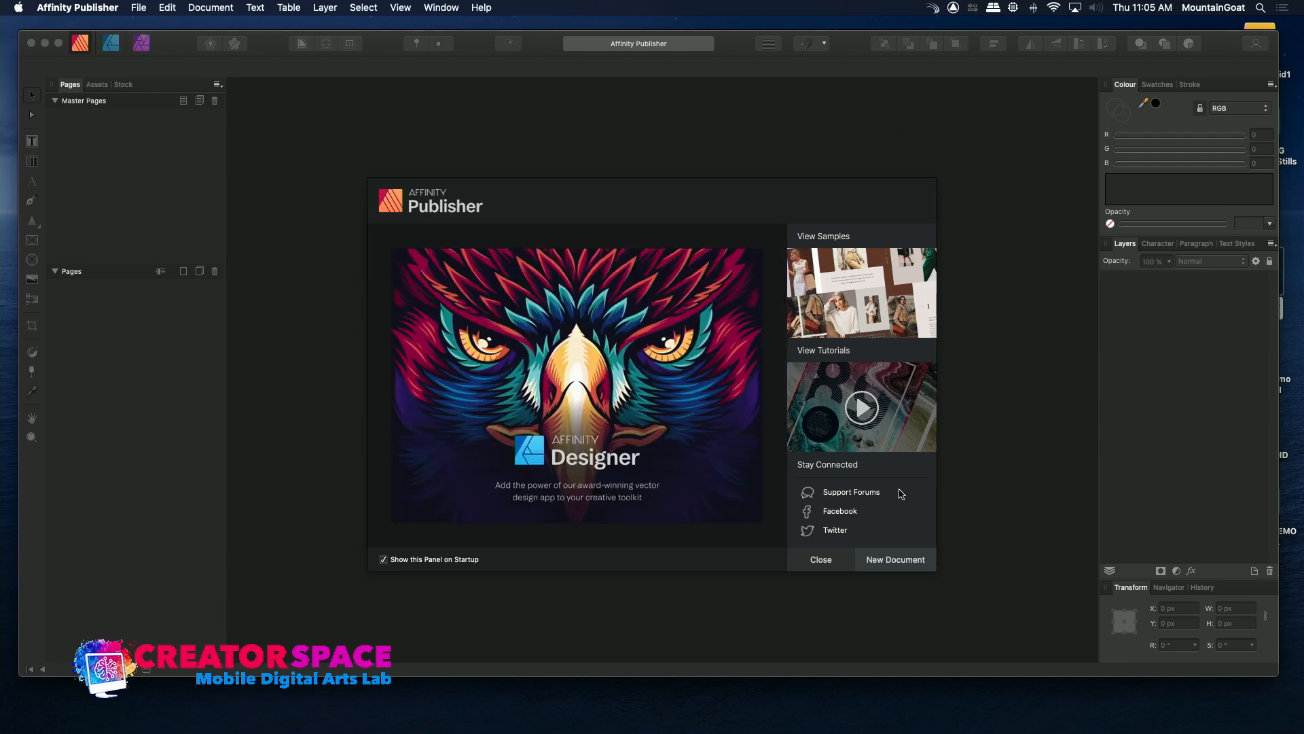
Create a new document from the Press Ready Letter preset, 8.5 × 11 in, in portrait orientation.
{"action": "left_click", "coordinate": [895, 559]}
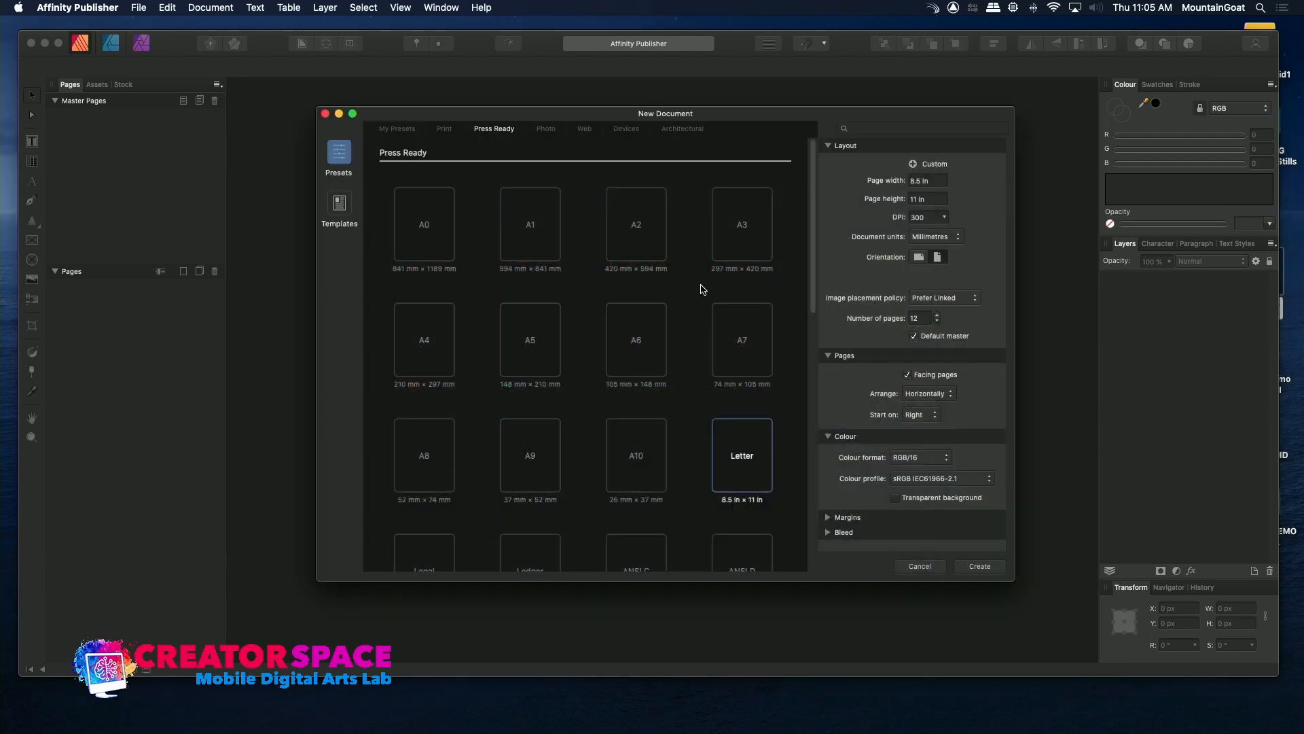
{"action": "left_click", "coordinate": [765, 434]}
{"action": "key", "text": "BackSpace"}
{"action": "left_click", "coordinate": [976, 562]}
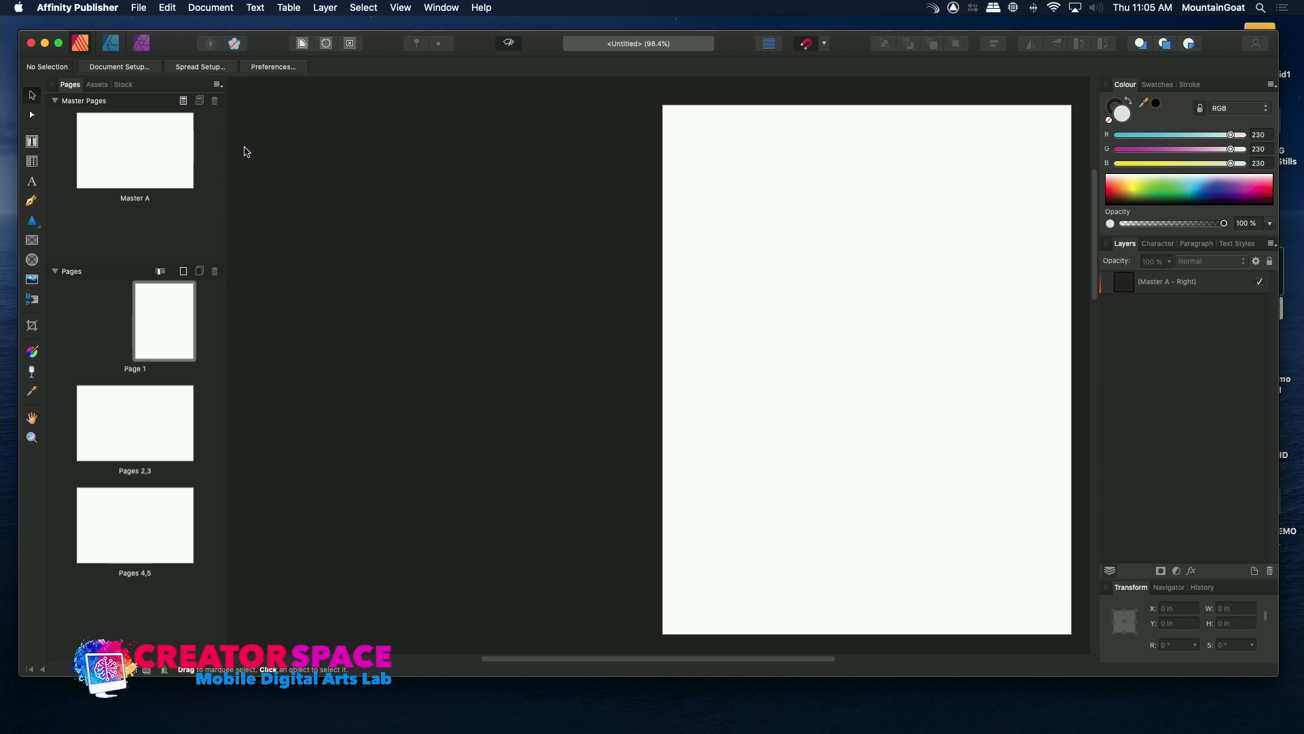
{"action": "left_click", "coordinate": [161, 332]}
{"action": "left_click", "coordinate": [169, 422]}
{"action": "left_click", "coordinate": [169, 422]}
{"action": "left_click", "coordinate": [95, 174]}
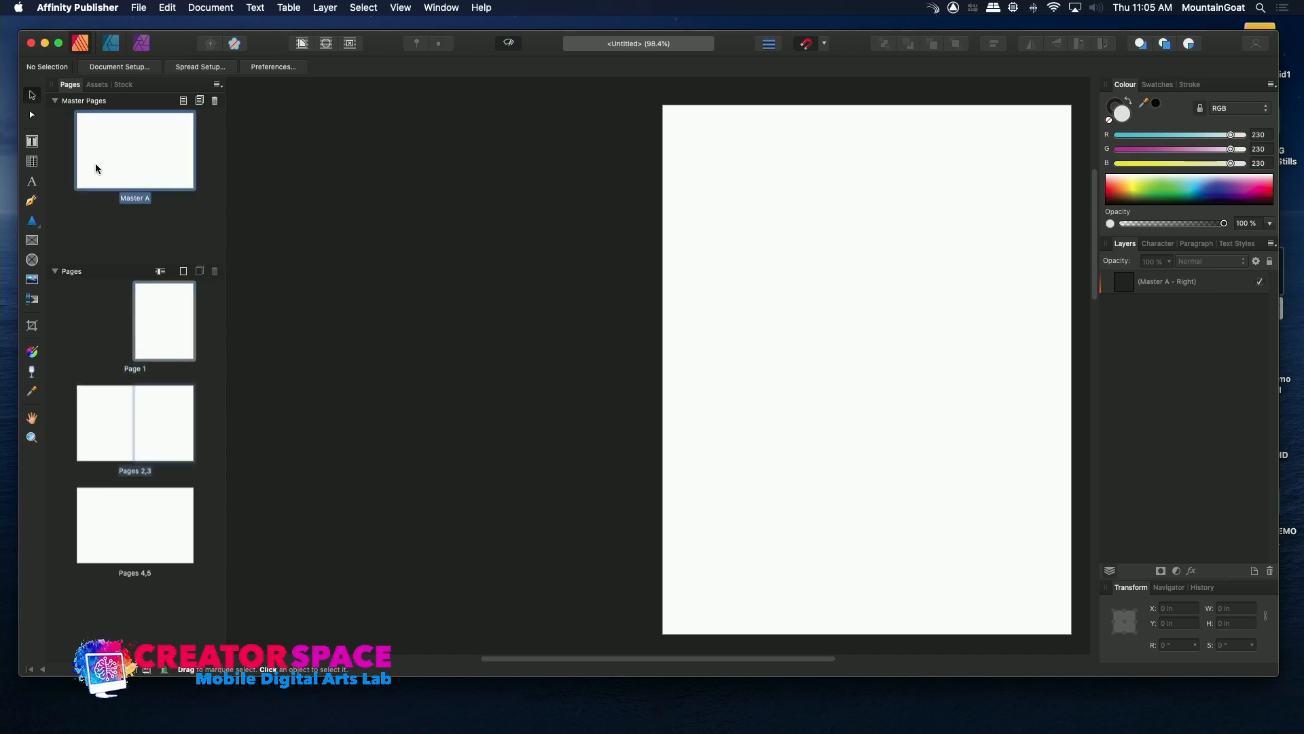
{"action": "left_click", "coordinate": [165, 340]}
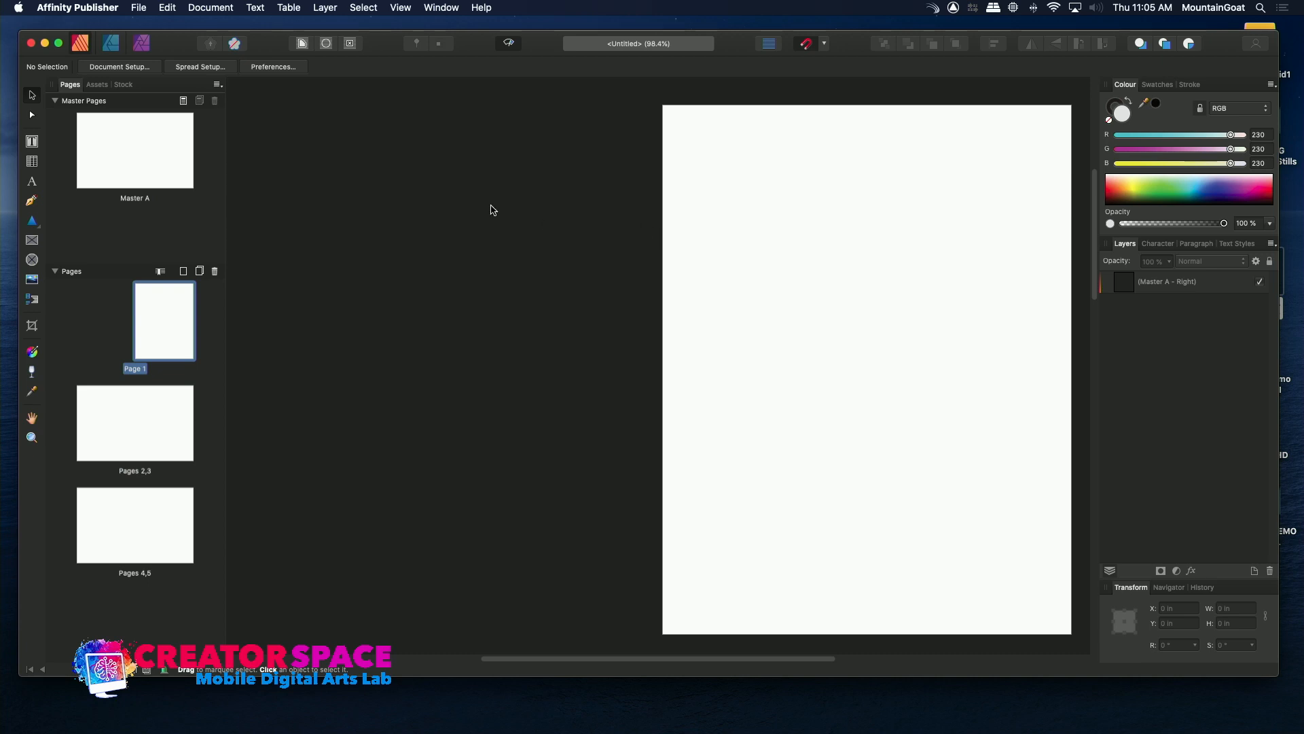
{"action": "left_click", "coordinate": [32, 240]}
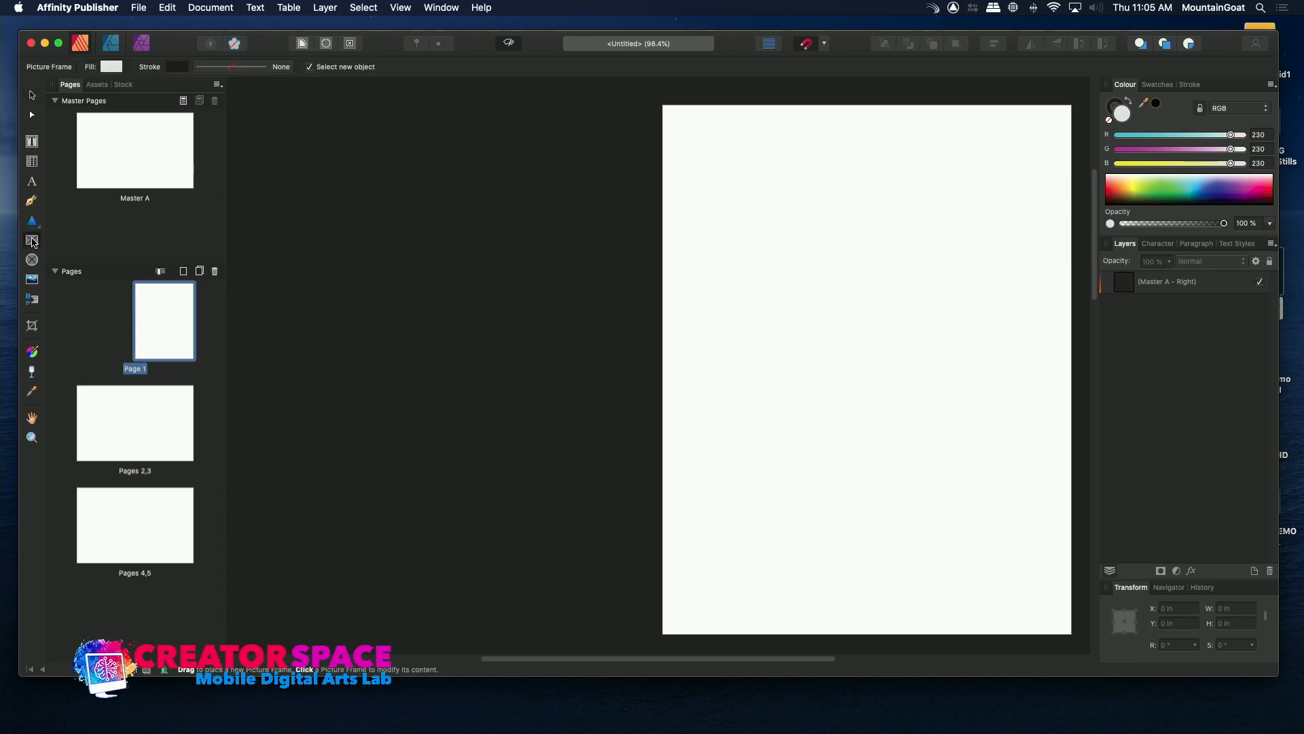
{"action": "left_click", "coordinate": [33, 280]}
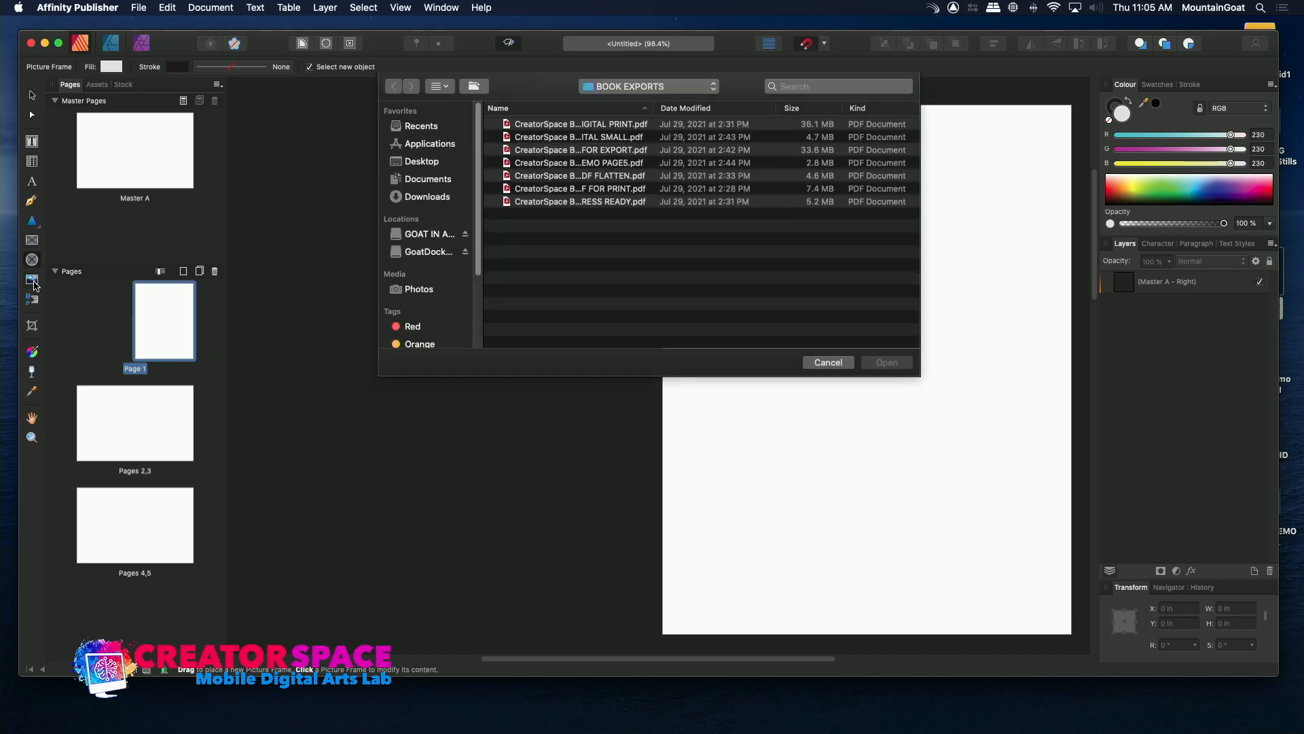
{"action": "left_click", "coordinate": [827, 362]}
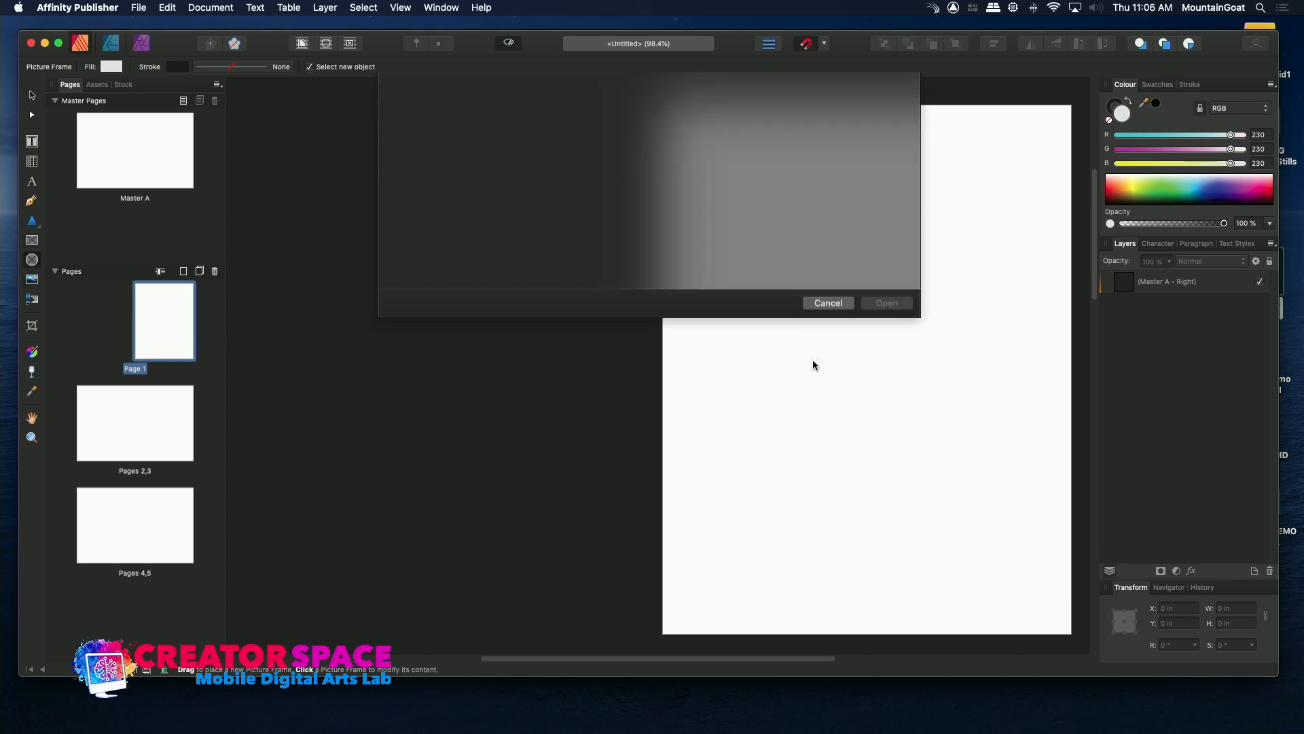
Place IMG-4604.jpg from the Publisher photos inside the TBMCS Master Class folder onto page 1 at its default size.
{"action": "left_click", "coordinate": [31, 280]}
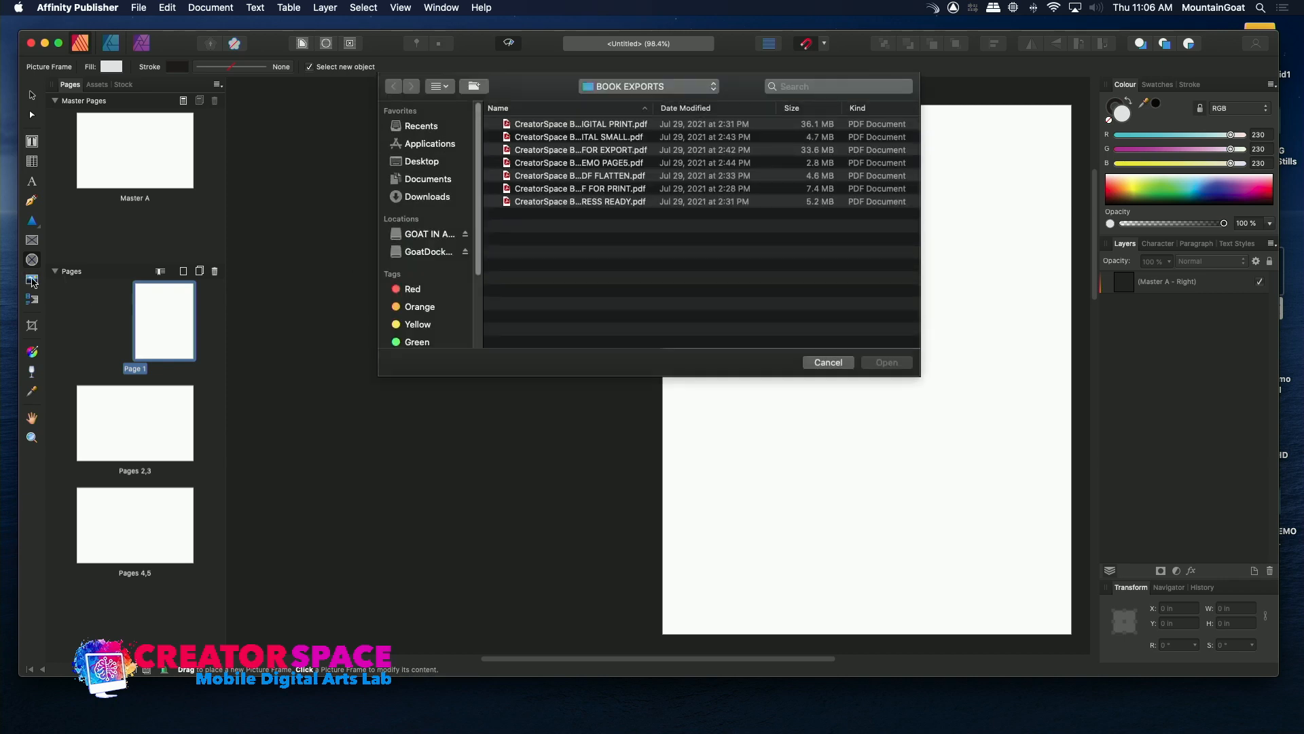
{"action": "left_click", "coordinate": [428, 236]}
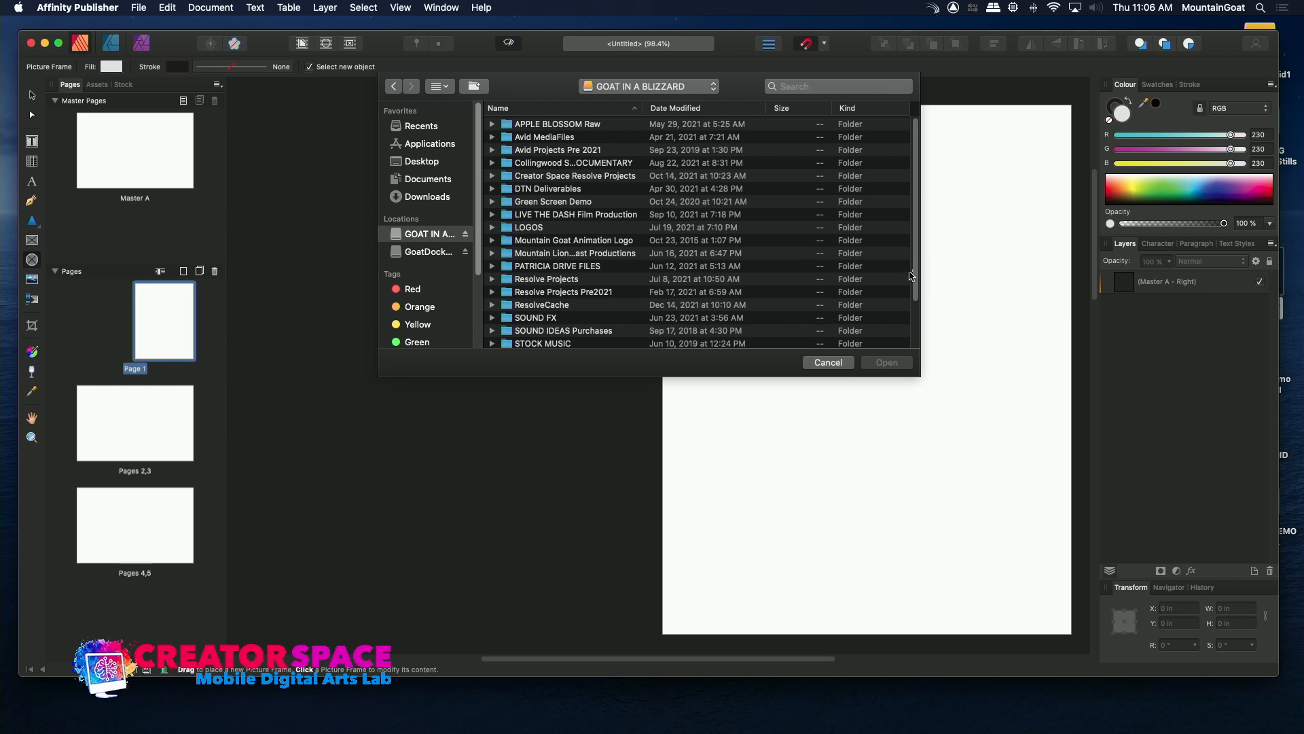
{"action": "left_click_drag", "start_coordinate": [916, 286], "coordinate": [916, 330]}
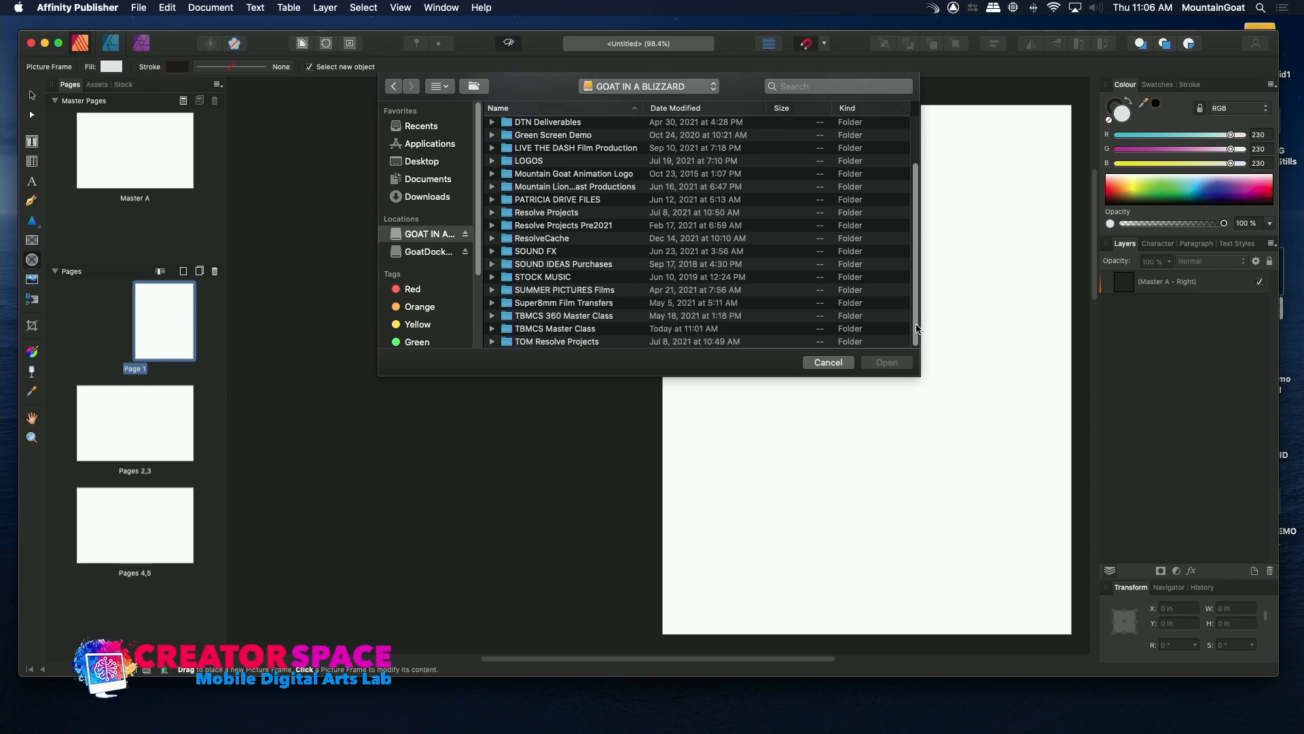
{"action": "left_click", "coordinate": [556, 329]}
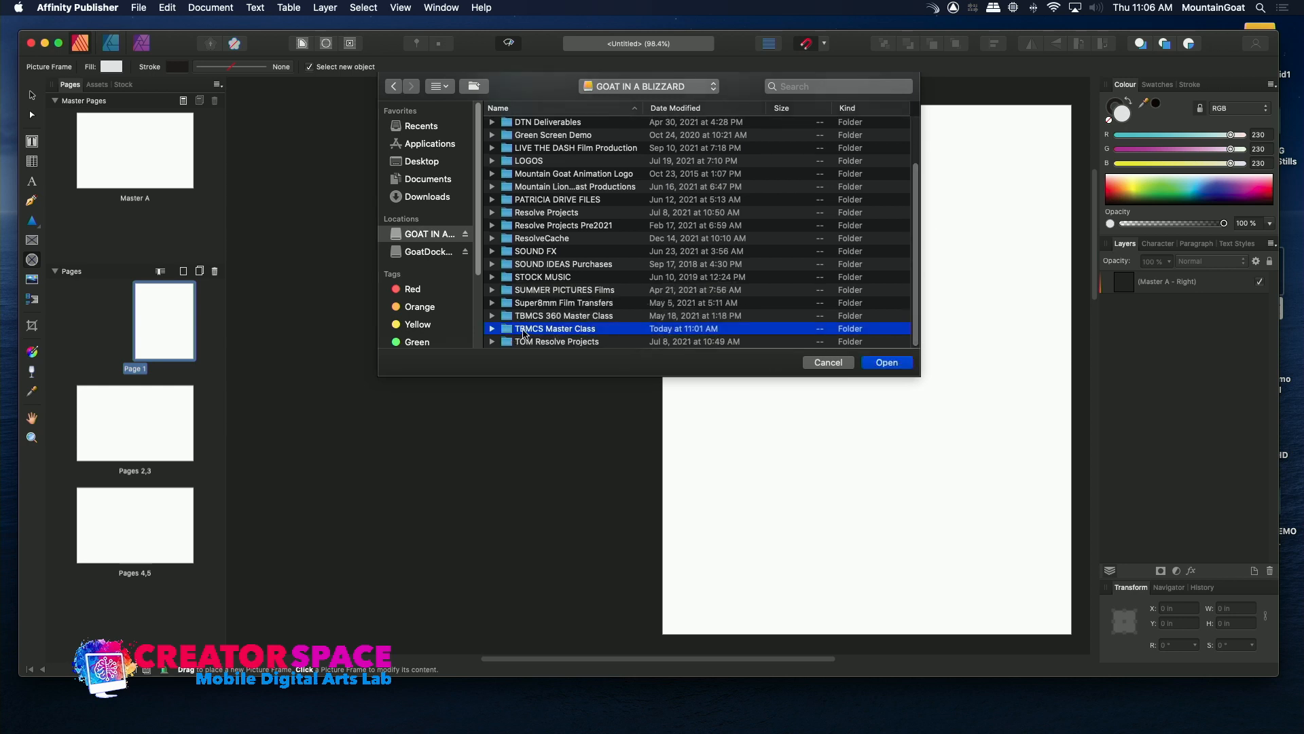
{"action": "double_click", "coordinate": [523, 330]}
{"action": "double_click", "coordinate": [507, 254]}
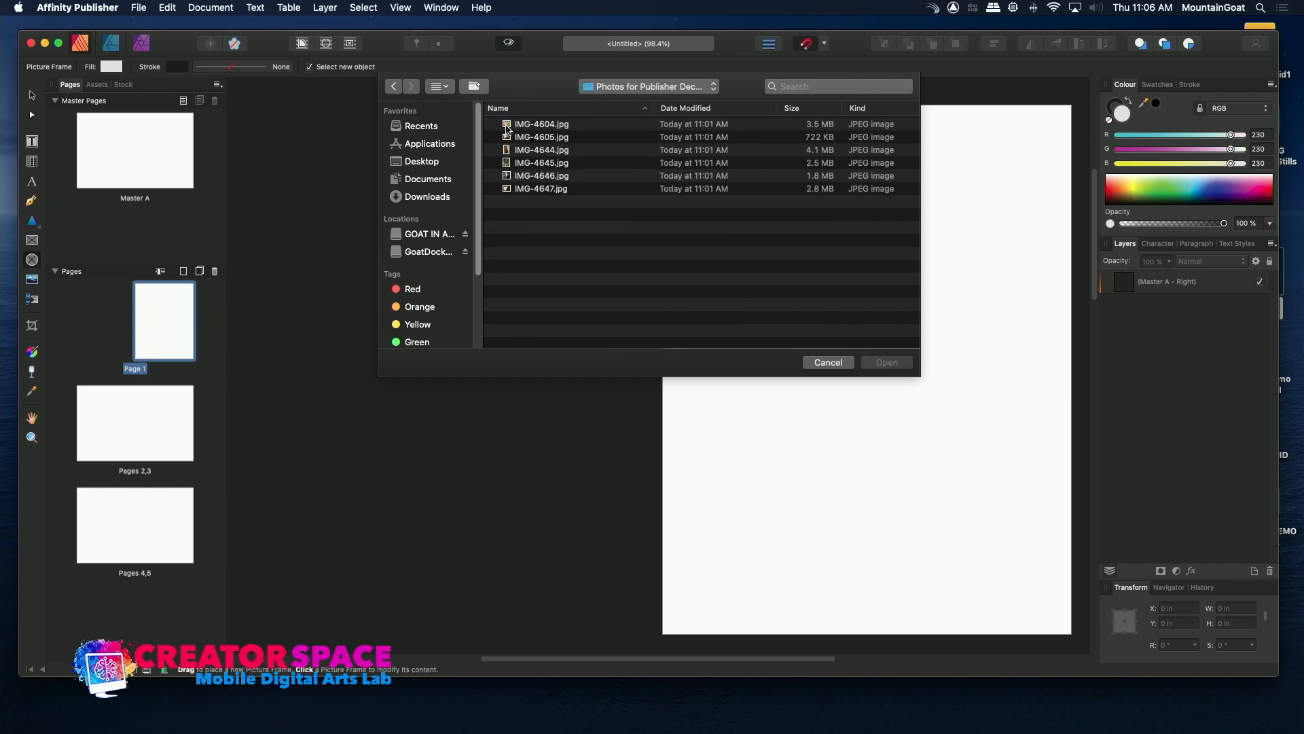
{"action": "double_click", "coordinate": [506, 128]}
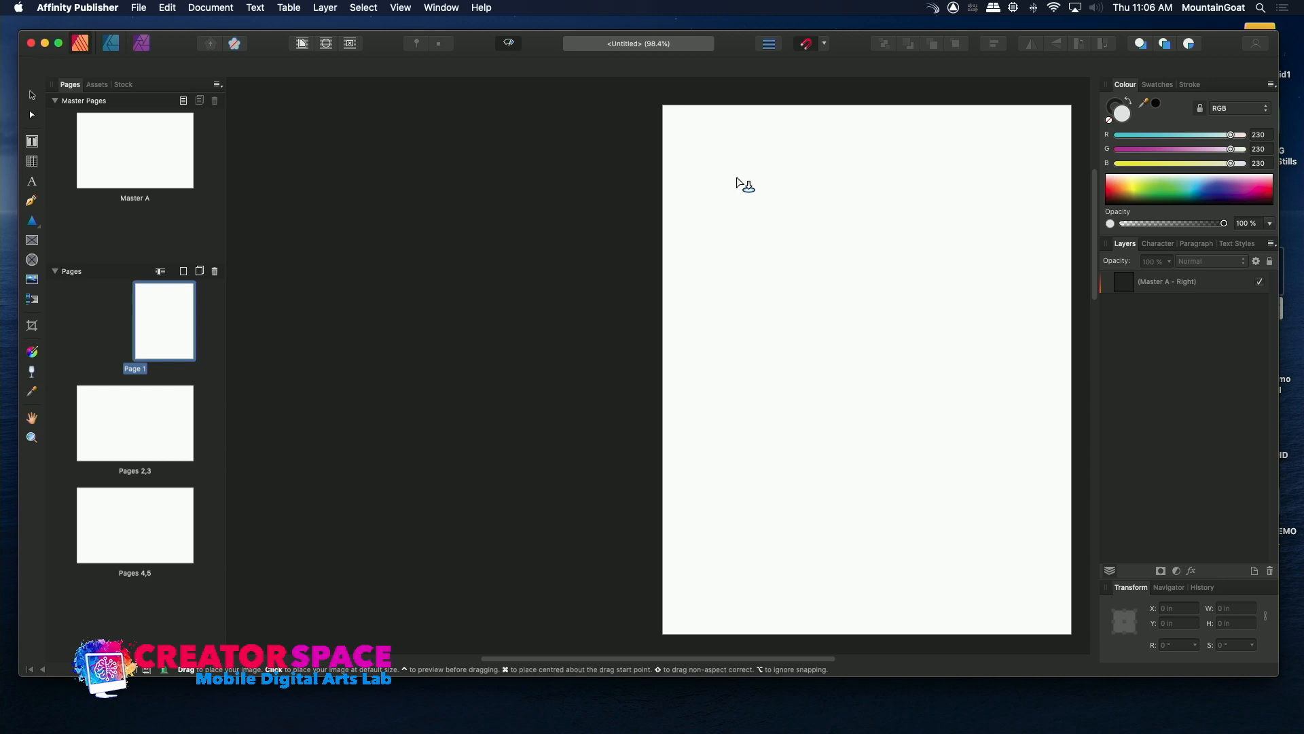
{"action": "left_click", "coordinate": [740, 181]}
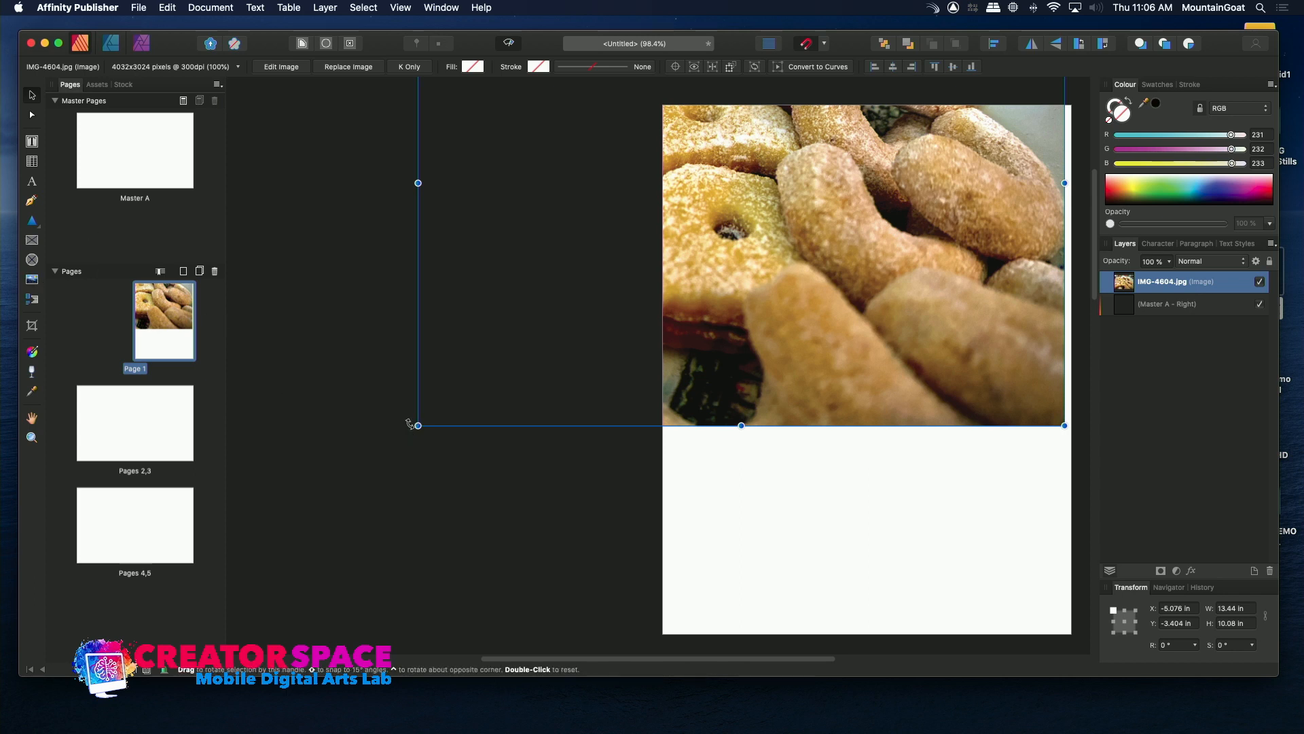
Scale the cookie photo down proportionally to slightly less than the page width and position it in the middle of page 1.
{"action": "left_click_drag", "start_coordinate": [417, 425], "coordinate": [688, 329]}
{"action": "left_click_drag", "start_coordinate": [789, 226], "coordinate": [803, 413]}
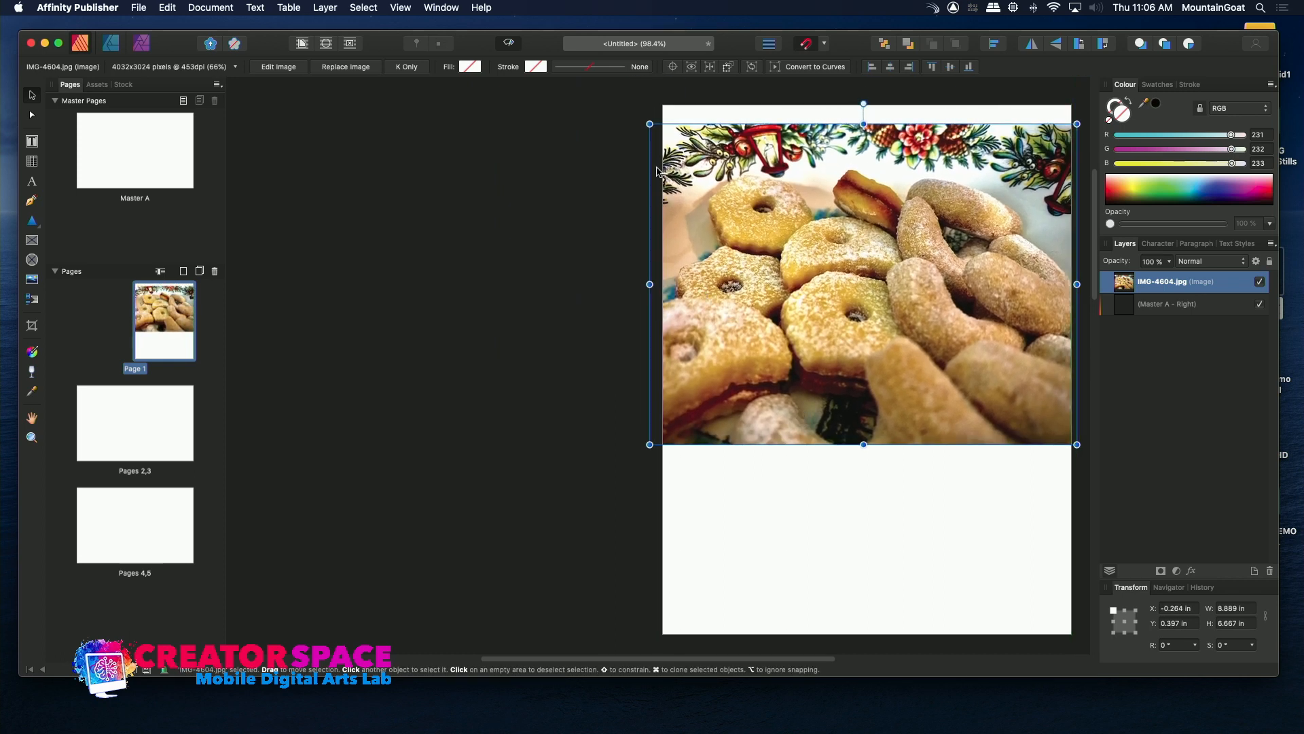
{"action": "left_click_drag", "start_coordinate": [650, 124], "coordinate": [743, 278]}
{"action": "left_click", "coordinate": [524, 179]}
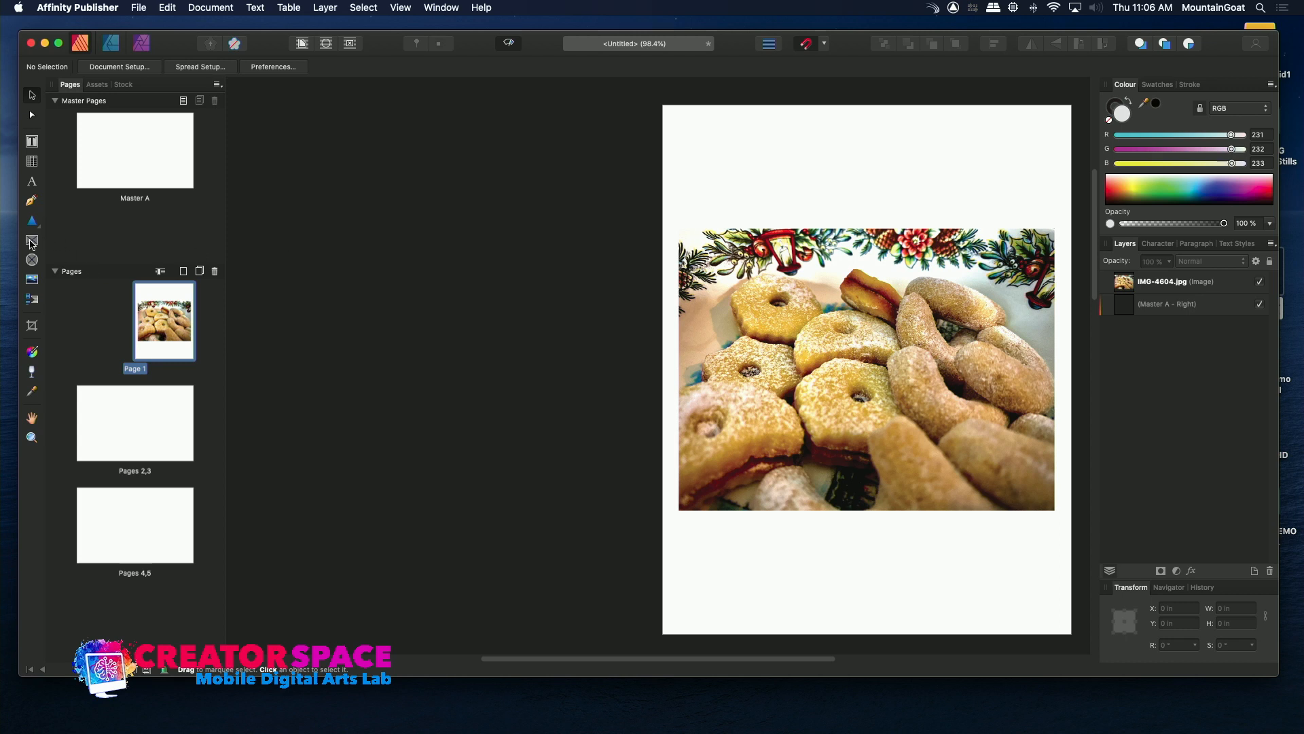
Add the artistic text title "Cookies" above the photo on page 1 at about 91 pt.
{"action": "left_click", "coordinate": [33, 184]}
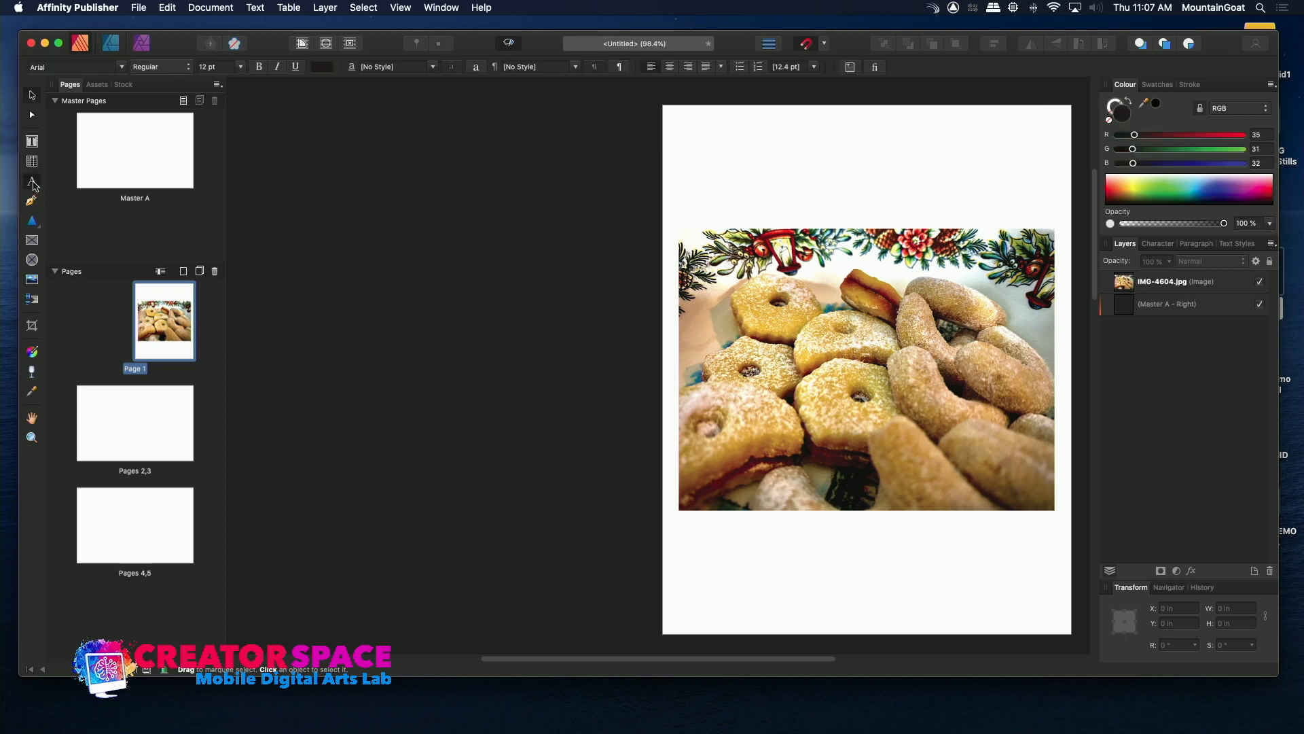
{"action": "left_click_drag", "start_coordinate": [690, 154], "coordinate": [881, 207]}
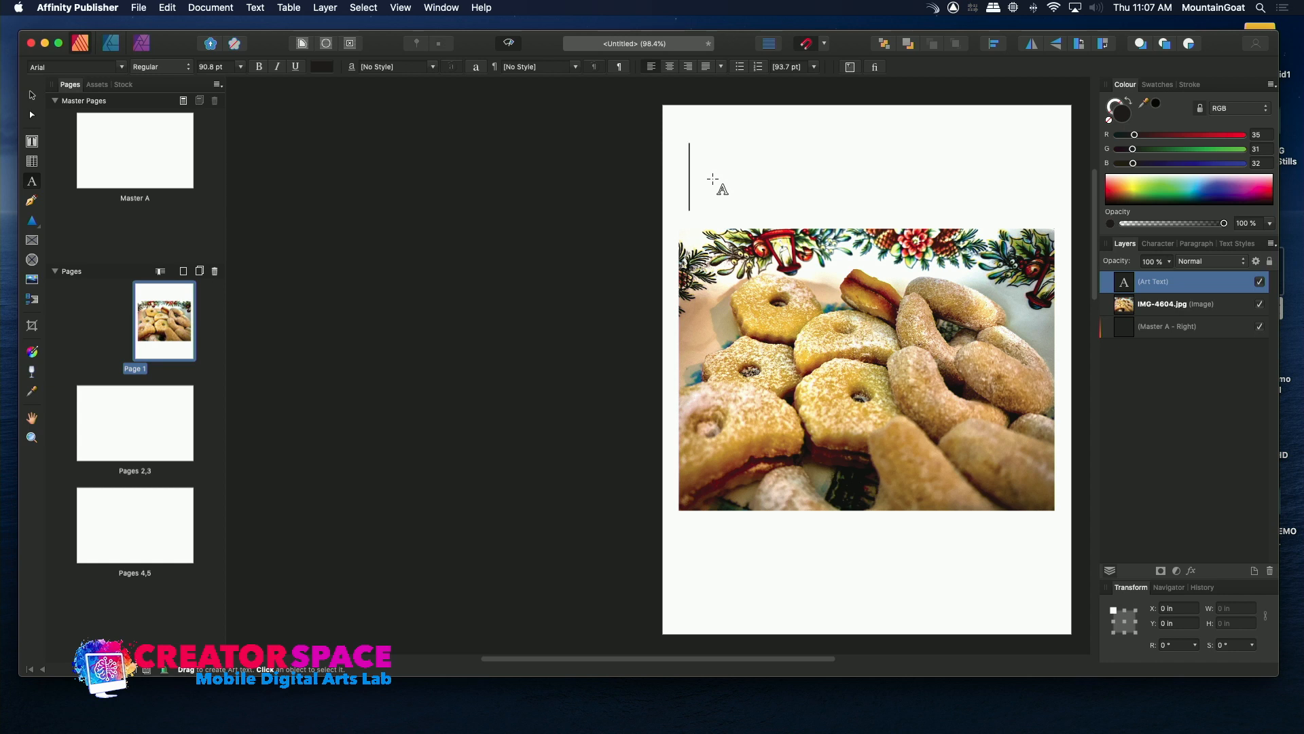
{"action": "type", "text": "Cookies"}
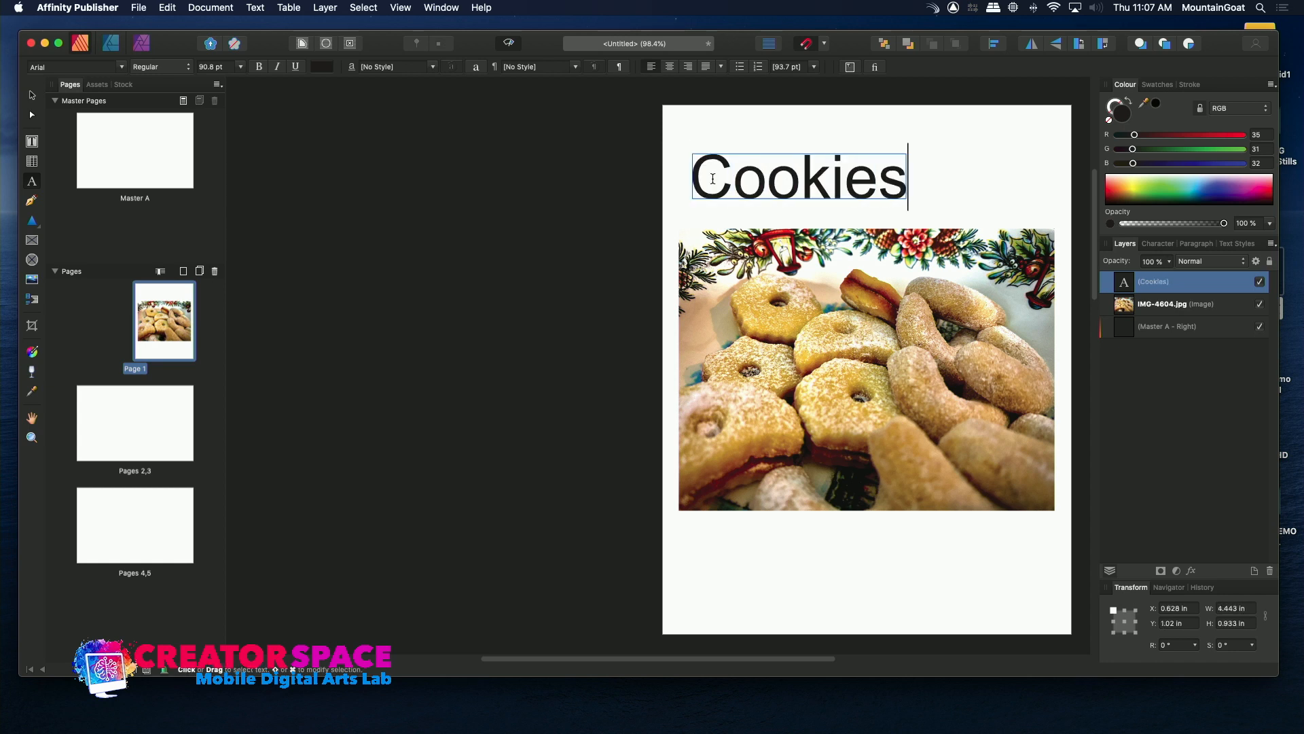
{"action": "left_click", "coordinate": [681, 212]}
{"action": "left_click", "coordinate": [692, 175]}
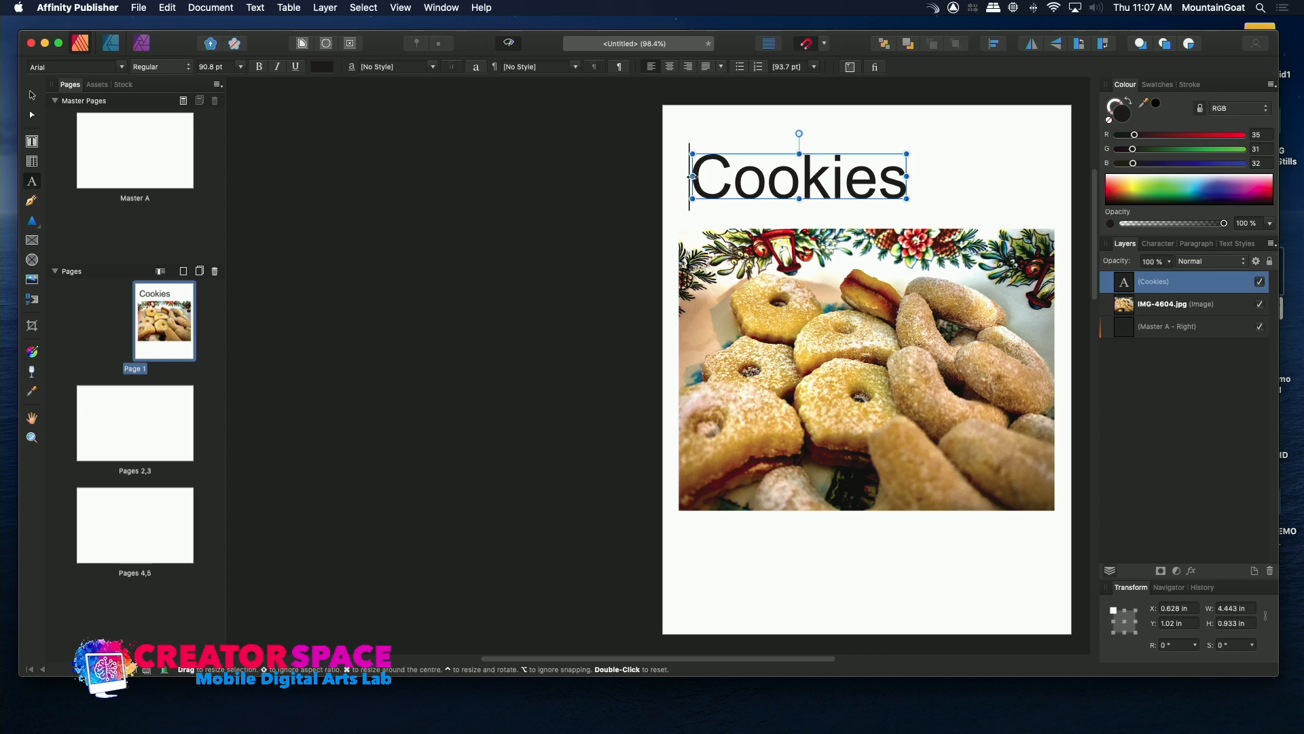
{"action": "key", "text": "Escape"}
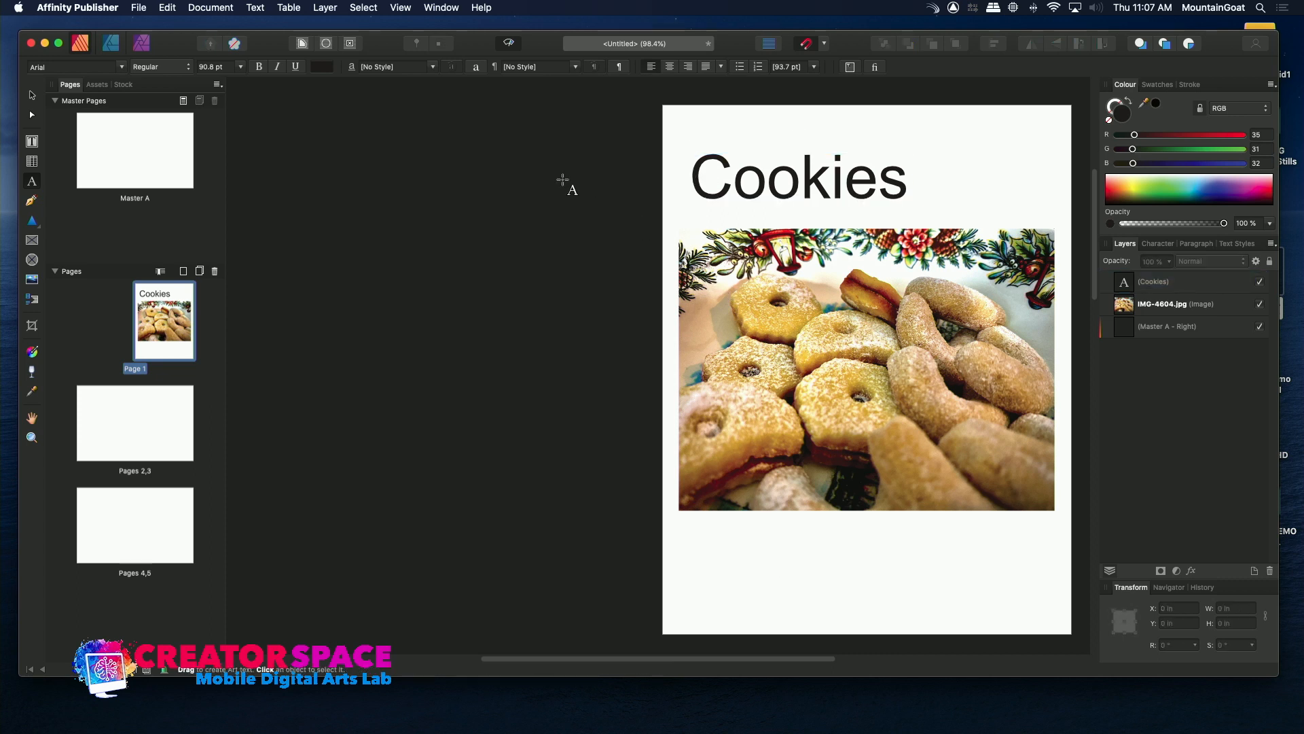
Move the "Cookies" title horizontally to align with the photo's right edge, then deselect it.
{"action": "left_click", "coordinate": [30, 93]}
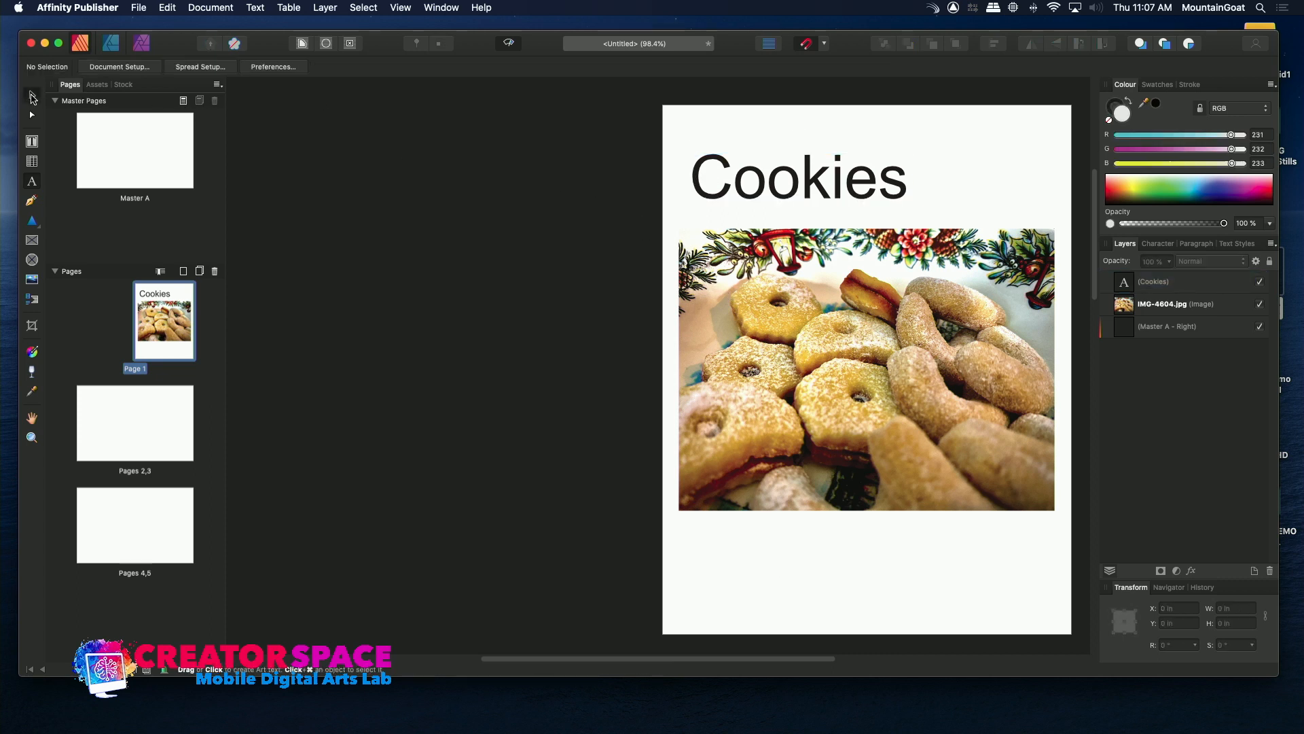
{"action": "left_click_drag", "start_coordinate": [768, 191], "coordinate": [912, 191]}
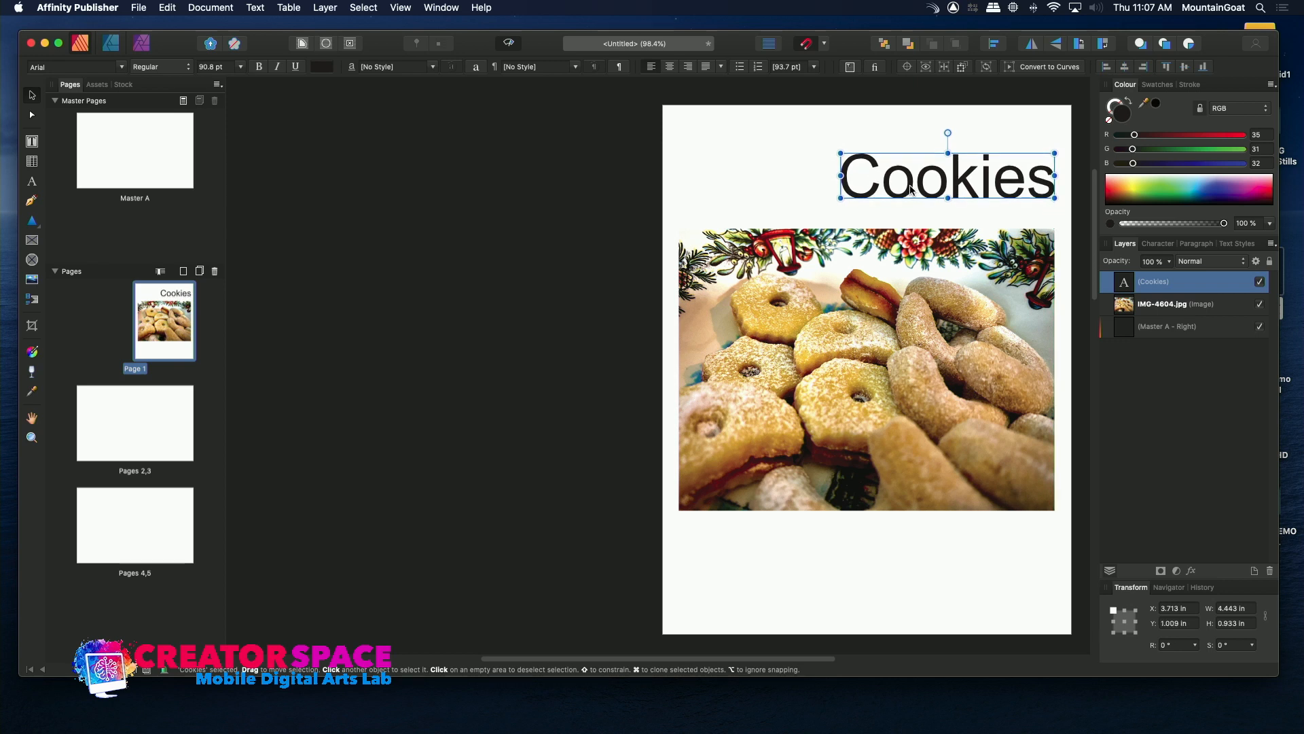
{"action": "left_click", "coordinate": [805, 540]}
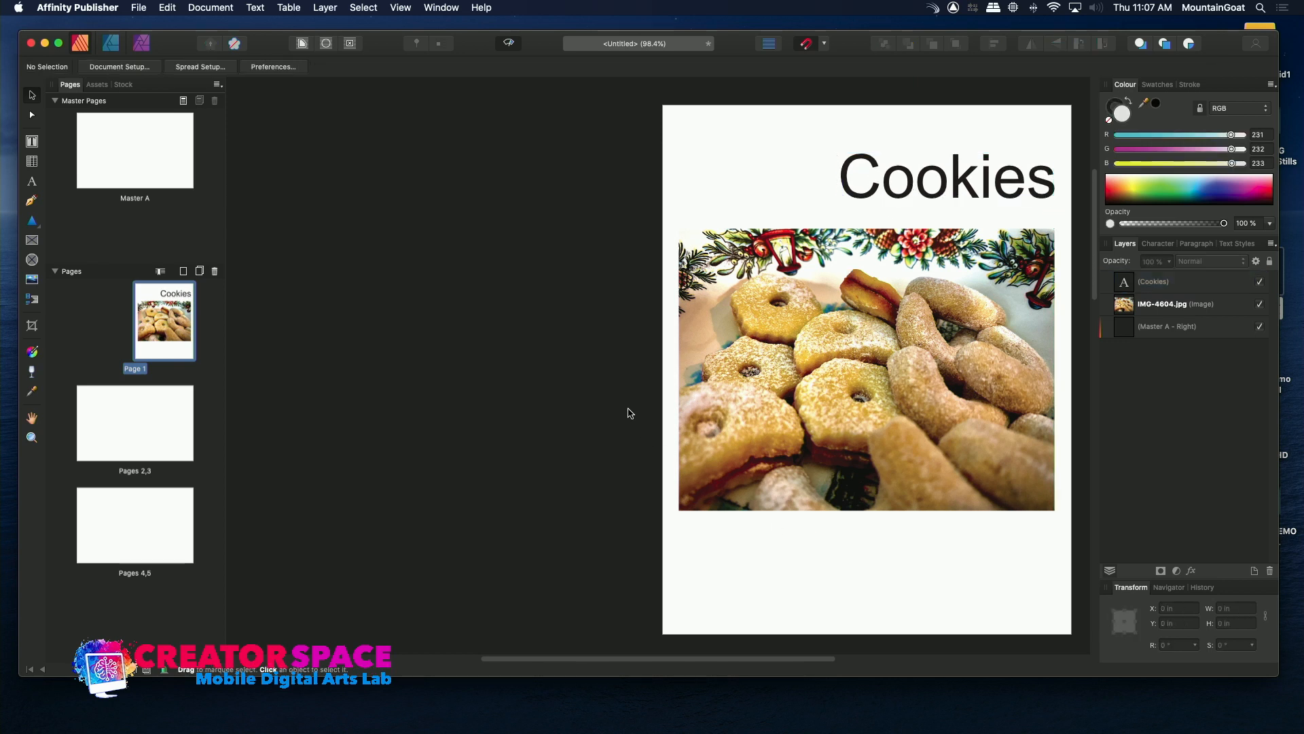
Draw a rectangular picture frame about 18.06 × 11.13 in on Master A, covering the whole two-page spread.
{"action": "left_click", "coordinate": [108, 414]}
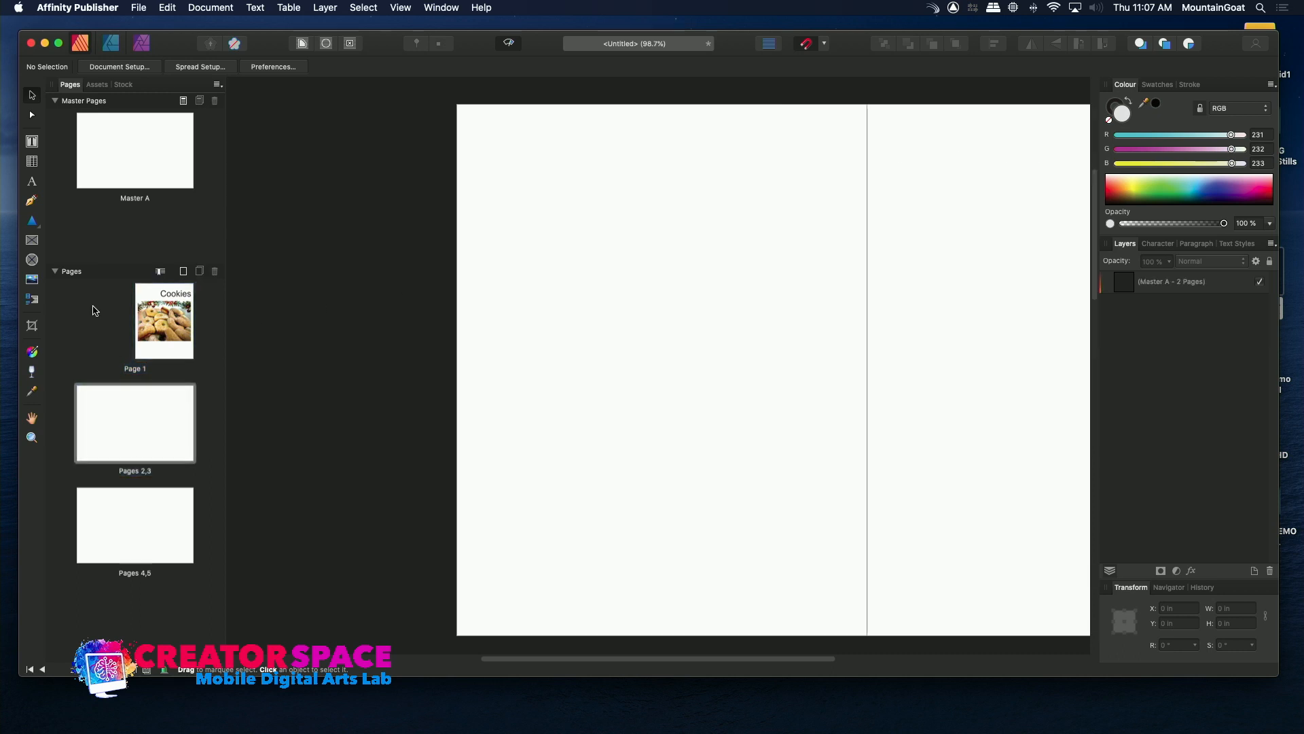
{"action": "left_click", "coordinate": [112, 181]}
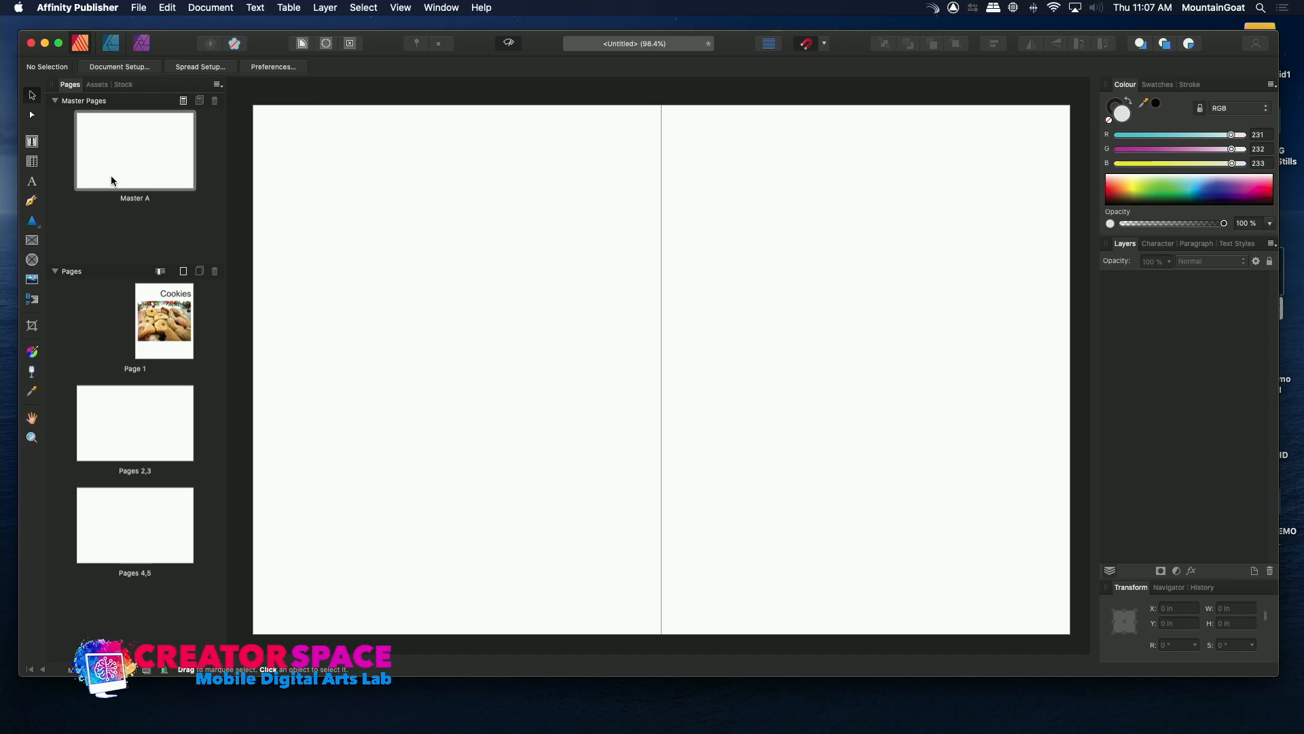
{"action": "left_click", "coordinate": [32, 241]}
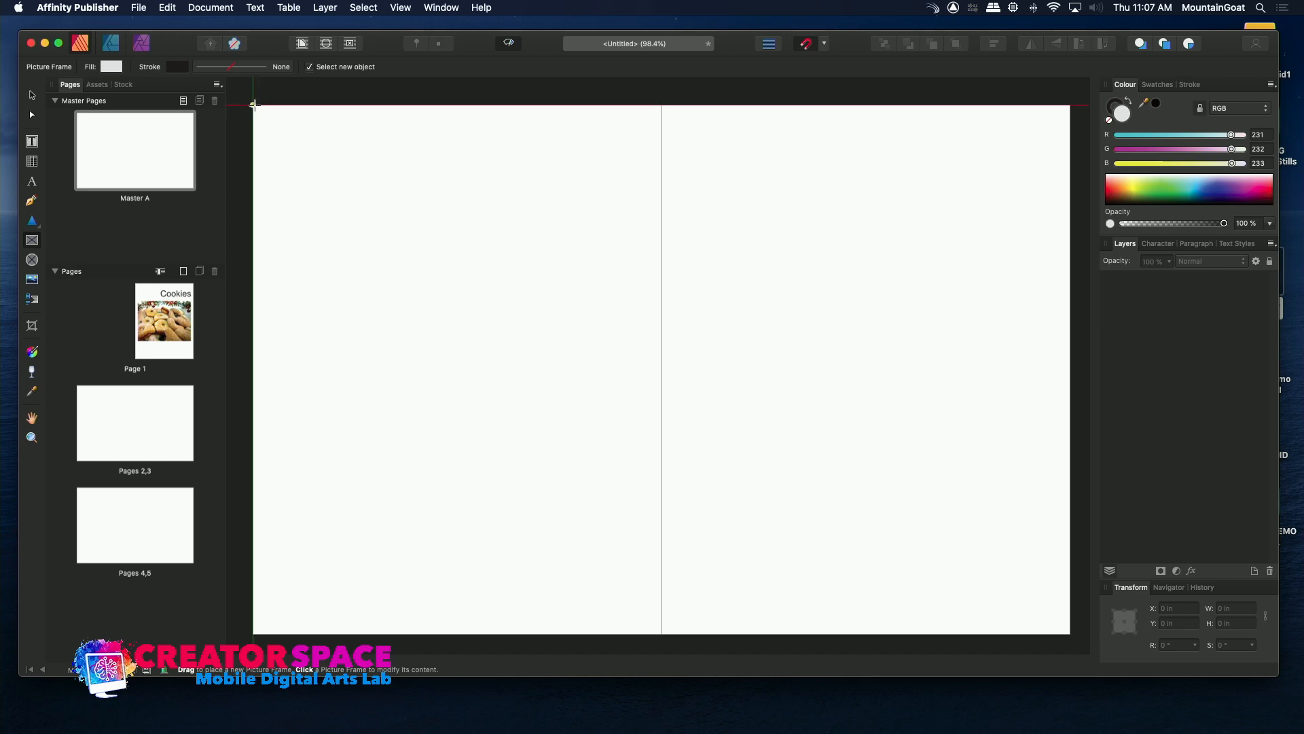
{"action": "left_click_drag", "start_coordinate": [253, 104], "coordinate": [642, 641]}
{"action": "left_click_drag", "start_coordinate": [820, 648], "coordinate": [1084, 412]}
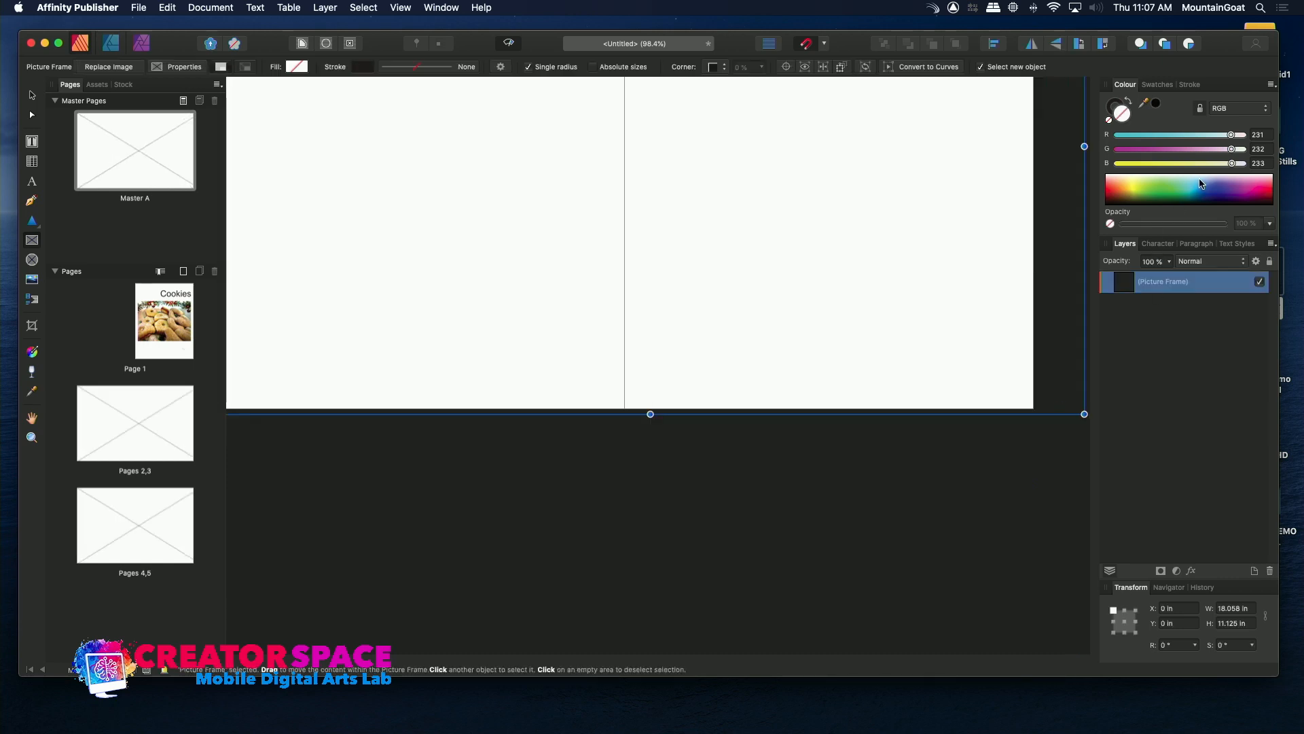
Try out blue, yellow and green shades as the fill of the master spread's picture frame.
{"action": "left_click", "coordinate": [1219, 188]}
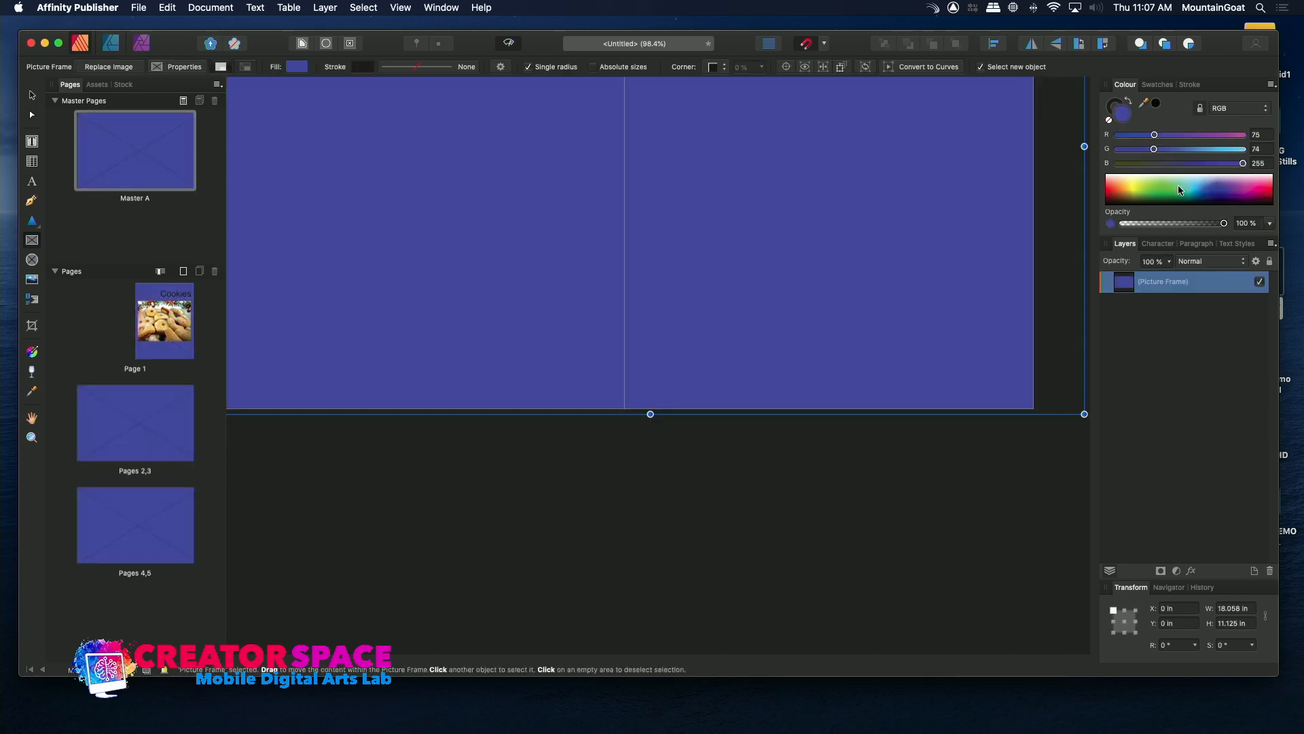
{"action": "left_click", "coordinate": [1168, 188]}
{"action": "left_click", "coordinate": [1164, 179]}
{"action": "left_click", "coordinate": [1148, 178]}
{"action": "left_click", "coordinate": [1131, 180]}
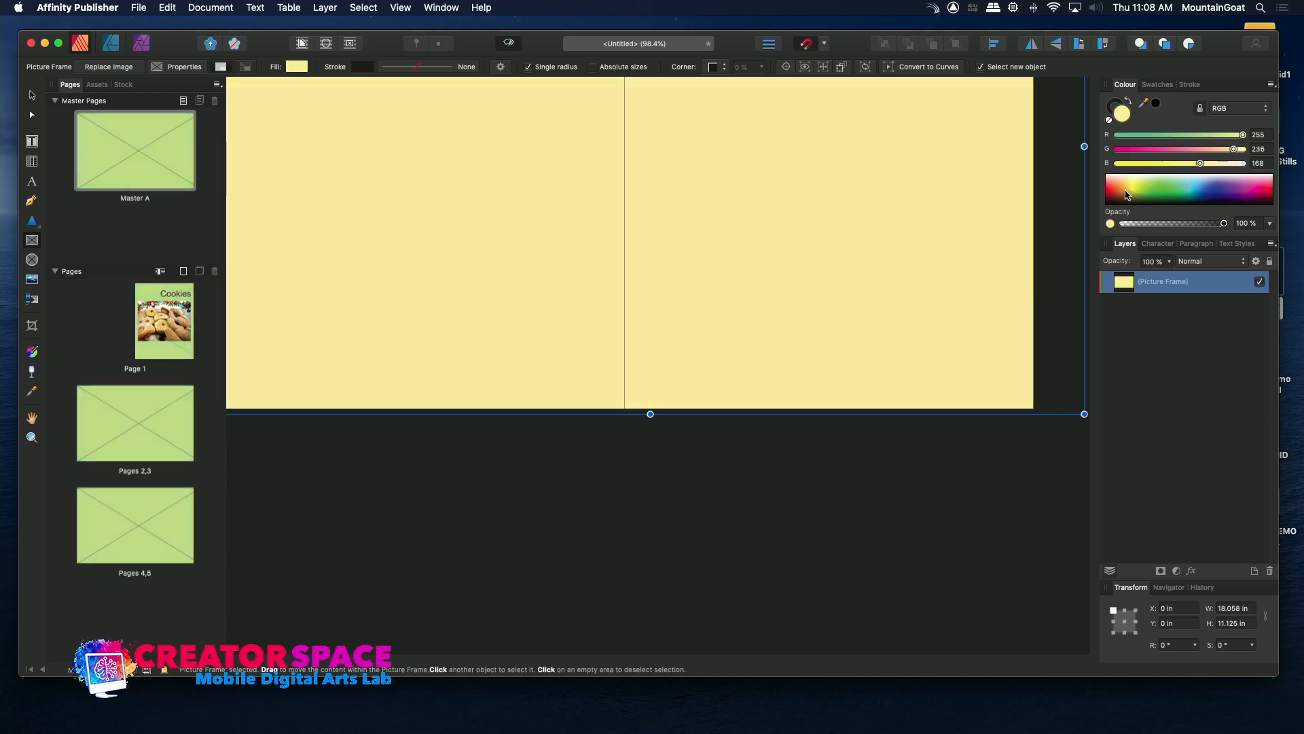
{"action": "left_click", "coordinate": [1127, 199]}
{"action": "left_click", "coordinate": [1132, 186]}
{"action": "left_click", "coordinate": [1140, 188]}
{"action": "left_click", "coordinate": [1165, 180]}
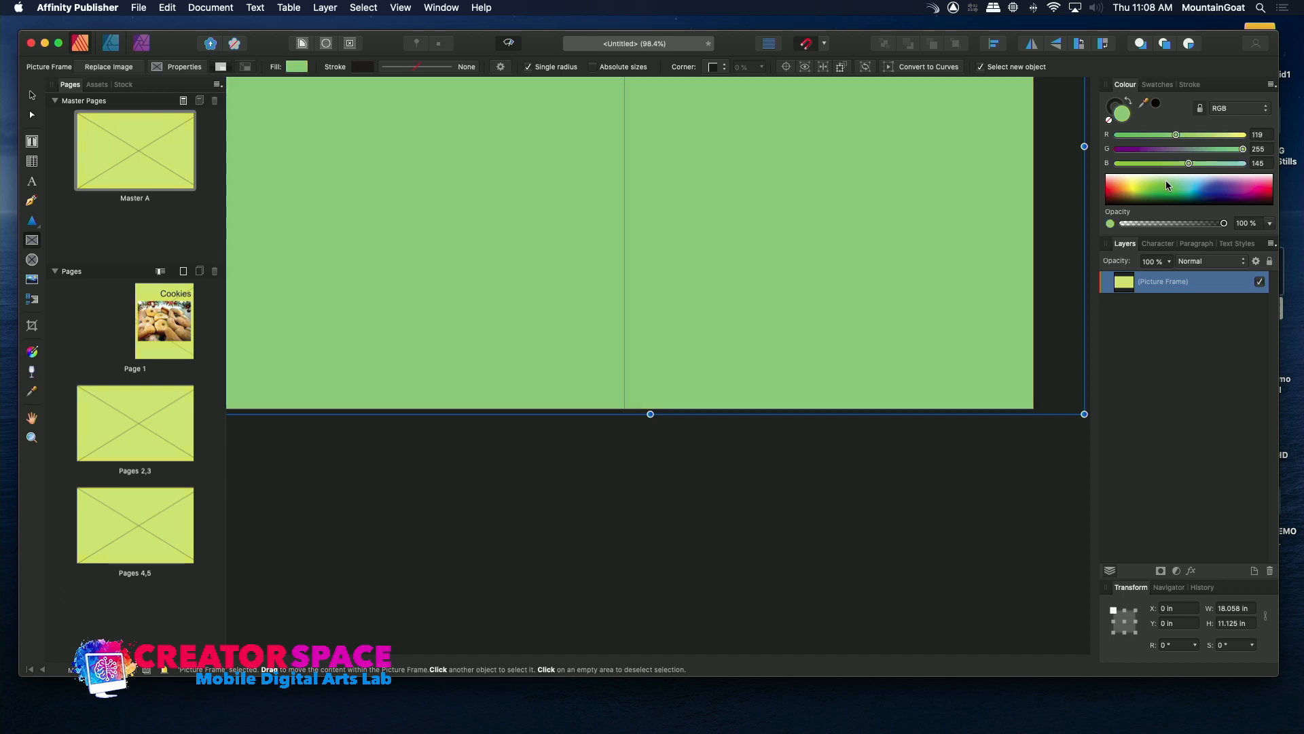
Fill the master's picture frame with light pink, RGB 255, 168, 209, and check page 1 and the pages 2,3 spread.
{"action": "left_click", "coordinate": [1256, 189]}
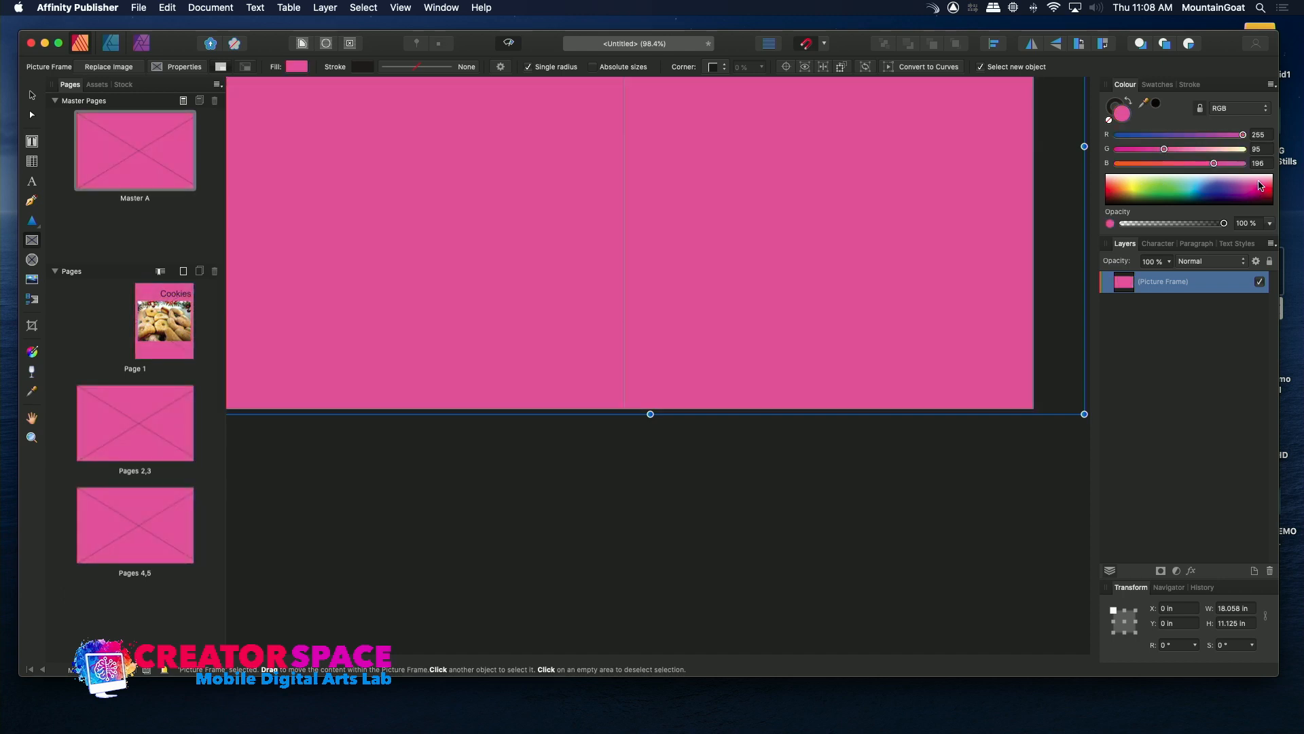
{"action": "left_click", "coordinate": [1260, 184]}
{"action": "left_click", "coordinate": [1262, 184]}
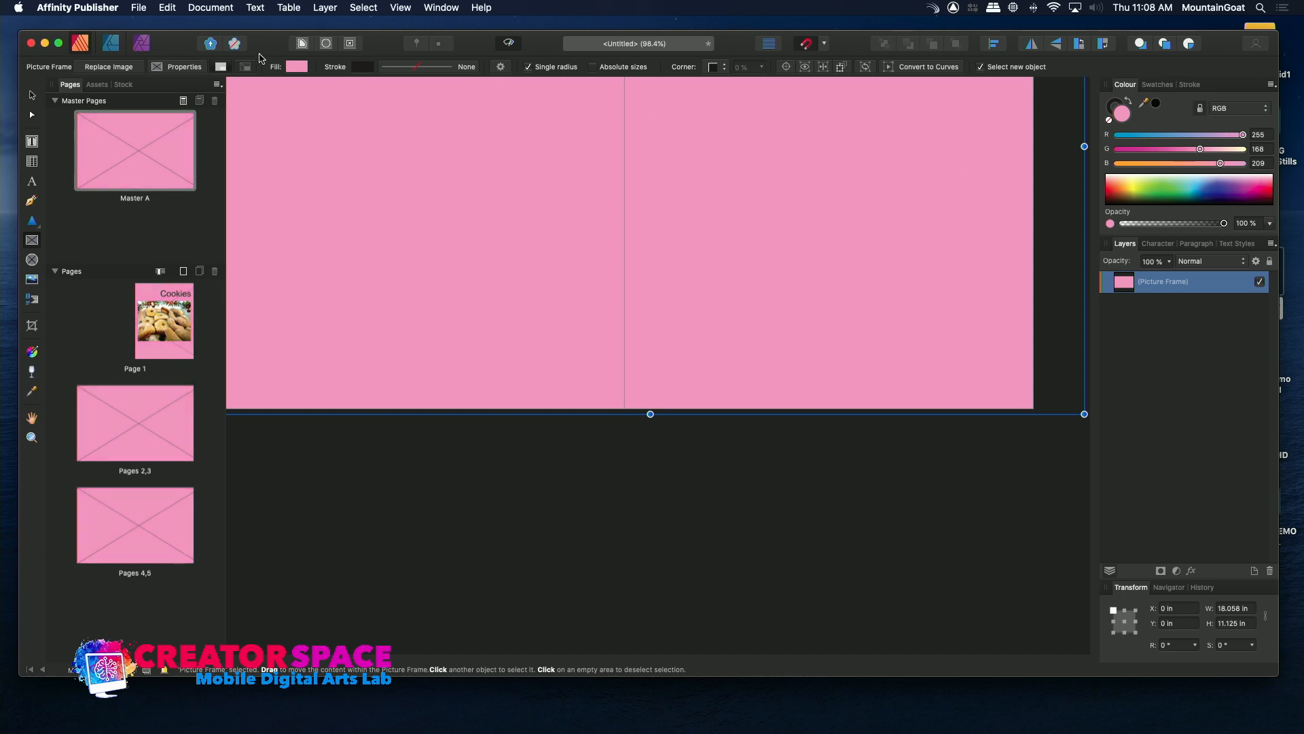
{"action": "double_click", "coordinate": [150, 319]}
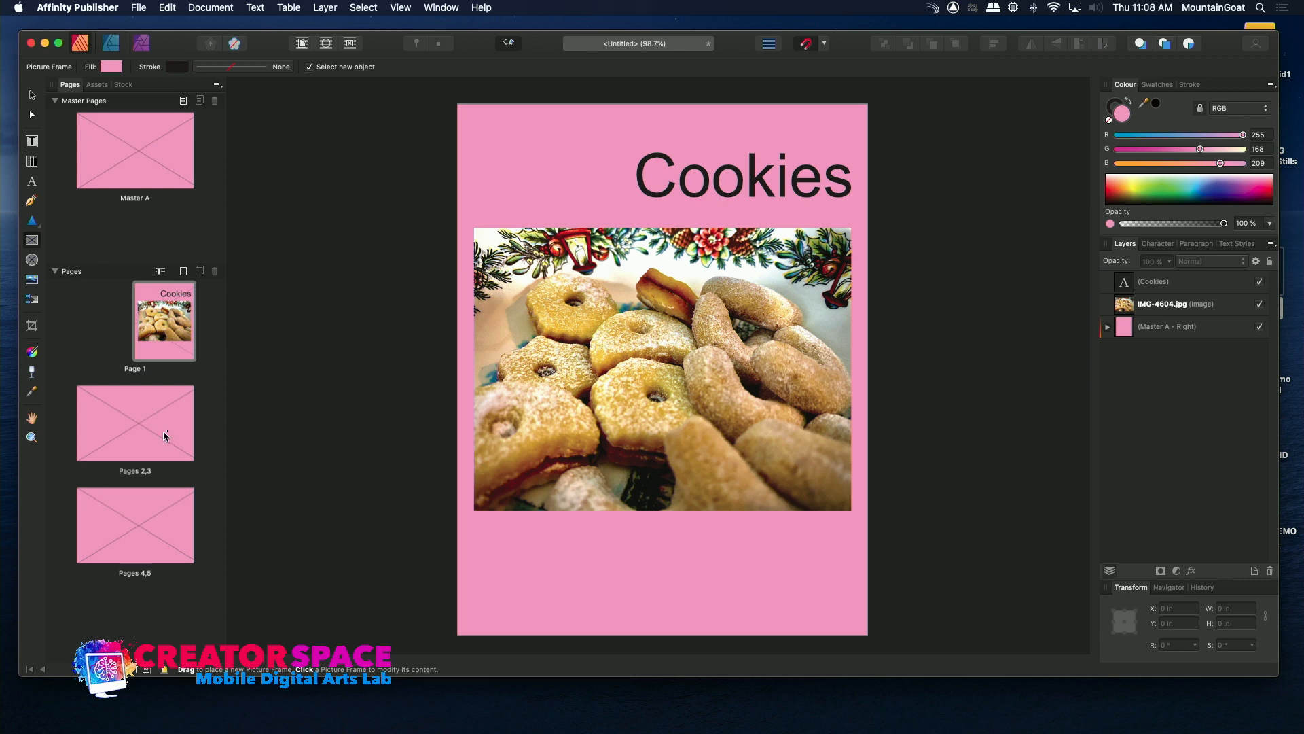
{"action": "double_click", "coordinate": [116, 421]}
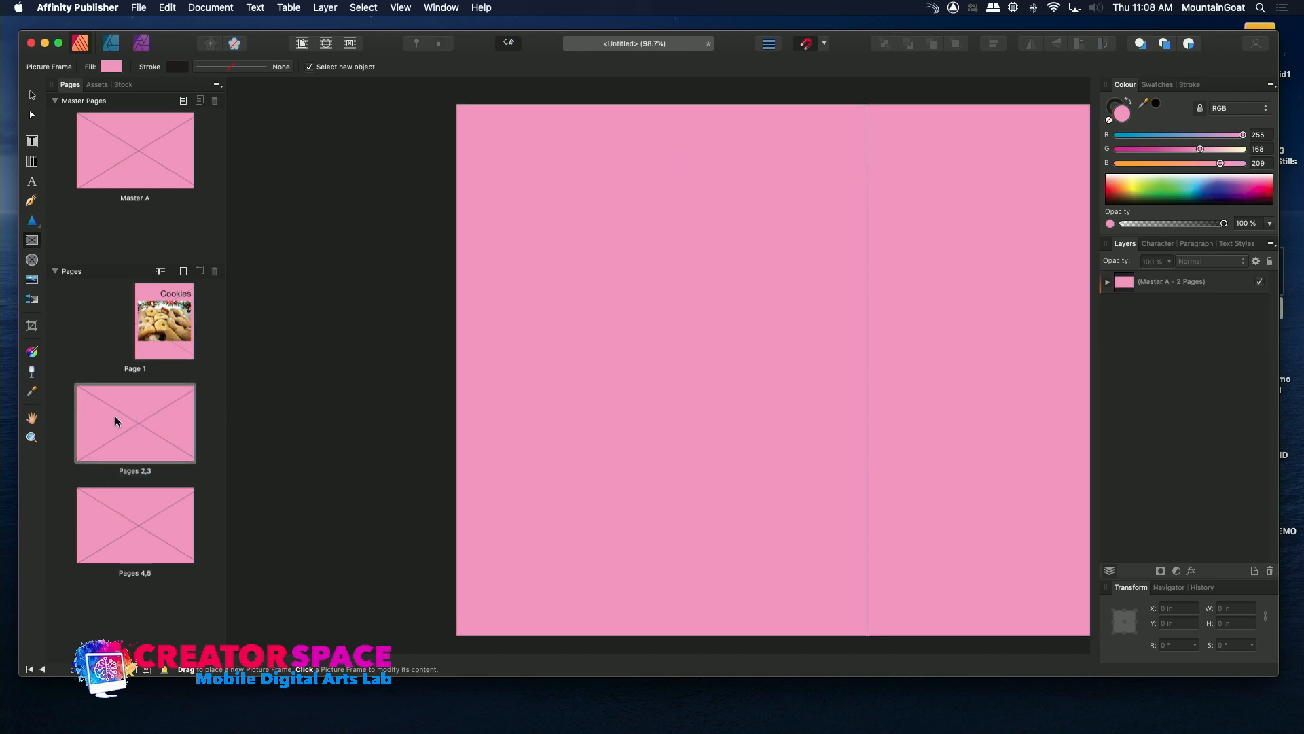
Place IMG-4605.jpg in the master picture frame on the pages 2,3 spread.
{"action": "left_click", "coordinate": [175, 428]}
{"action": "left_click", "coordinate": [105, 423]}
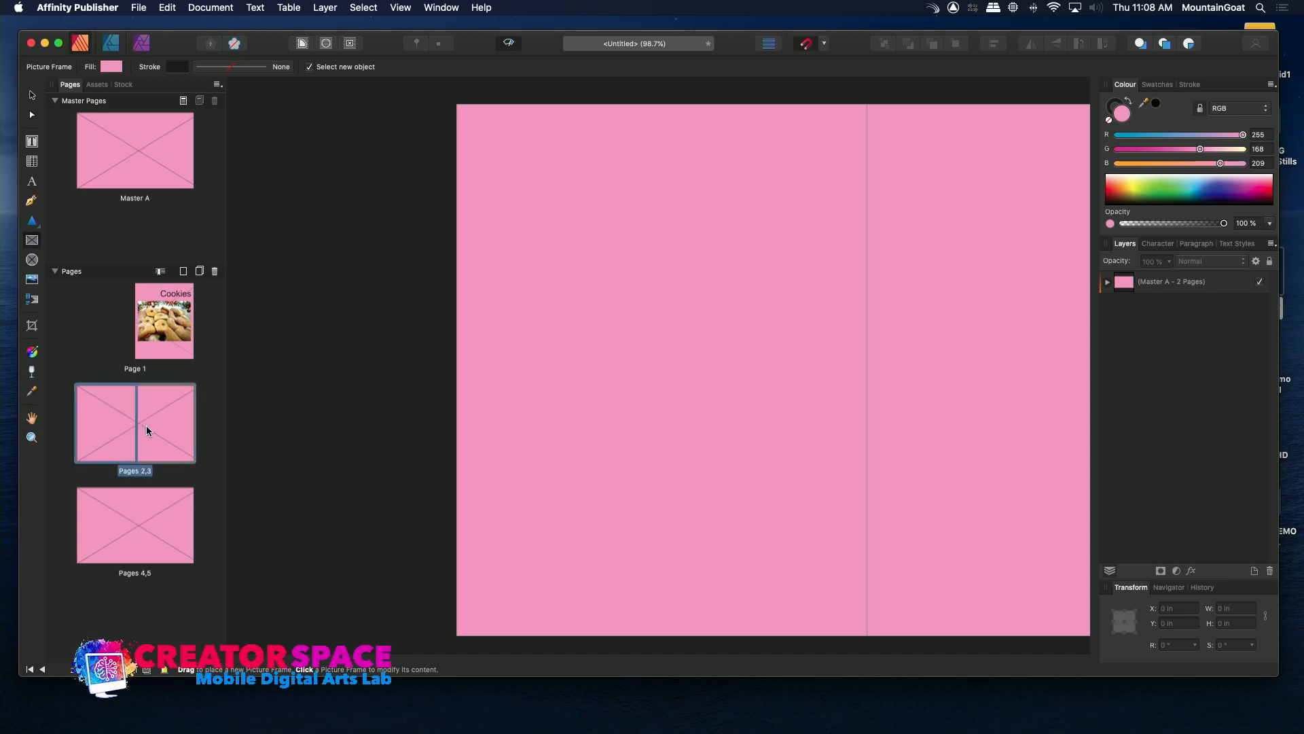
{"action": "left_click", "coordinate": [32, 281]}
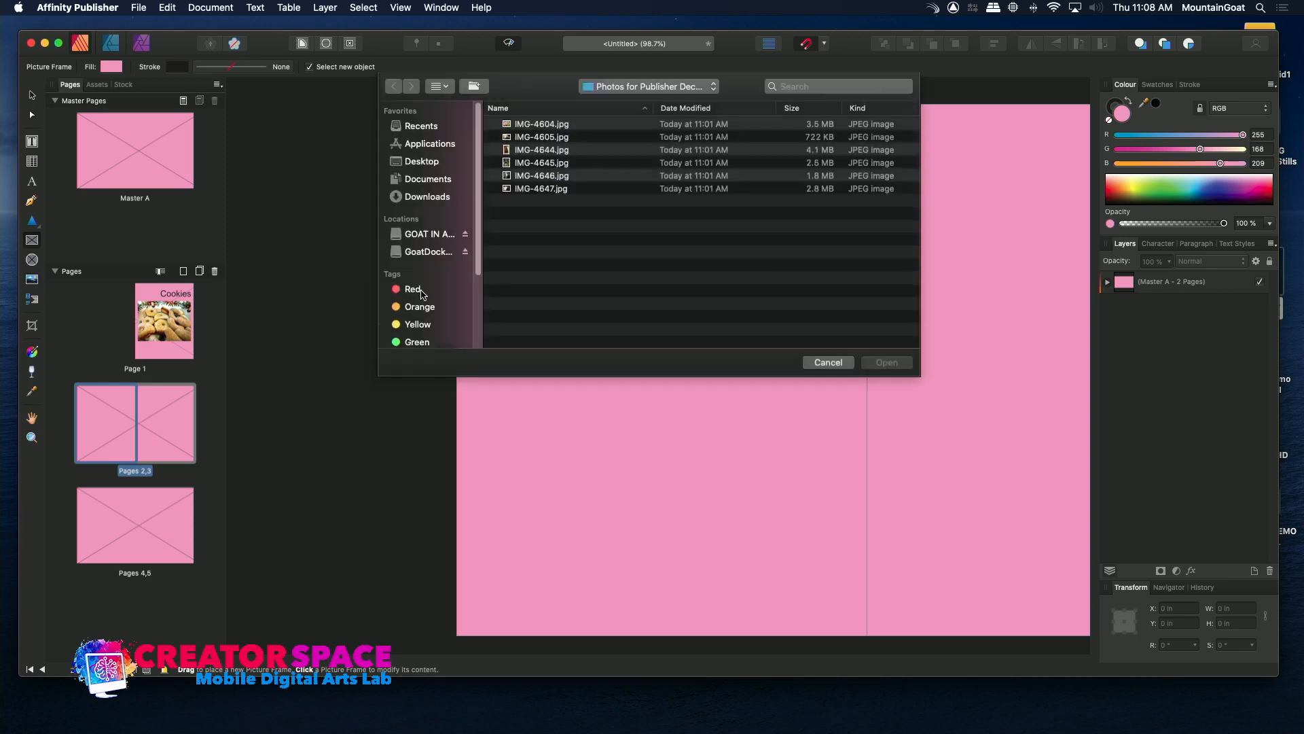
{"action": "double_click", "coordinate": [506, 141]}
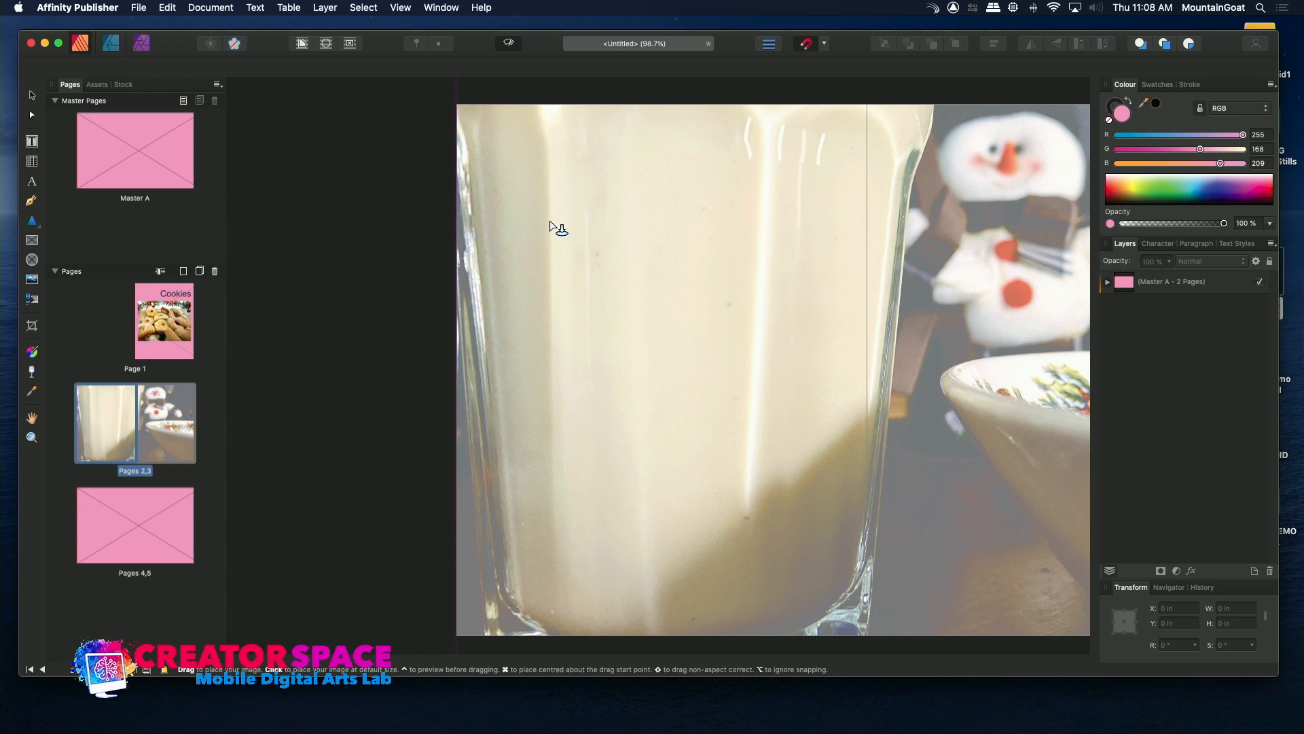
{"action": "left_click", "coordinate": [561, 227]}
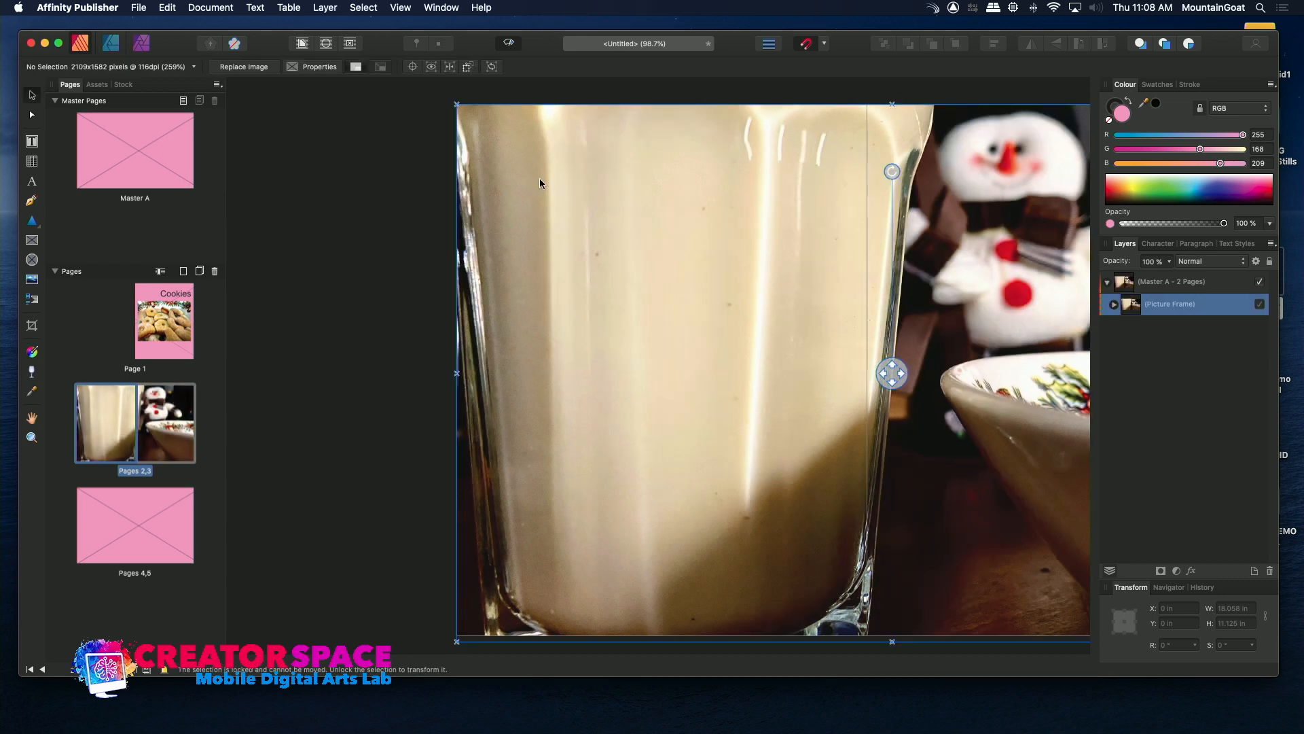
Try to move the placed photo on pages 2,3 and shrink its locked frame from the lower corner.
{"action": "left_click_drag", "start_coordinate": [517, 179], "coordinate": [559, 242]}
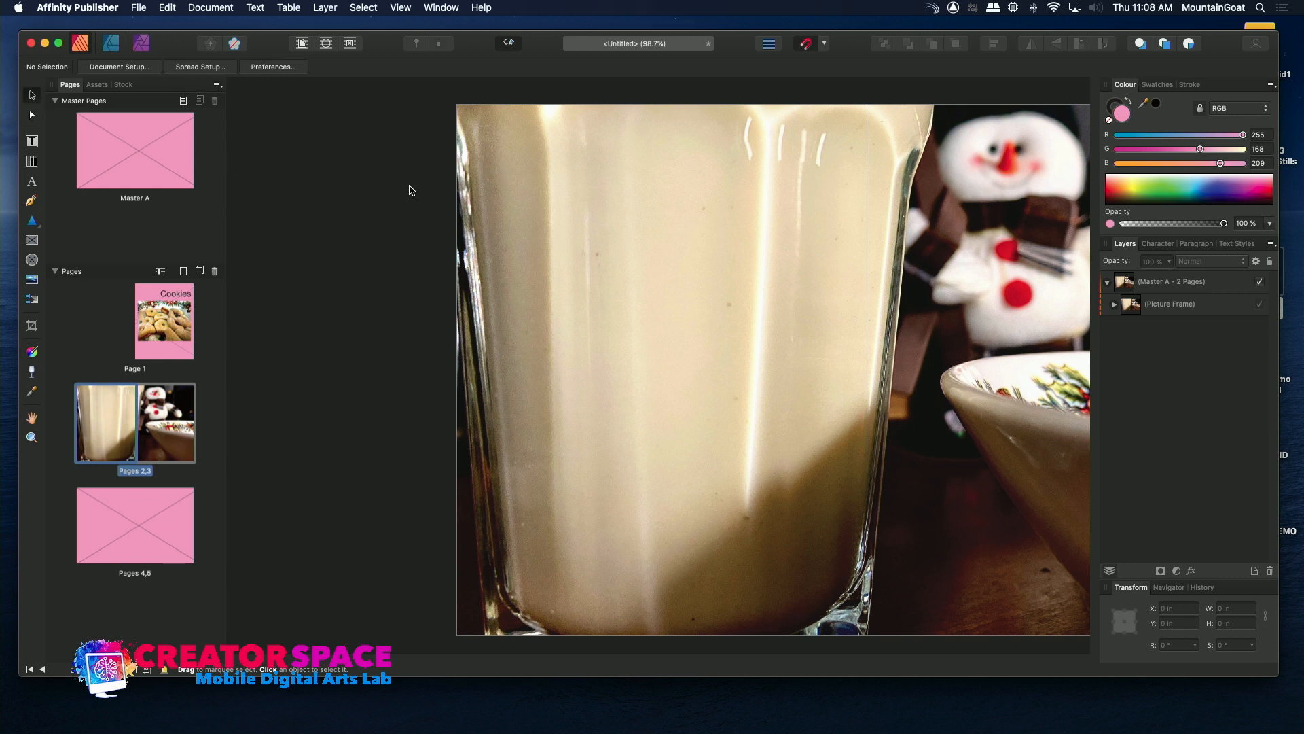
{"action": "left_click_drag", "start_coordinate": [508, 164], "coordinate": [595, 257]}
{"action": "left_click", "coordinate": [679, 212]}
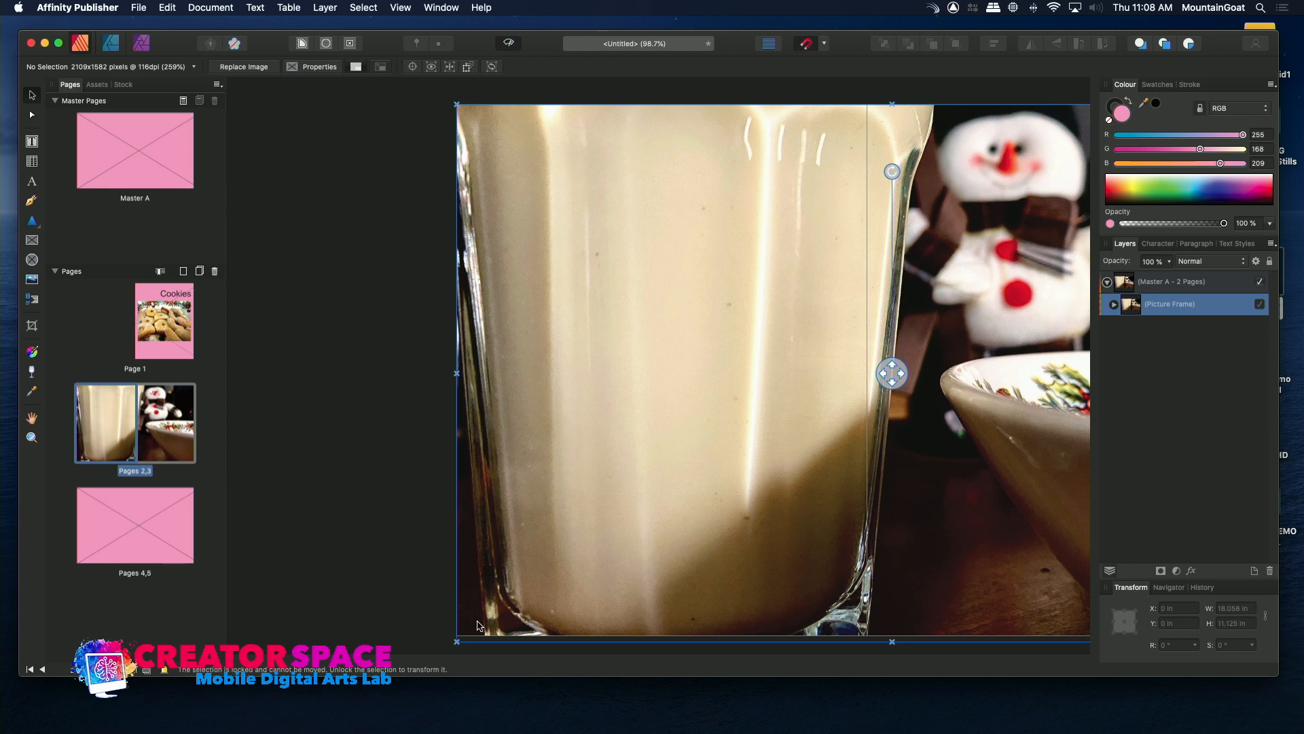
{"action": "left_click_drag", "start_coordinate": [457, 640], "coordinate": [597, 516]}
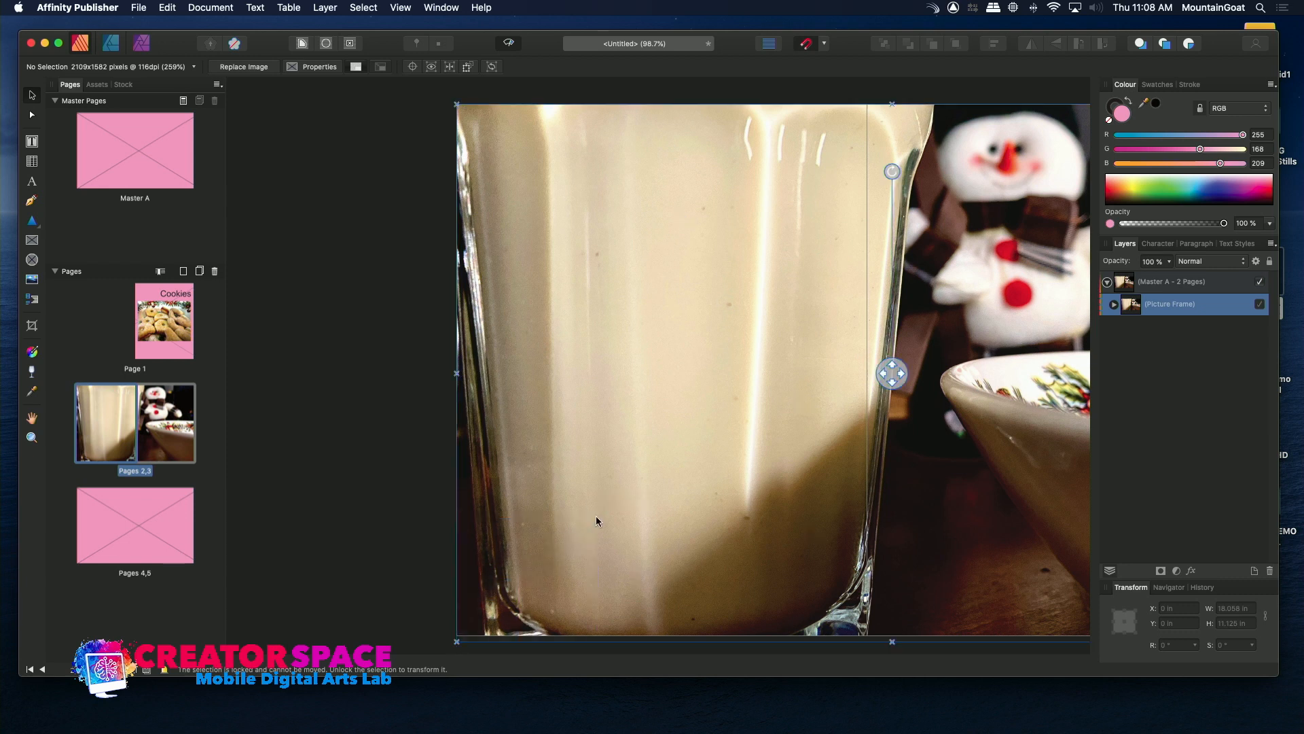
{"action": "left_click", "coordinate": [461, 637]}
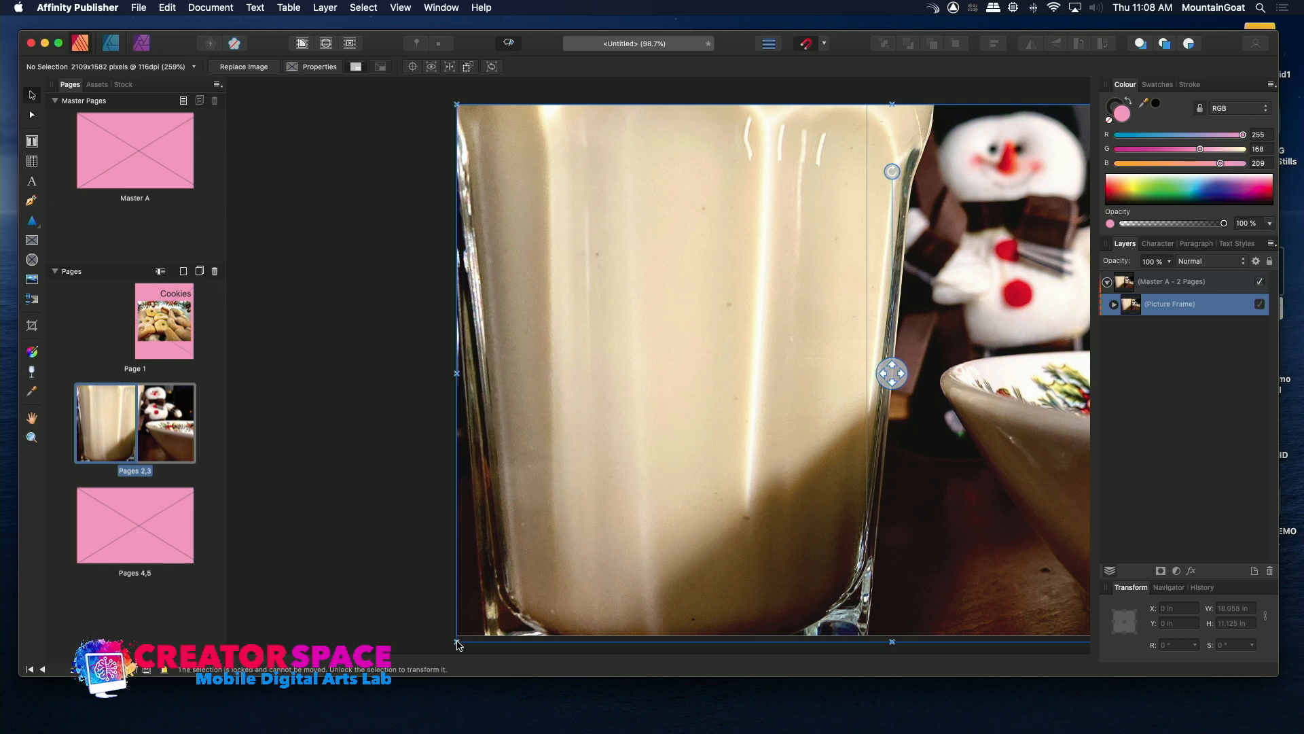
{"action": "left_click_drag", "start_coordinate": [457, 641], "coordinate": [545, 539]}
{"action": "left_click", "coordinate": [565, 519]}
Shift the photo inside its frame so the snowman and bowl sit on page 2.
{"action": "left_click", "coordinate": [32, 280]}
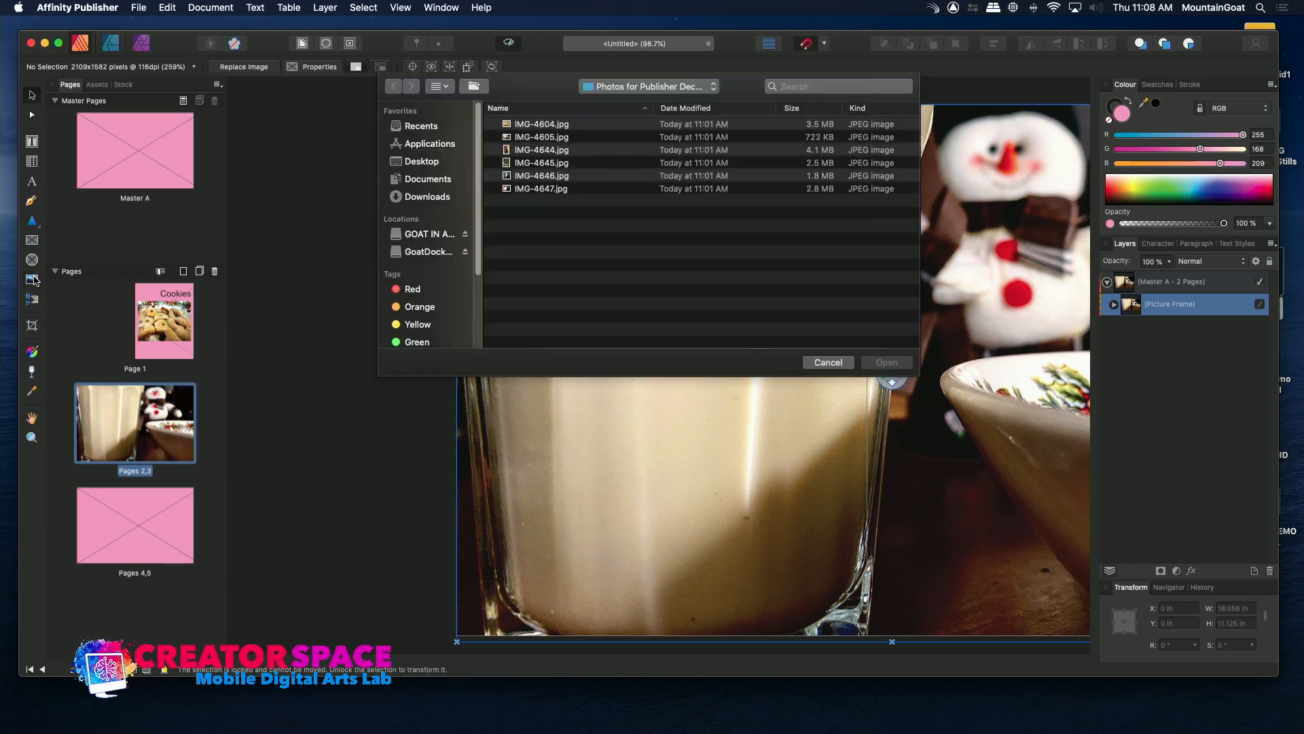
{"action": "left_click", "coordinate": [828, 362]}
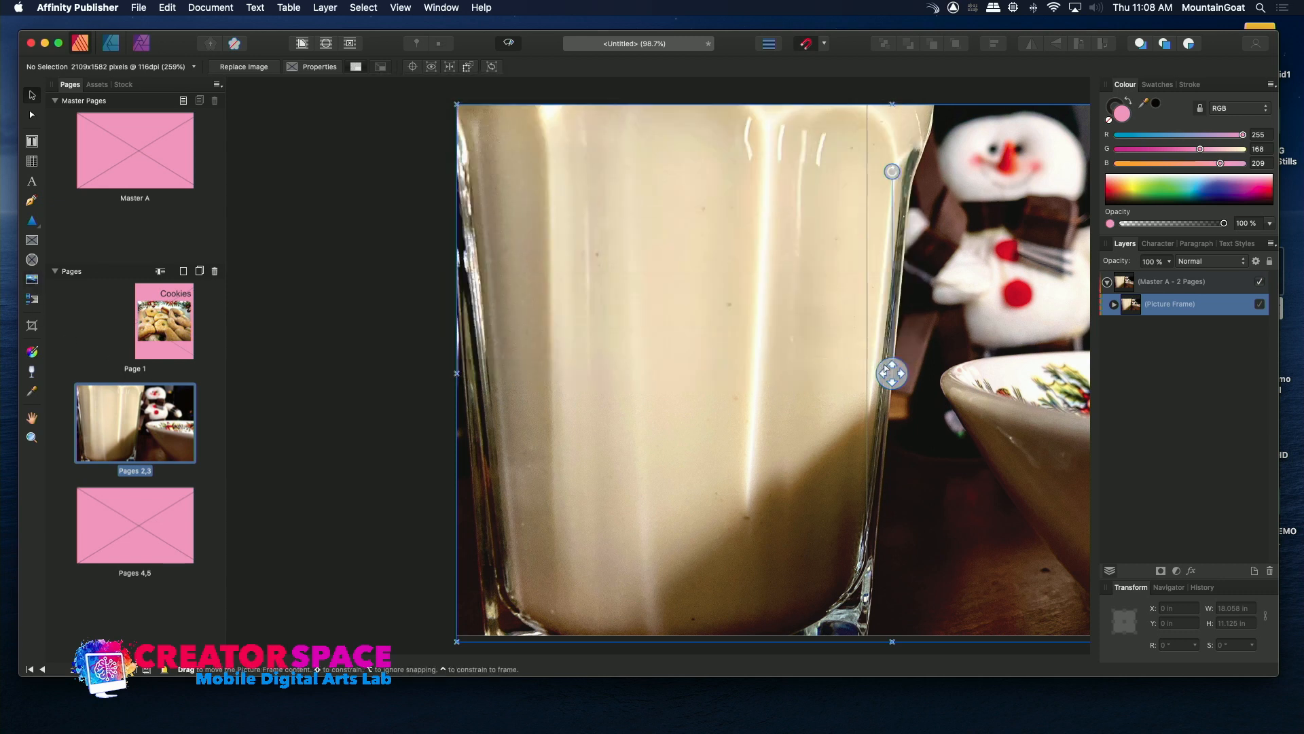
{"action": "left_click_drag", "start_coordinate": [889, 371], "coordinate": [480, 462]}
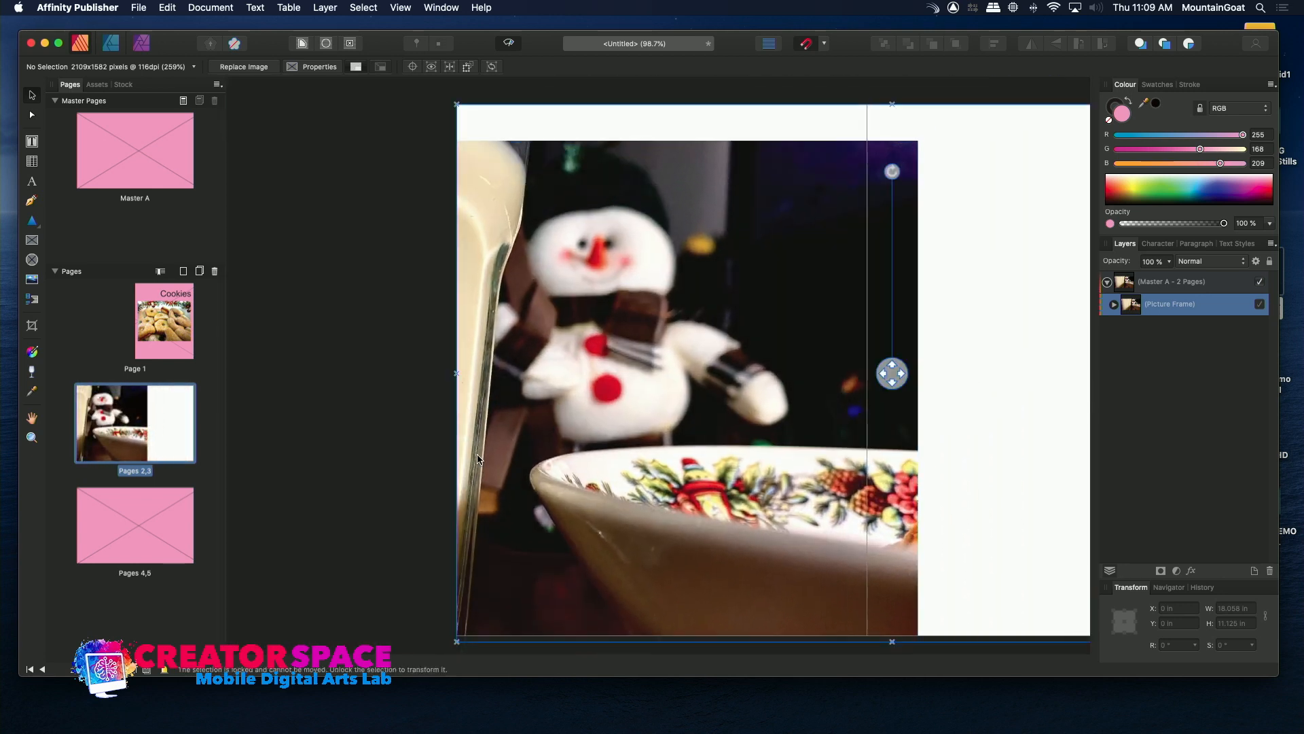
Reposition the snowman photo inside its frame so its edge meets the fold between pages 2 and 3.
{"action": "left_click", "coordinate": [32, 116]}
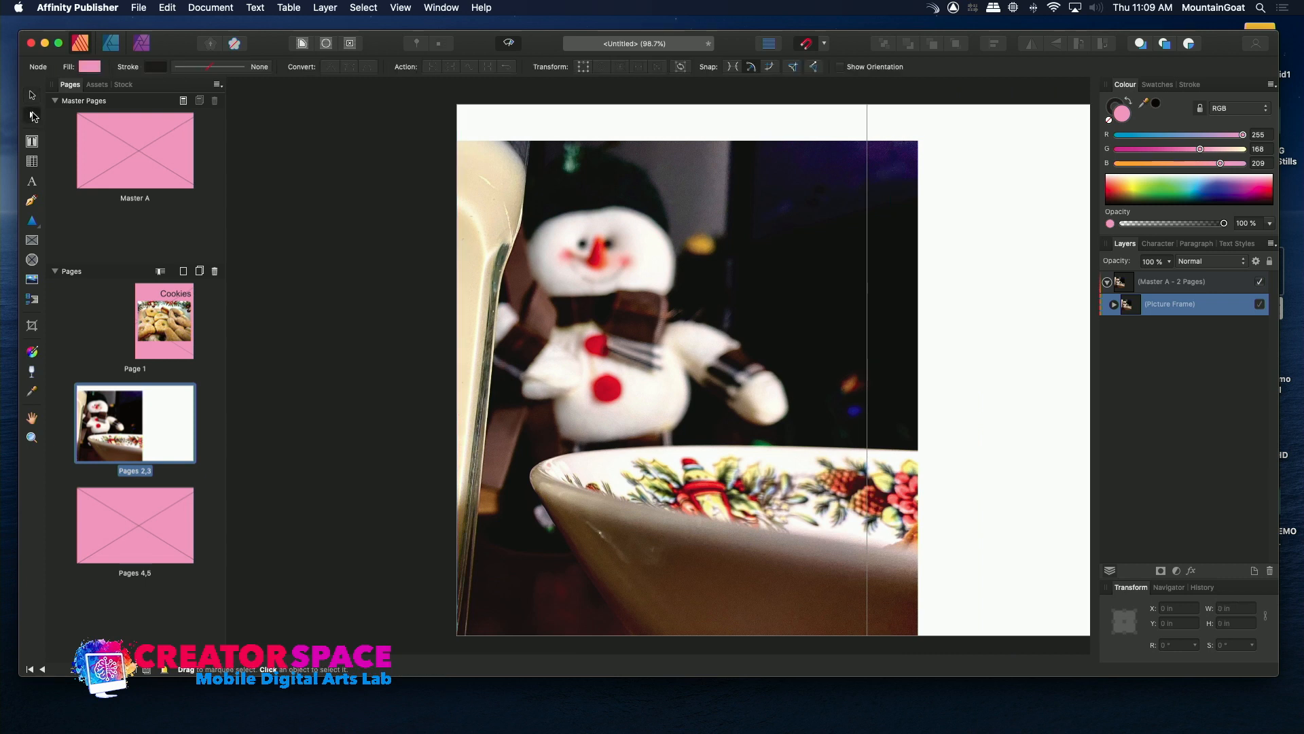
{"action": "left_click", "coordinate": [33, 329]}
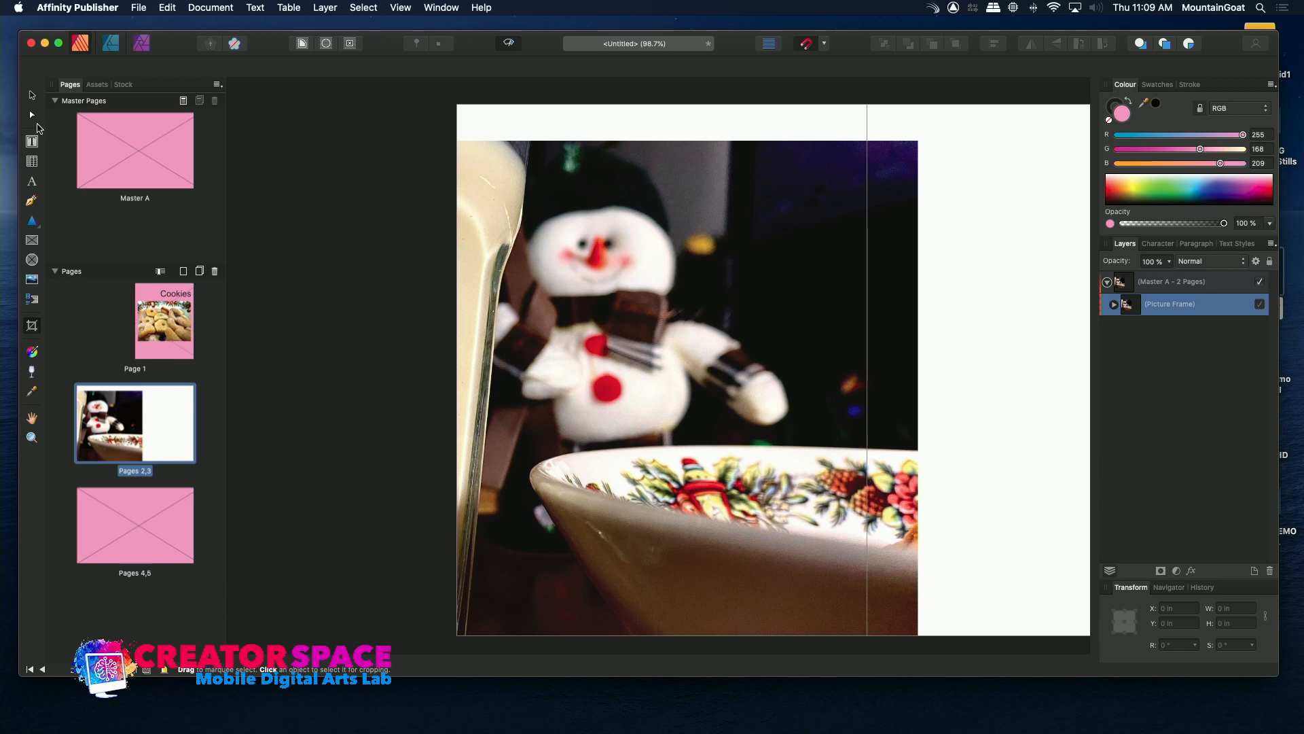
{"action": "left_click", "coordinate": [32, 96]}
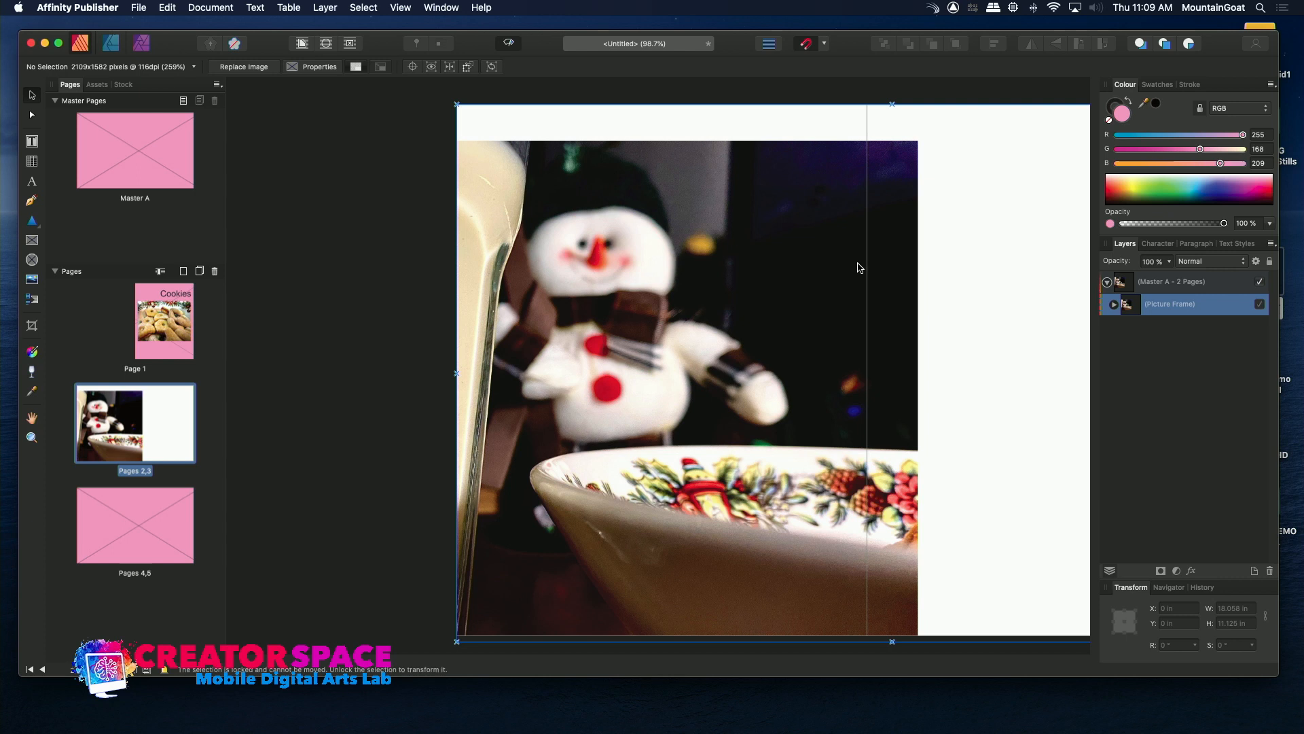
{"action": "left_click_drag", "start_coordinate": [883, 293], "coordinate": [798, 286]}
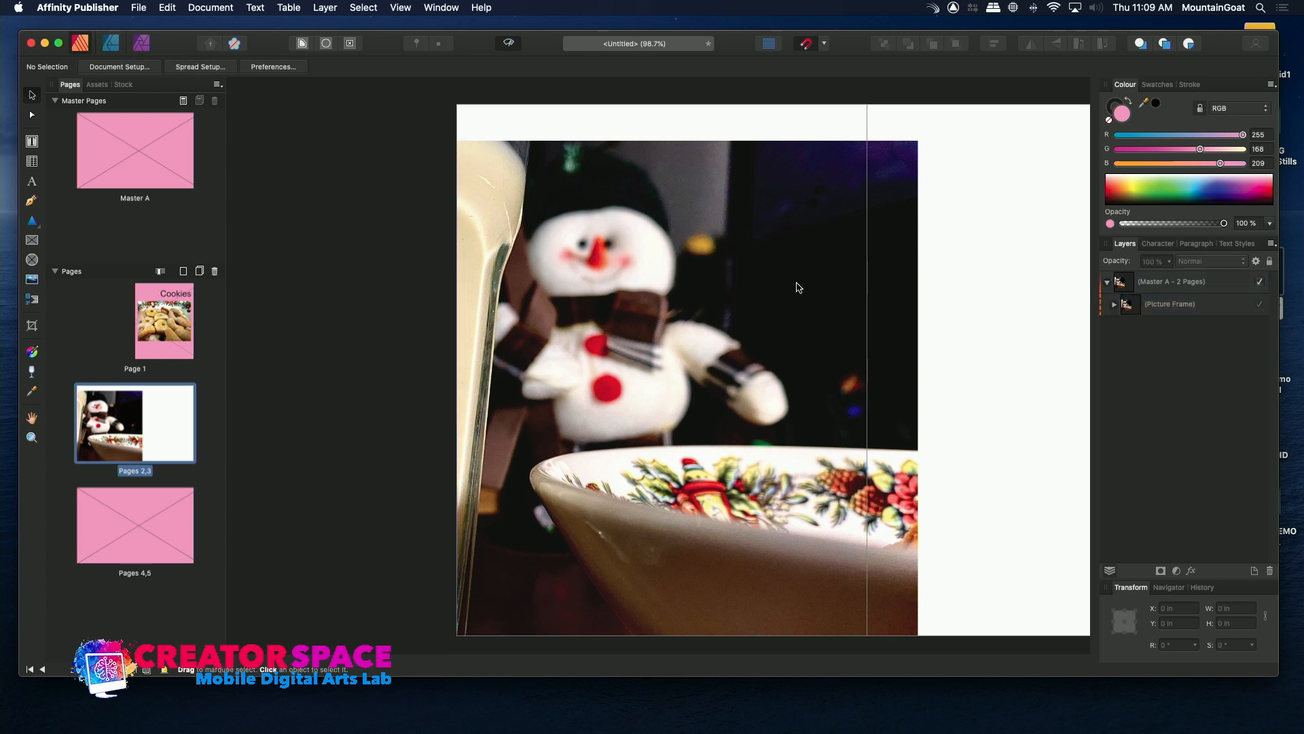
{"action": "left_click", "coordinate": [846, 218]}
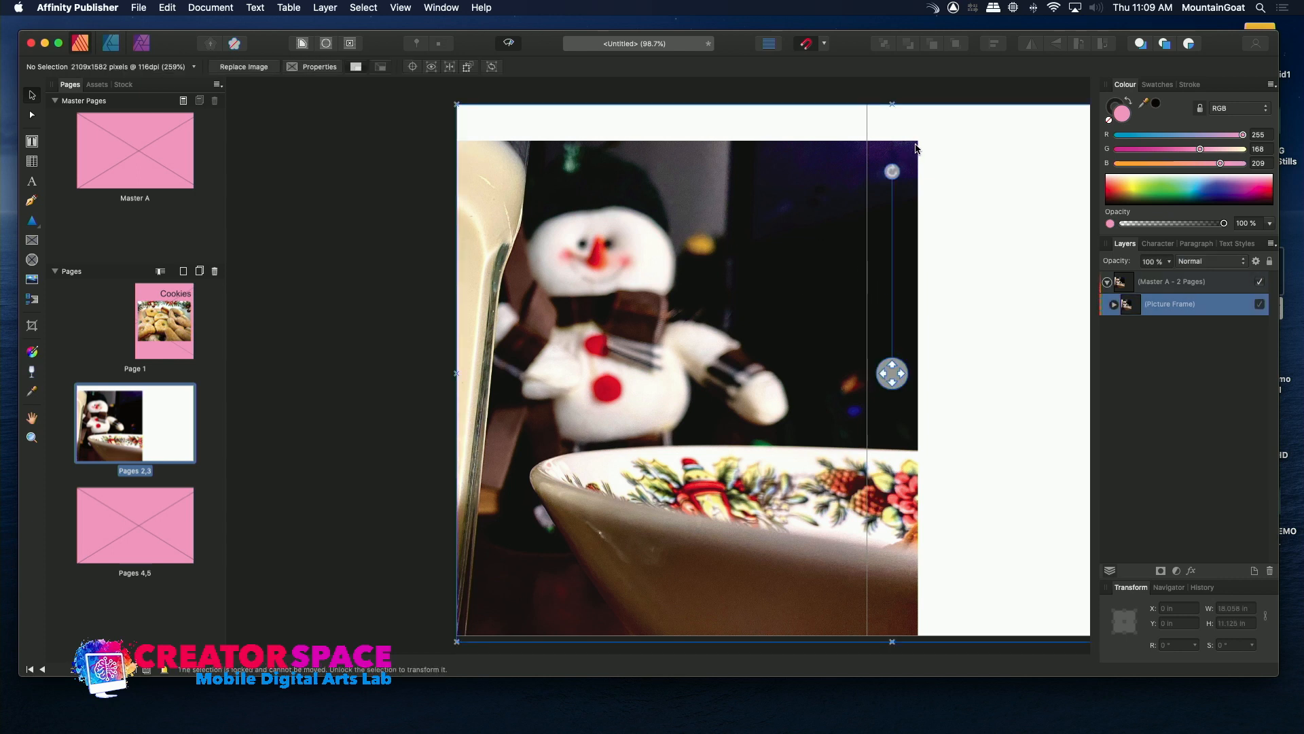
{"action": "left_click_drag", "start_coordinate": [815, 221], "coordinate": [760, 199]}
{"action": "left_click", "coordinate": [841, 338]}
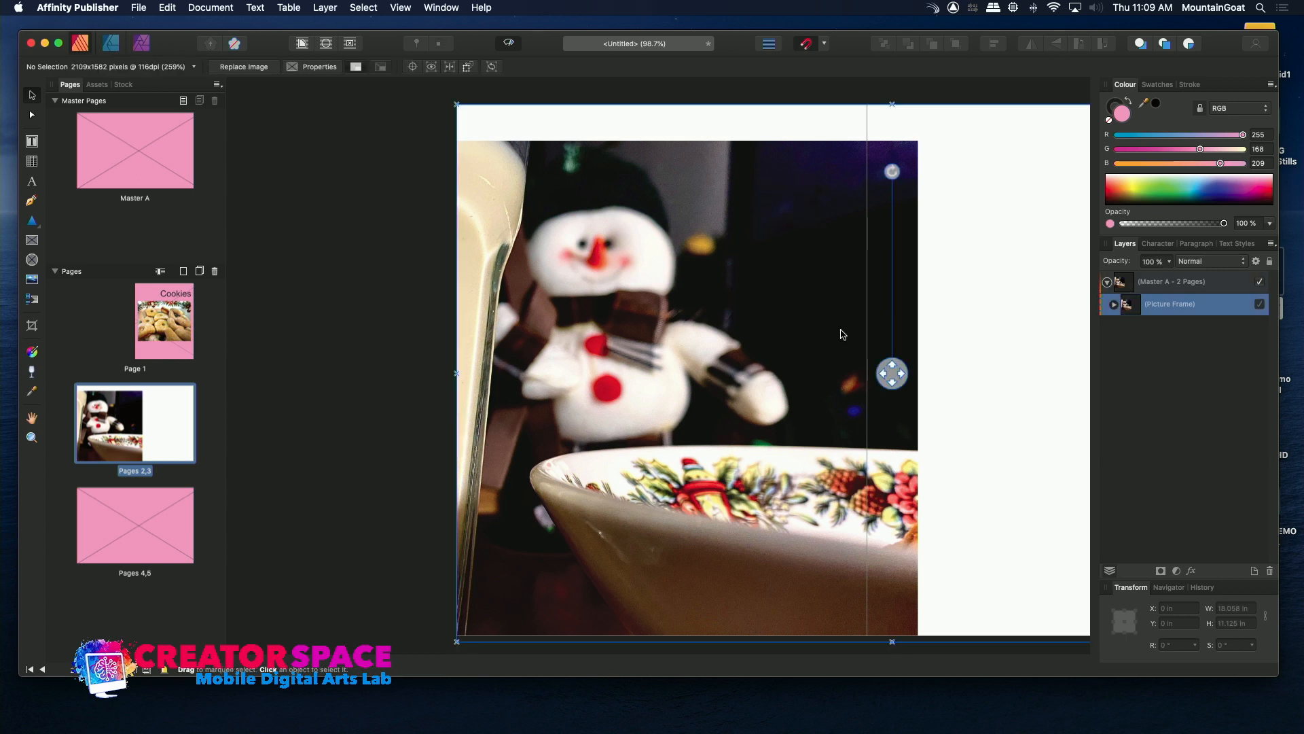
{"action": "mouse_move", "coordinate": [841, 337]}
{"action": "left_mouse_down"}
{"action": "mouse_move", "coordinate": [853, 370]}
{"action": "mouse_move", "coordinate": [853, 332]}
{"action": "mouse_move", "coordinate": [825, 335]}
{"action": "mouse_move", "coordinate": [853, 330]}
{"action": "left_mouse_up"}
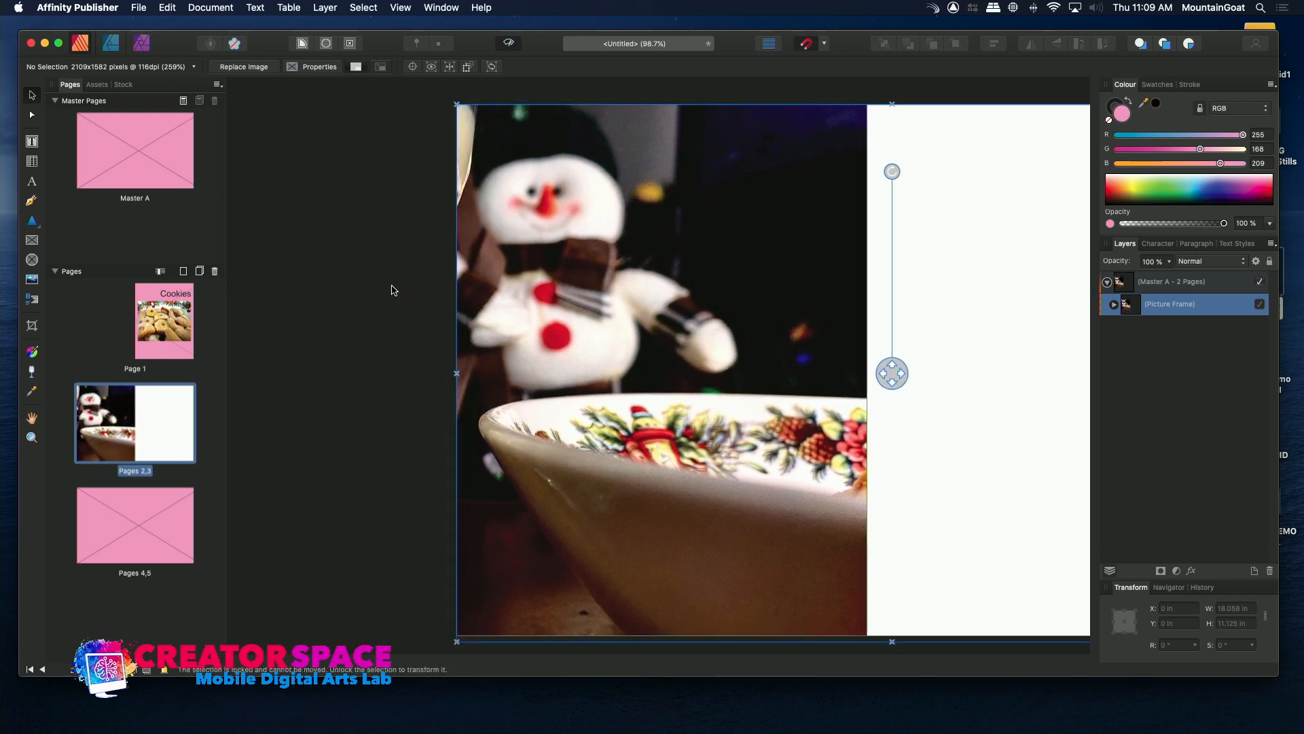
Go to page 3 and try to adjust the spread-wide picture frame from its corner.
{"action": "left_click", "coordinate": [30, 282]}
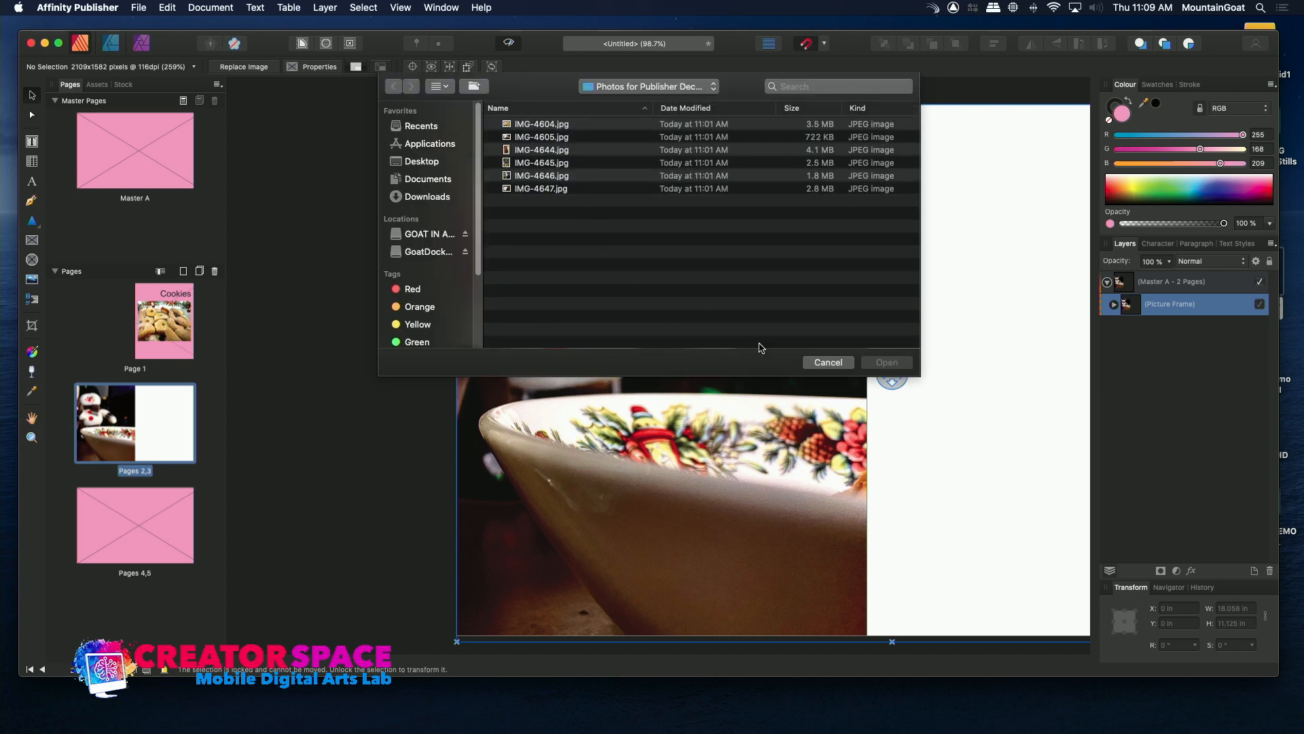
{"action": "left_click", "coordinate": [828, 362]}
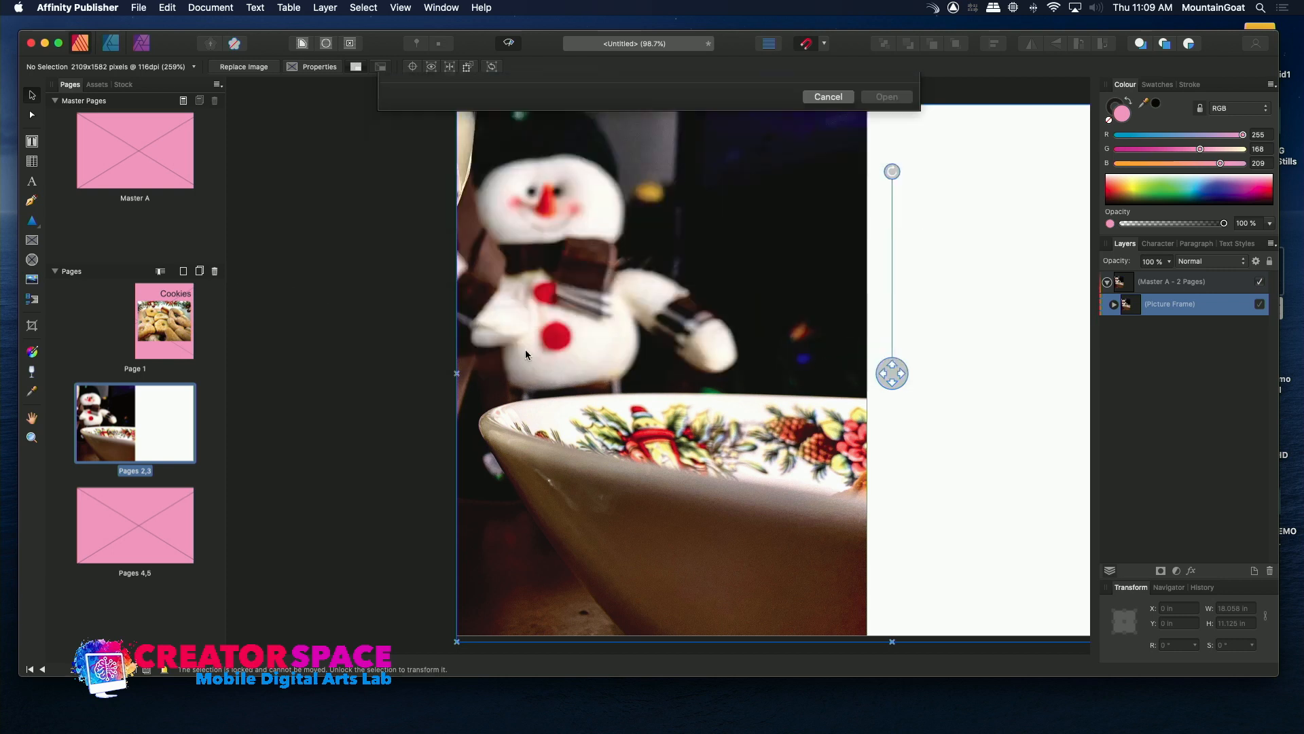
{"action": "left_click", "coordinate": [169, 426]}
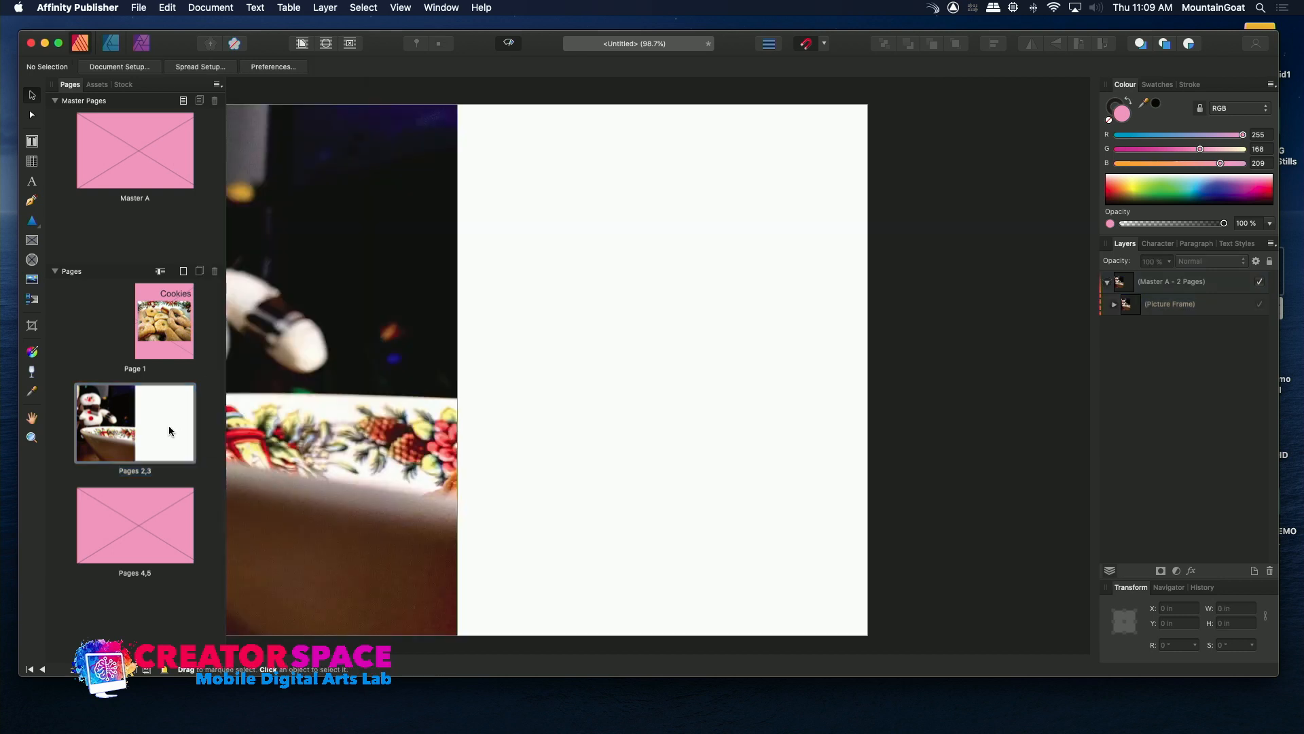
{"action": "left_click", "coordinate": [492, 354]}
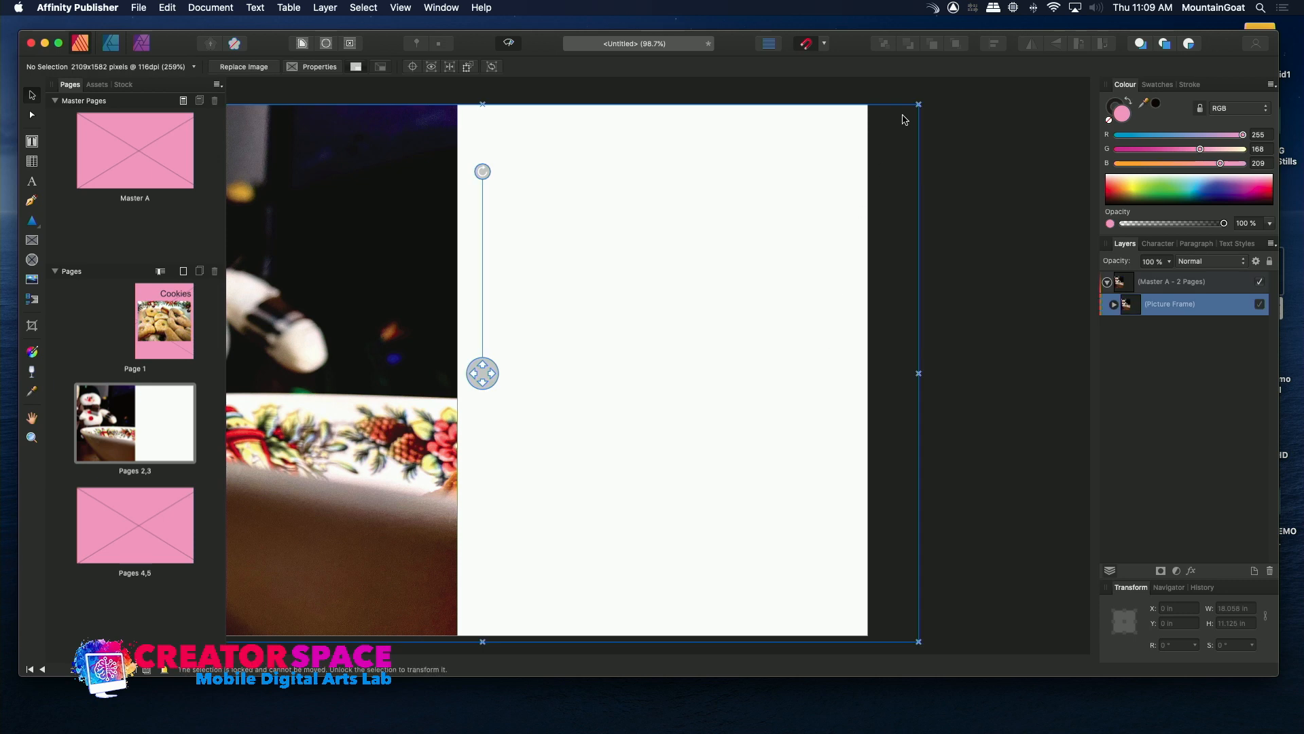
{"action": "left_click", "coordinate": [920, 108]}
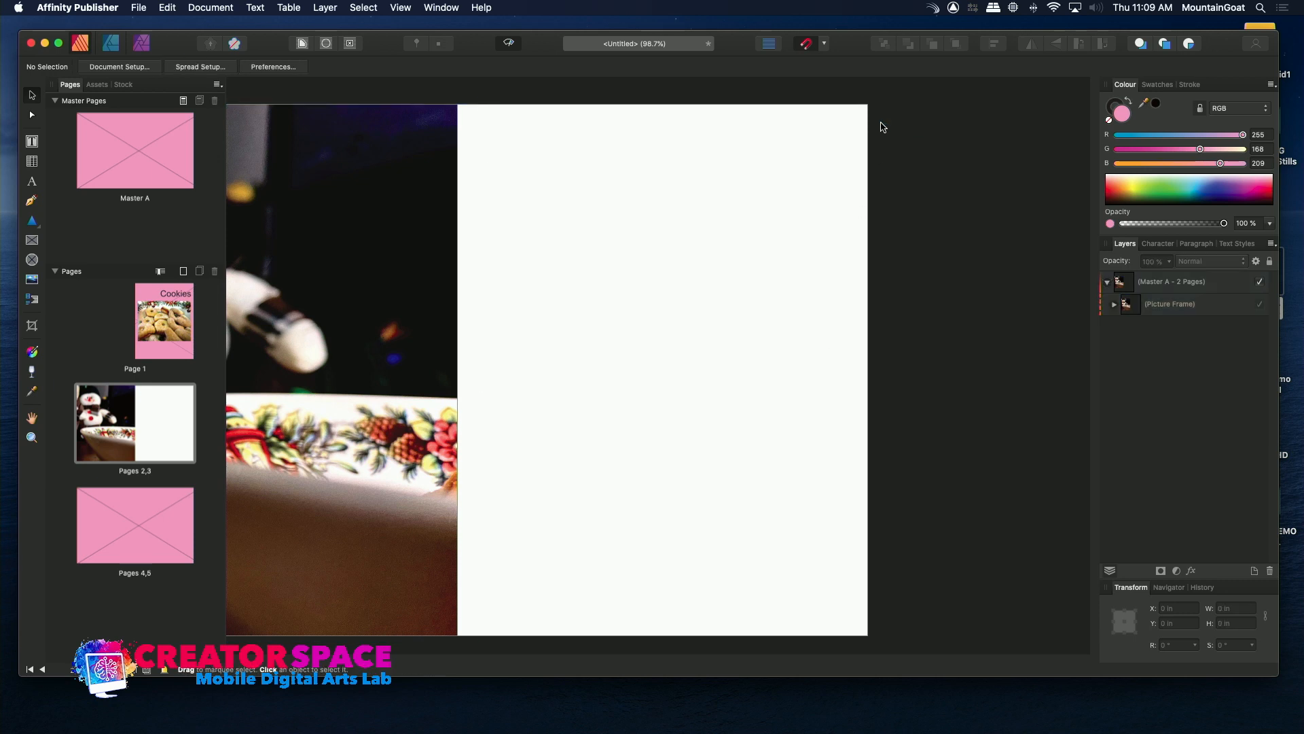
Target page 3 of the spread and place IMG-4645.jpg on it.
{"action": "left_click", "coordinate": [164, 163]}
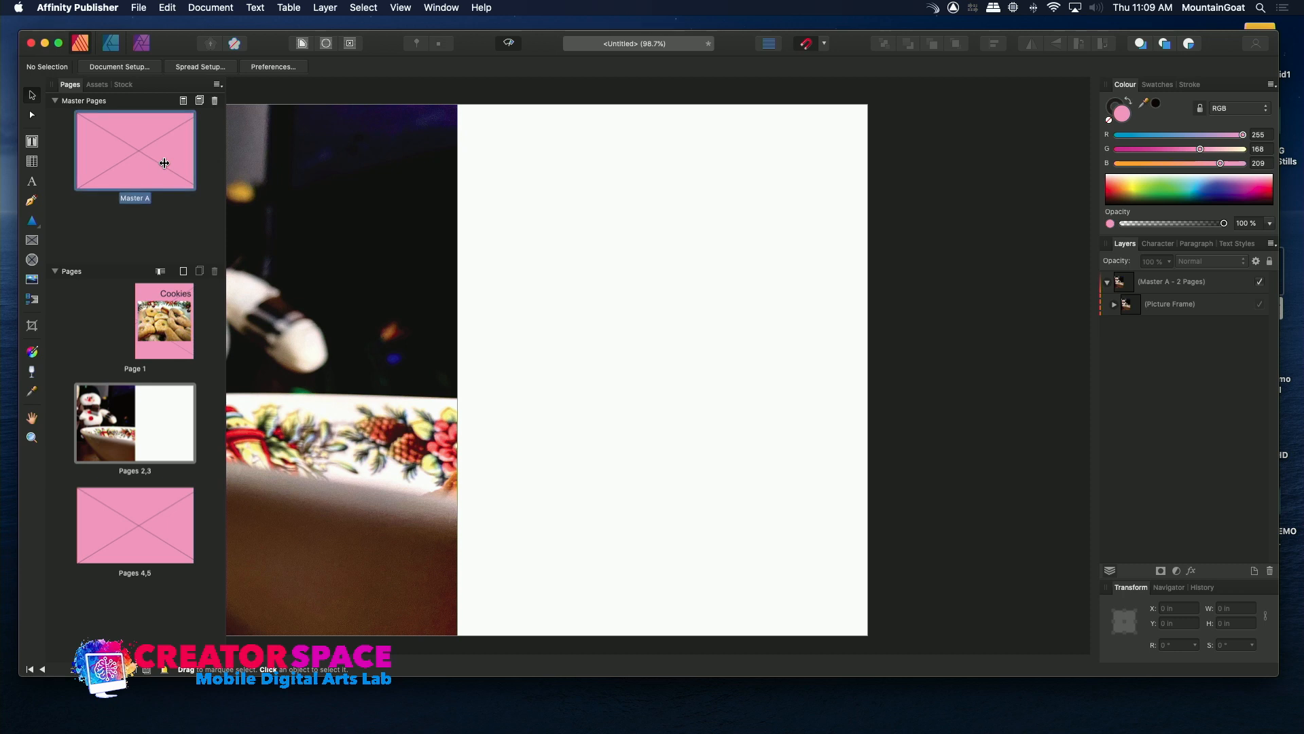
{"action": "left_click", "coordinate": [172, 437]}
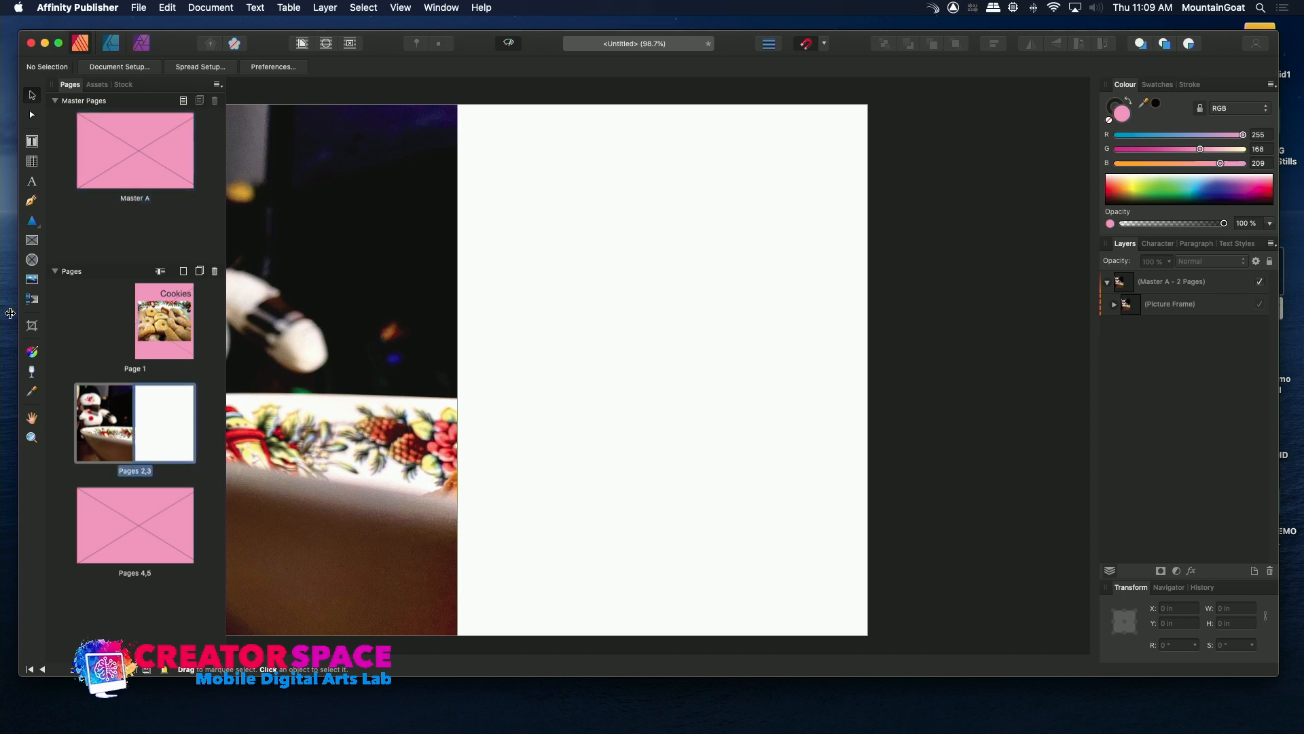
{"action": "left_click", "coordinate": [32, 281]}
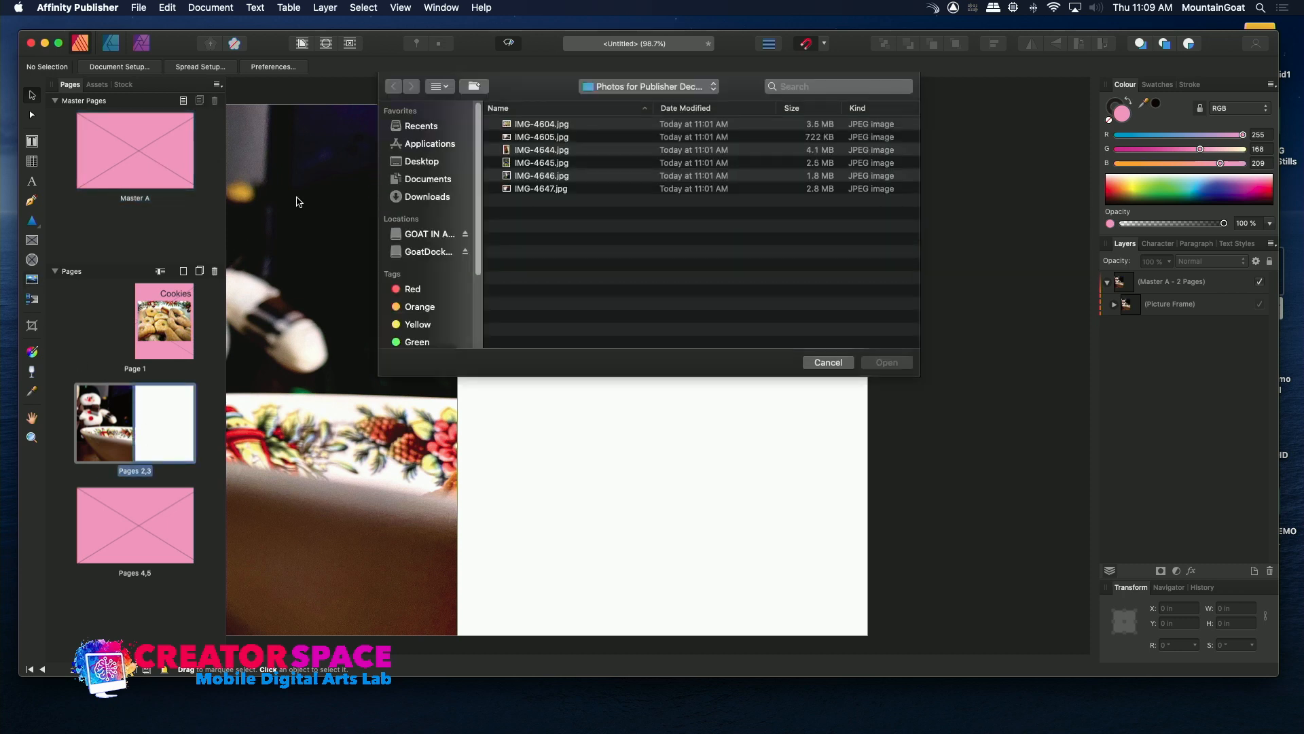
{"action": "left_click", "coordinate": [505, 164]}
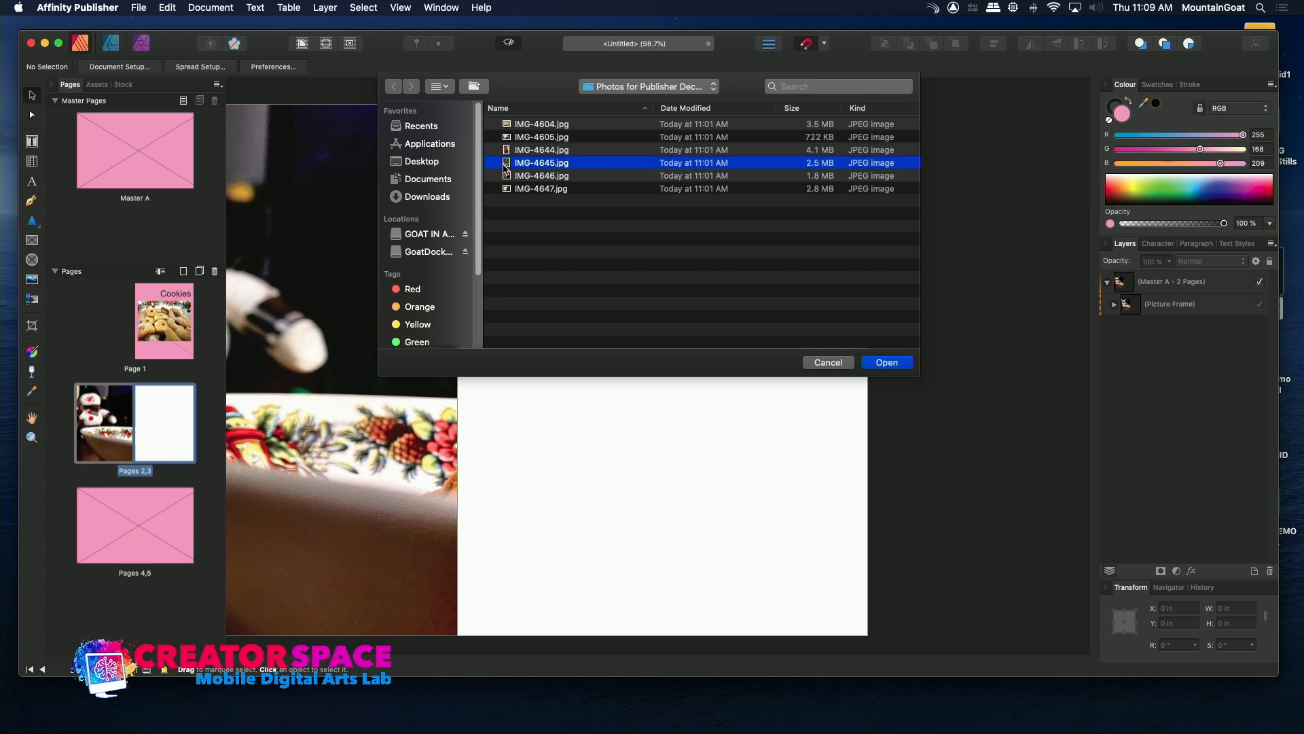
{"action": "double_click", "coordinate": [504, 164]}
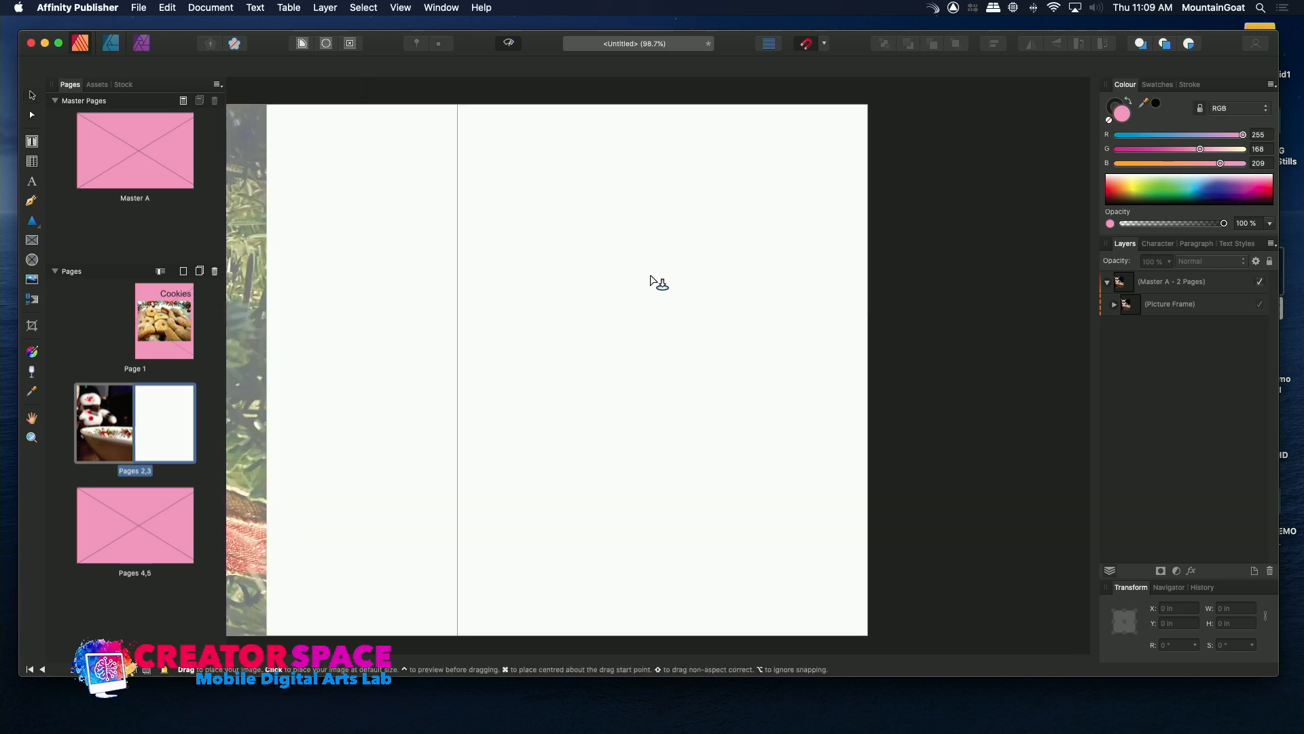
{"action": "left_click", "coordinate": [656, 280]}
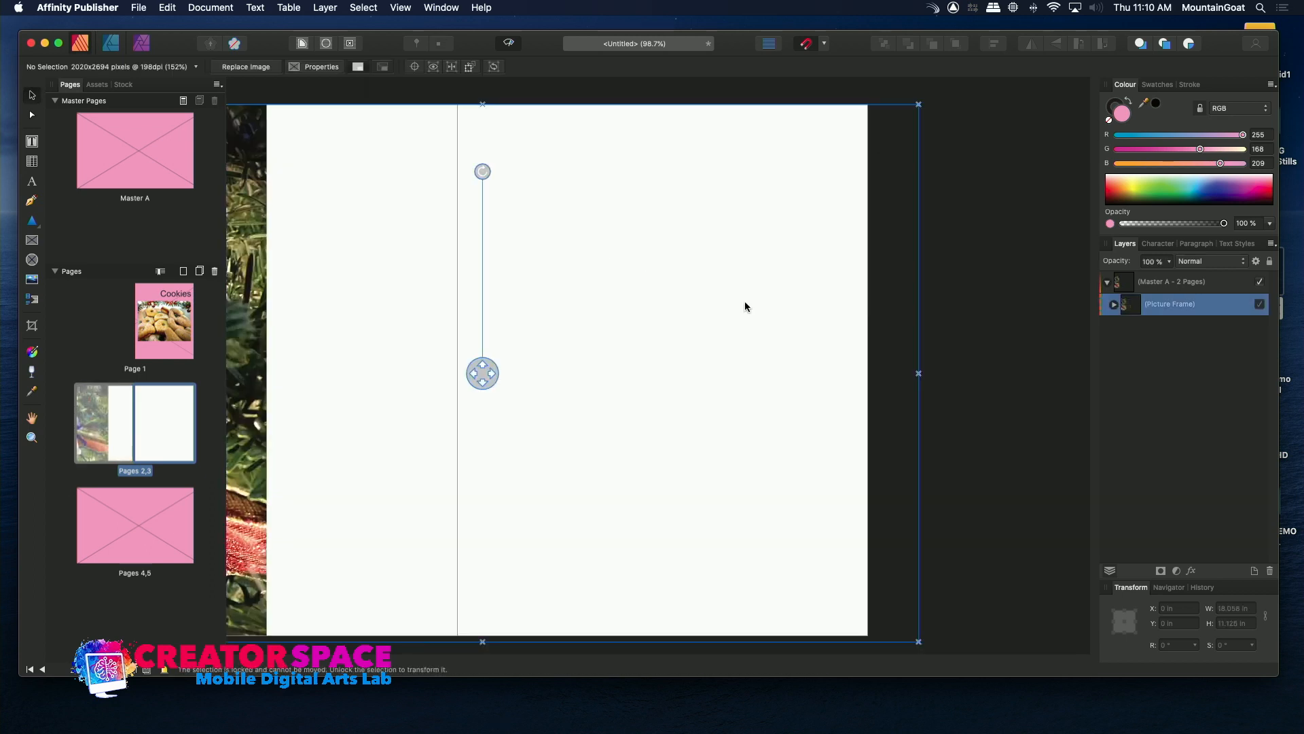
Move the tree-ornament photo within its frame so that it covers page 3.
{"action": "left_click_drag", "start_coordinate": [731, 259], "coordinate": [896, 304]}
{"action": "left_click", "coordinate": [625, 345]}
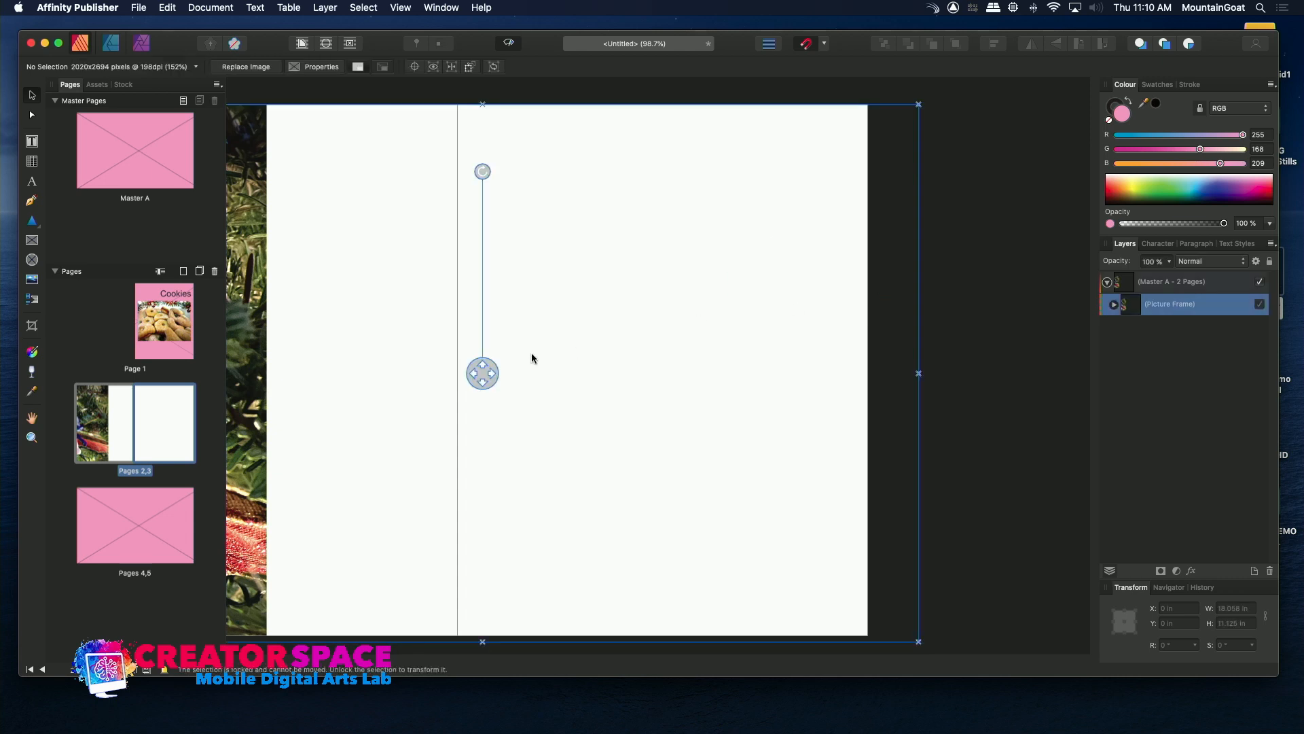
{"action": "left_click_drag", "start_coordinate": [483, 373], "coordinate": [885, 370]}
{"action": "left_click_drag", "start_coordinate": [847, 659], "coordinate": [732, 639]}
{"action": "left_click_drag", "start_coordinate": [760, 535], "coordinate": [726, 532]}
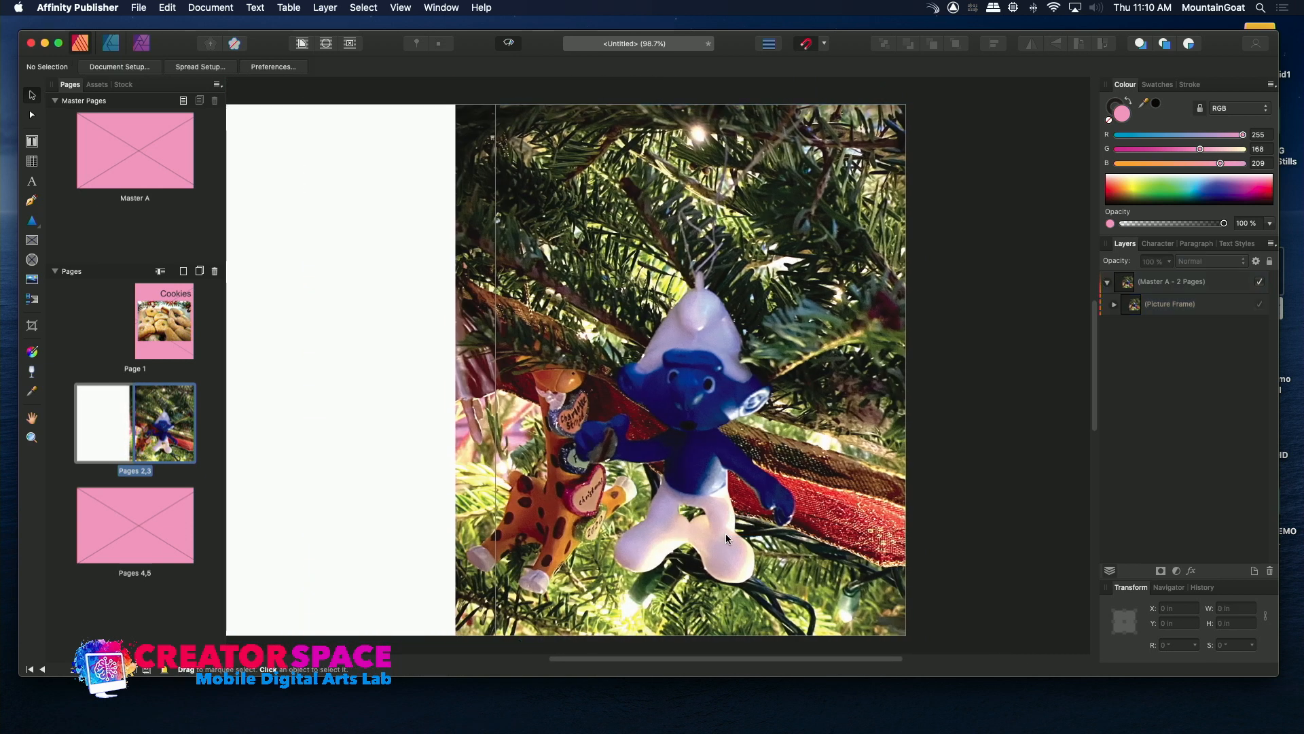
{"action": "left_click_drag", "start_coordinate": [521, 373], "coordinate": [474, 365]}
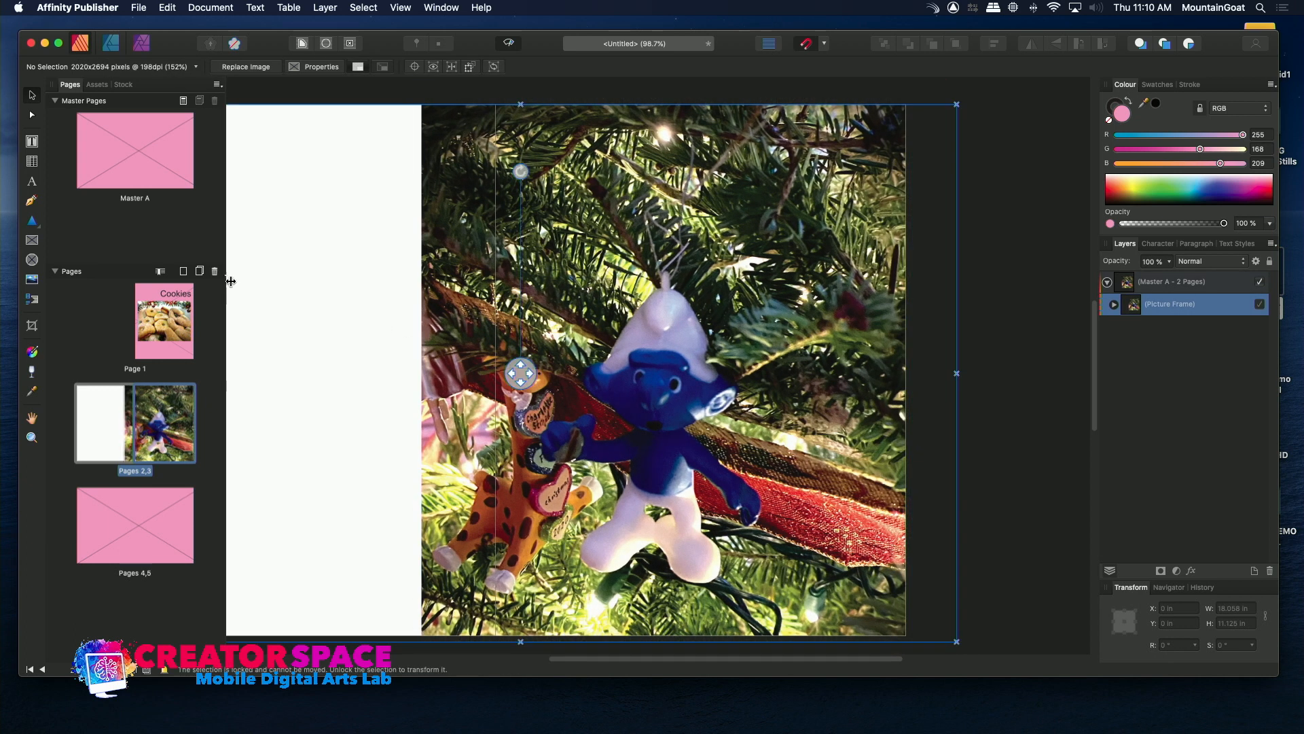
Open Master A for editing and delete the pink picture frame covering its spread.
{"action": "left_click", "coordinate": [167, 162]}
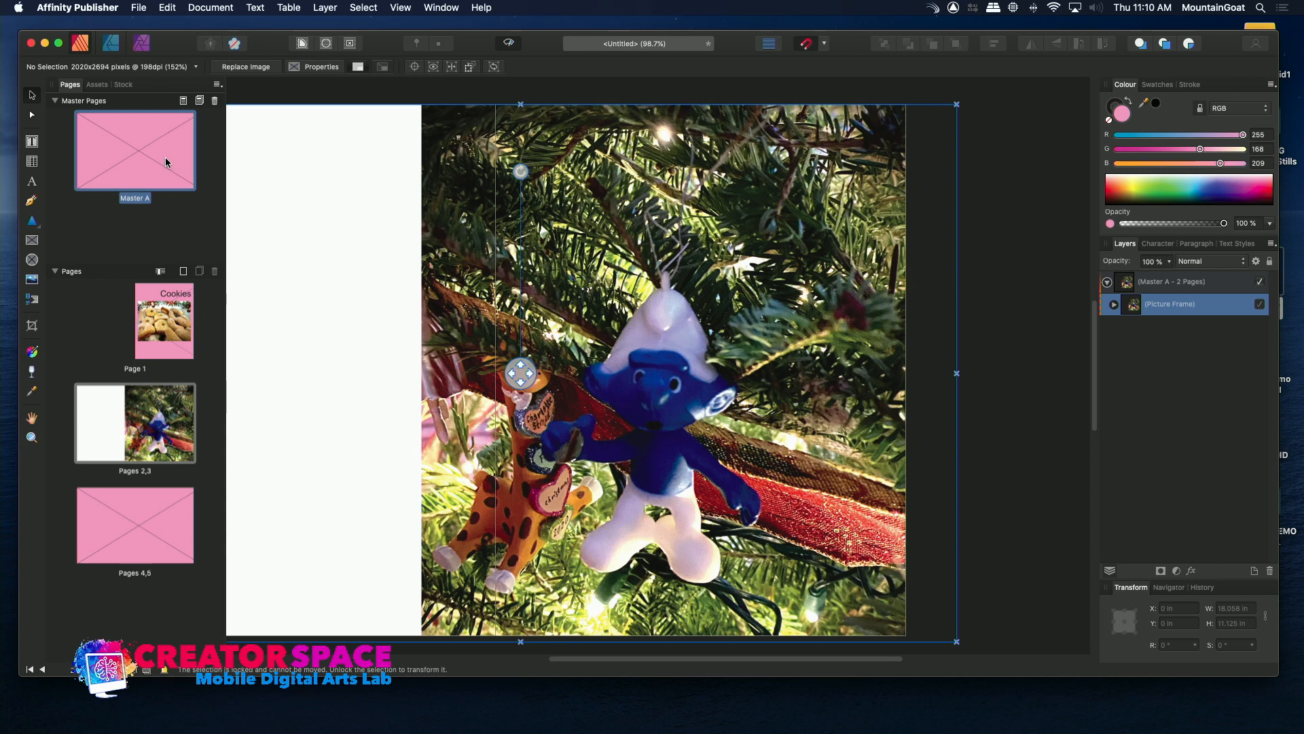
{"action": "double_click", "coordinate": [161, 166]}
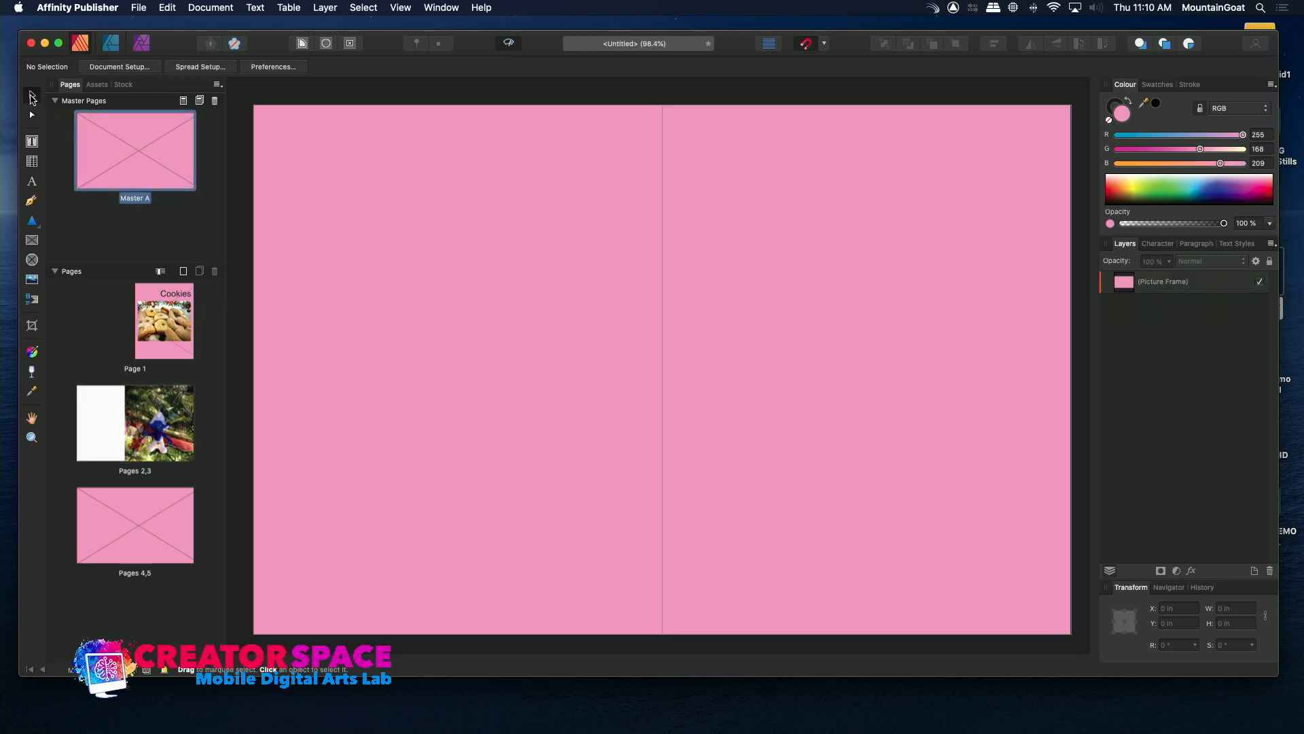
{"action": "left_click", "coordinate": [548, 262]}
{"action": "key", "text": "Delete"}
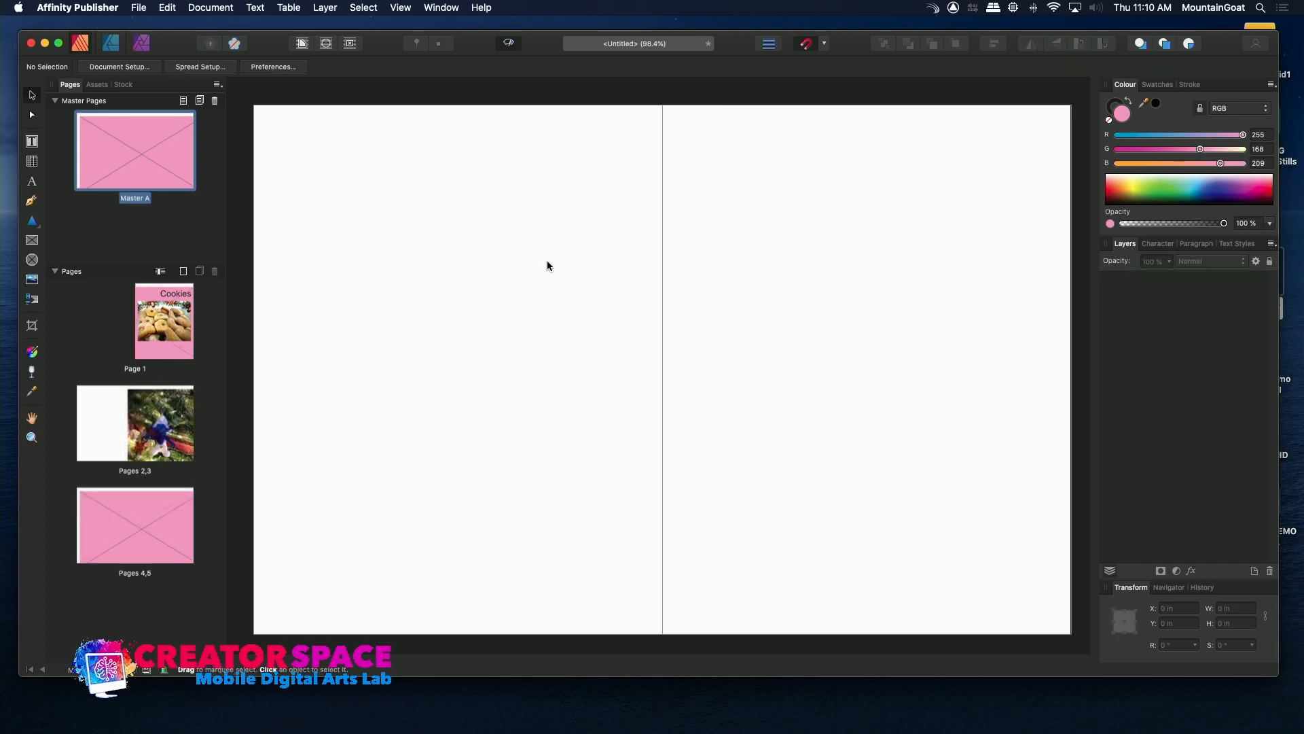
Shift the tree-ornament photo so it starts at the spine of page 3 and try to resize its locked picture frame.
{"action": "left_click", "coordinate": [149, 418]}
{"action": "double_click", "coordinate": [148, 418]}
{"action": "left_click_drag", "start_coordinate": [596, 352], "coordinate": [556, 329]}
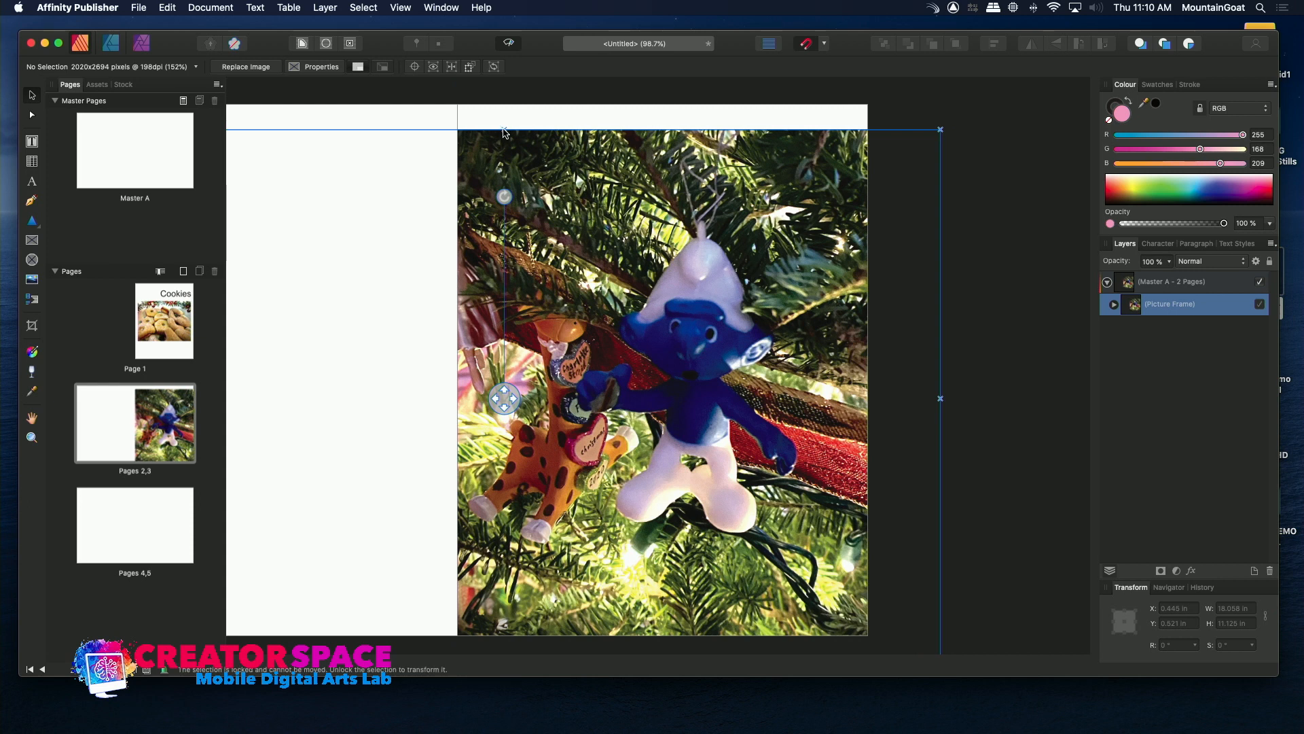
{"action": "left_click_drag", "start_coordinate": [504, 130], "coordinate": [506, 119]}
{"action": "left_click", "coordinate": [505, 134]}
{"action": "mouse_move", "coordinate": [940, 129]}
{"action": "left_mouse_down"}
{"action": "mouse_move", "coordinate": [943, 107]}
{"action": "mouse_move", "coordinate": [943, 128]}
{"action": "left_mouse_up"}
{"action": "left_click", "coordinate": [928, 139]}
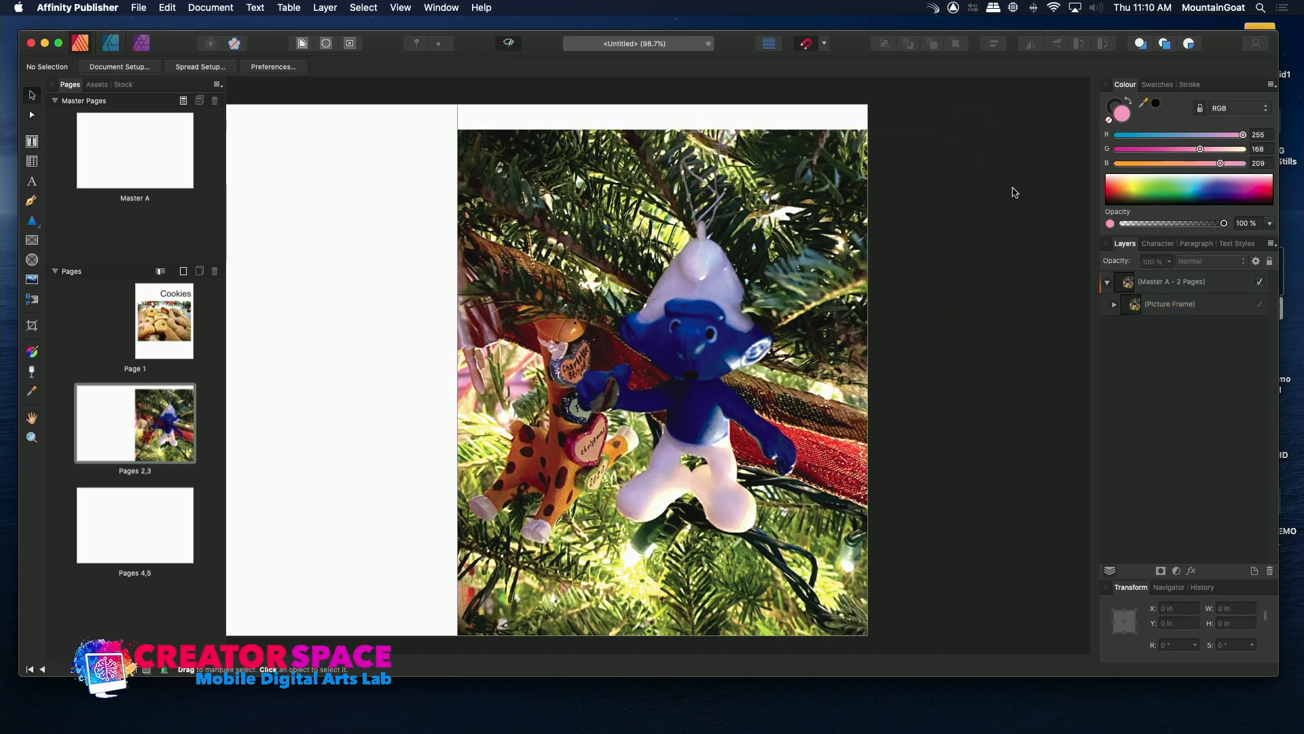
Select the picture frame inside the Master A layer of pages 2,3 and place IMG-4646.jpg in it.
{"action": "left_click", "coordinate": [1259, 281]}
{"action": "left_click", "coordinate": [1260, 282]}
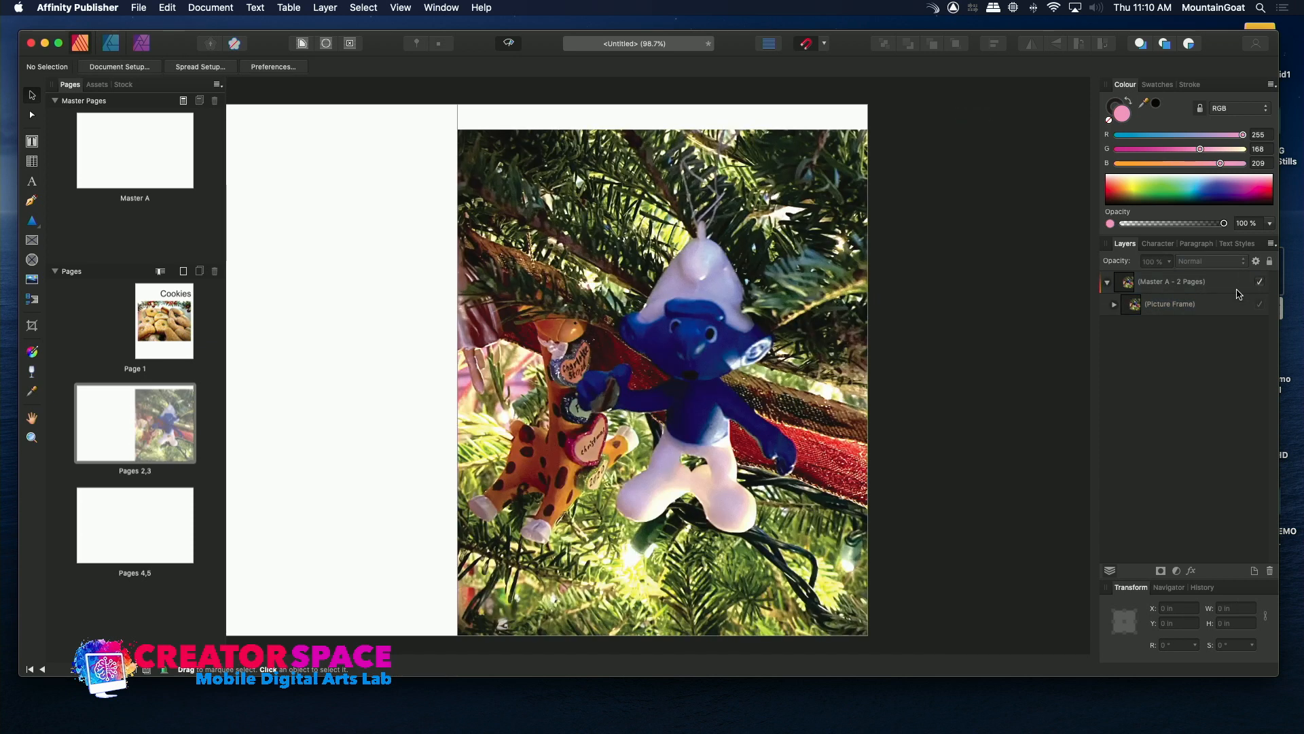
{"action": "left_click", "coordinate": [1207, 307]}
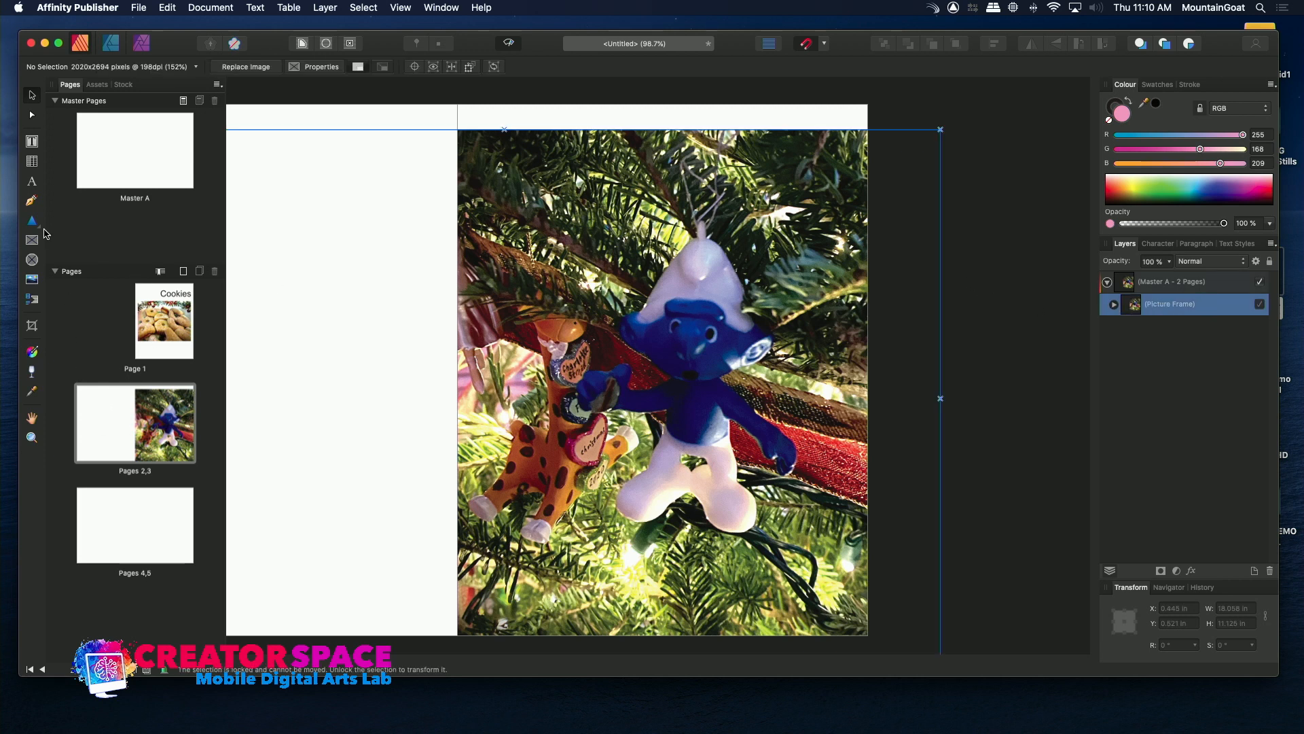
{"action": "left_click", "coordinate": [35, 278]}
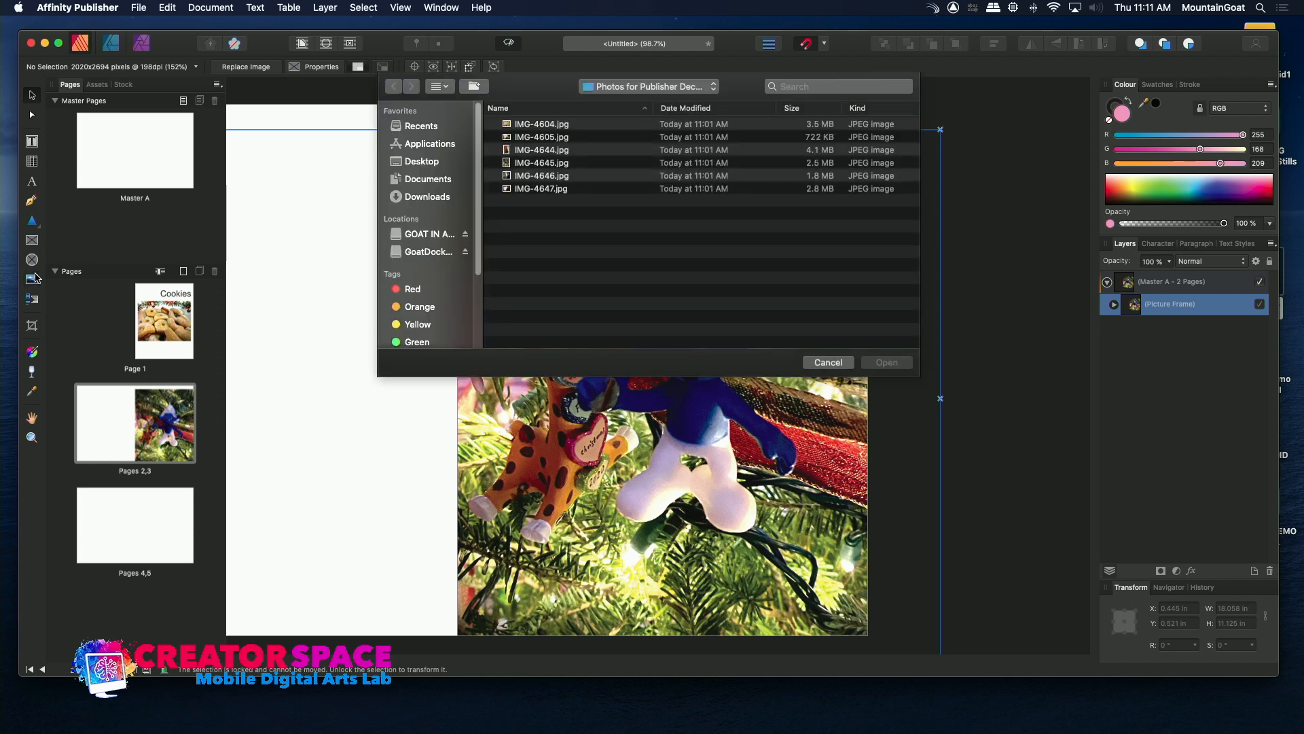
{"action": "double_click", "coordinate": [508, 176]}
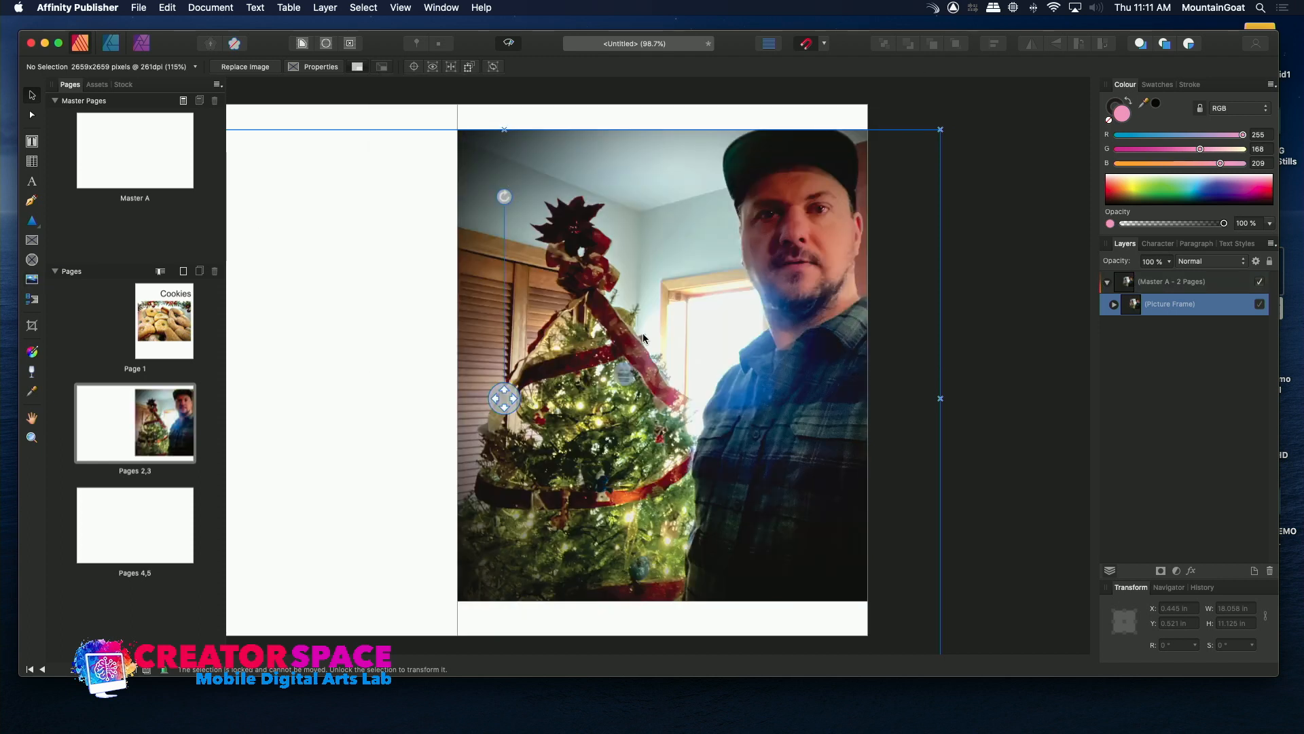
{"action": "mouse_move", "coordinate": [513, 399]}
{"action": "left_mouse_down"}
{"action": "mouse_move", "coordinate": [234, 440]}
{"action": "mouse_move", "coordinate": [426, 502]}
{"action": "mouse_move", "coordinate": [513, 451]}
{"action": "mouse_move", "coordinate": [504, 378]}
{"action": "mouse_move", "coordinate": [509, 399]}
{"action": "left_mouse_up"}
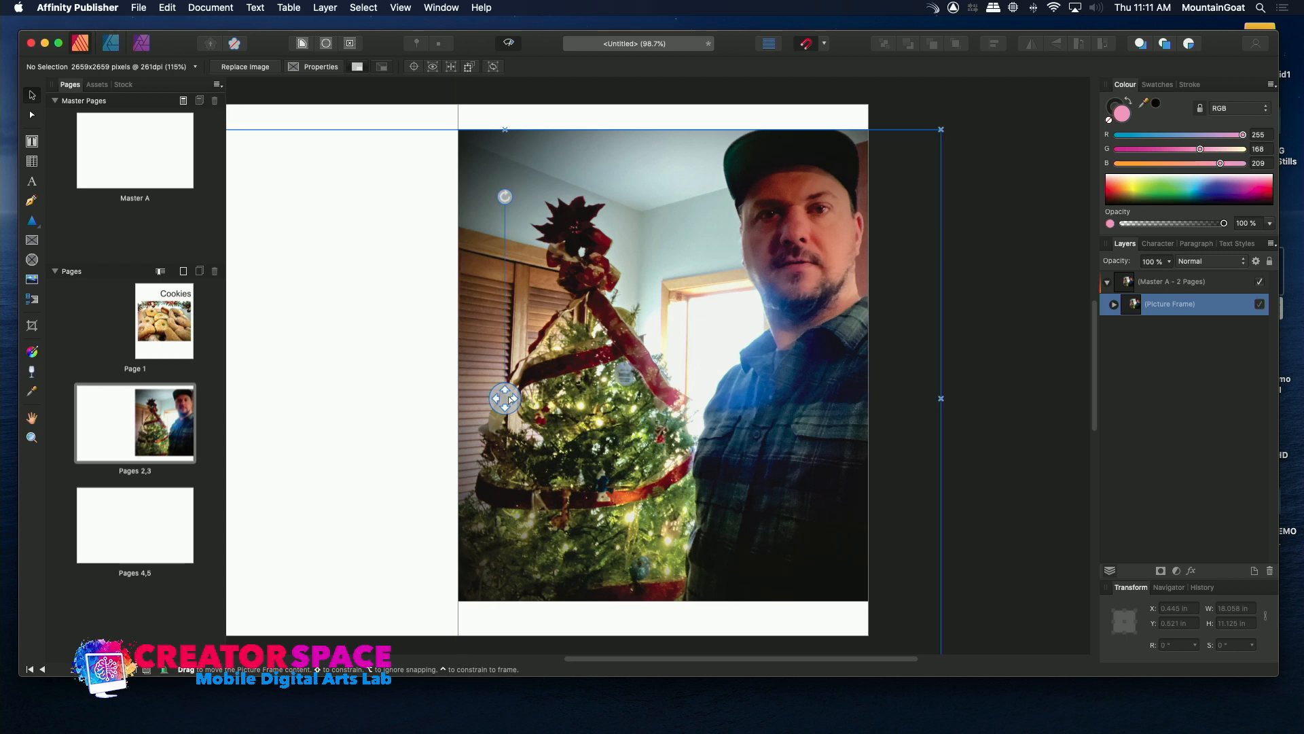
Add a new layer to the pages 2,3 spread and place IMG-4644.jpg.
{"action": "double_click", "coordinate": [1191, 312]}
{"action": "left_click", "coordinate": [1253, 573]}
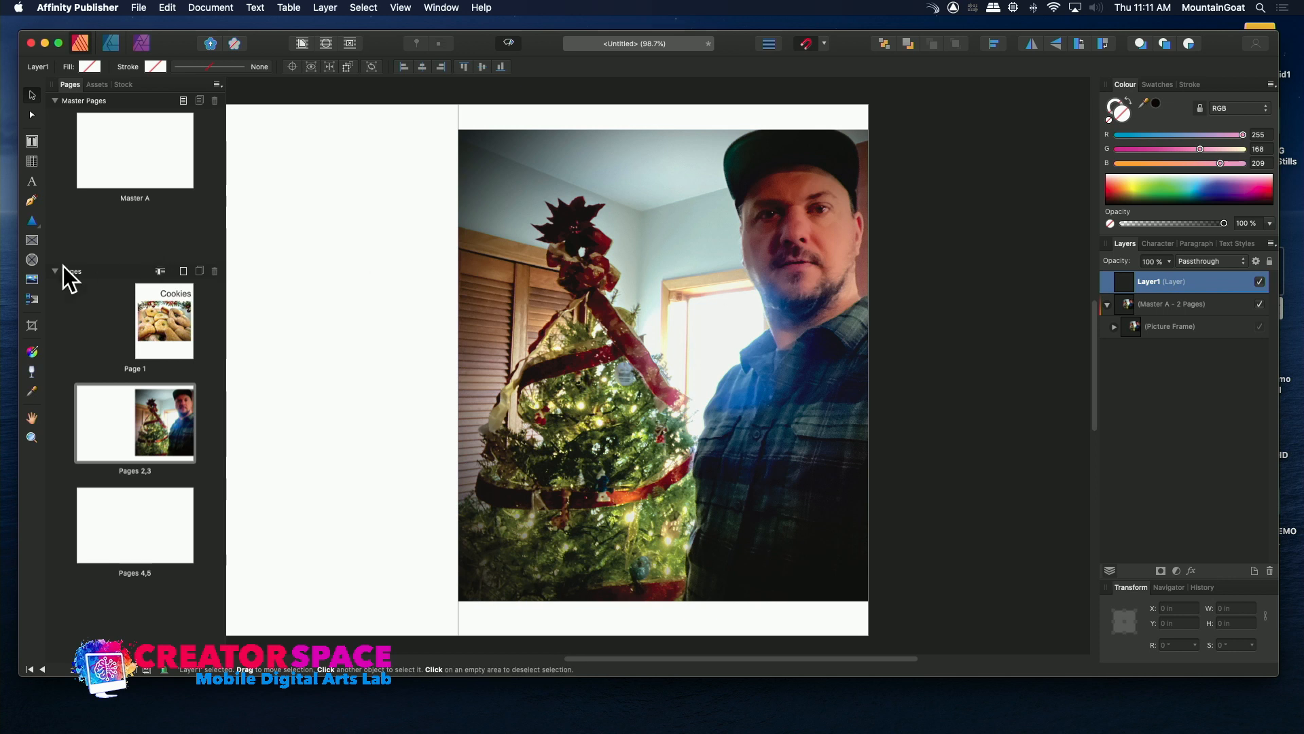
{"action": "left_click", "coordinate": [31, 281]}
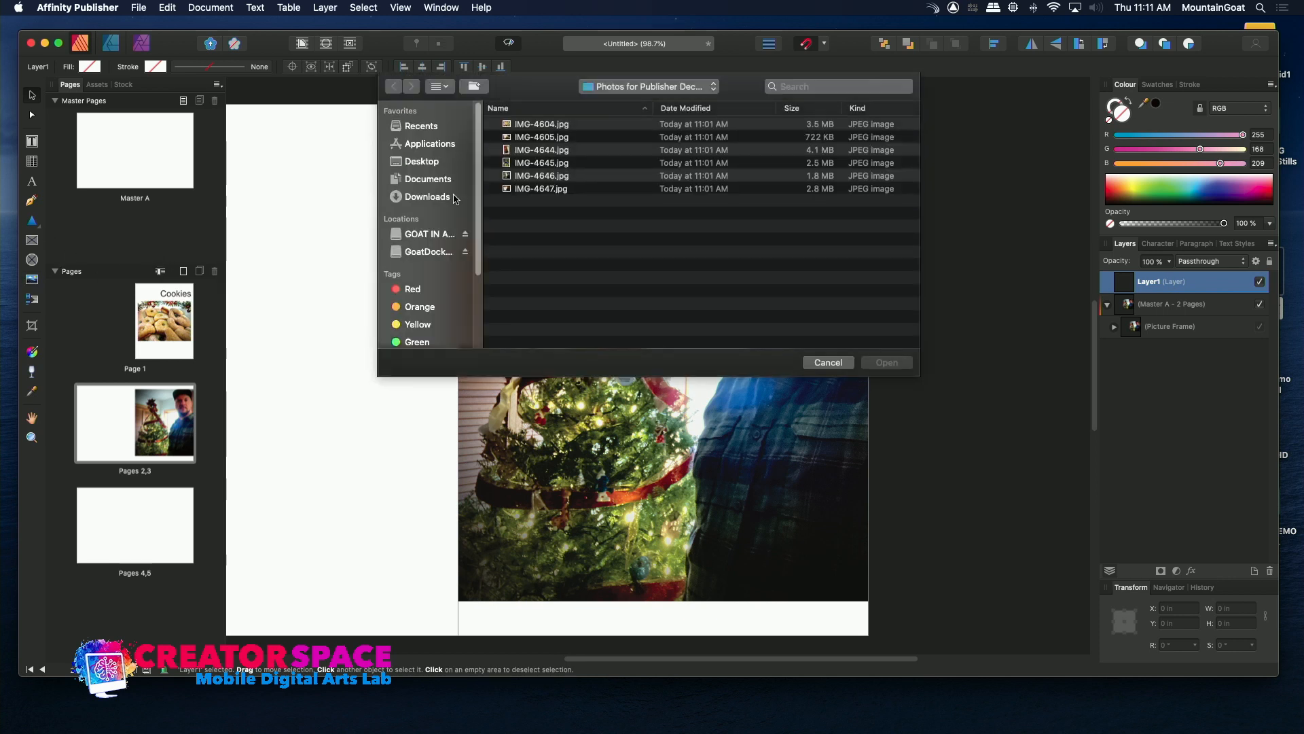
{"action": "double_click", "coordinate": [506, 153]}
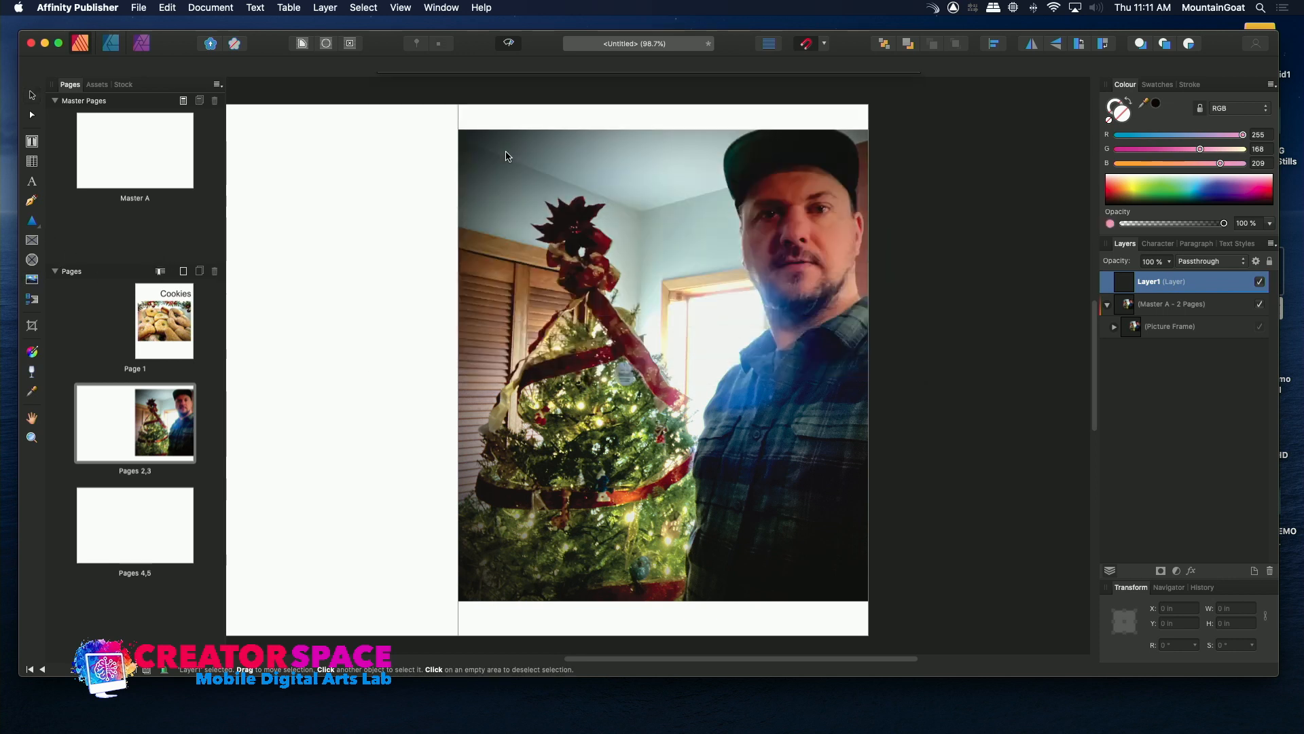
{"action": "left_click", "coordinate": [354, 260]}
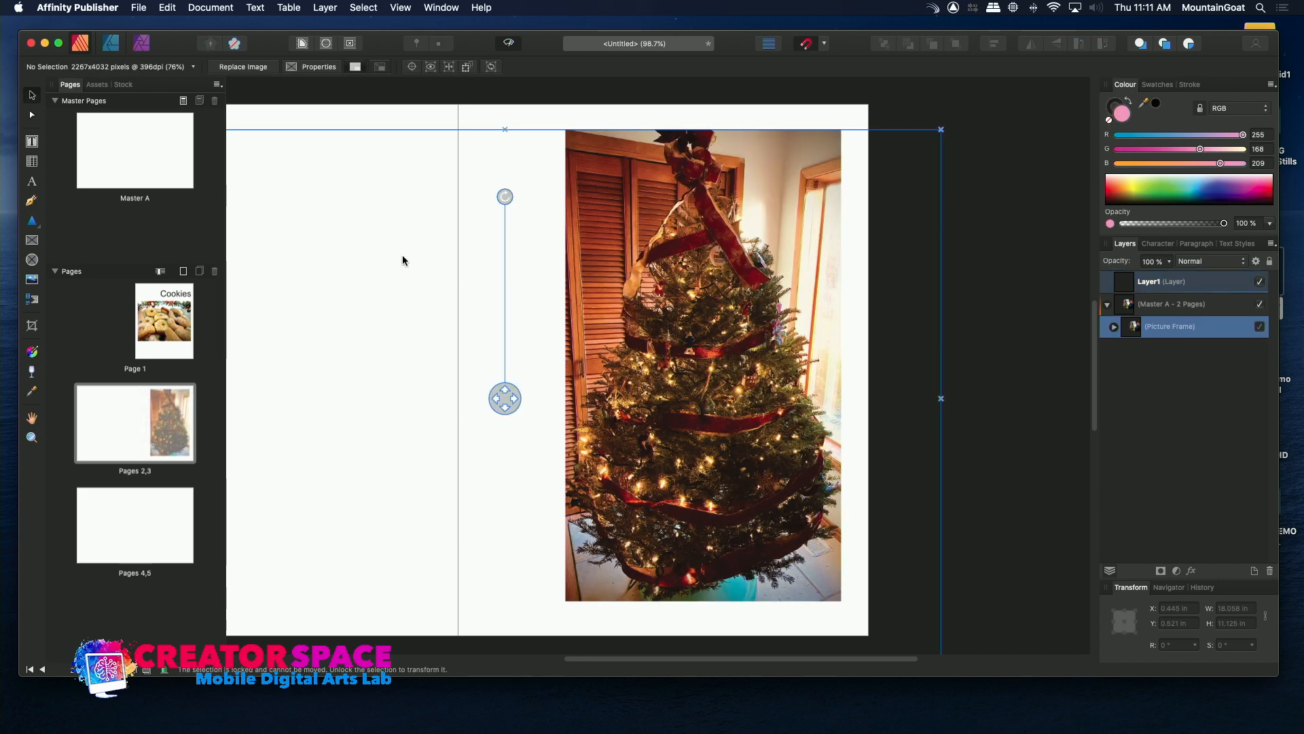
Move the Christmas tree photo within its frame toward the spine and enlarge it slightly on page 3.
{"action": "left_click", "coordinate": [1148, 284]}
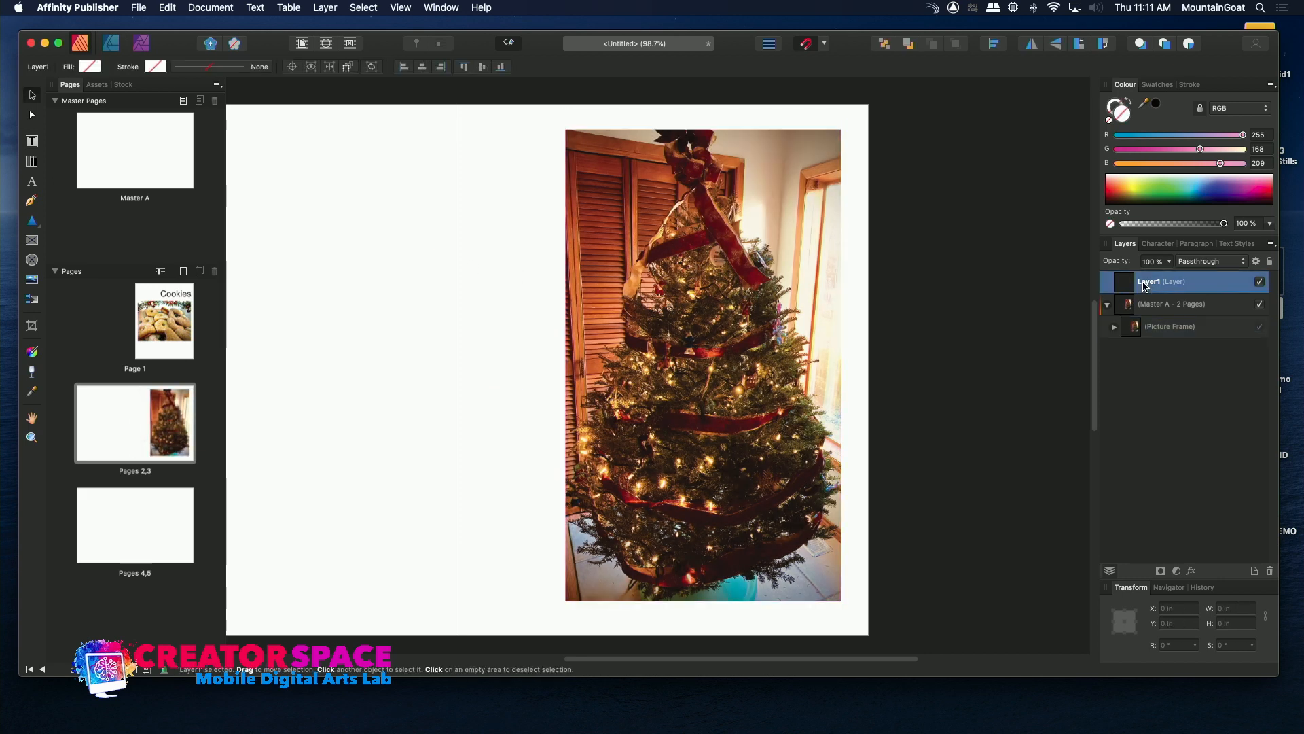
{"action": "left_click", "coordinate": [1107, 306]}
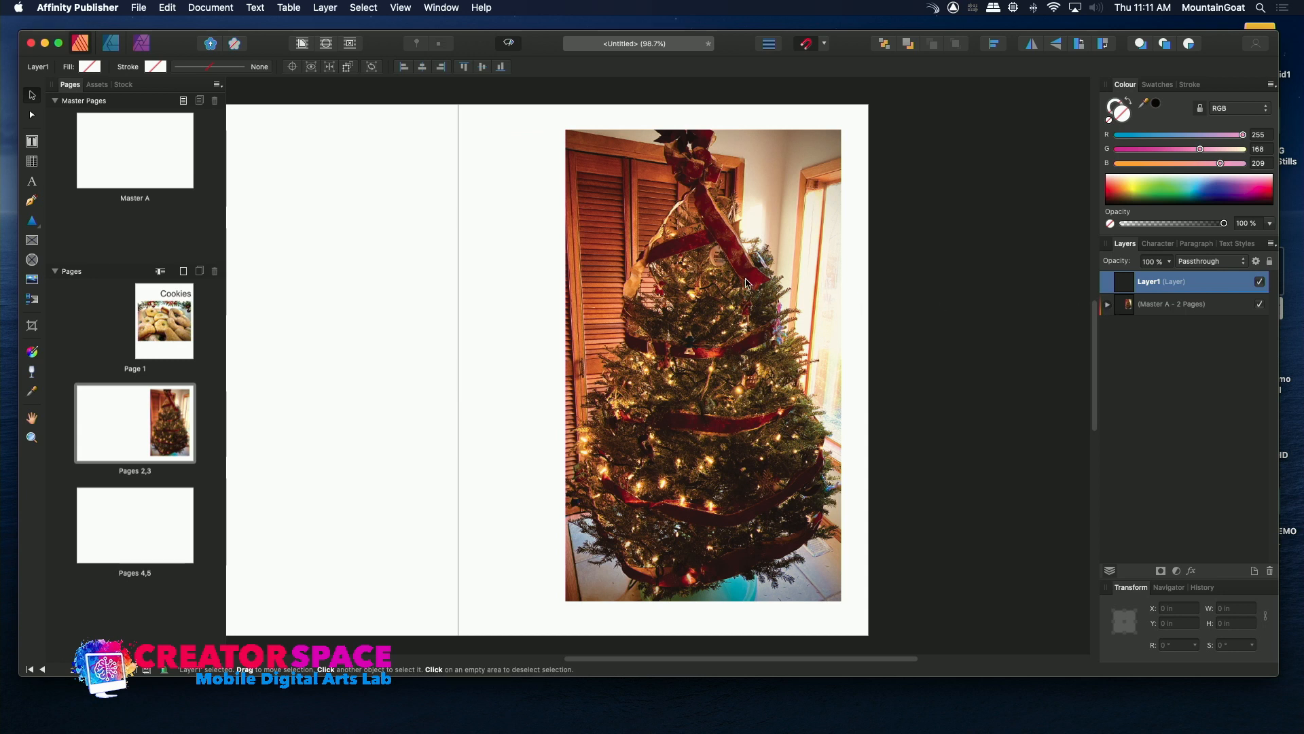
{"action": "left_click_drag", "start_coordinate": [696, 335], "coordinate": [615, 340]}
{"action": "left_click", "coordinate": [615, 341]}
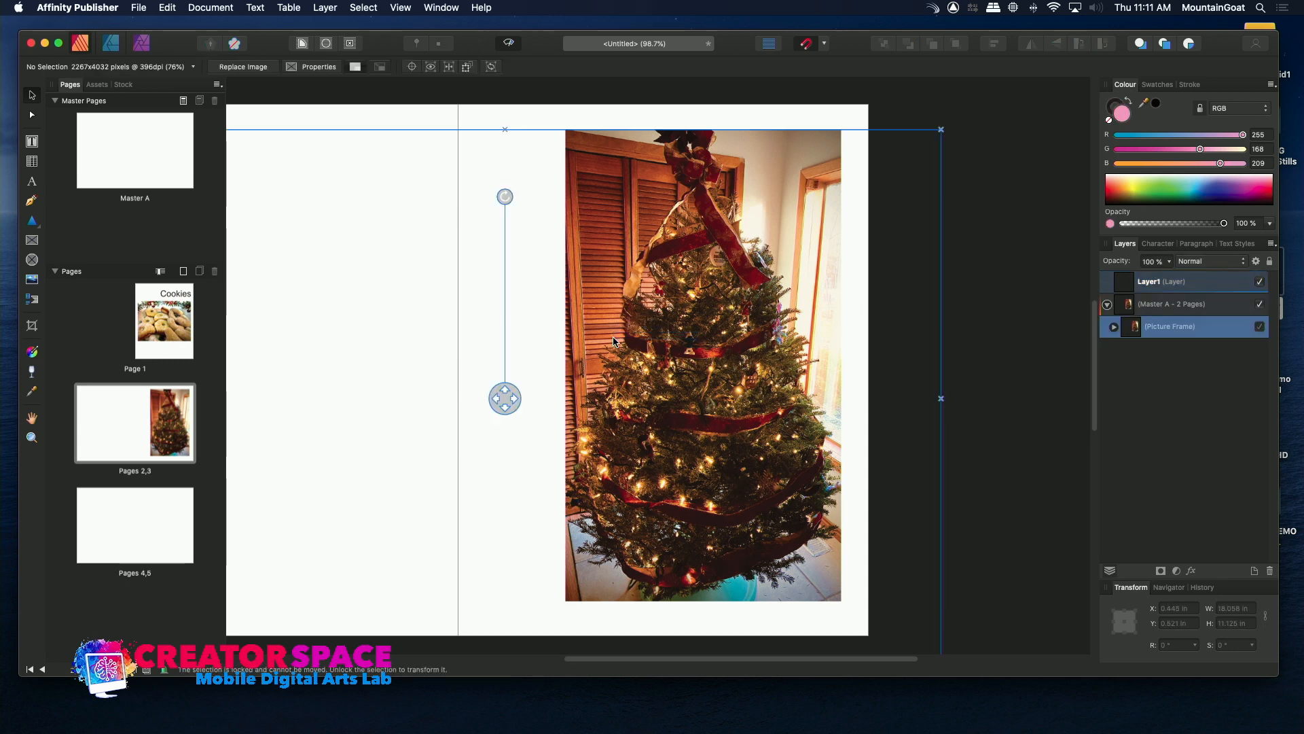
{"action": "left_click_drag", "start_coordinate": [504, 399], "coordinate": [431, 416]}
Go to page 2 and draw a rectangular picture frame about 6.67 in wide and 7.84 in high.
{"action": "left_click", "coordinate": [124, 413]}
{"action": "left_click", "coordinate": [102, 420]}
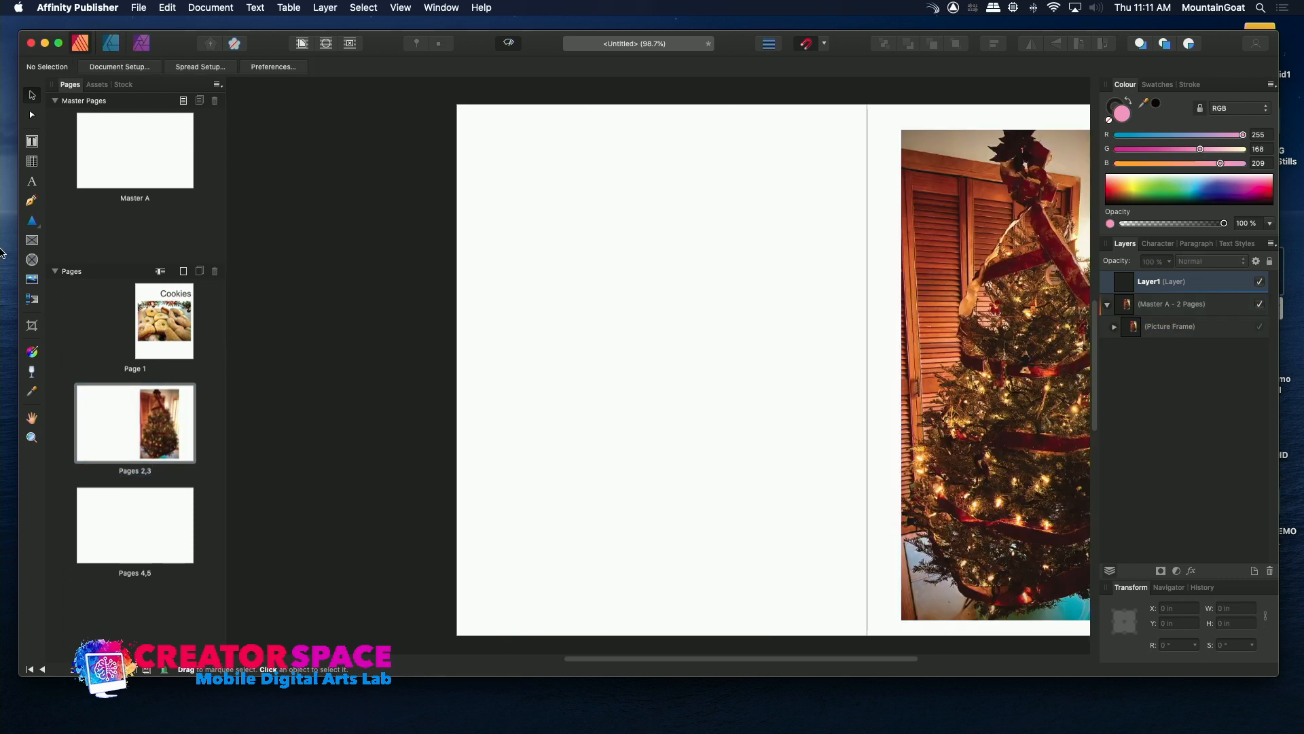
{"action": "left_click", "coordinate": [32, 240]}
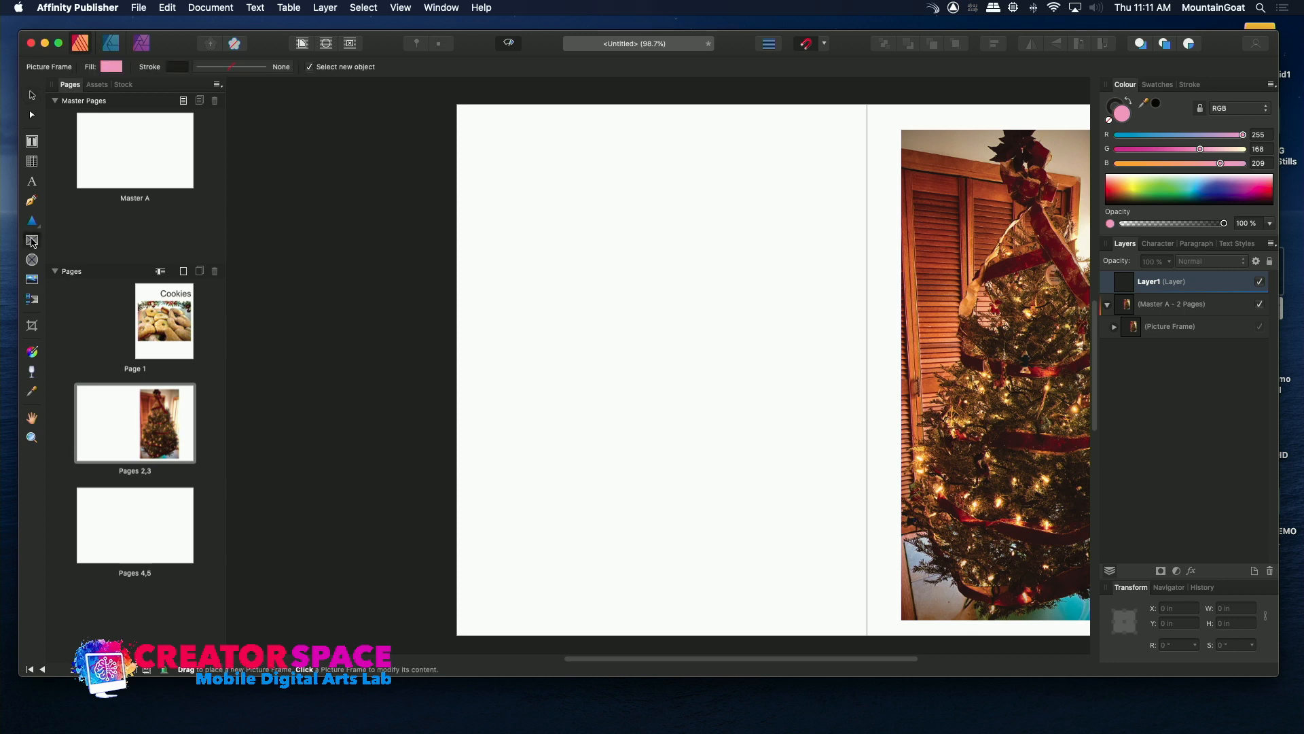
{"action": "left_click_drag", "start_coordinate": [480, 152], "coordinate": [800, 530]}
{"action": "right_click", "coordinate": [600, 297]}
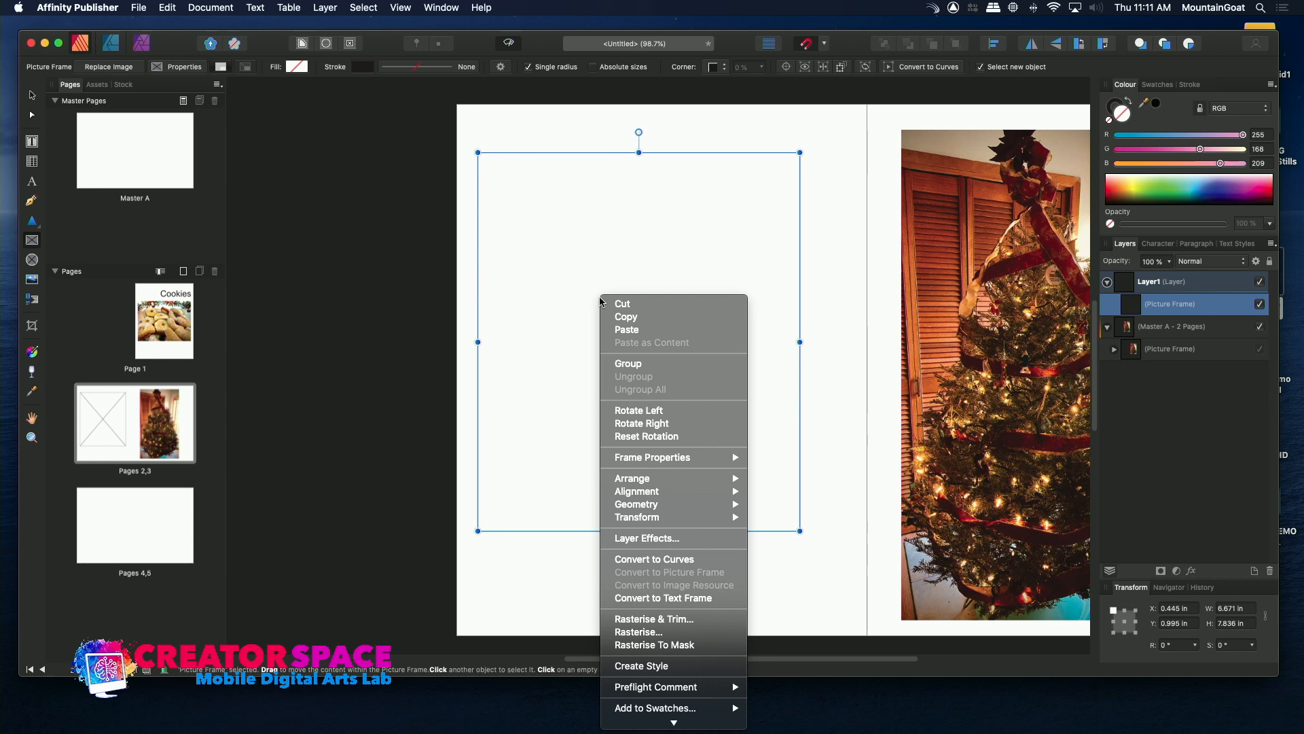
{"action": "left_click", "coordinate": [578, 449]}
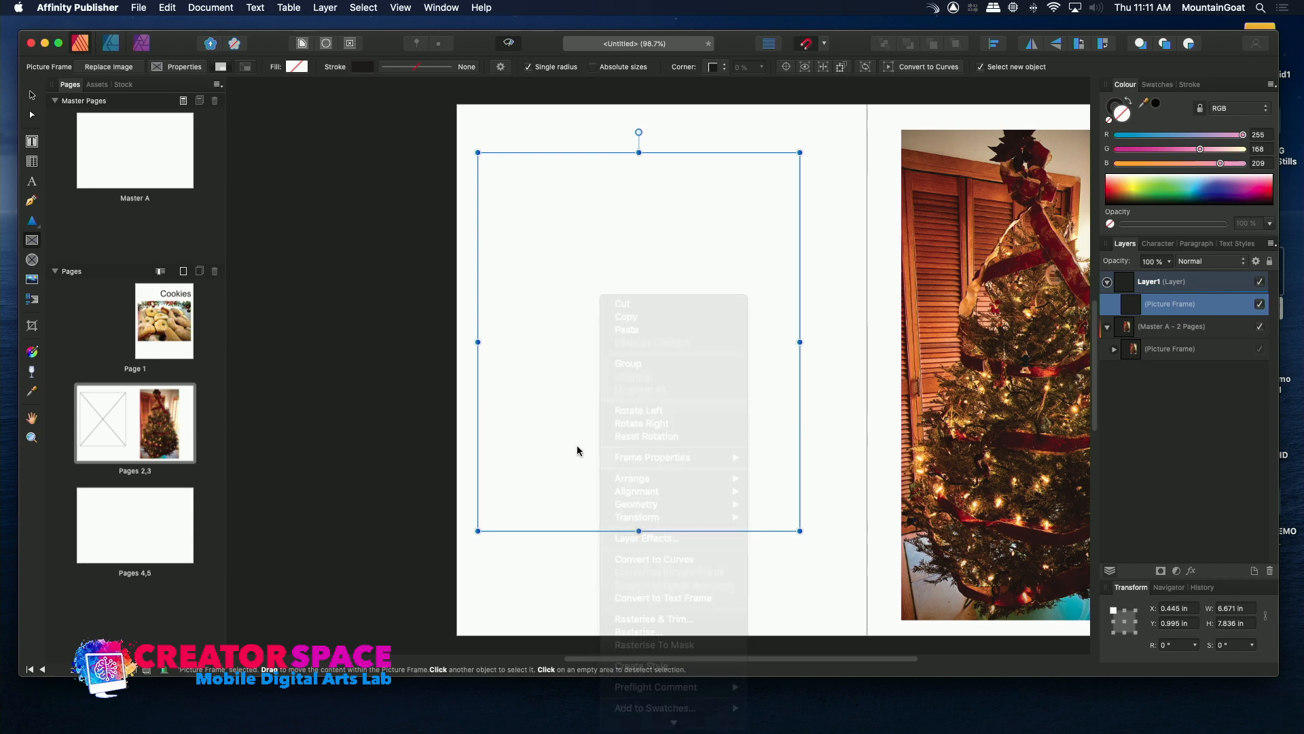
Place IMG-4605.jpg in the page 2 frame and move the frame to about X 0.91 in, Y 1.68 in.
{"action": "left_click", "coordinate": [139, 7]}
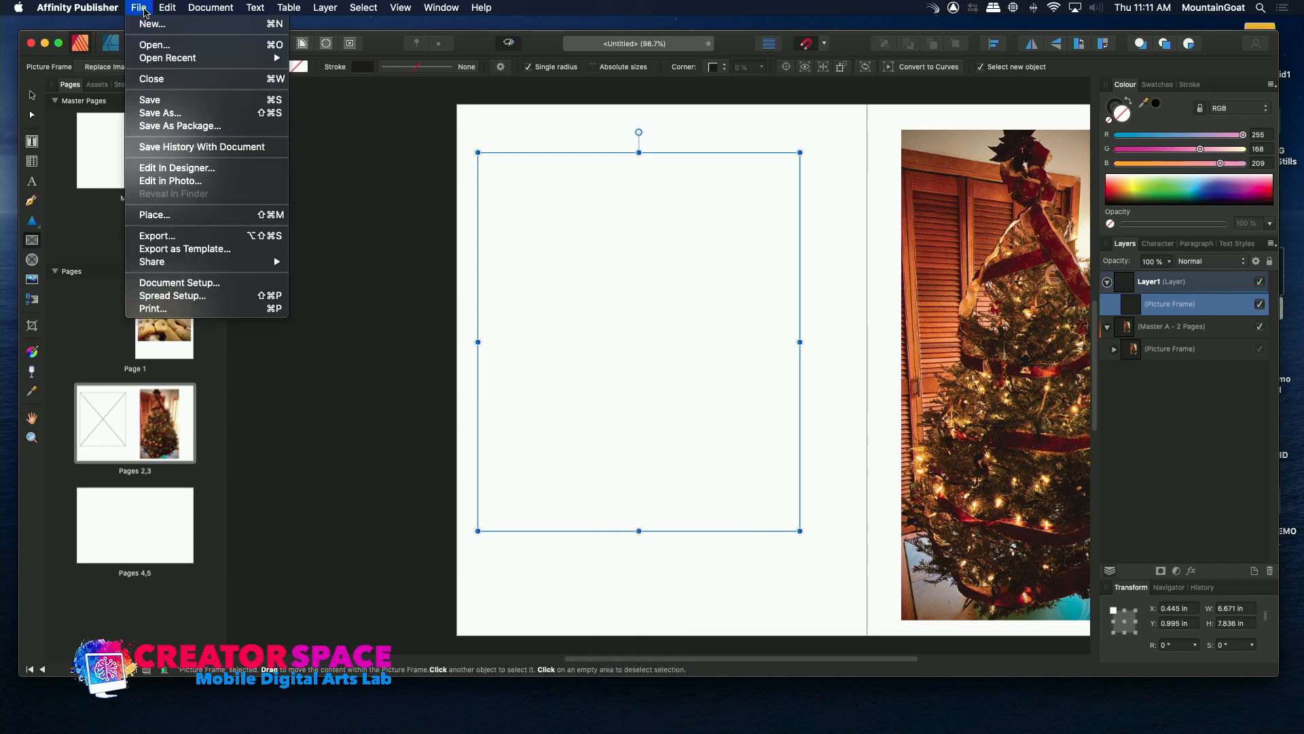
{"action": "left_click", "coordinate": [155, 215]}
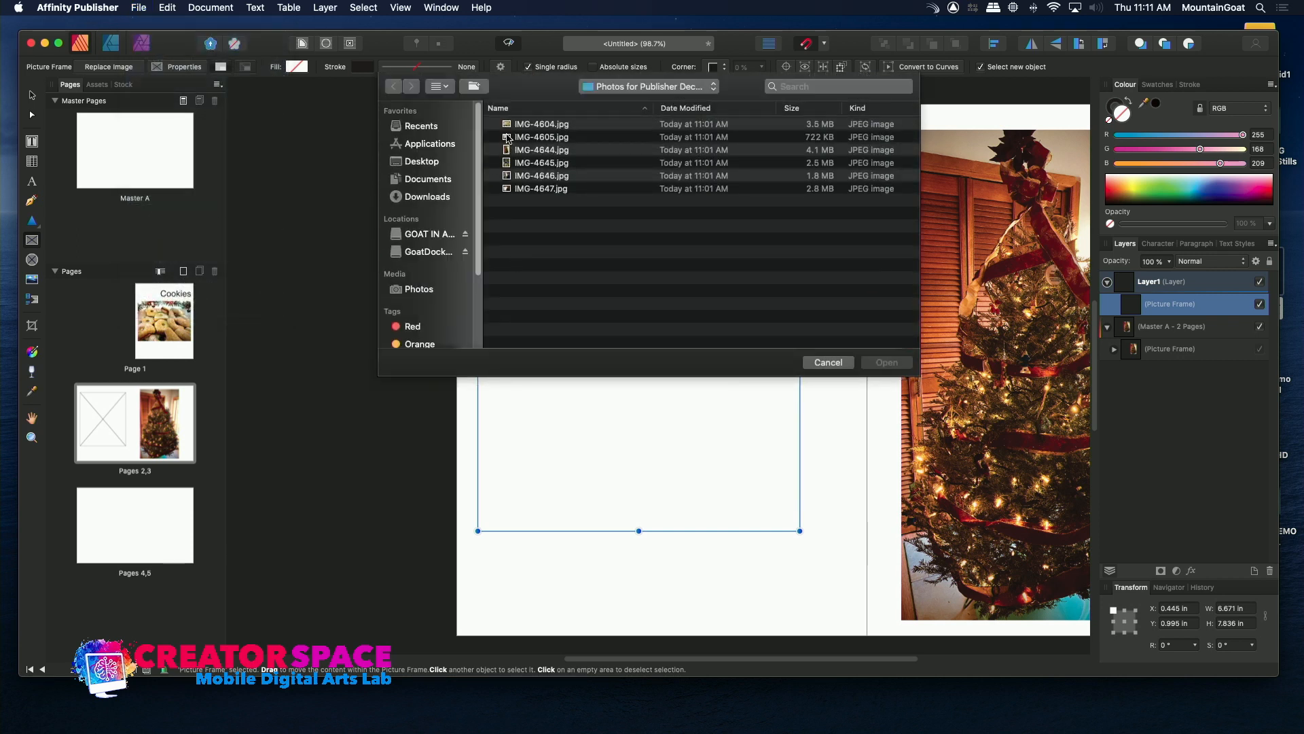
{"action": "double_click", "coordinate": [508, 138]}
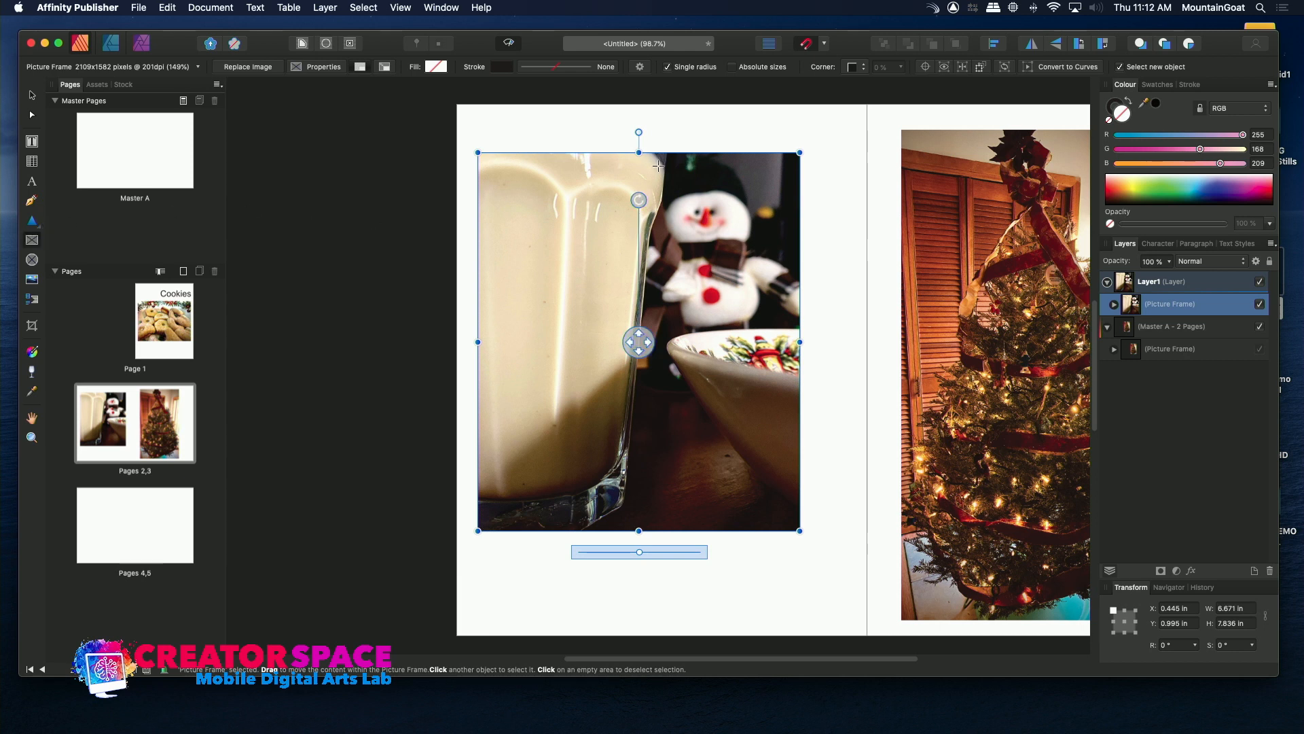
{"action": "left_click", "coordinate": [139, 8]}
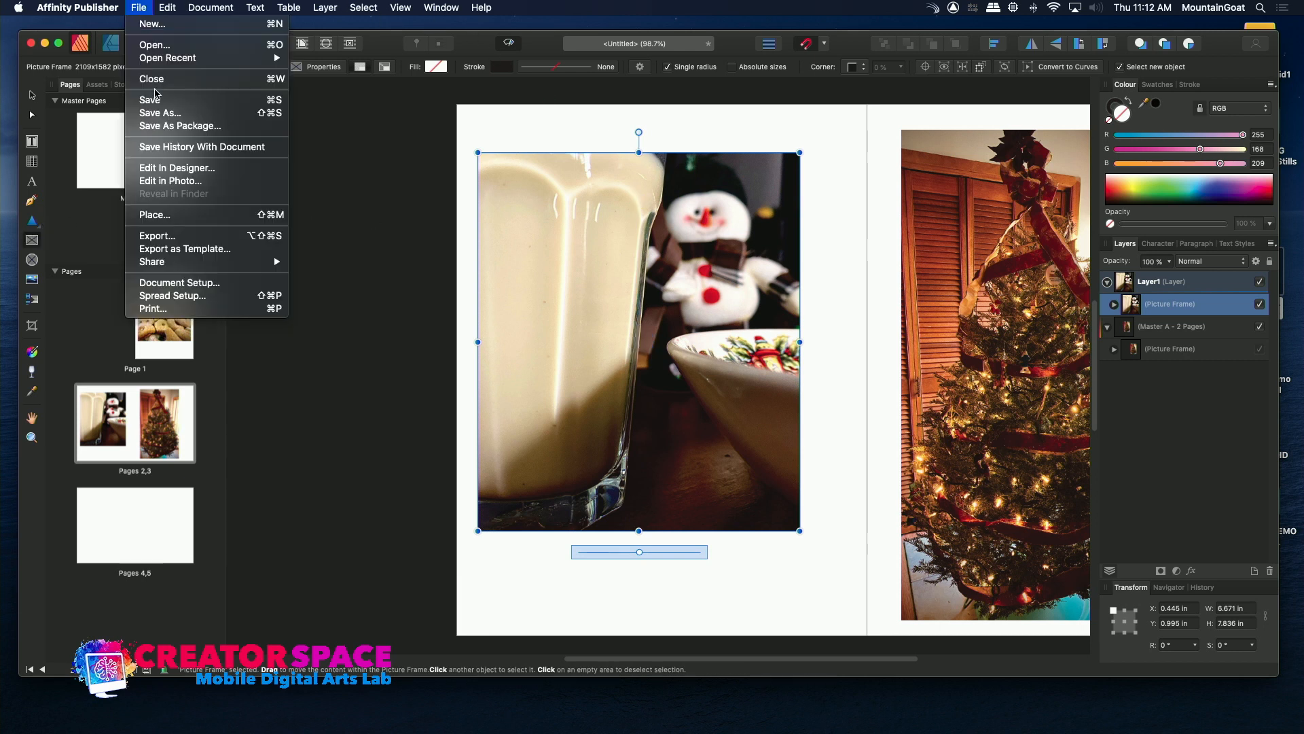
{"action": "left_click", "coordinate": [364, 167]}
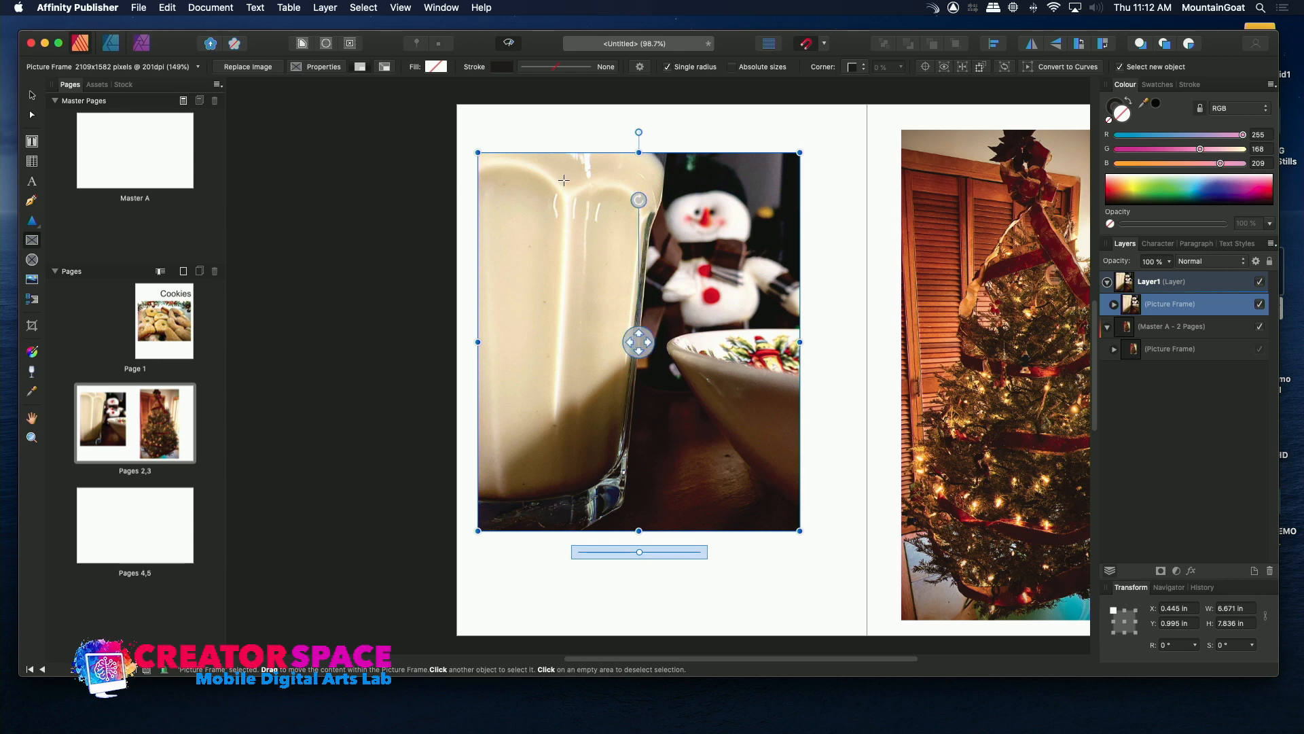
{"action": "left_click_drag", "start_coordinate": [653, 150], "coordinate": [671, 192]}
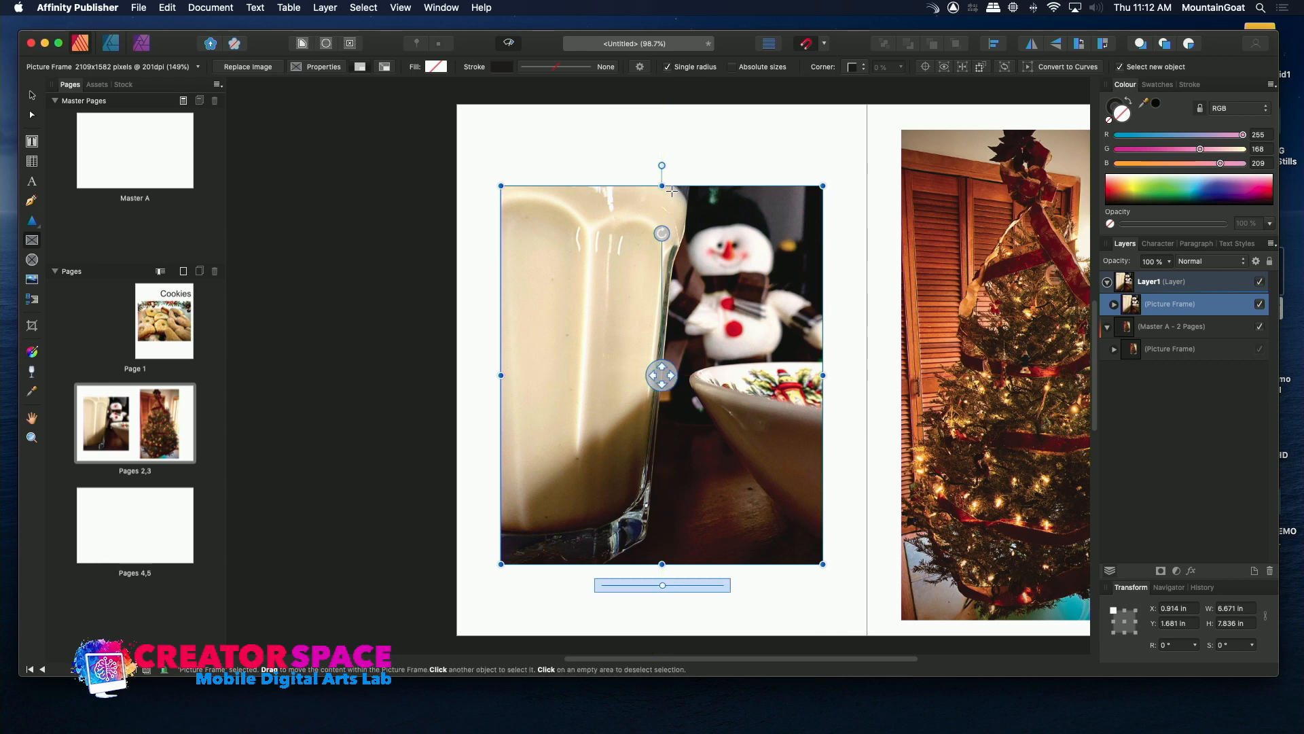
Select the tree photo's frame on page 3 and toggle the Master A layer's visibility off and on to check its content.
{"action": "left_click", "coordinate": [167, 453]}
{"action": "left_click", "coordinate": [955, 345]}
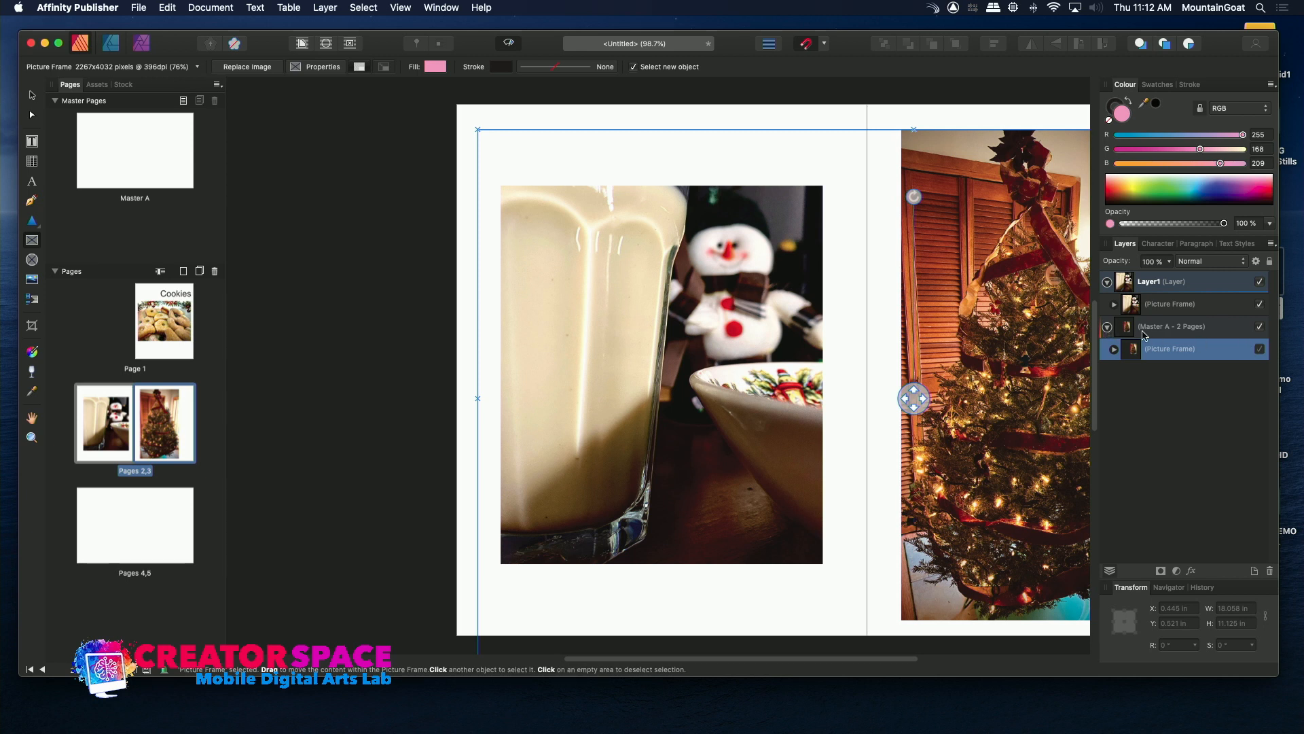
{"action": "left_click", "coordinate": [1260, 327]}
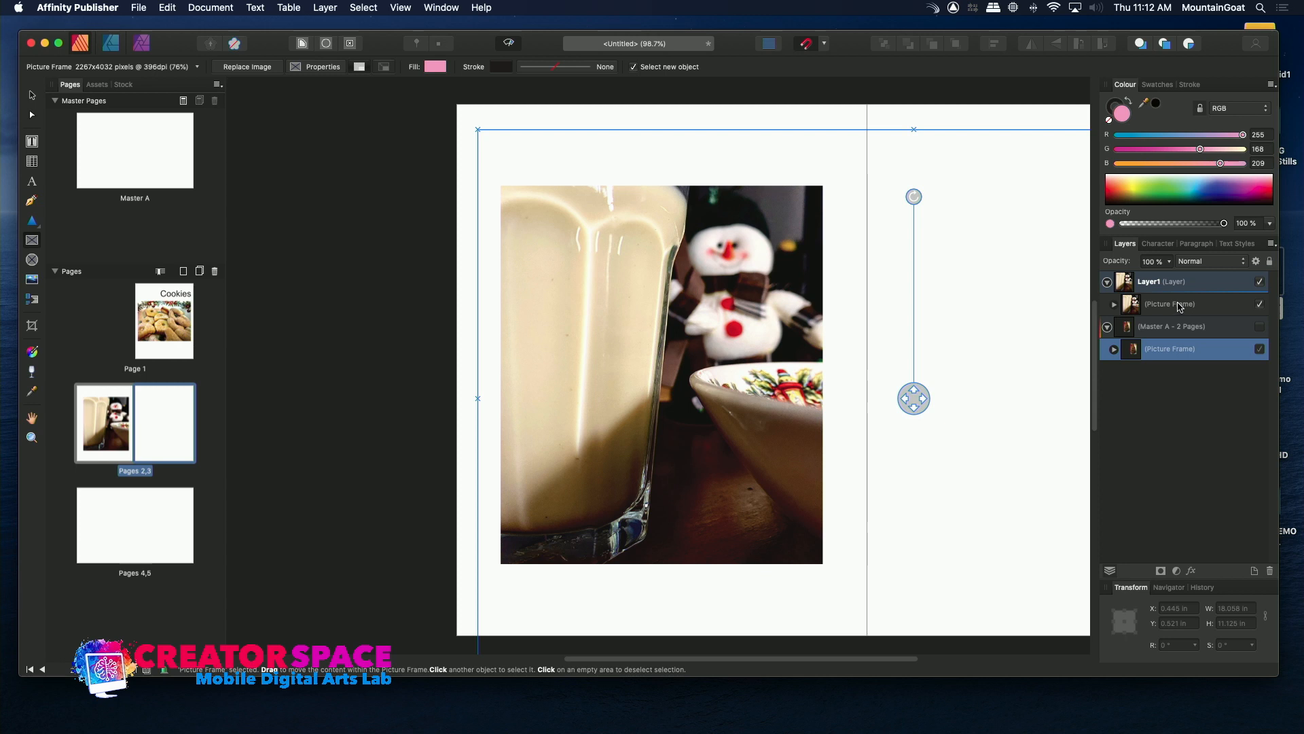
{"action": "left_click", "coordinate": [1260, 328]}
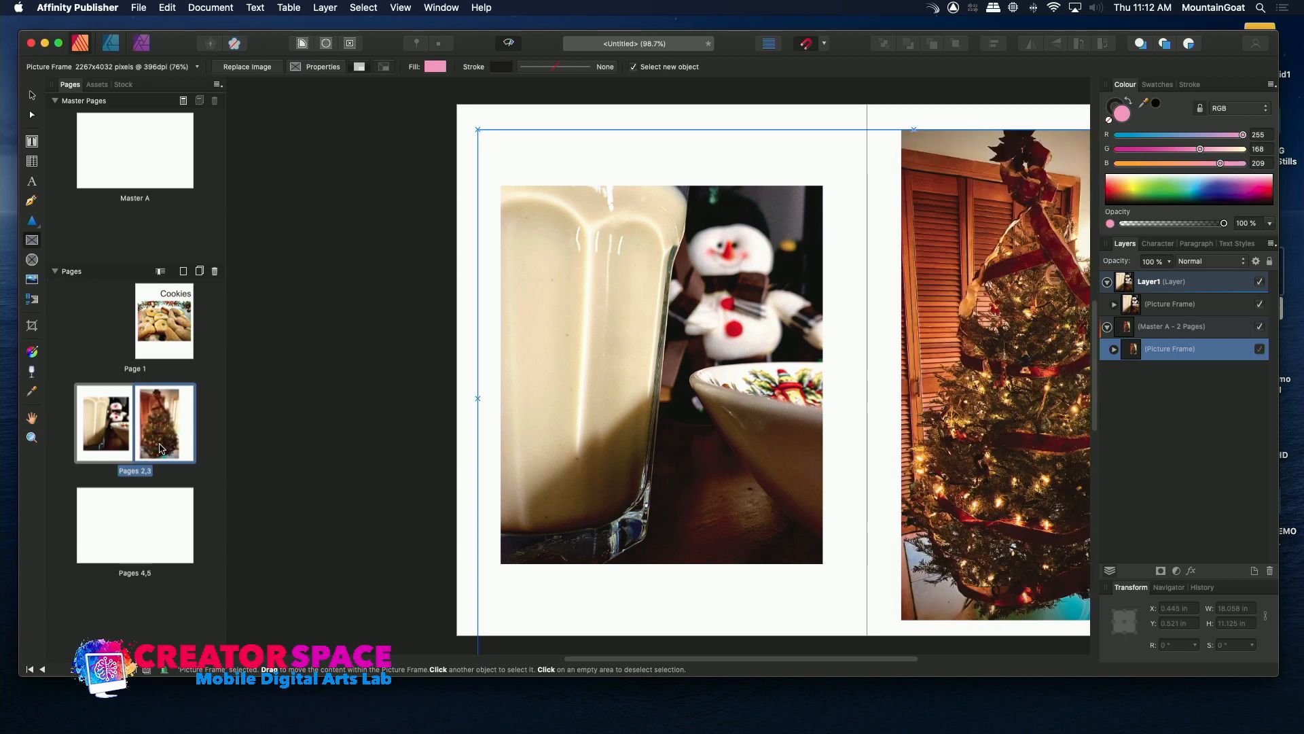
Go to page 4 and draw an elliptical picture frame about 5.59 in wide and 5.84 in high.
{"action": "left_click", "coordinate": [95, 523]}
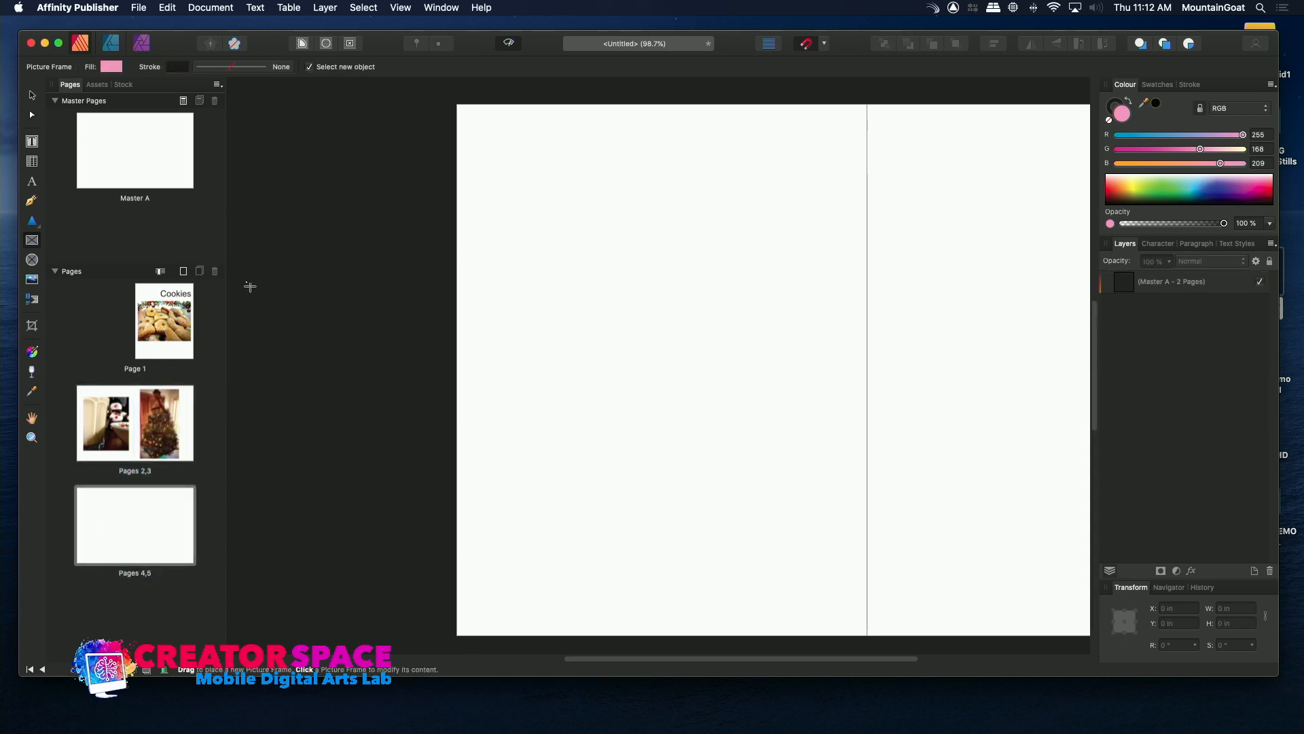
{"action": "left_click", "coordinate": [32, 262]}
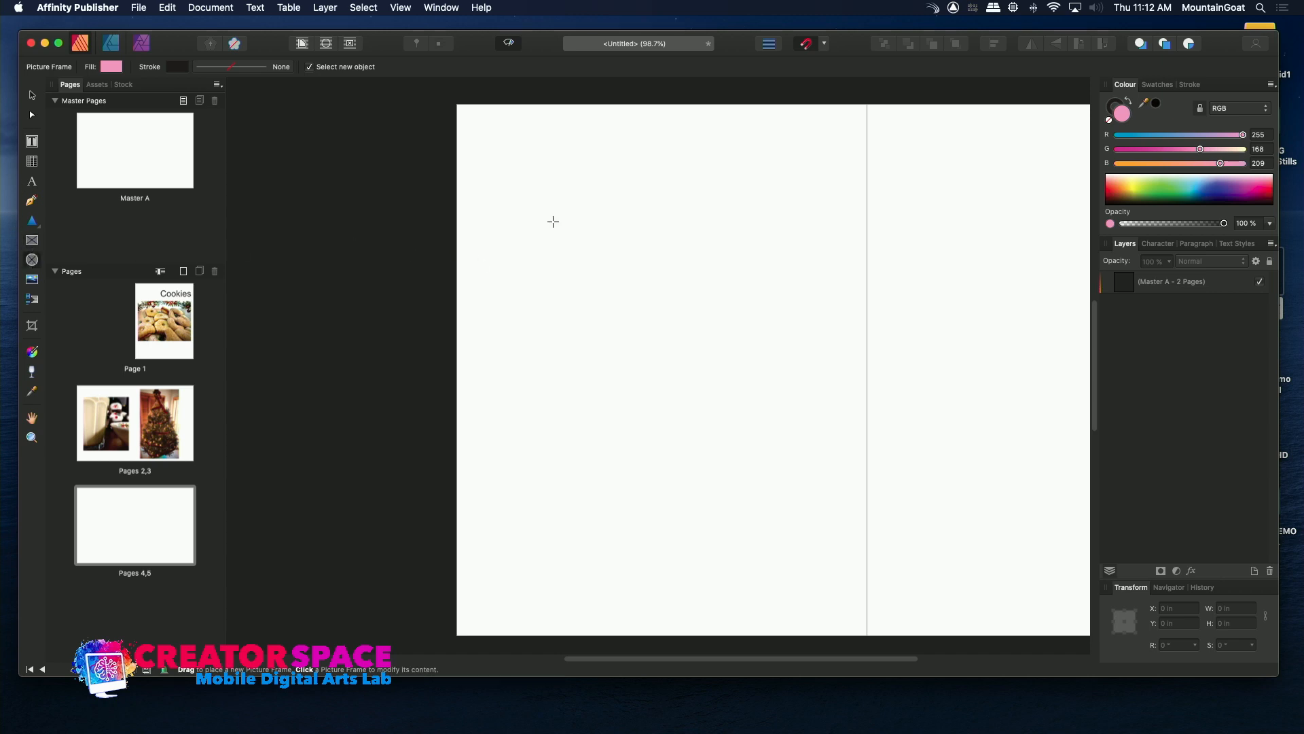
{"action": "left_click_drag", "start_coordinate": [526, 180], "coordinate": [796, 463]}
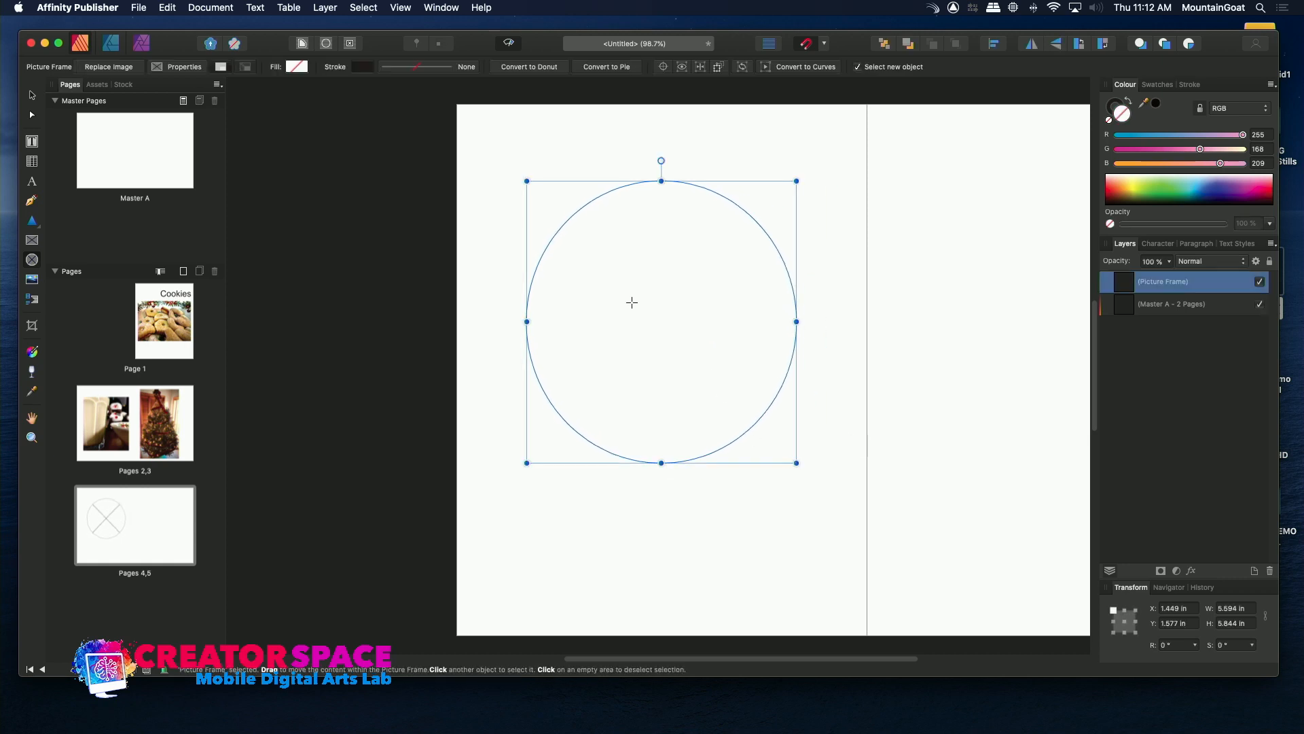
Place IMG-4647.jpg in the elliptical frame and shift the photo so the man in the cap is centred in it.
{"action": "left_click", "coordinate": [140, 7]}
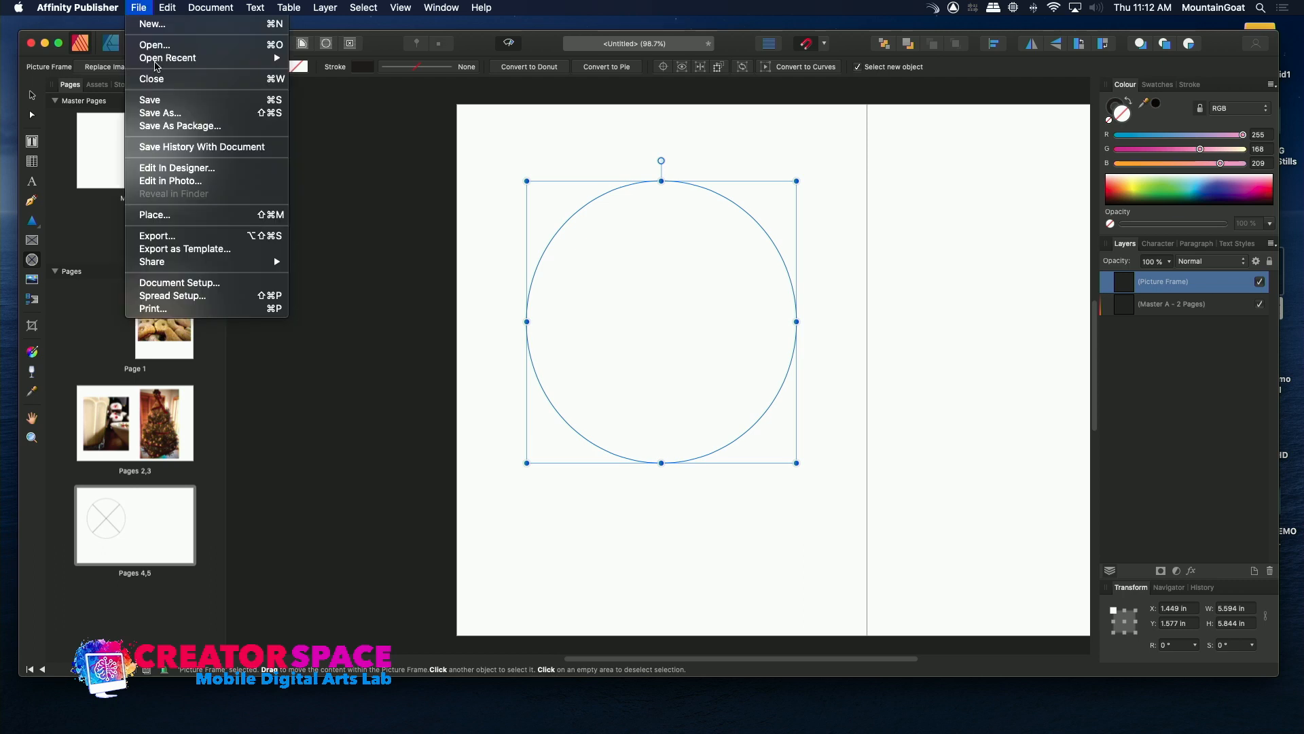
{"action": "left_click", "coordinate": [175, 214]}
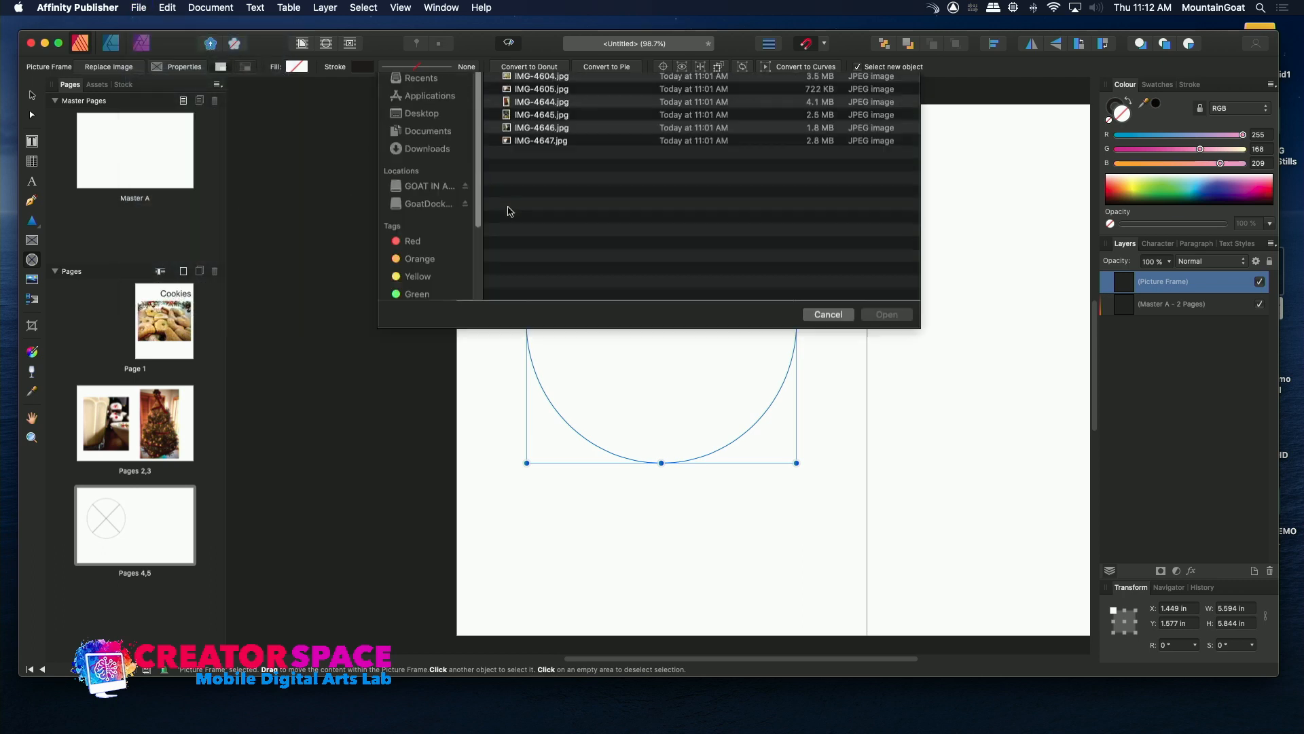
{"action": "double_click", "coordinate": [506, 189]}
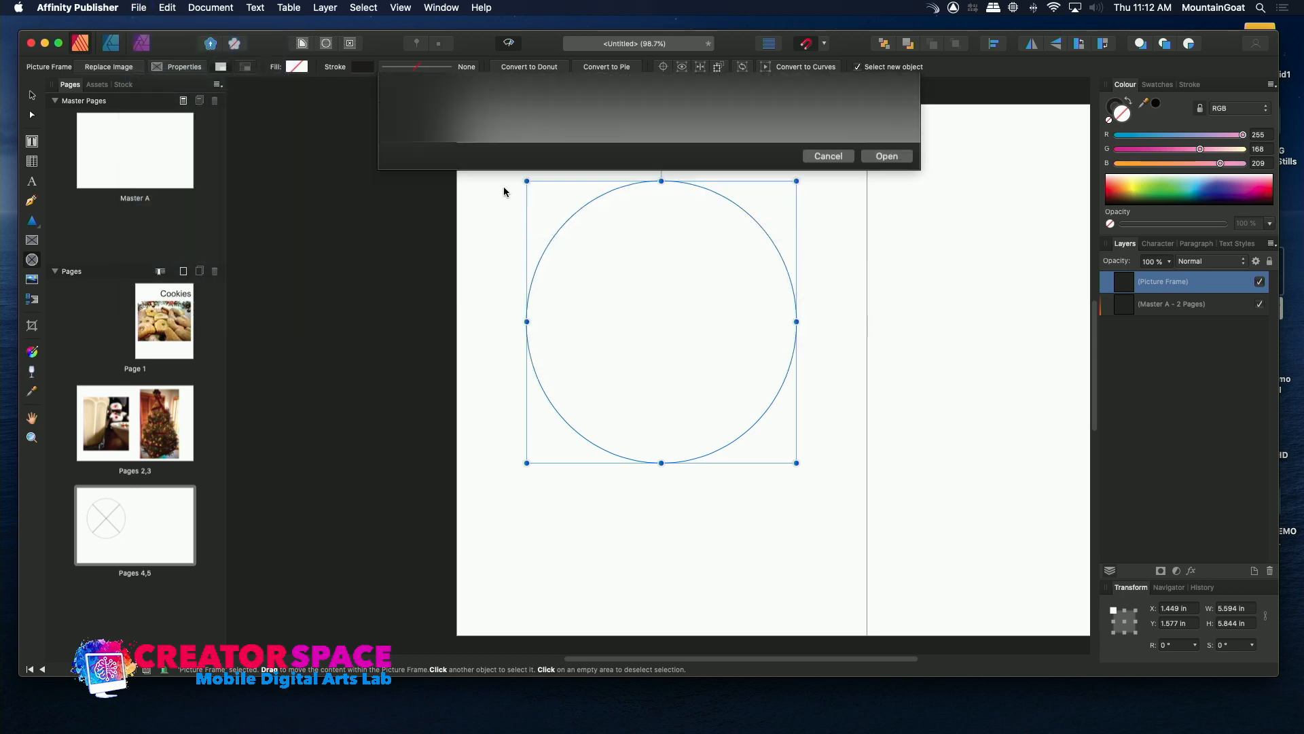
{"action": "mouse_move", "coordinate": [645, 314]}
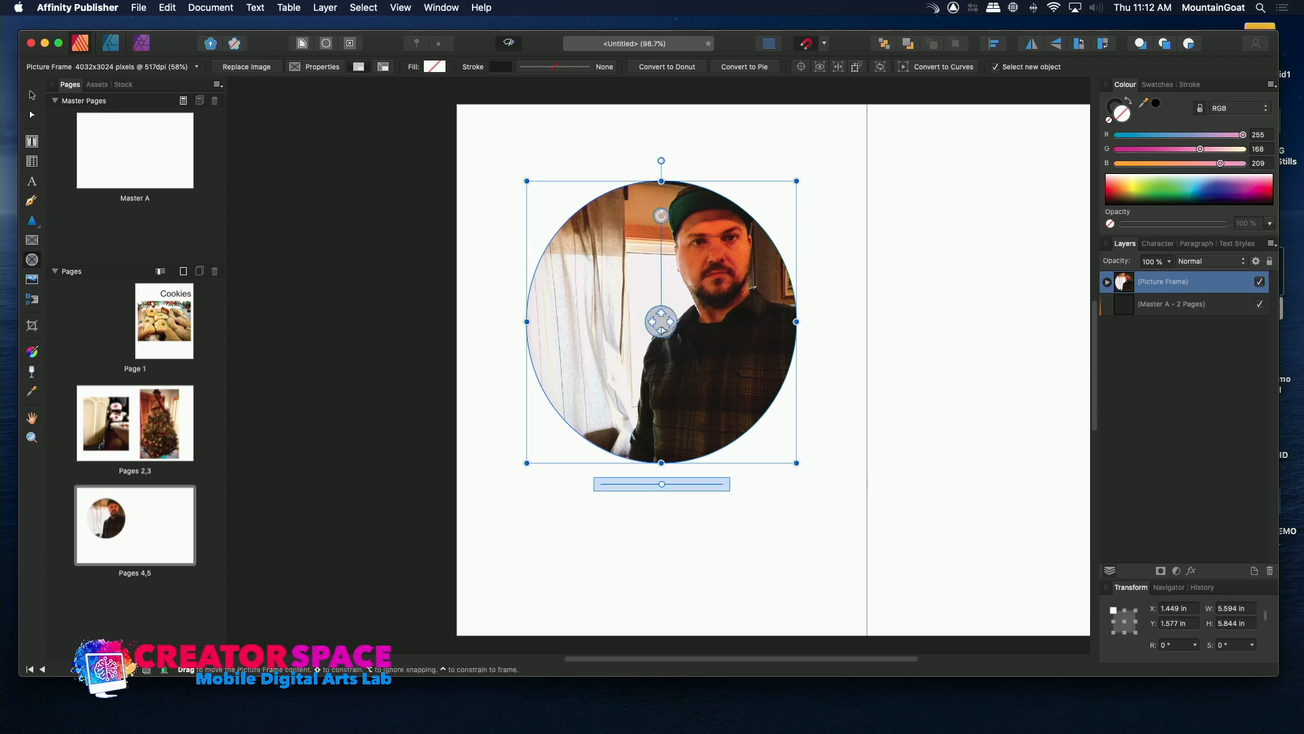
{"action": "left_click_drag", "start_coordinate": [645, 316], "coordinate": [615, 319]}
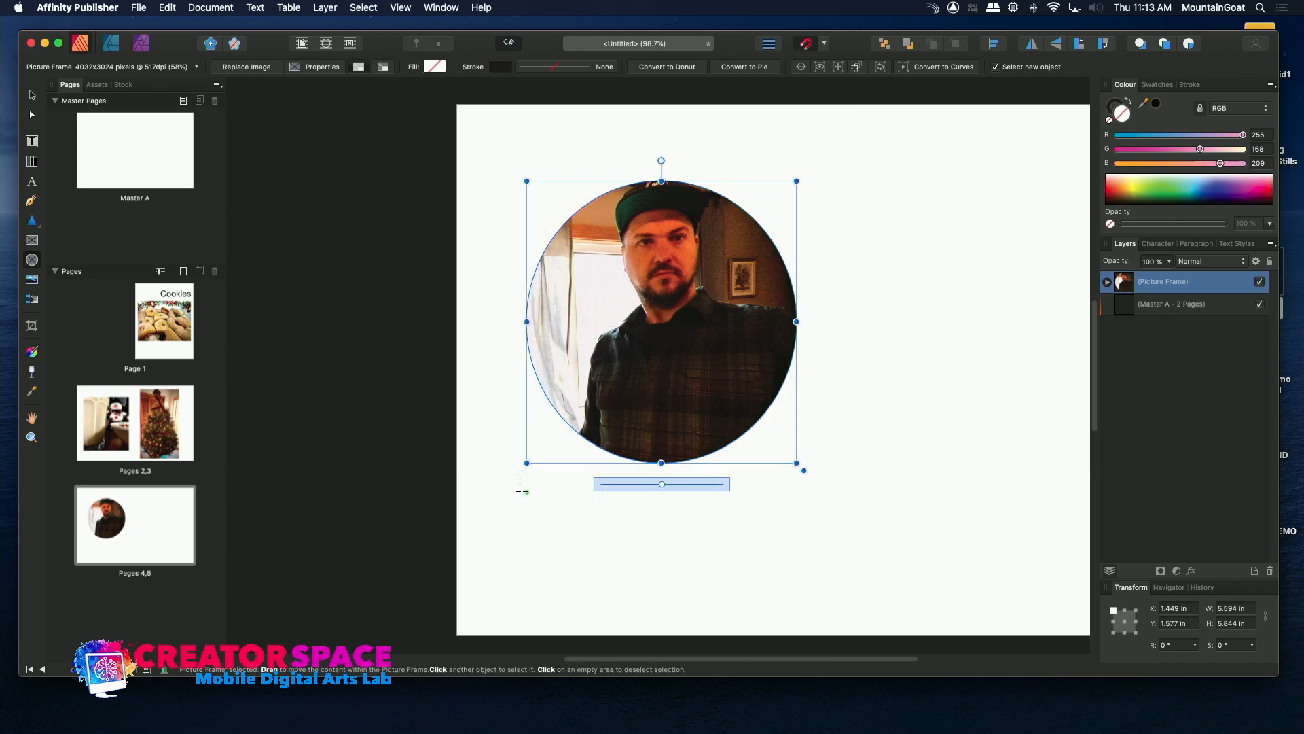
{"action": "mouse_move", "coordinate": [658, 488]}
{"action": "left_mouse_down"}
{"action": "mouse_move", "coordinate": [675, 489]}
{"action": "mouse_move", "coordinate": [661, 486]}
{"action": "left_mouse_up"}
{"action": "left_click", "coordinate": [664, 533]}
Go to page 5 and draw a rectangular picture frame about 7.49 in wide and 8.55 in high.
{"action": "left_click", "coordinate": [156, 518]}
{"action": "left_click", "coordinate": [34, 241]}
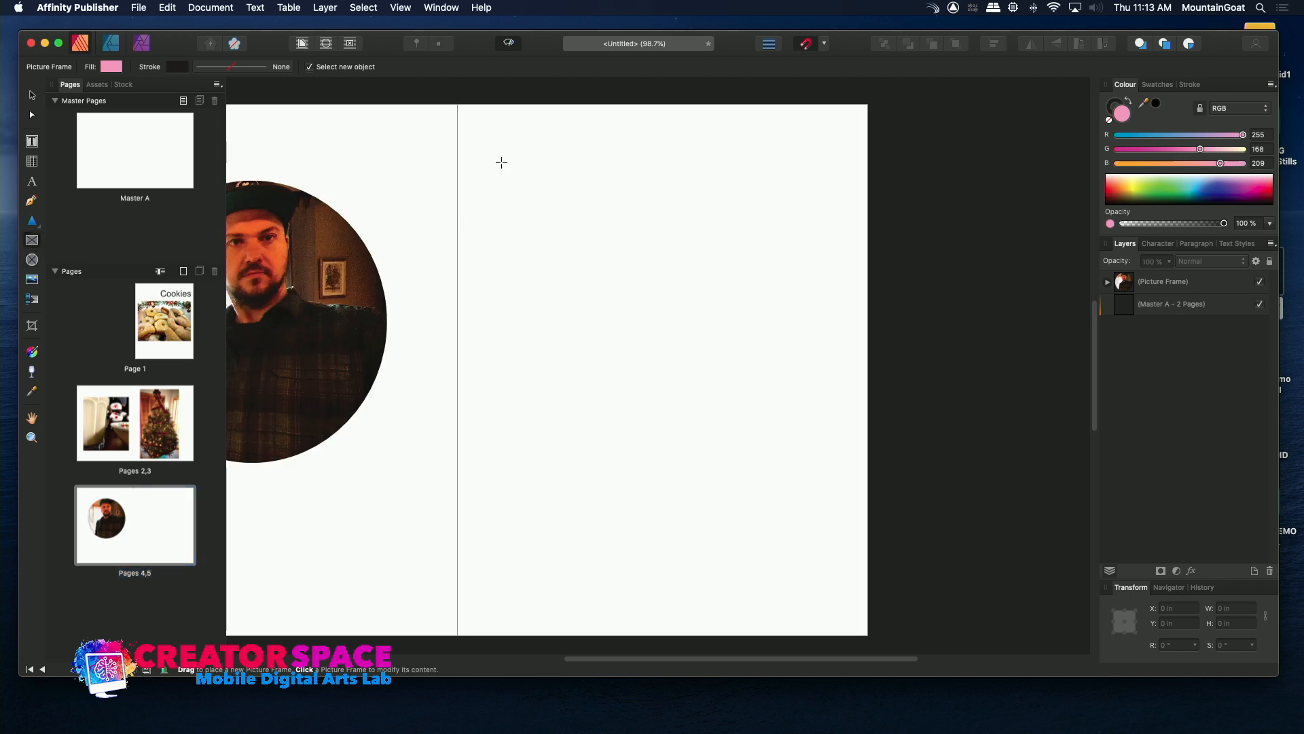
{"action": "left_click_drag", "start_coordinate": [484, 158], "coordinate": [845, 572]}
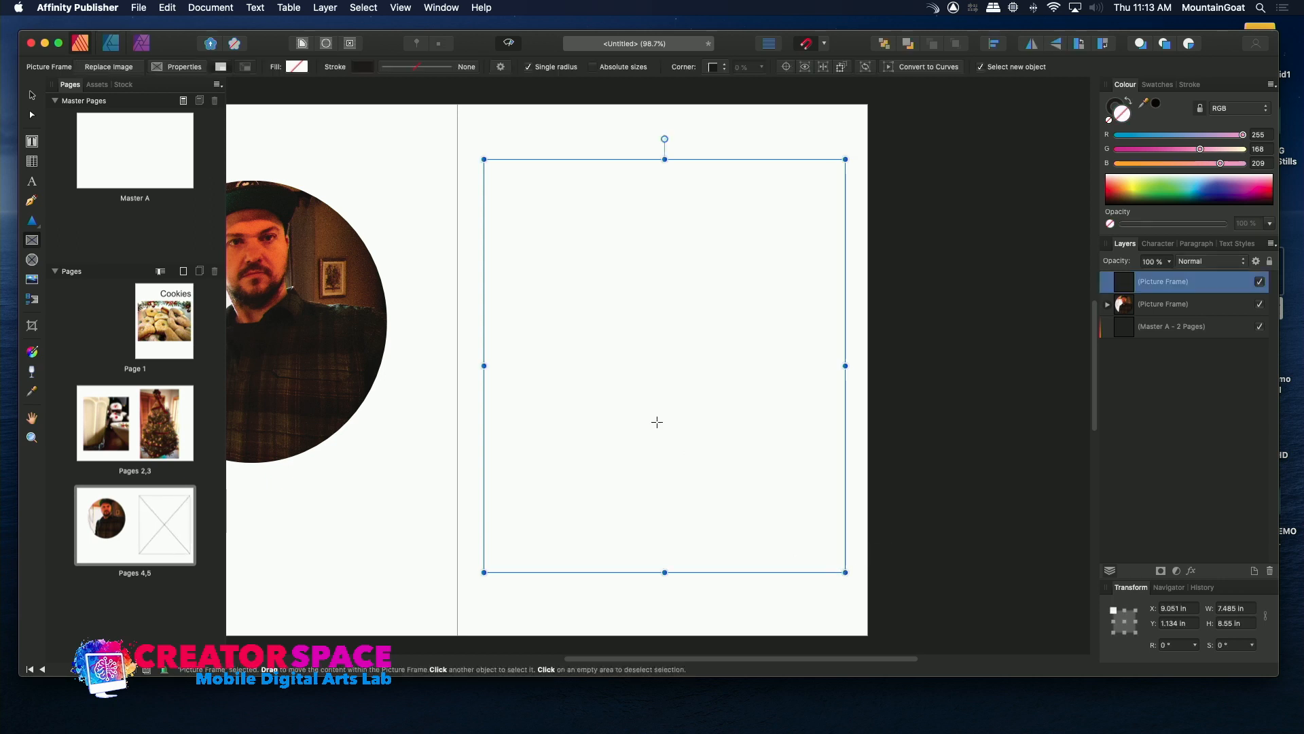
Place IMG-4645.jpg in the rectangular picture frame on page 5.
{"action": "left_click", "coordinate": [139, 8]}
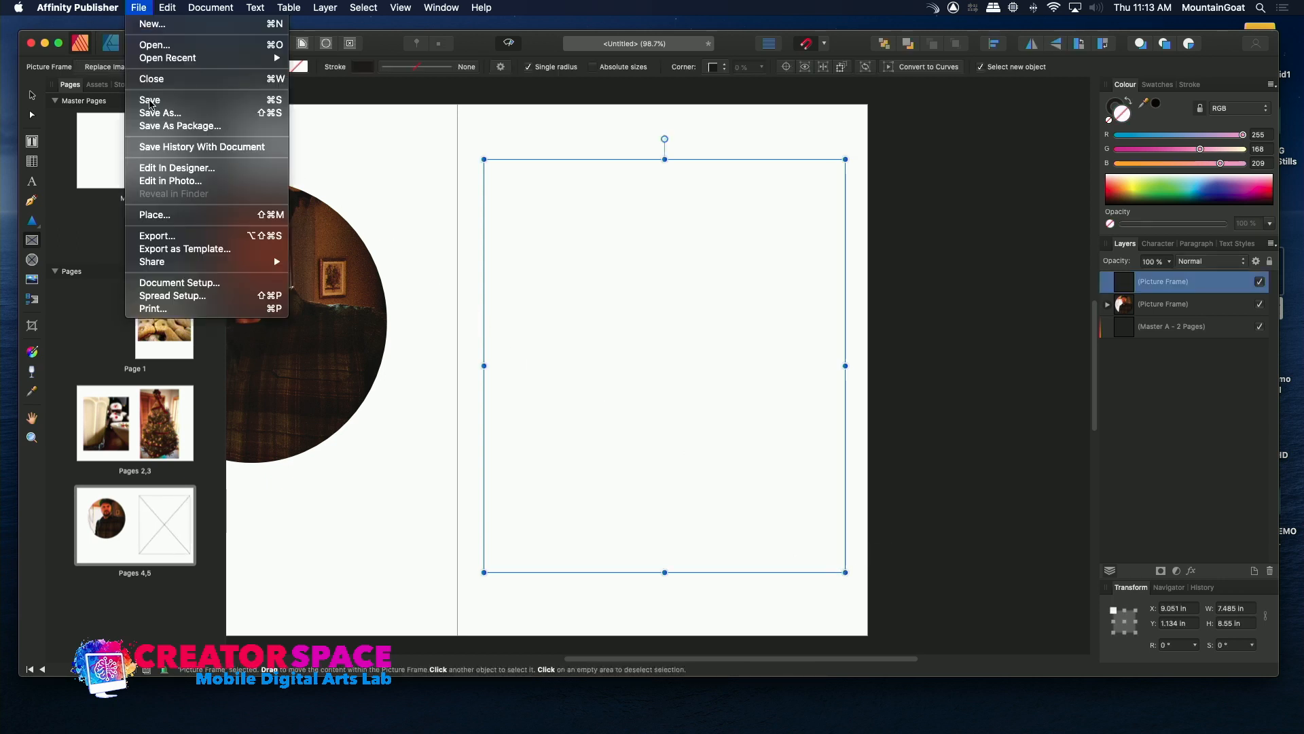
{"action": "left_click", "coordinate": [153, 215]}
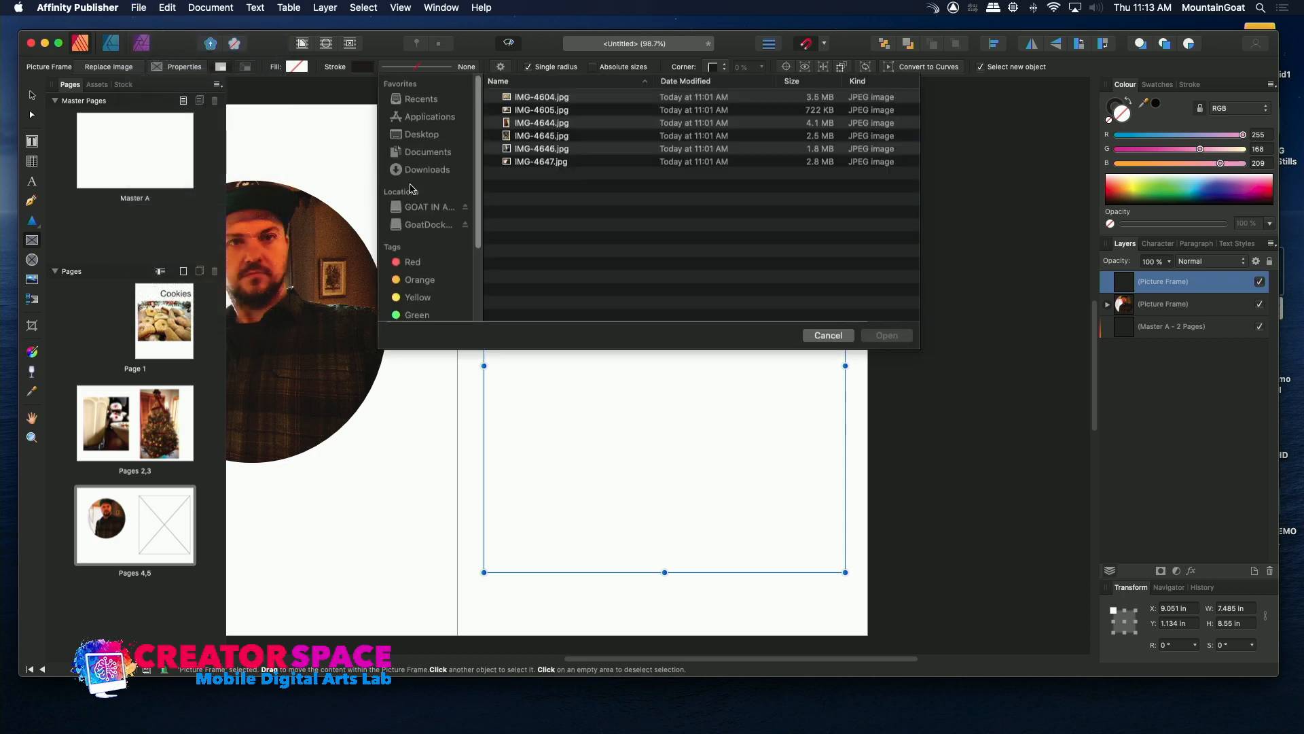
{"action": "left_click", "coordinate": [511, 178]}
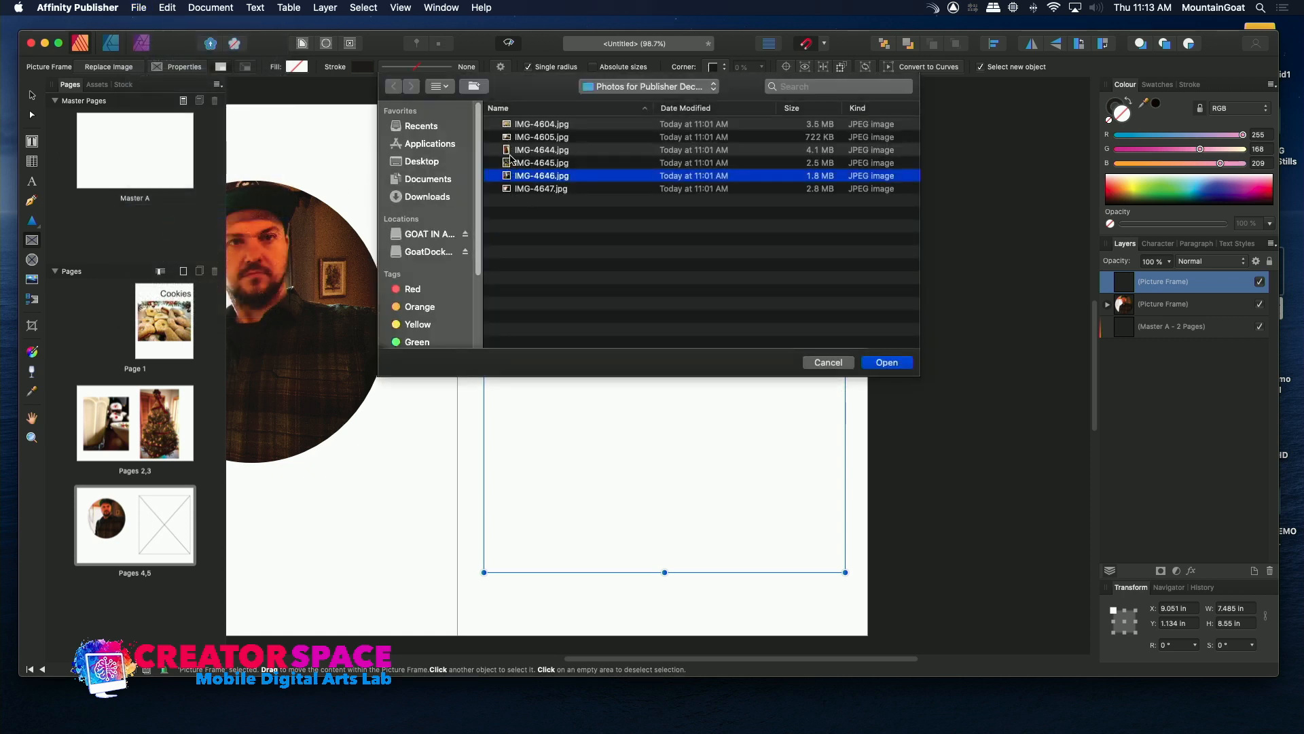
{"action": "double_click", "coordinate": [510, 163]}
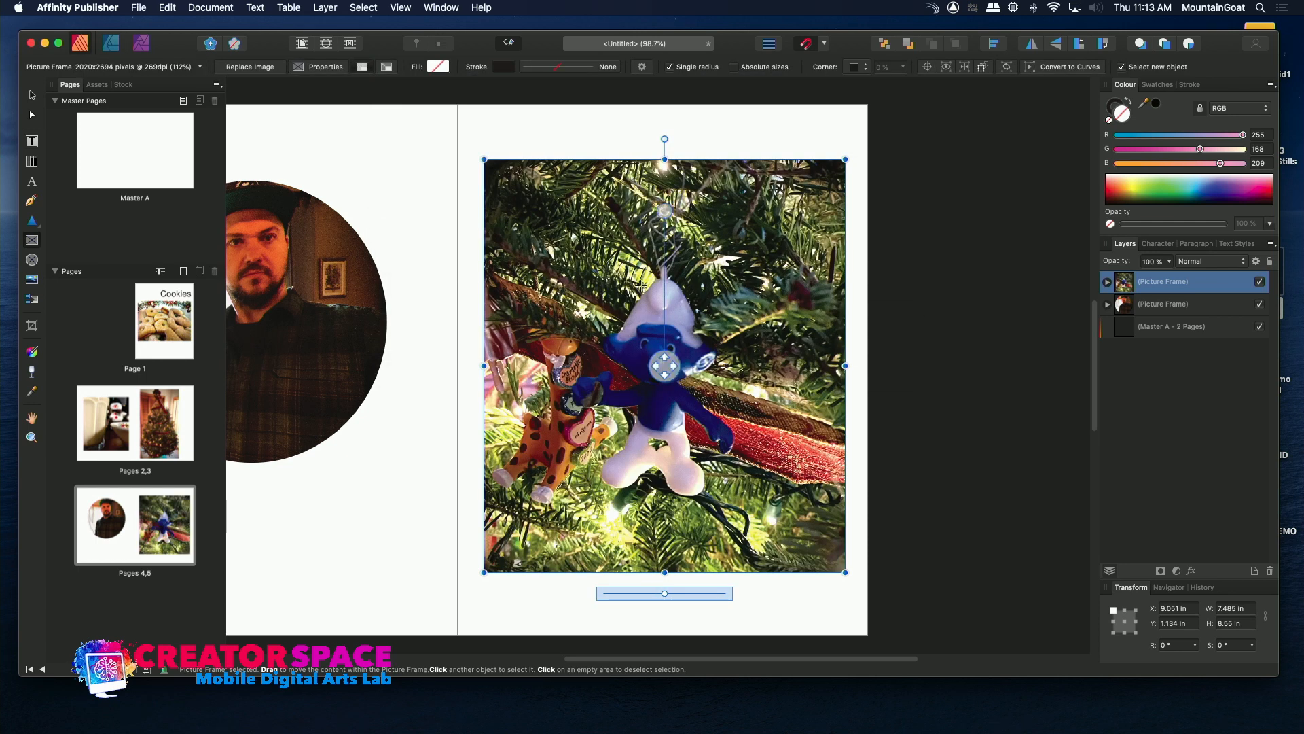
Review the cover and both inside spreads to check the placed photos.
{"action": "double_click", "coordinate": [172, 326]}
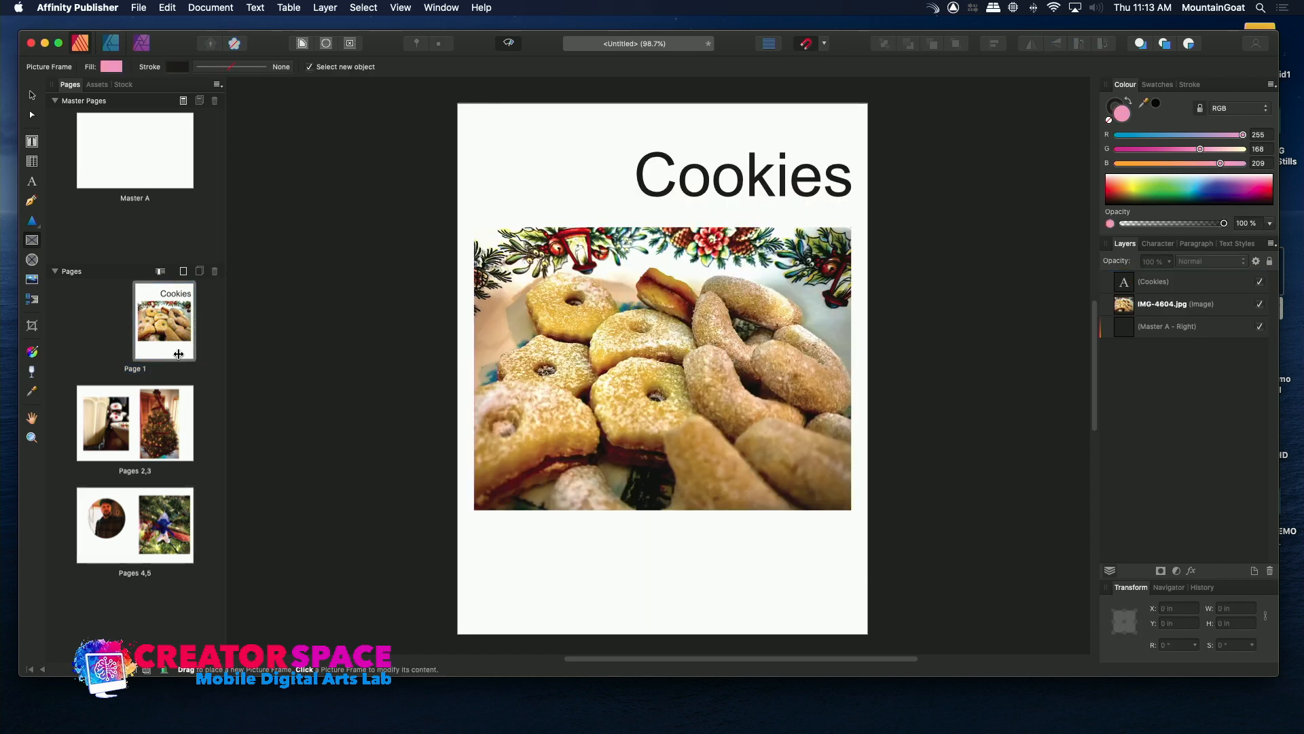
{"action": "left_click", "coordinate": [115, 422]}
{"action": "double_click", "coordinate": [115, 422]}
{"action": "double_click", "coordinate": [170, 429]}
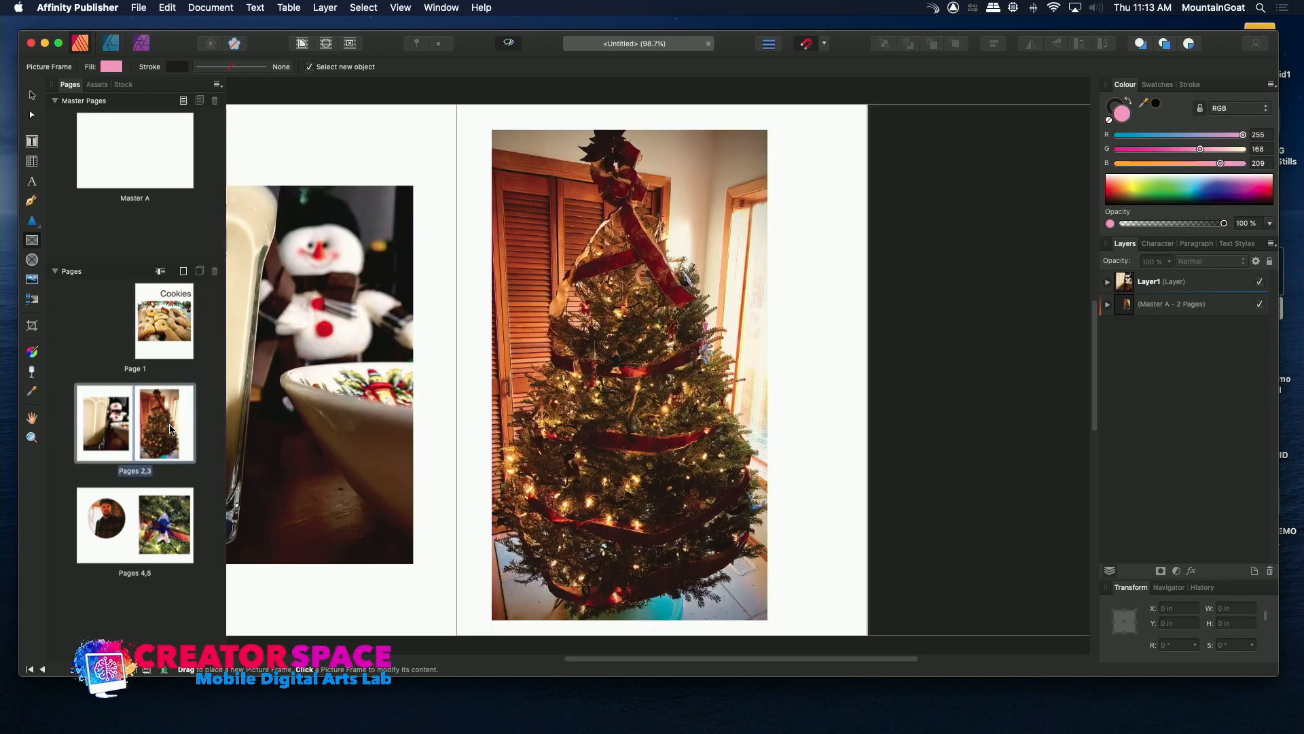
{"action": "double_click", "coordinate": [97, 522]}
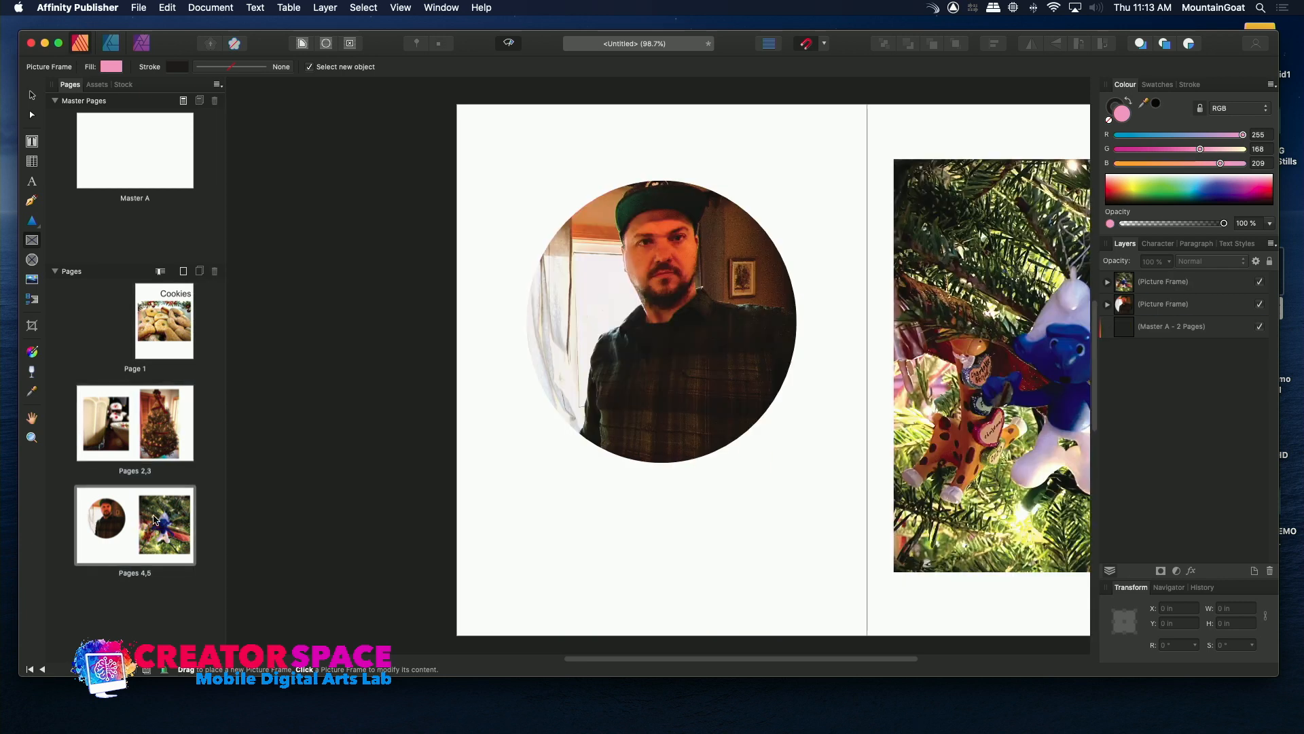
{"action": "double_click", "coordinate": [170, 520]}
Draw a text frame about 6.95 by 1.72 in below page 4's photo and enter "Once upon a time, there was a man who enjoyed holiday cookies.".
{"action": "double_click", "coordinate": [112, 517]}
{"action": "left_click", "coordinate": [32, 144]}
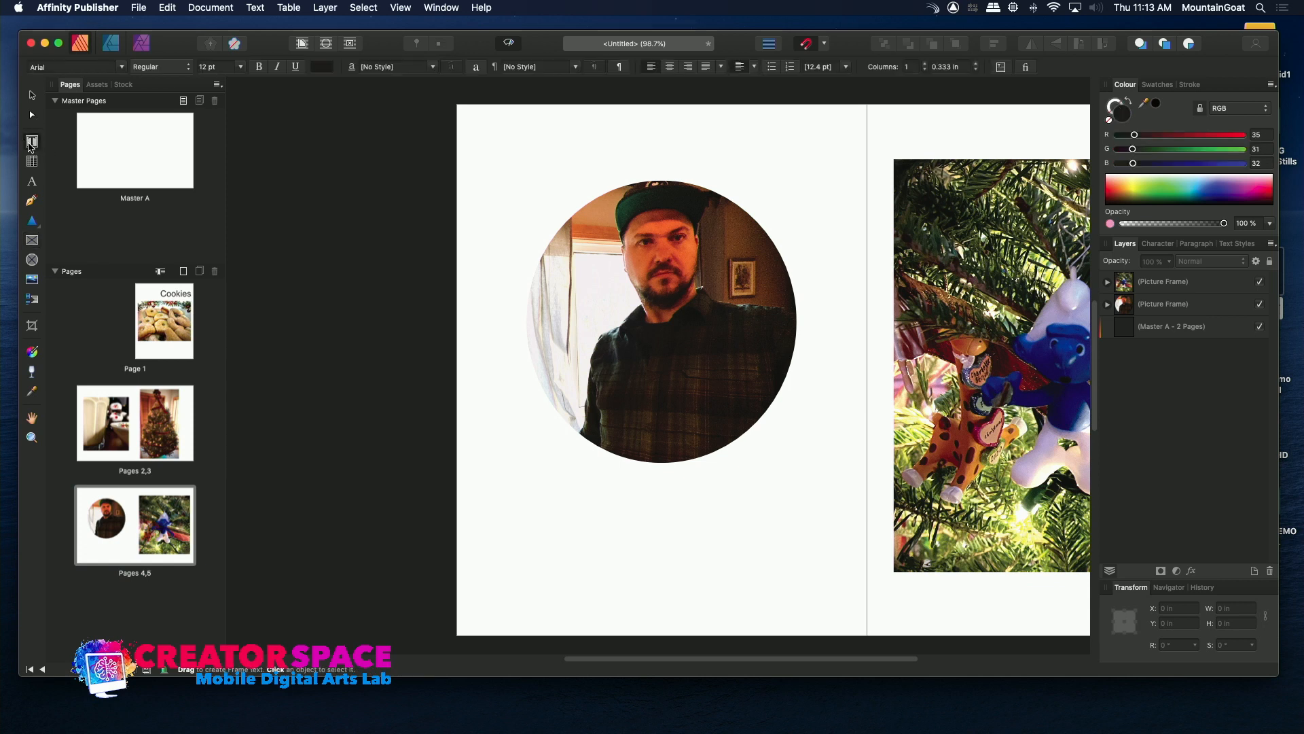
{"action": "left_click_drag", "start_coordinate": [487, 495], "coordinate": [830, 585]}
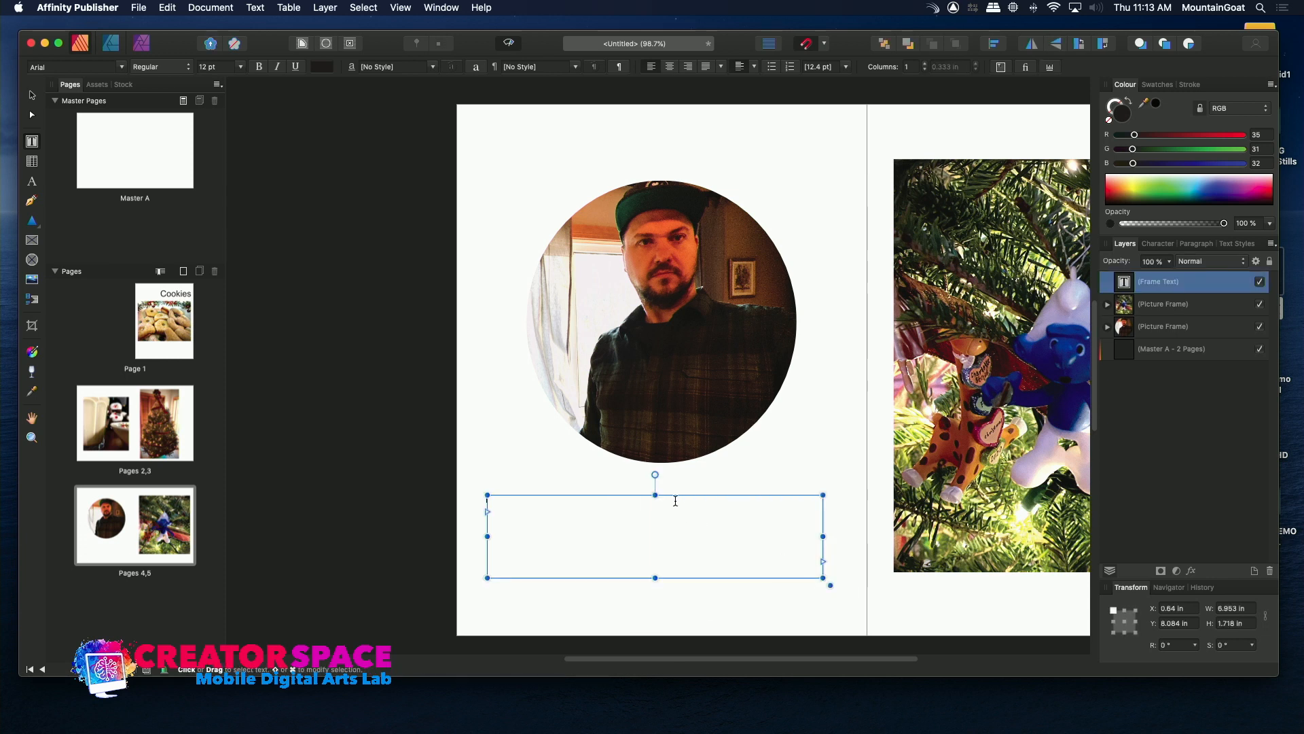
{"action": "type", "text": "Or"}
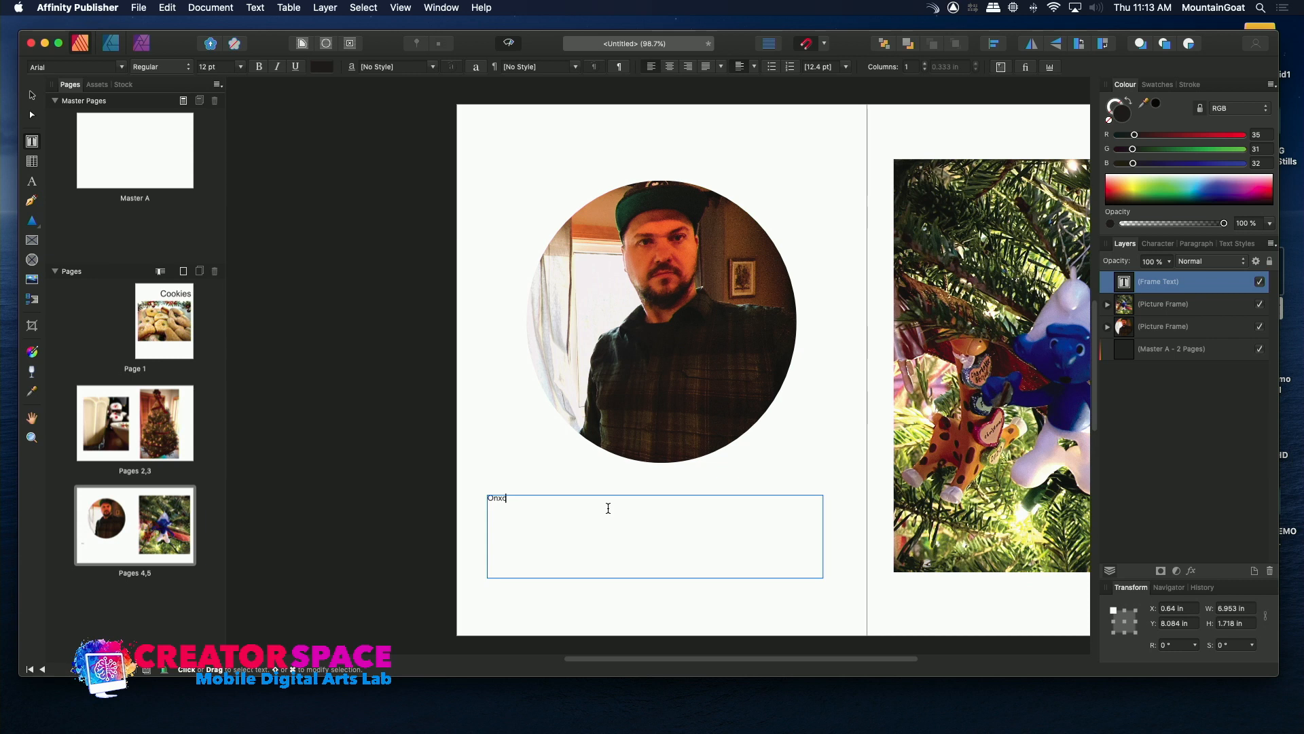
{"action": "type", "text": "ce upon a time, there was a man who enjoyed holiday cookies."}
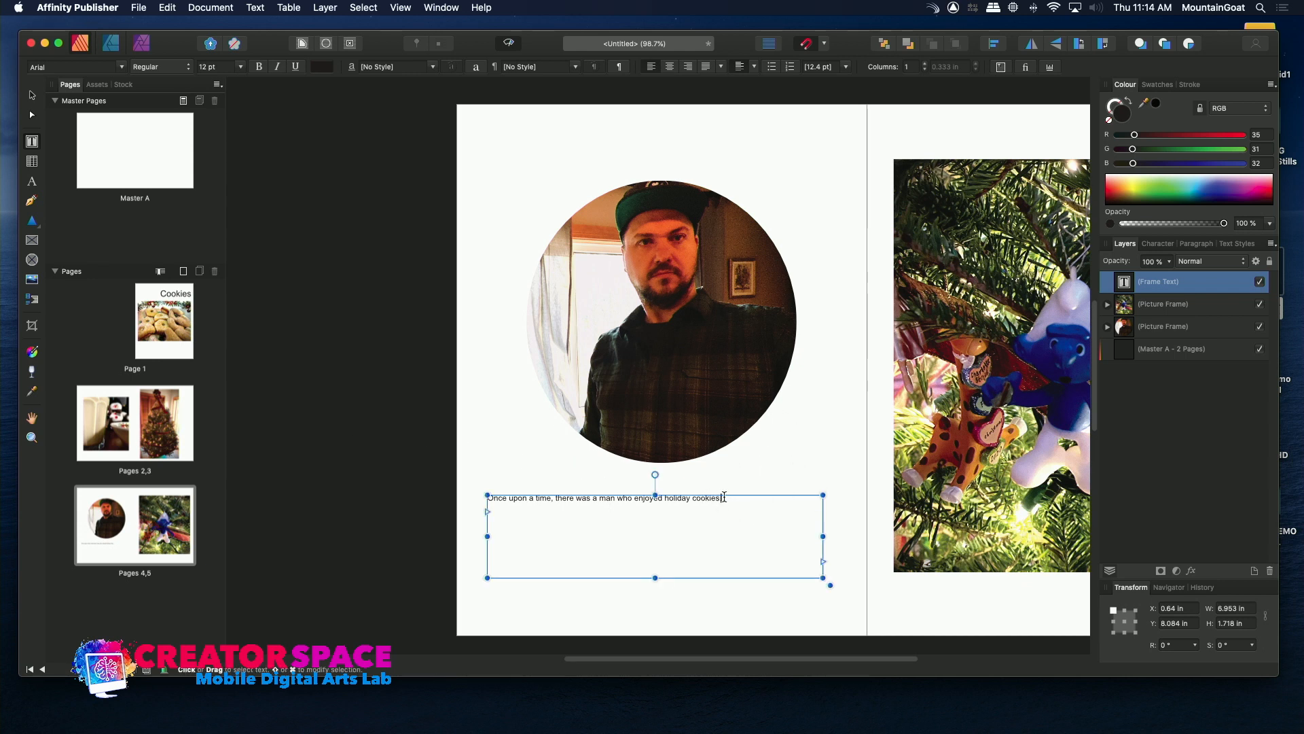
Format the sentence below page 4's photo as bold, 20 pt text in the Bangla MN font.
{"action": "left_click_drag", "start_coordinate": [724, 499], "coordinate": [475, 460]}
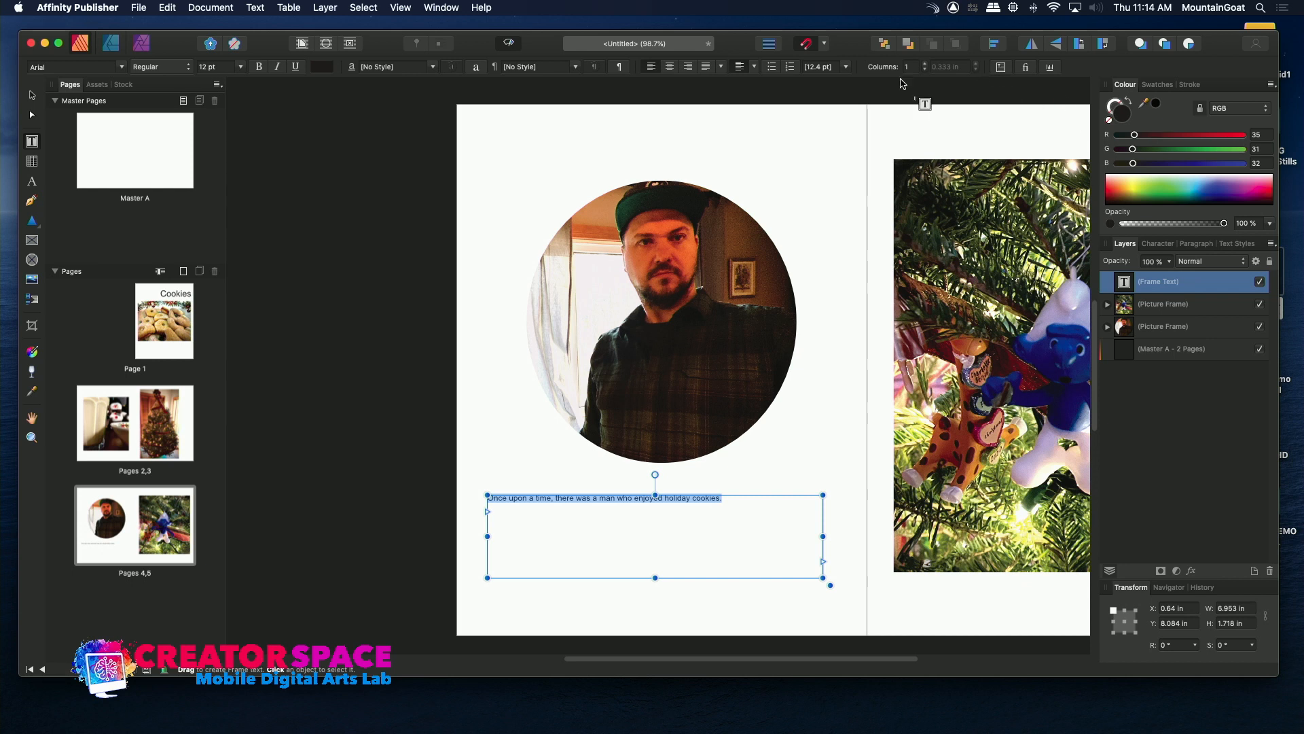
{"action": "left_click", "coordinate": [259, 67]}
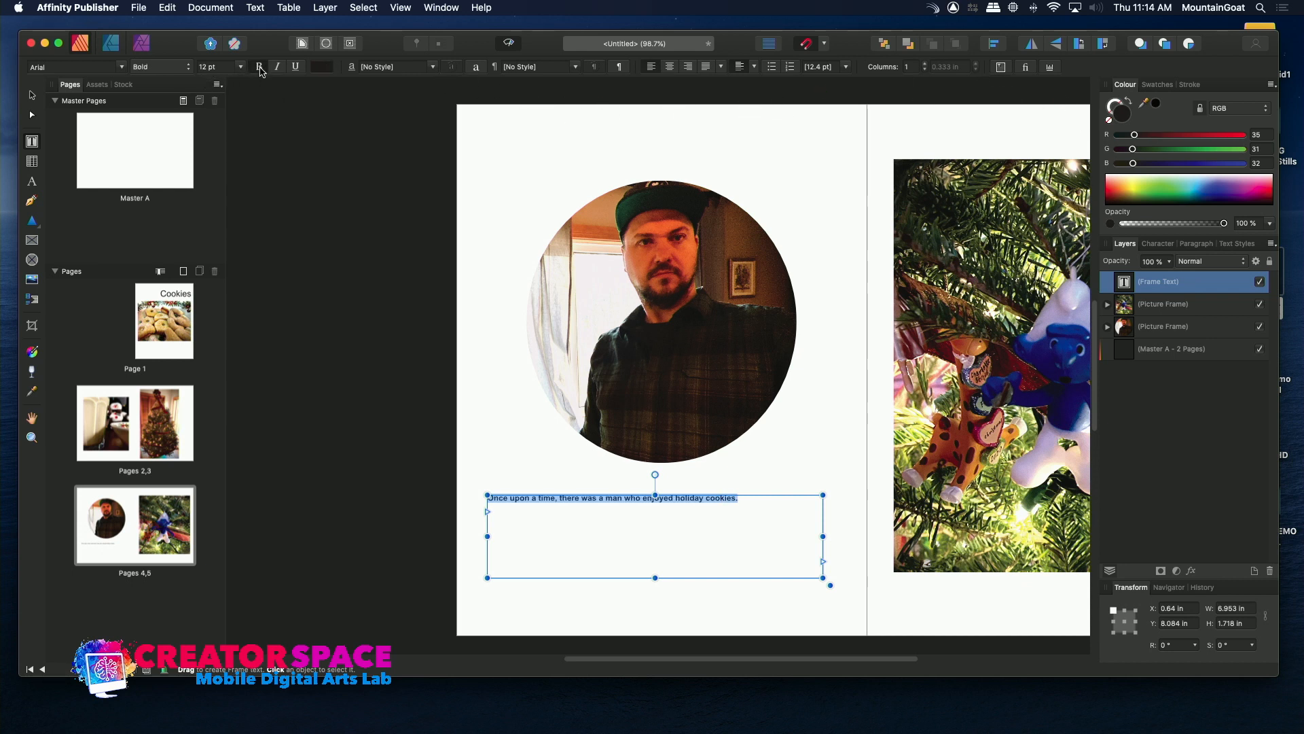
{"action": "left_click", "coordinate": [242, 66]}
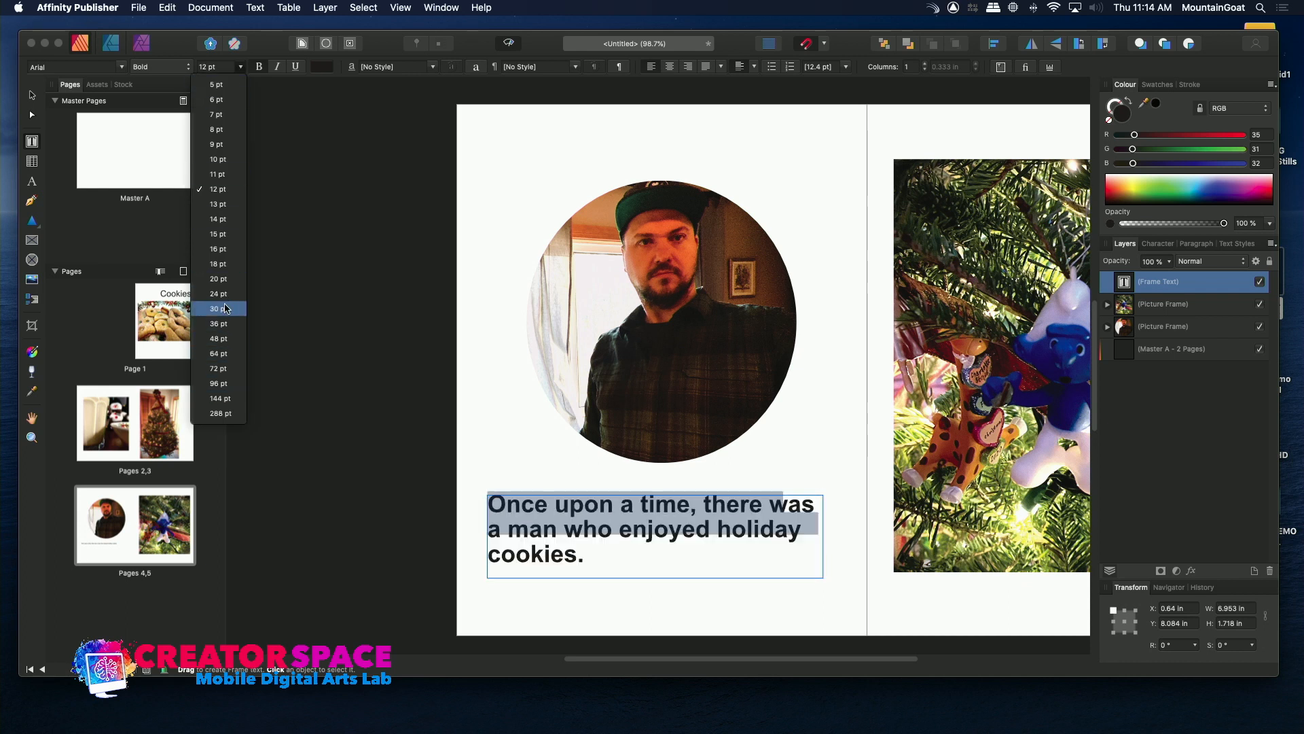
{"action": "left_click", "coordinate": [223, 279]}
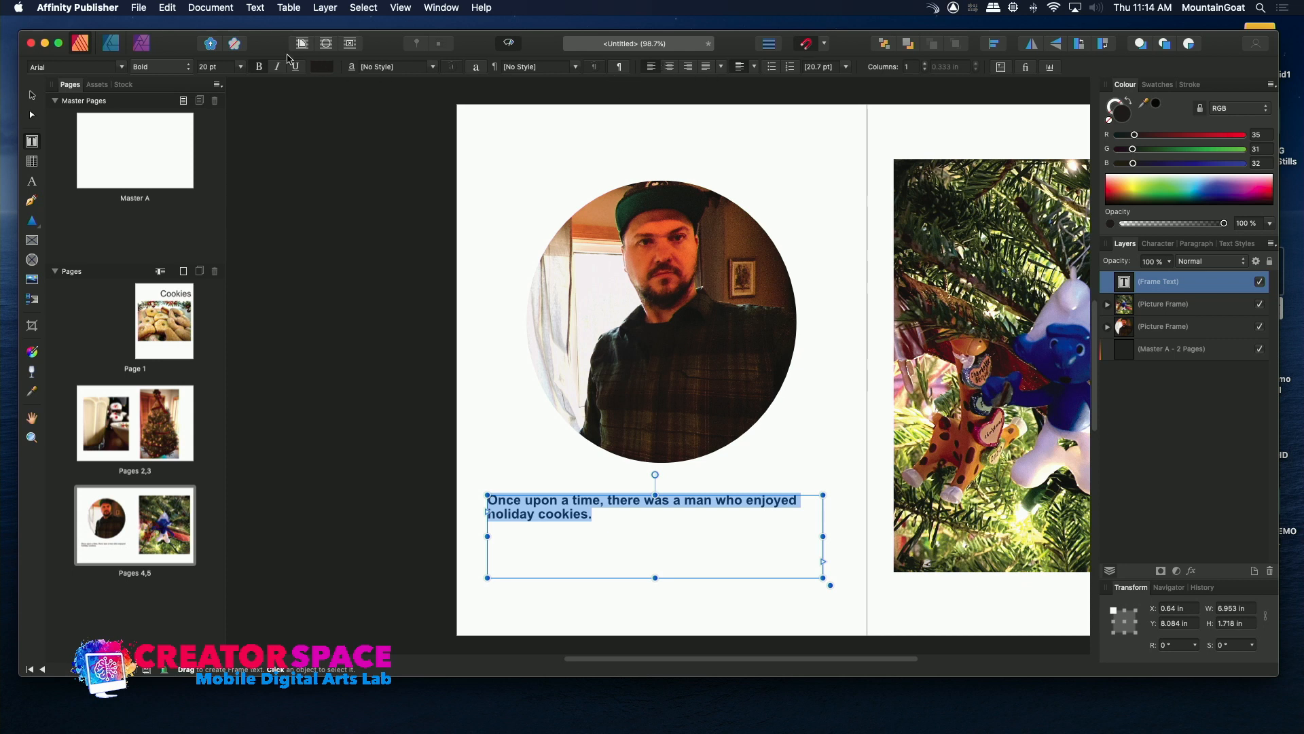
{"action": "left_click", "coordinate": [123, 68]}
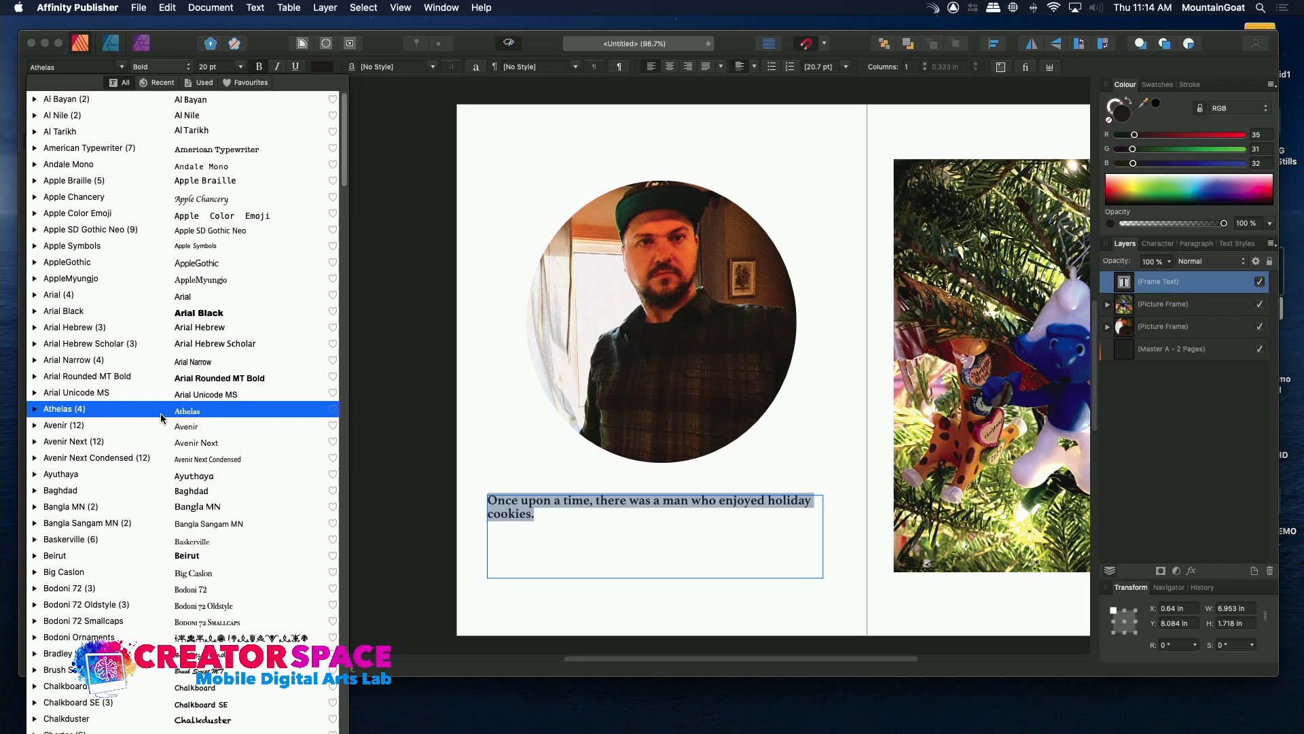
{"action": "left_click", "coordinate": [74, 506]}
{"action": "left_click", "coordinate": [535, 405]}
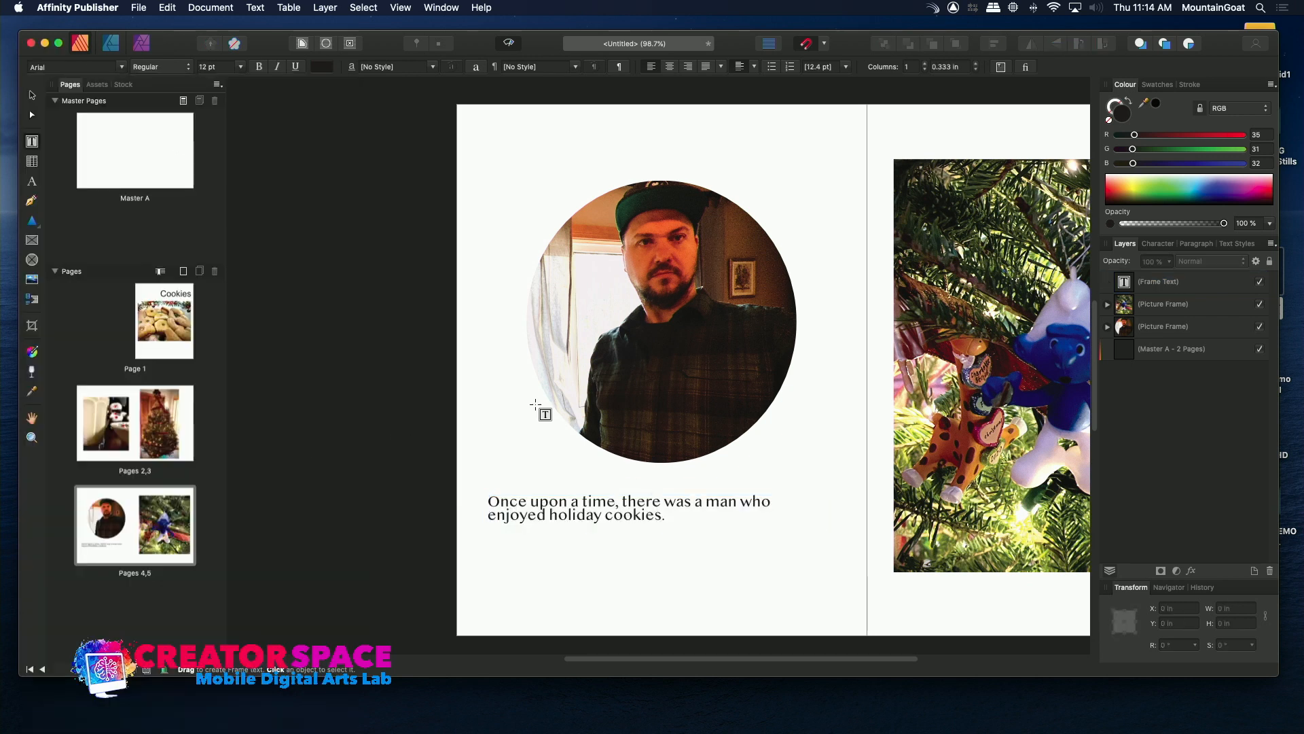
Select the cookie photo on page 1, make the window full screen, and switch to the Photo persona.
{"action": "left_click", "coordinate": [163, 328]}
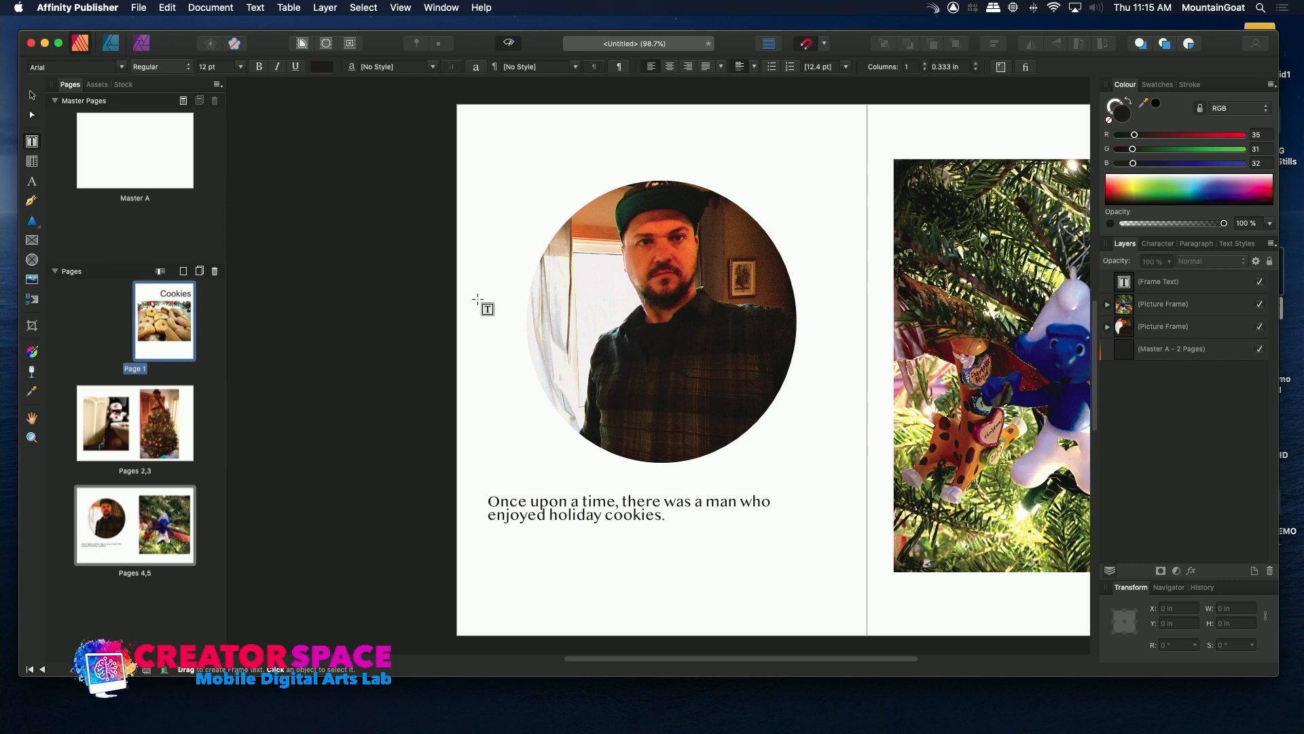
{"action": "double_click", "coordinate": [163, 326]}
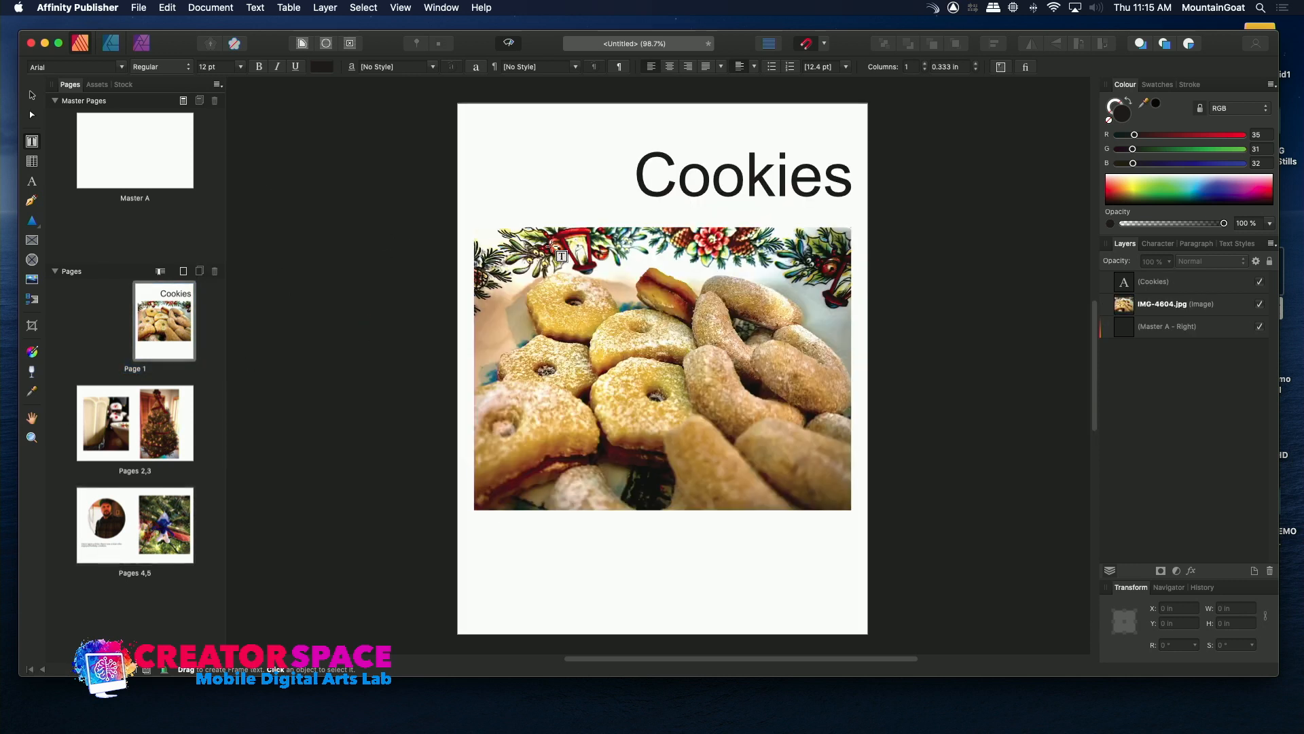
{"action": "left_click", "coordinate": [597, 360]}
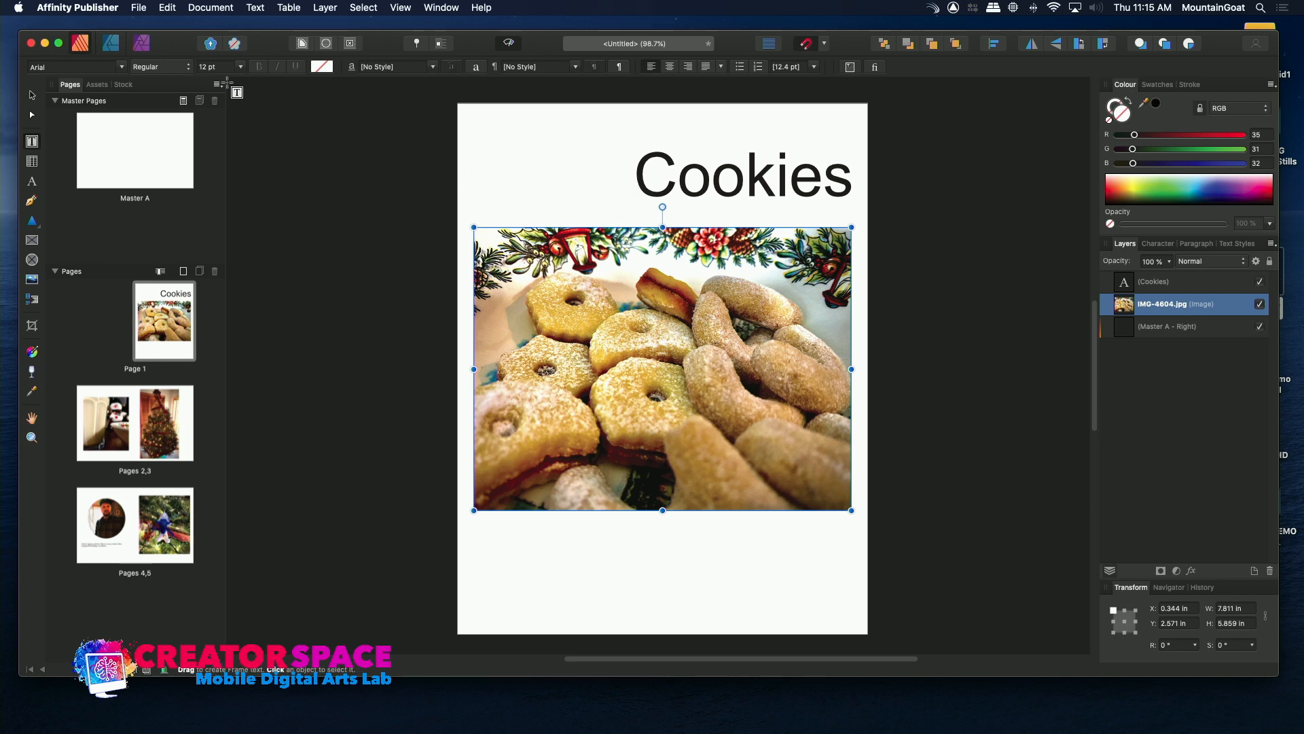
{"action": "left_click", "coordinate": [59, 44]}
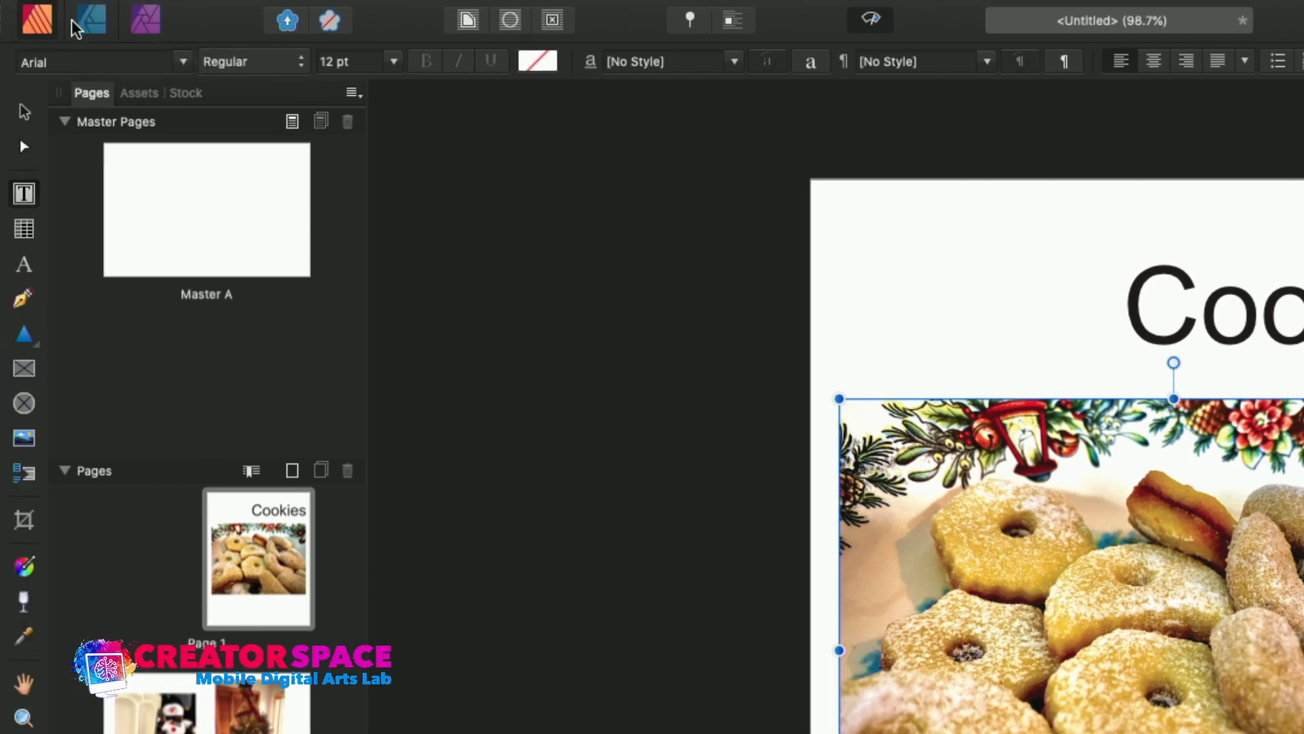
{"action": "left_click", "coordinate": [147, 25]}
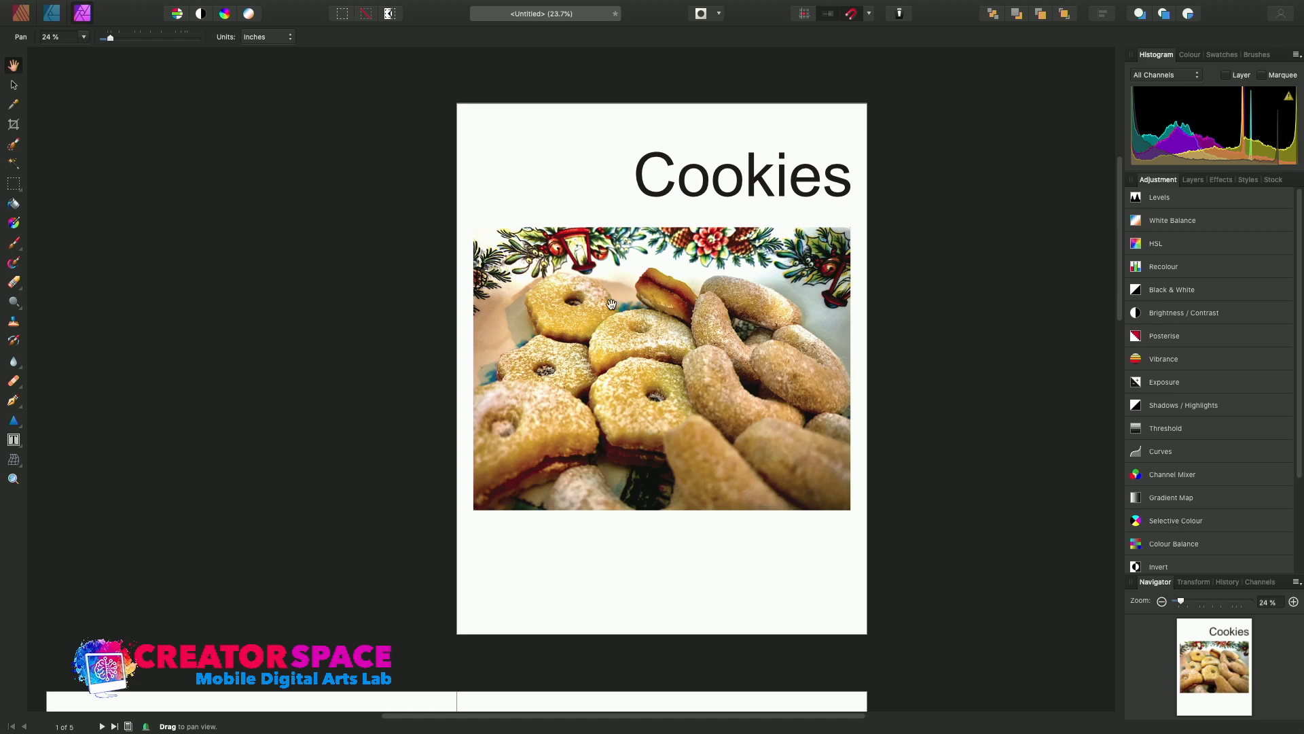
Try the Desaturate and Invert Hue presets of the HSL adjustment on the cookie photo and undo them.
{"action": "left_click", "coordinate": [1180, 245]}
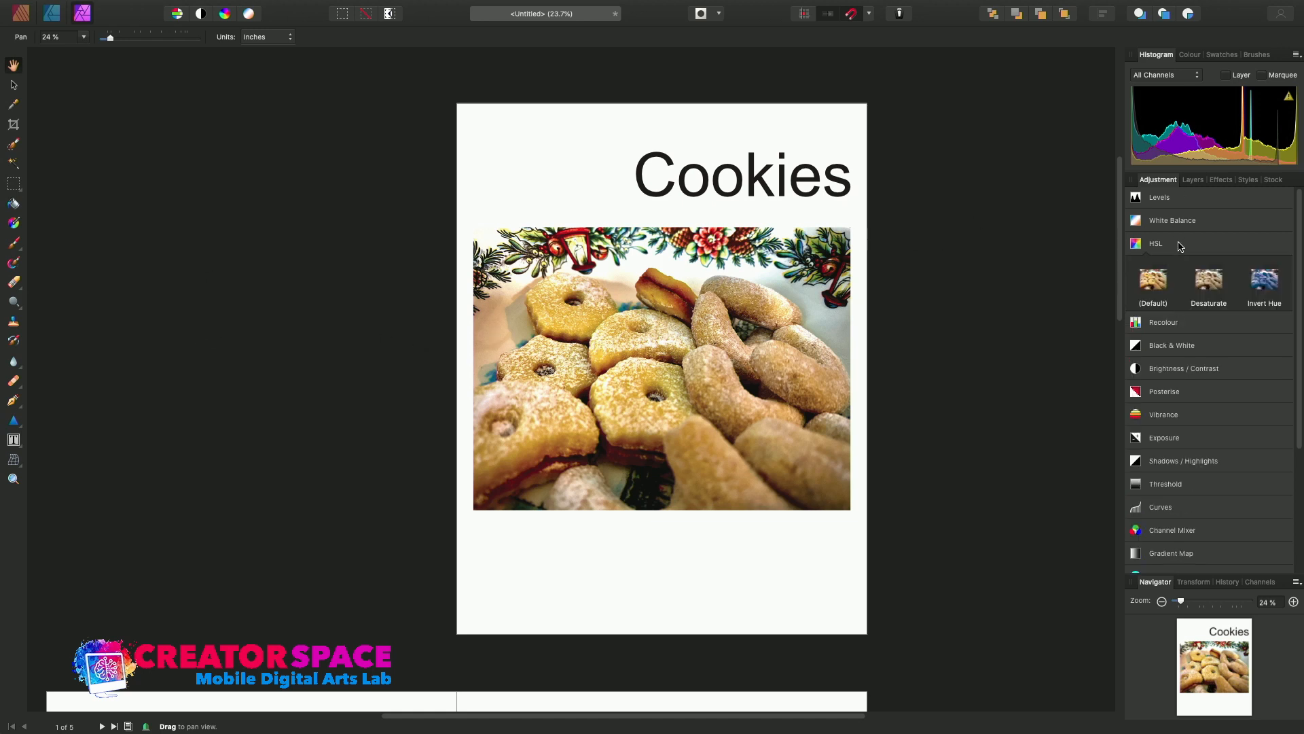
{"action": "left_click", "coordinate": [1199, 286]}
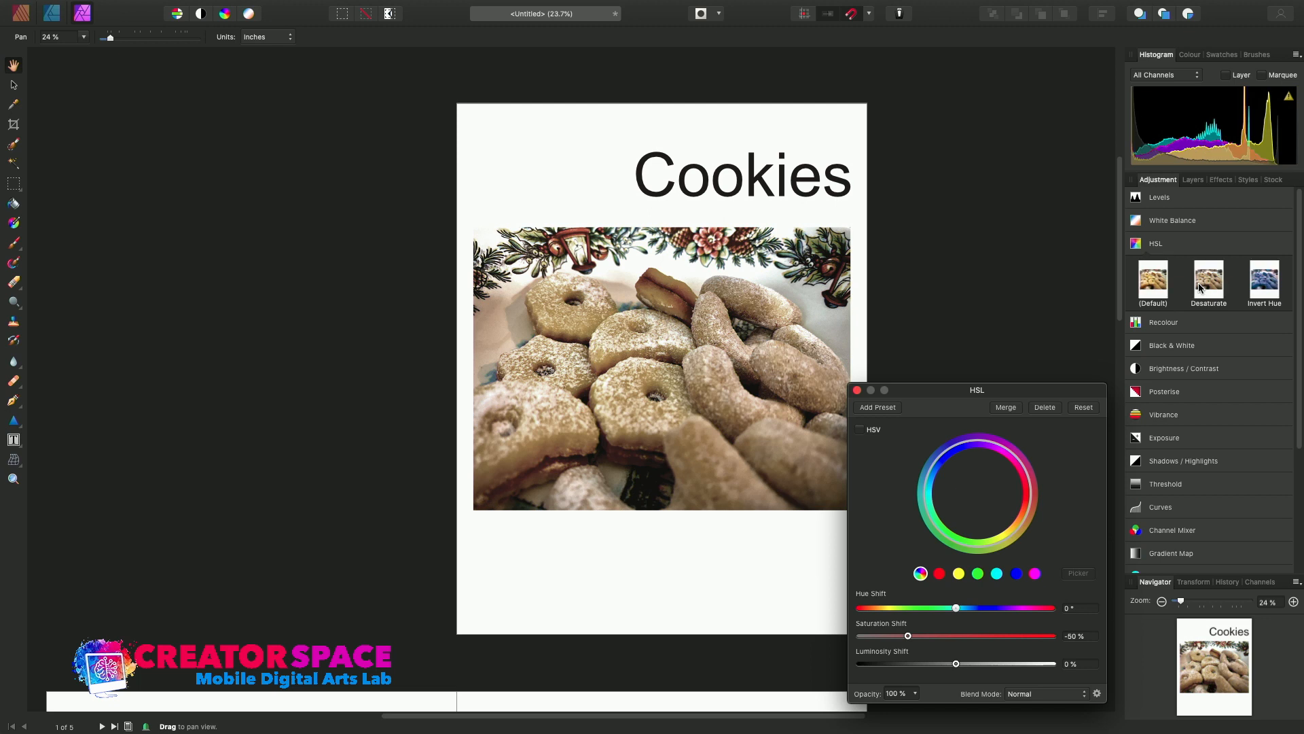
{"action": "left_click", "coordinate": [1268, 284]}
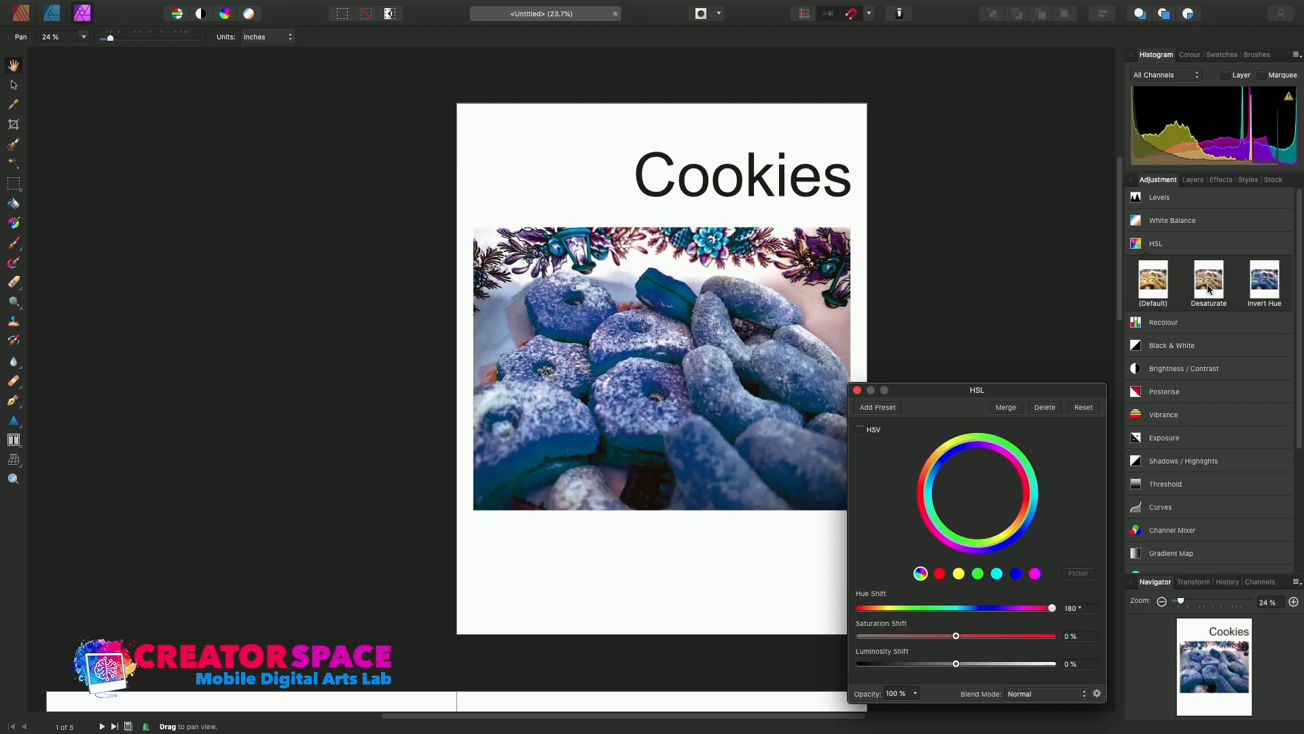
{"action": "key", "text": "super+z"}
{"action": "key", "text": "super+z"}
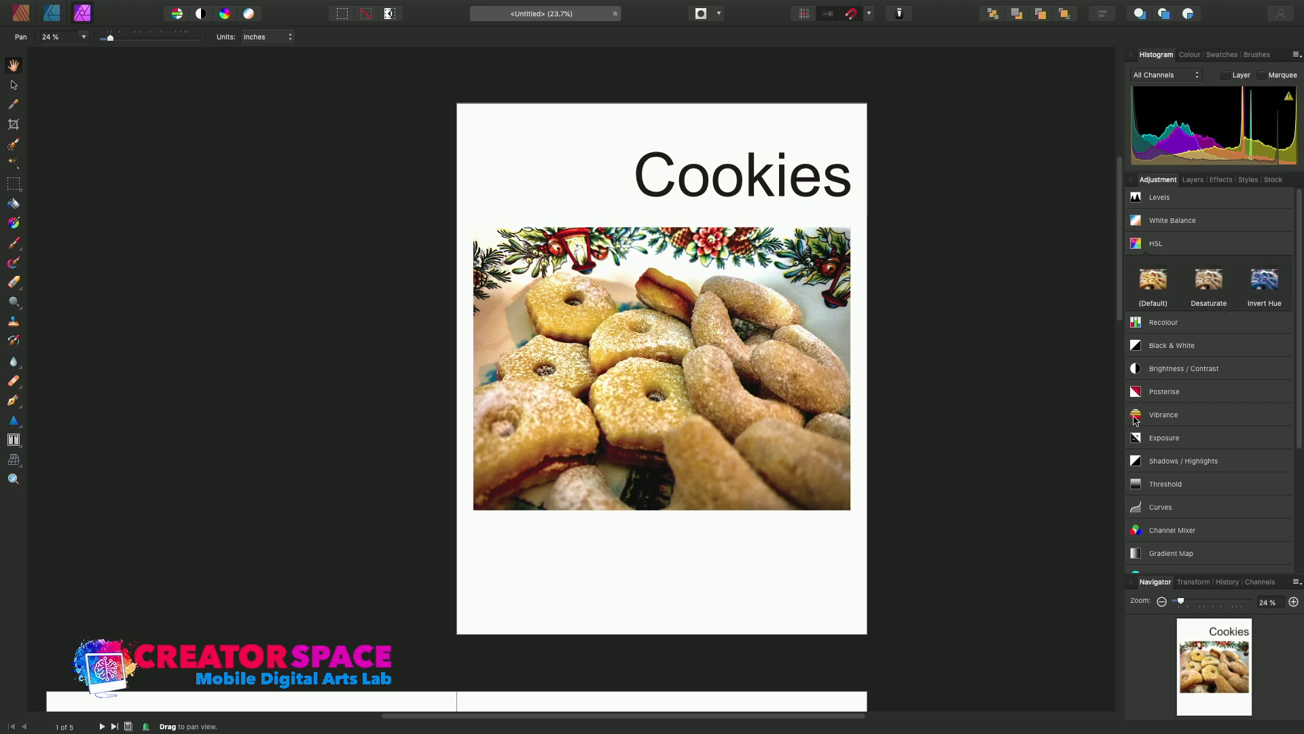
Add an Exposure adjustment to the cookie photo, compare the -1 Stop and +1 Stop presets, and set the exposure to about 0.25.
{"action": "left_click", "coordinate": [1134, 438]}
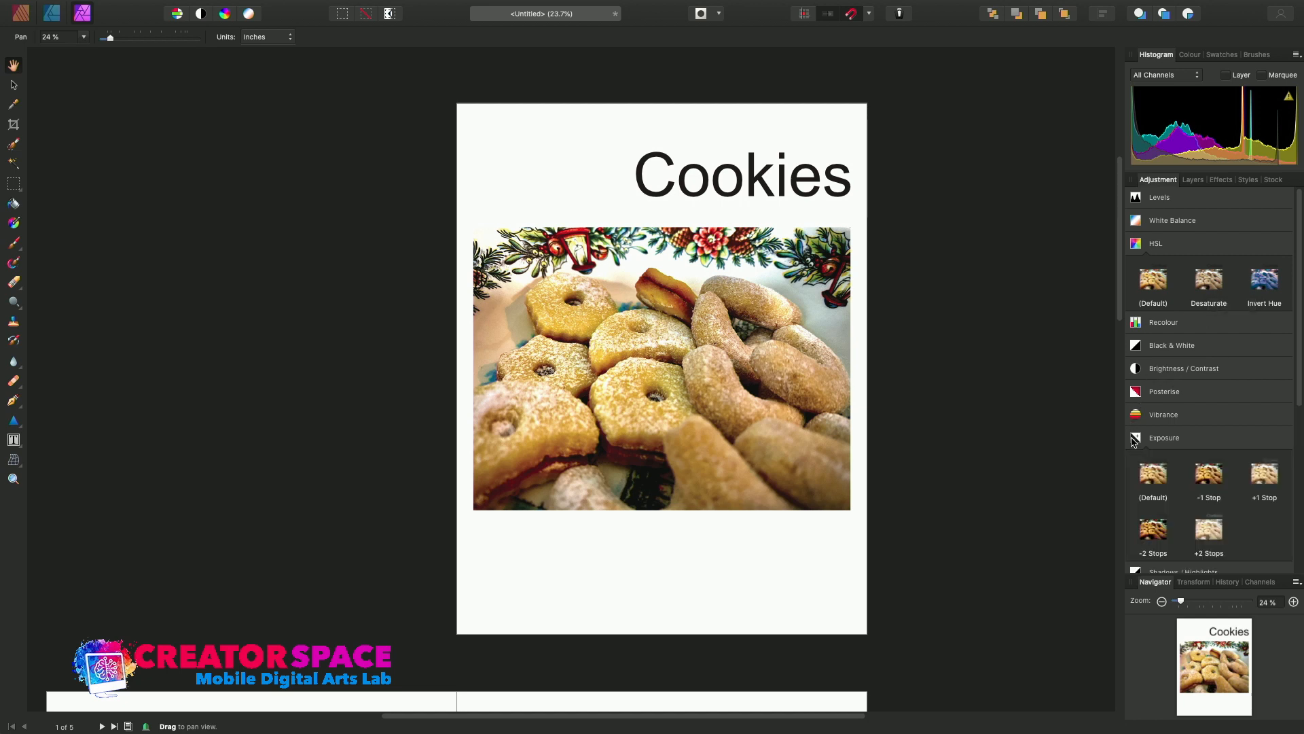
{"action": "left_click", "coordinate": [1213, 484]}
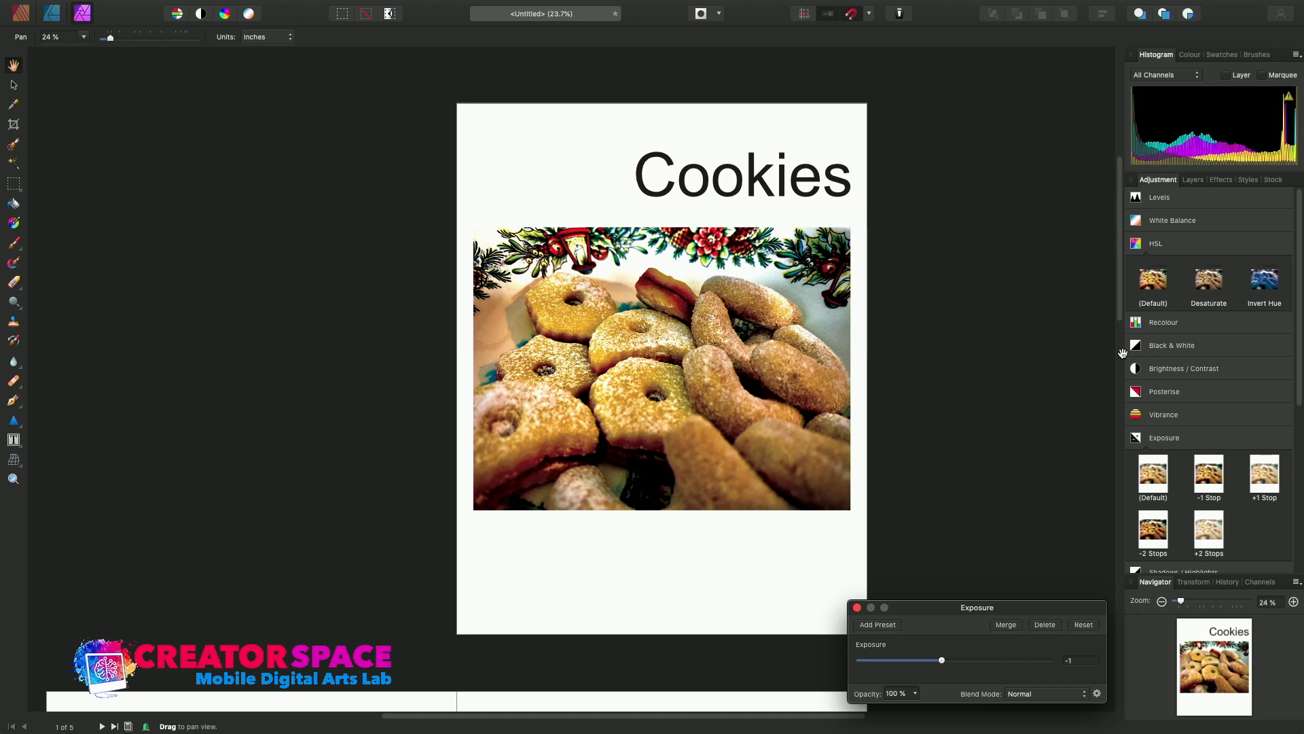
{"action": "left_click", "coordinate": [1259, 488]}
{"action": "left_click", "coordinate": [1216, 479]}
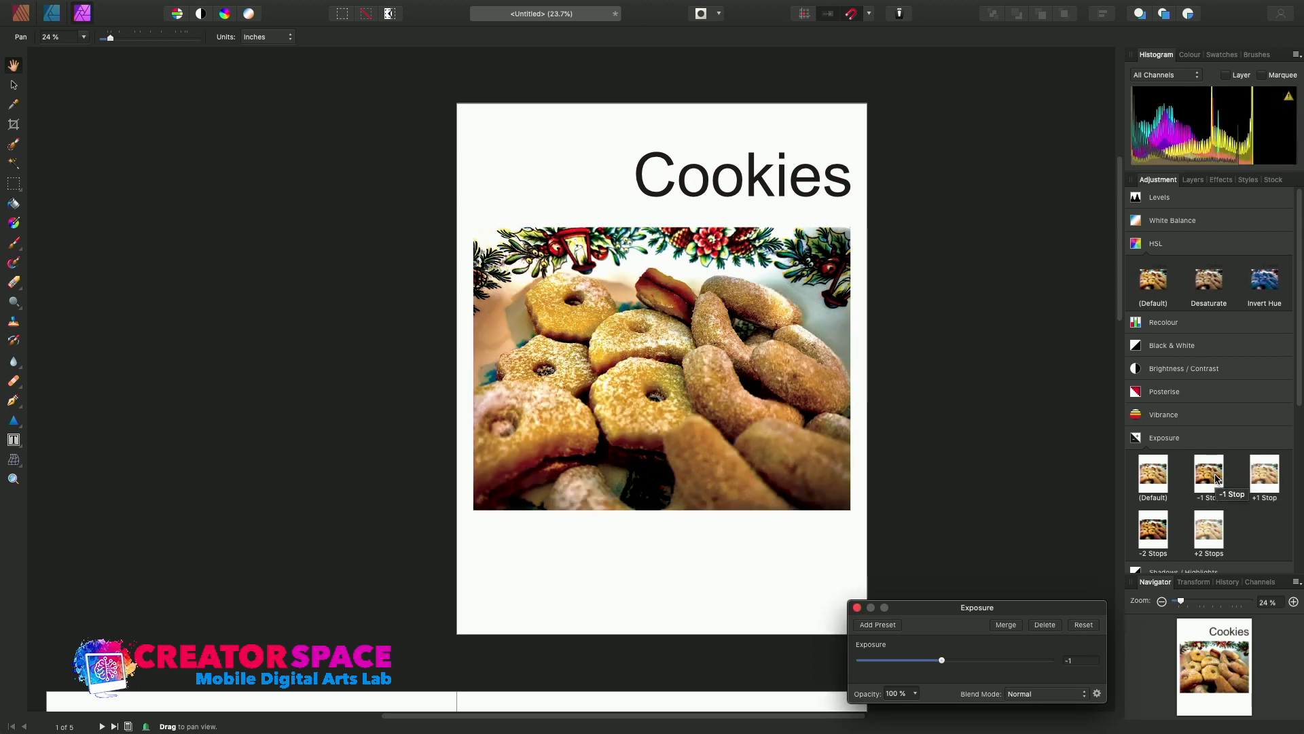
{"action": "left_click", "coordinate": [1262, 484]}
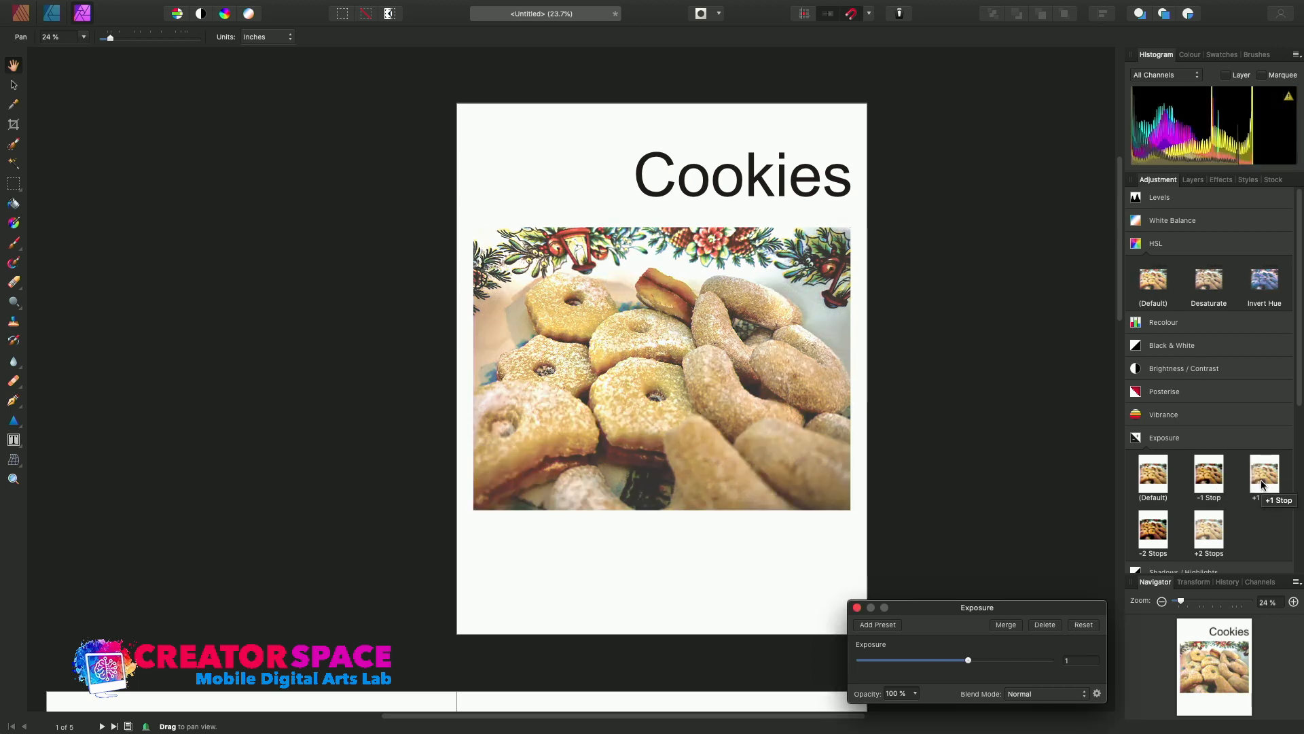
{"action": "left_click", "coordinate": [1186, 372]}
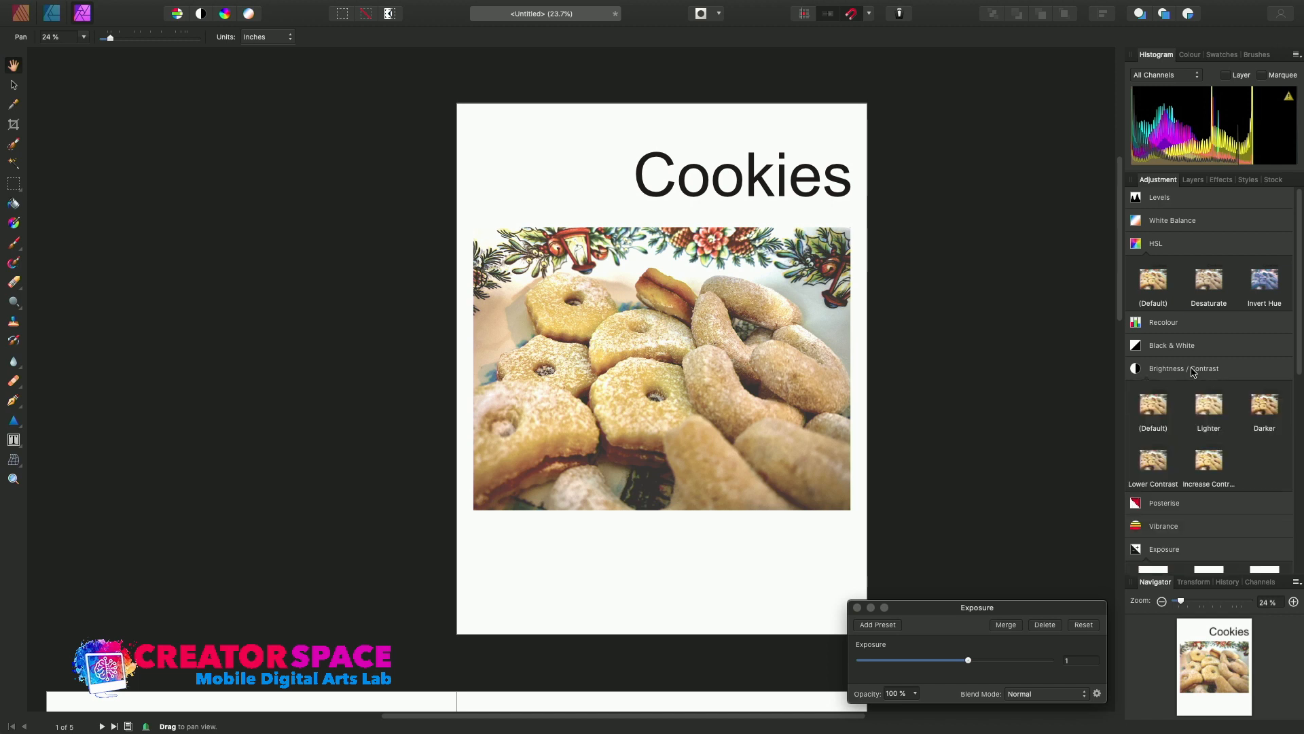
{"action": "left_click_drag", "start_coordinate": [969, 664], "coordinate": [960, 661]}
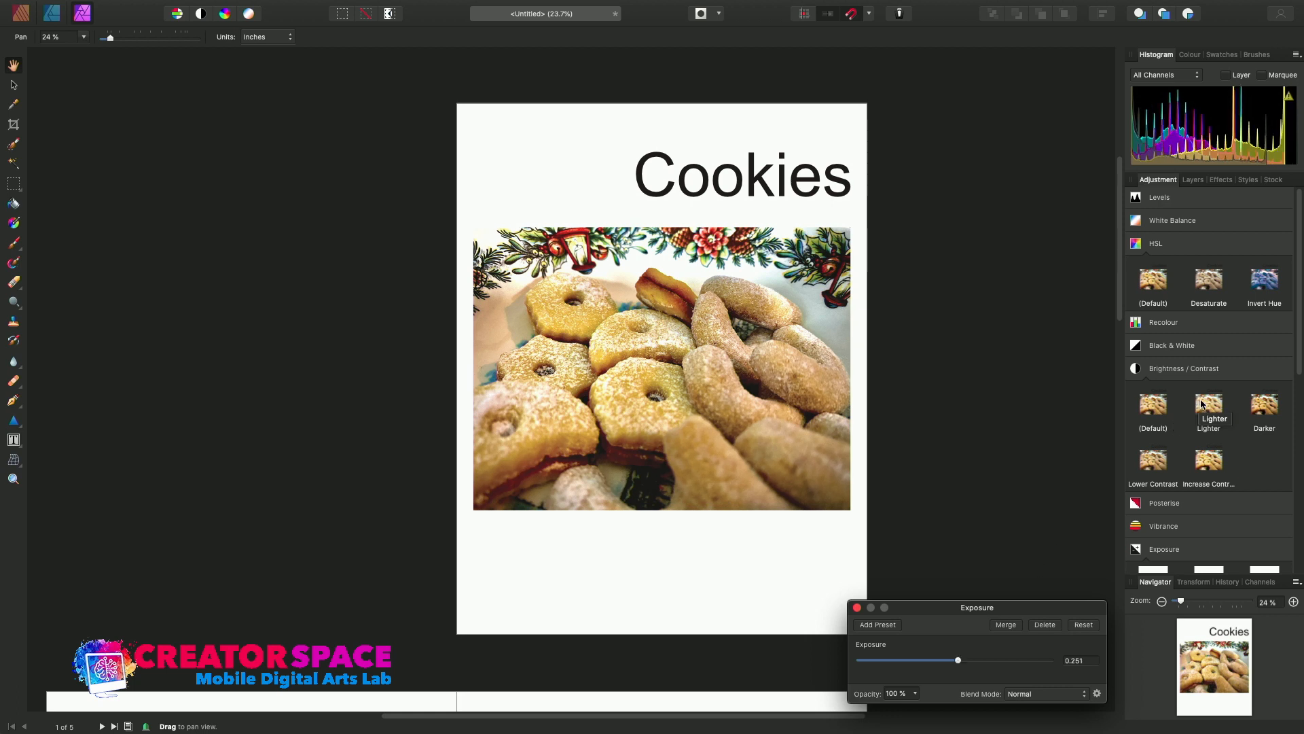
Add a Brightness / Contrast adjustment with brightness -4% and contrast 19%, and return to the Publisher persona with the adjustment dialog closed.
{"action": "left_click", "coordinate": [1201, 404]}
{"action": "left_click_drag", "start_coordinate": [983, 622], "coordinate": [976, 657]}
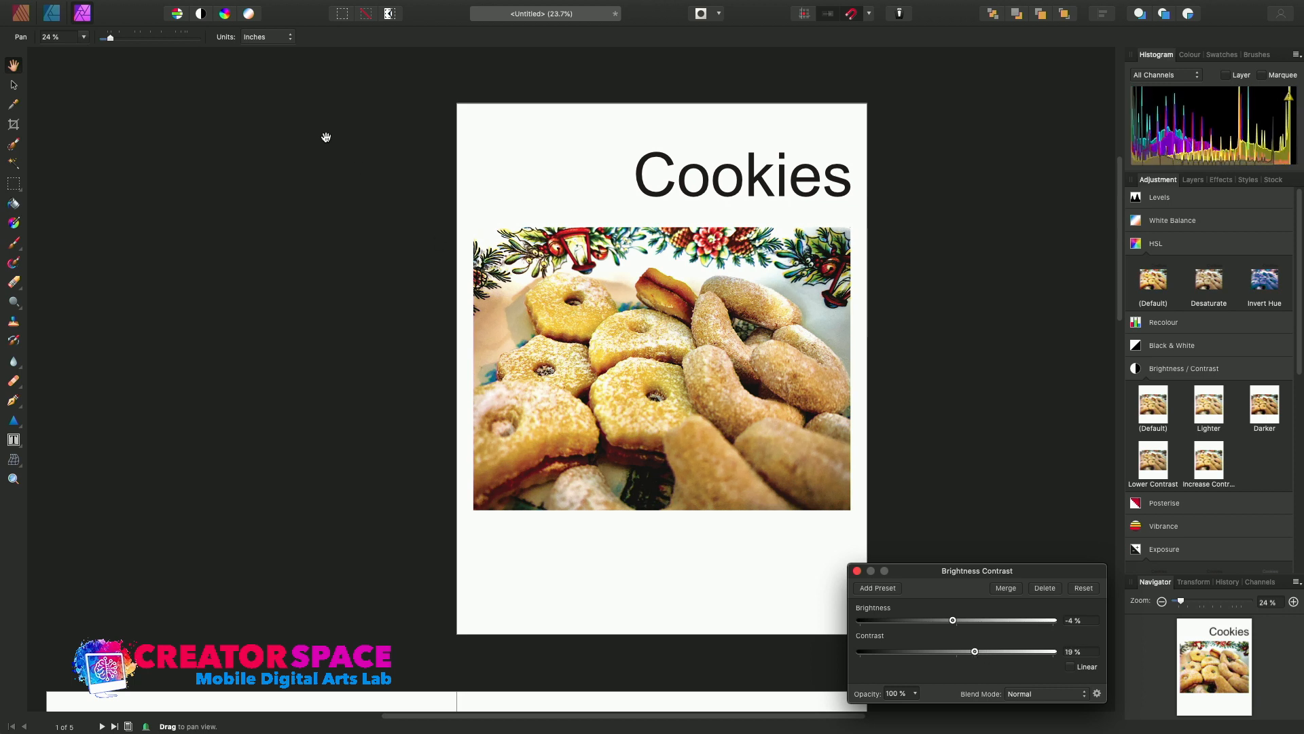
{"action": "mouse_move", "coordinate": [81, 24]}
{"action": "left_click", "coordinate": [25, 14]}
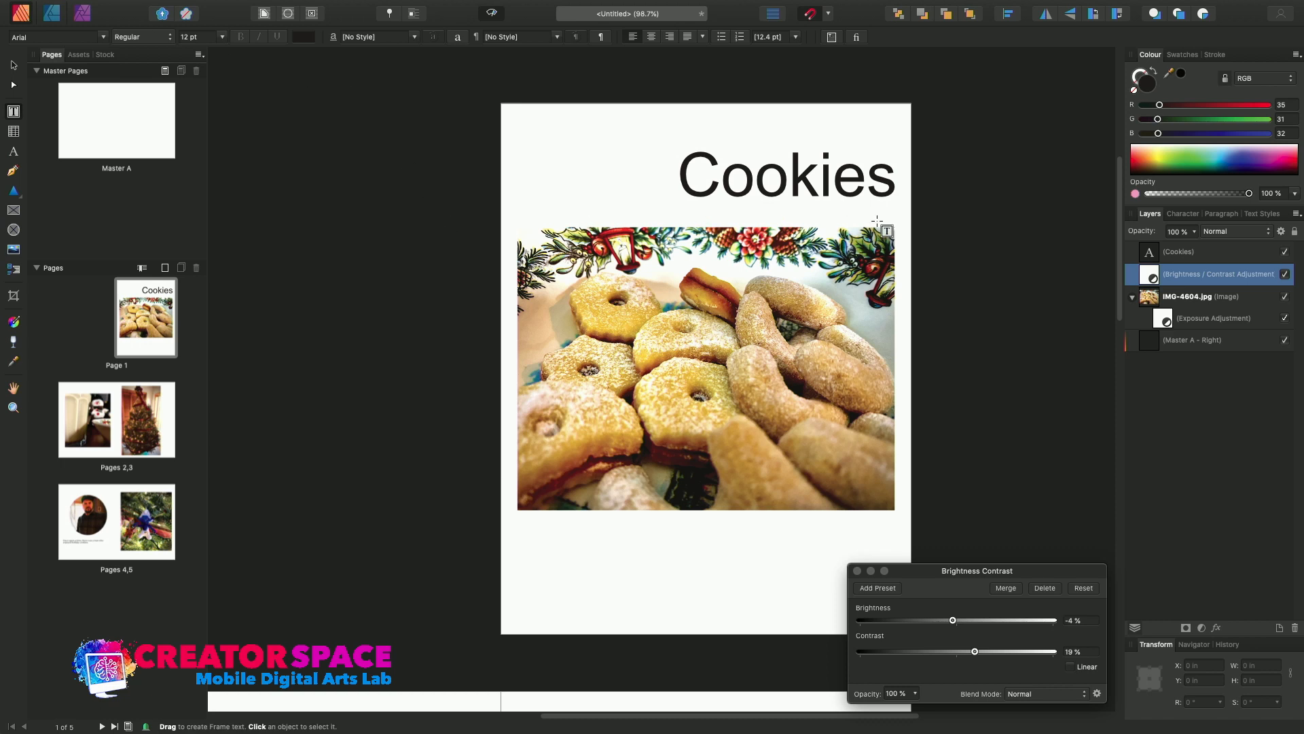
{"action": "left_click", "coordinate": [858, 571]}
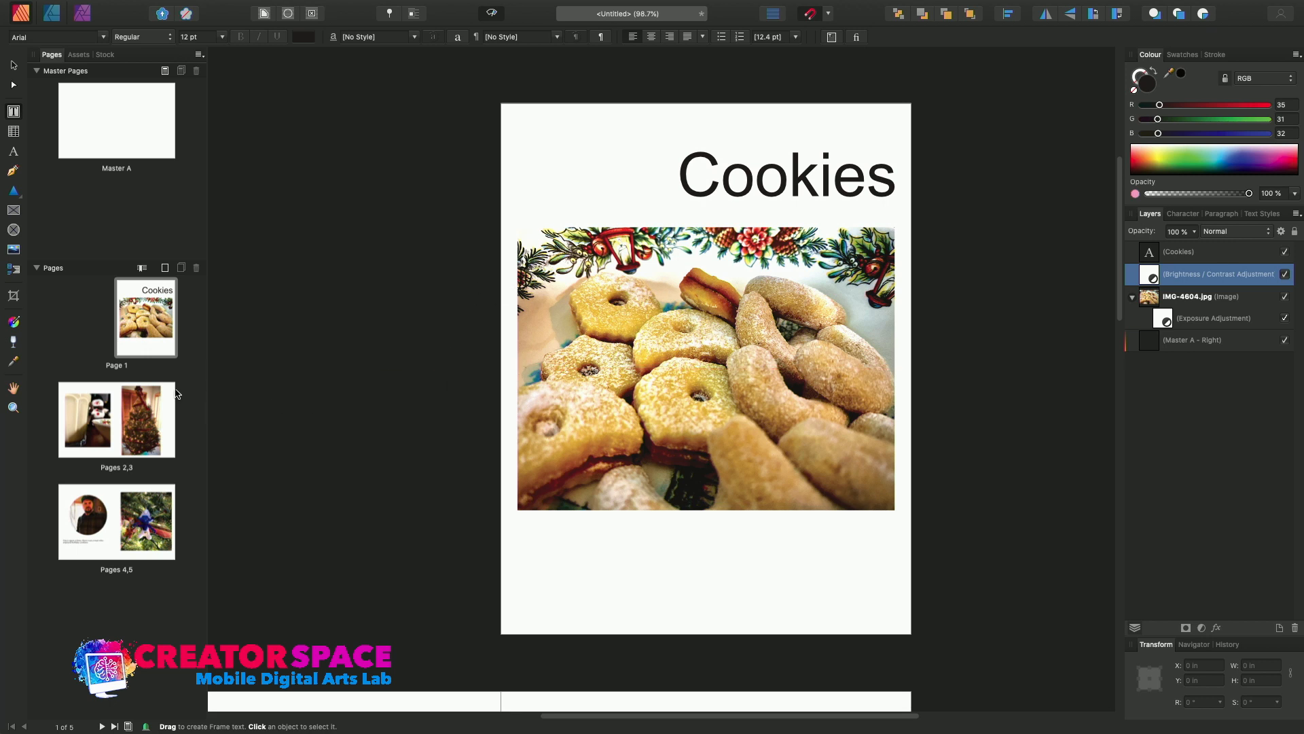
Add a Brightness / Contrast adjustment with brightness 42% and contrast -63% to the round portrait on page 4 in the Photo persona.
{"action": "left_click", "coordinate": [90, 518]}
{"action": "double_click", "coordinate": [87, 520]}
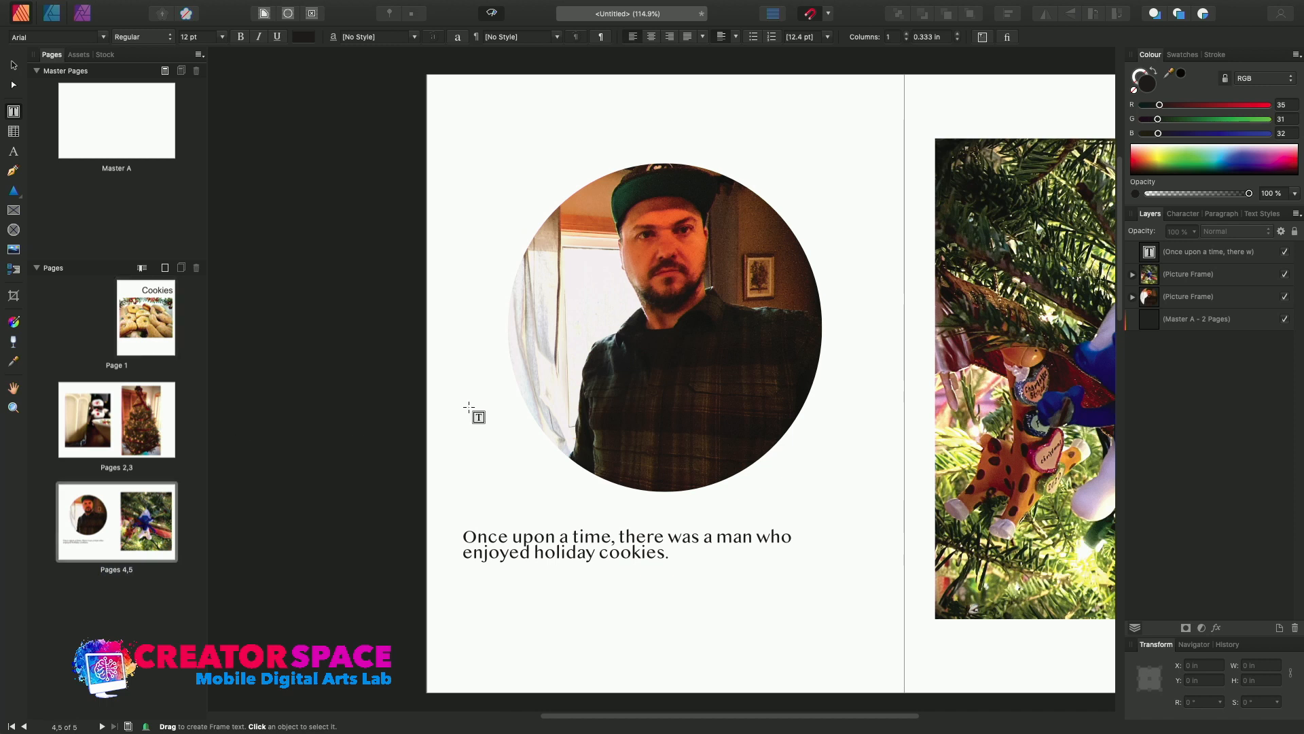
{"action": "left_click", "coordinate": [666, 319]}
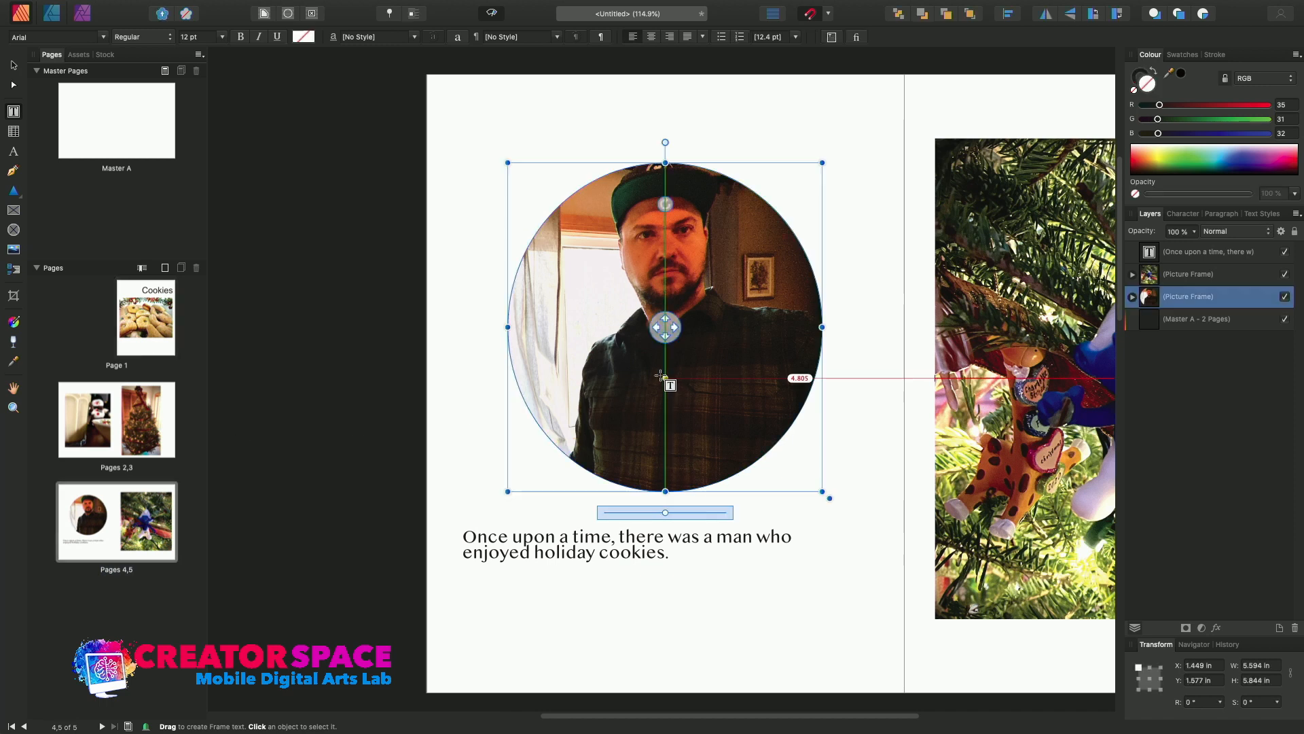
{"action": "left_click", "coordinate": [84, 14]}
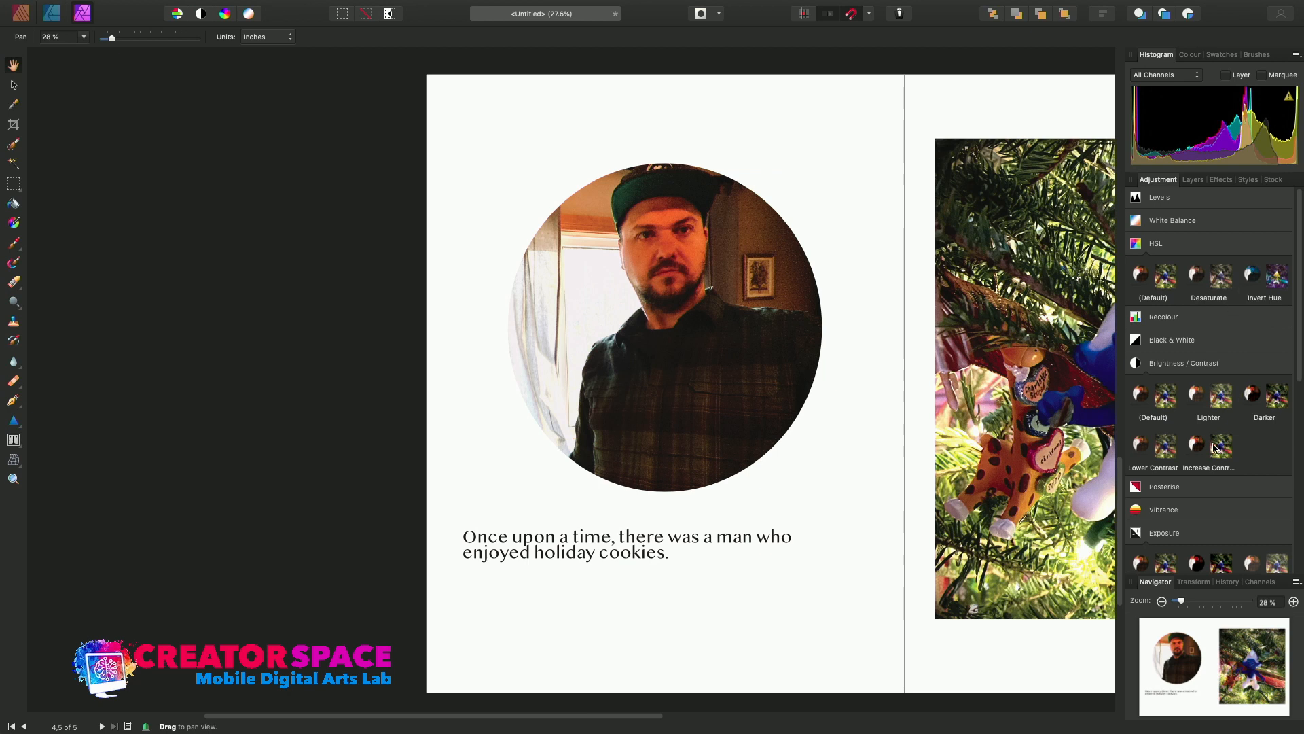
{"action": "left_click", "coordinate": [1196, 398]}
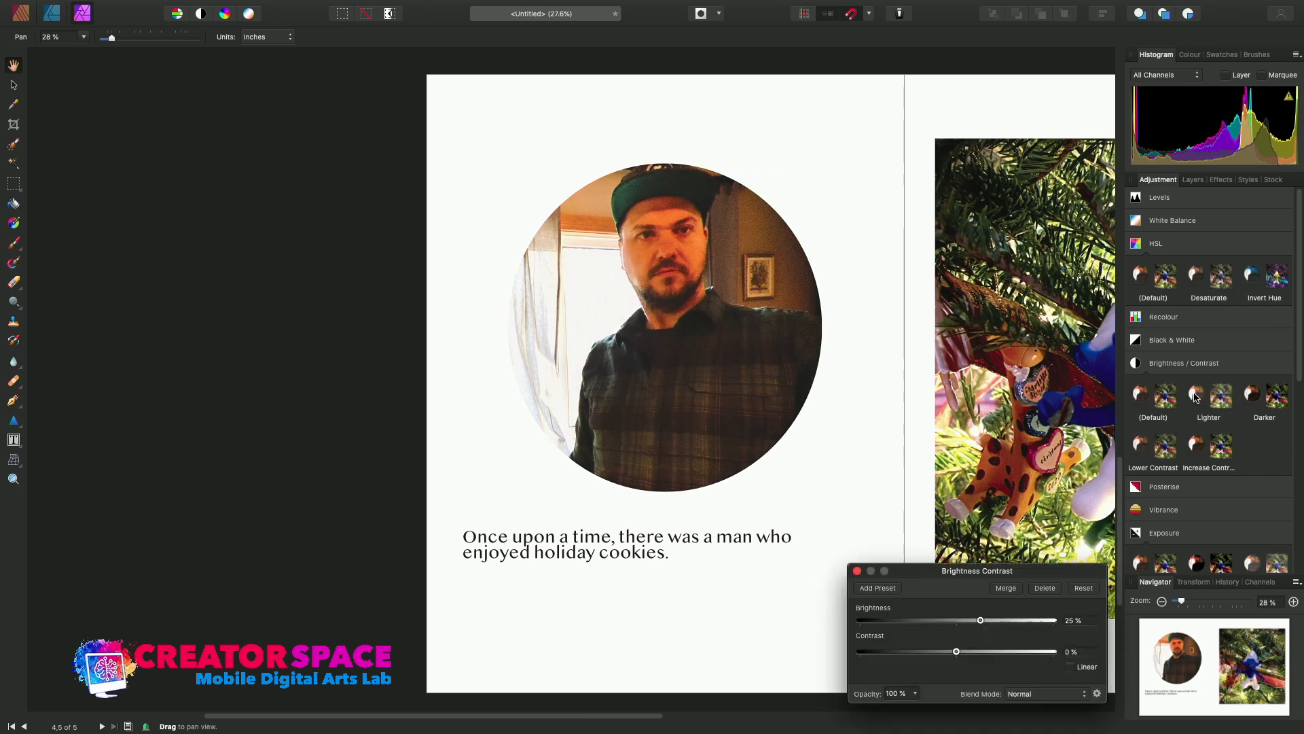
{"action": "left_click_drag", "start_coordinate": [980, 621], "coordinate": [895, 651]}
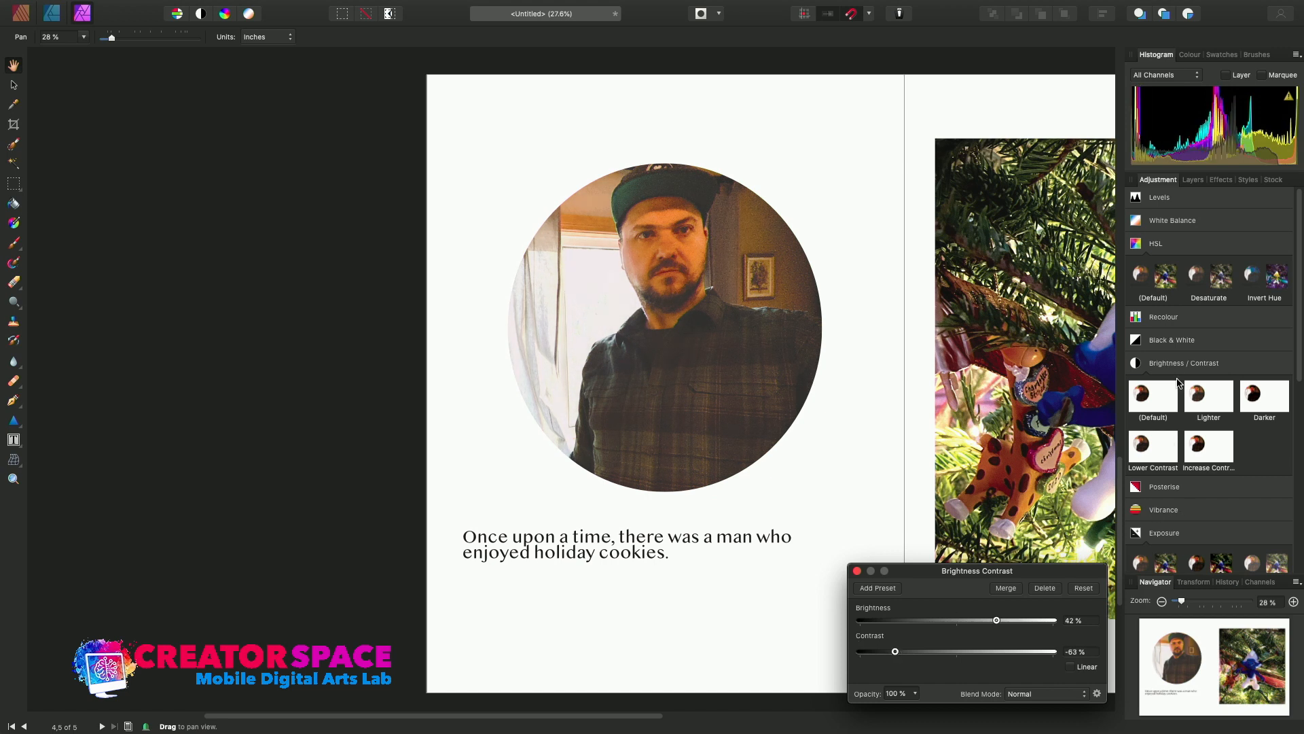
Add a Black & White adjustment to the portrait, compare the Cold, Warm and Default presets, set red to 47%, and return to the Publisher persona.
{"action": "mouse_move", "coordinate": [1175, 343]}
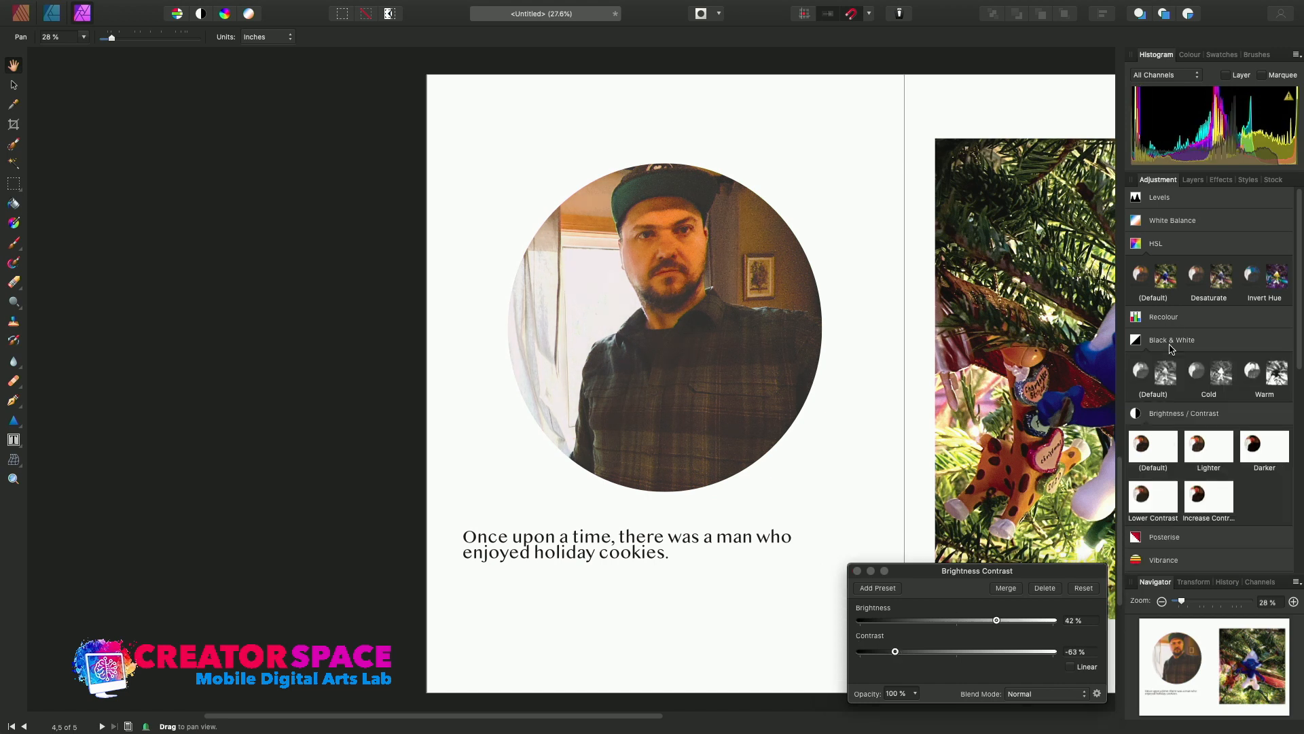
{"action": "left_click", "coordinate": [1221, 373]}
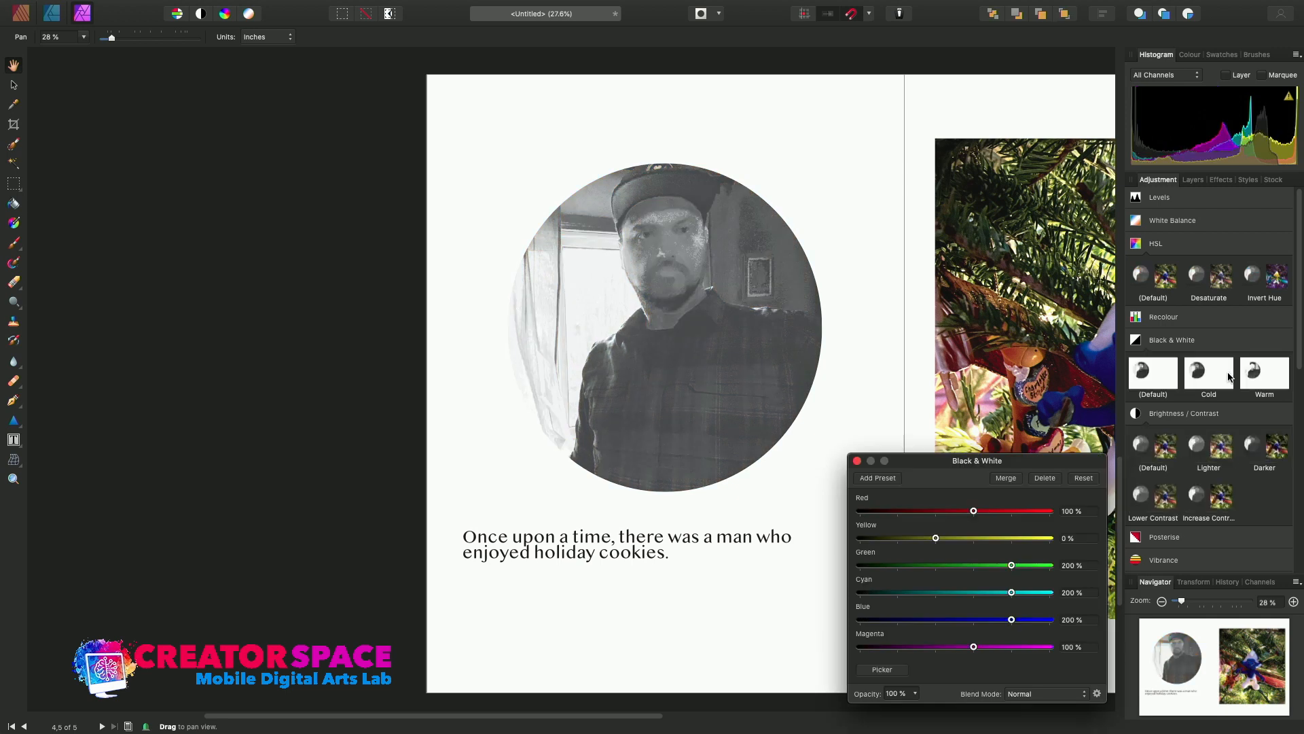
{"action": "left_click", "coordinate": [1278, 378]}
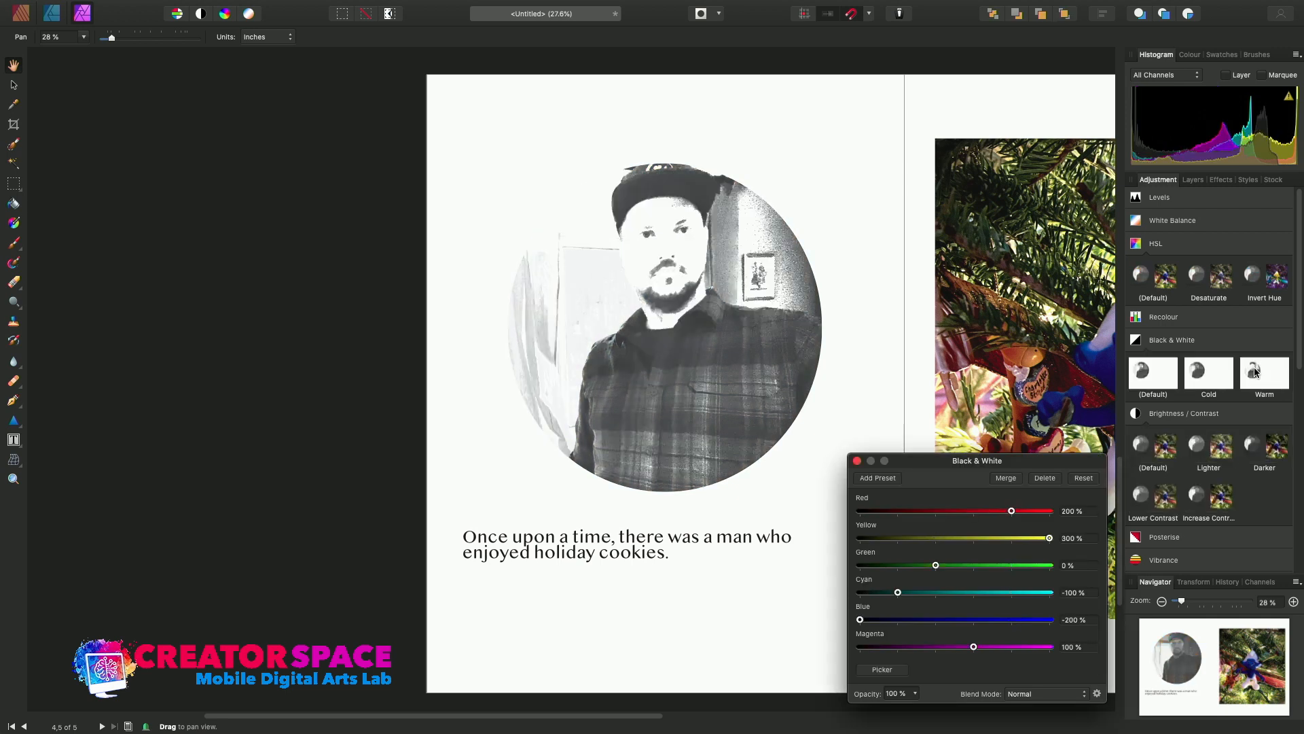
{"action": "left_click", "coordinate": [1143, 368]}
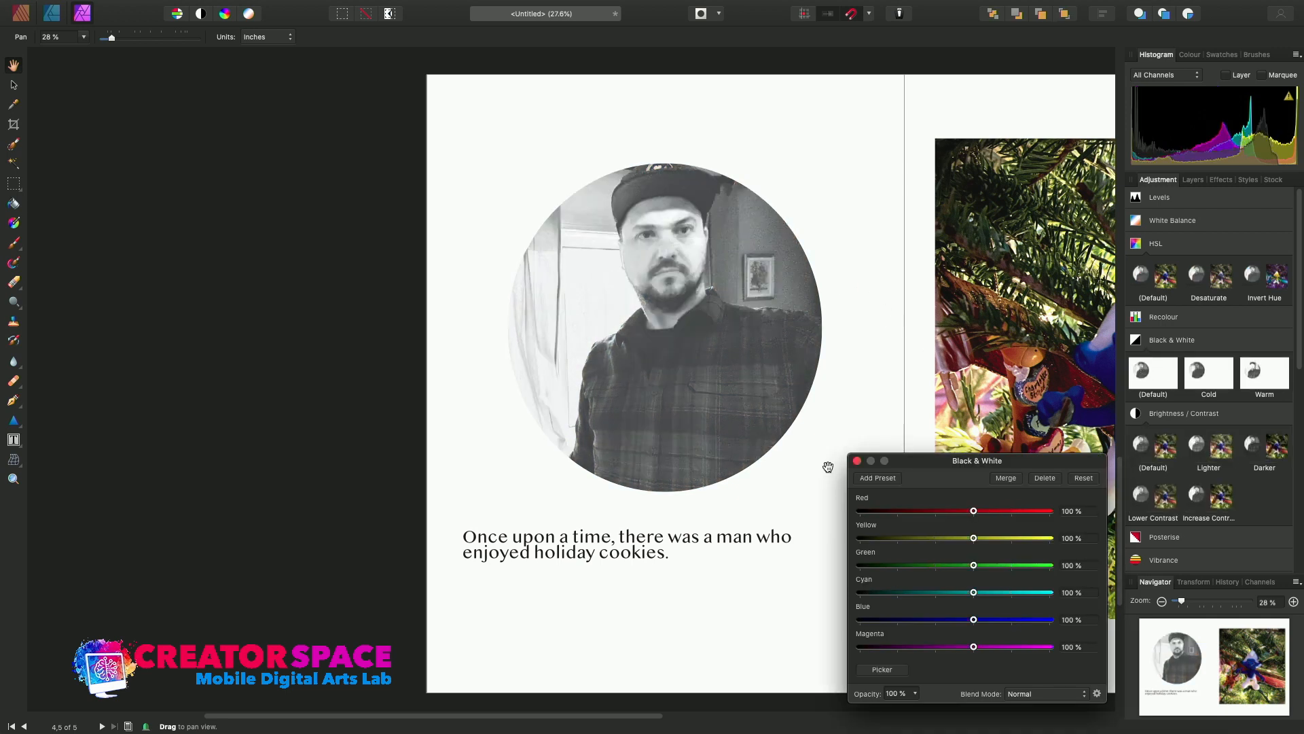
{"action": "mouse_move", "coordinate": [975, 513]}
{"action": "left_mouse_down"}
{"action": "mouse_move", "coordinate": [1008, 515]}
{"action": "mouse_move", "coordinate": [954, 521]}
{"action": "left_mouse_up"}
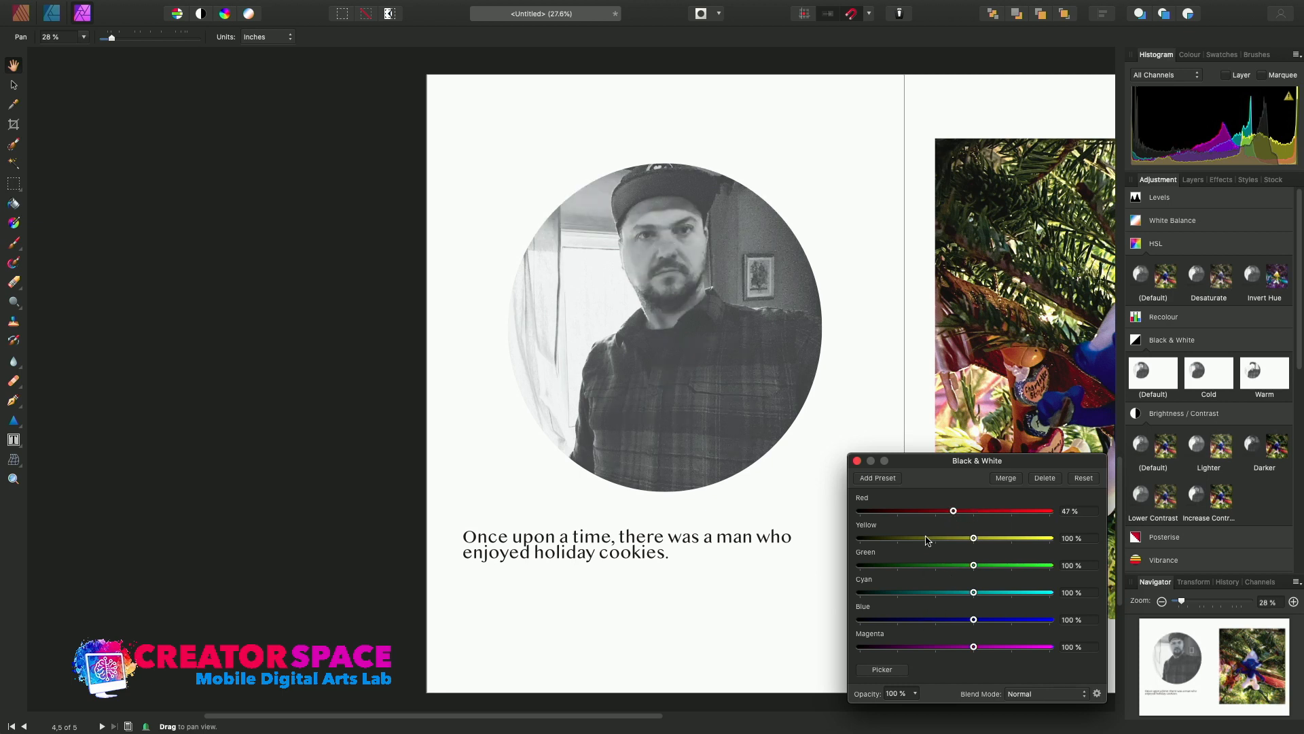
{"action": "left_click", "coordinate": [857, 461]}
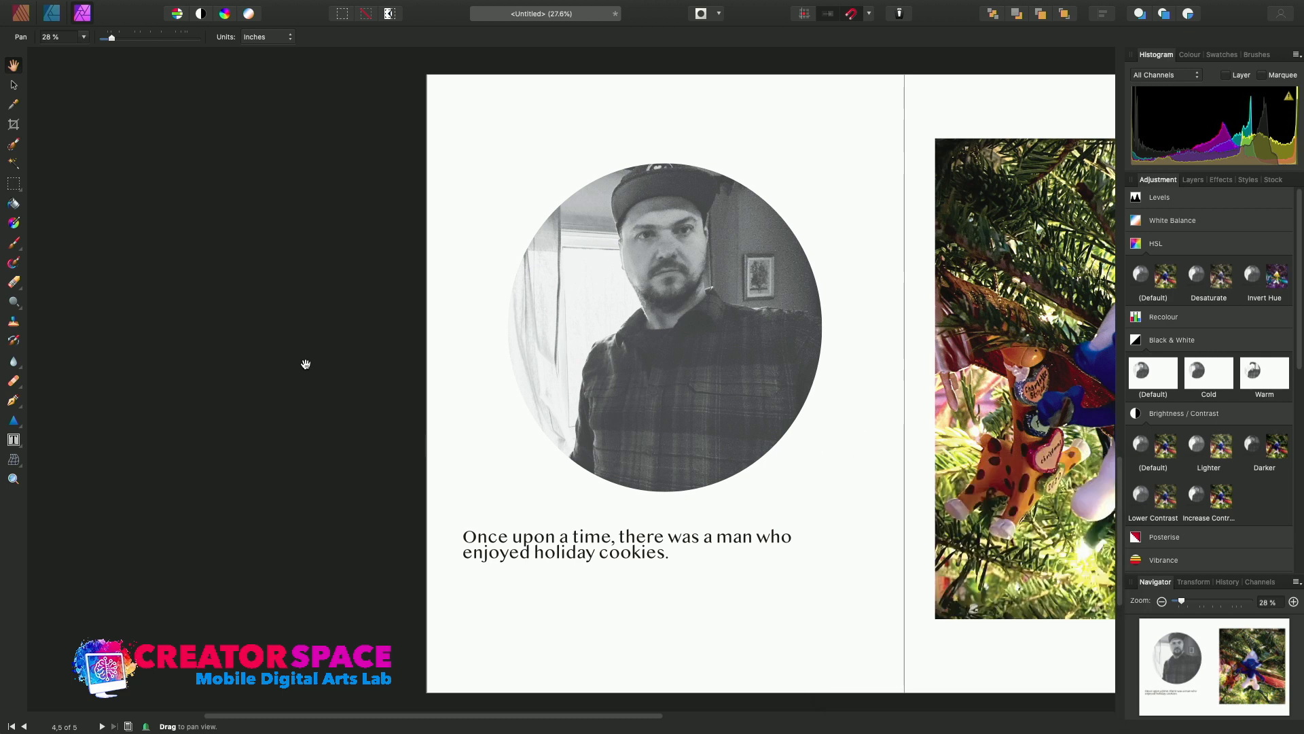
{"action": "left_click", "coordinate": [28, 15]}
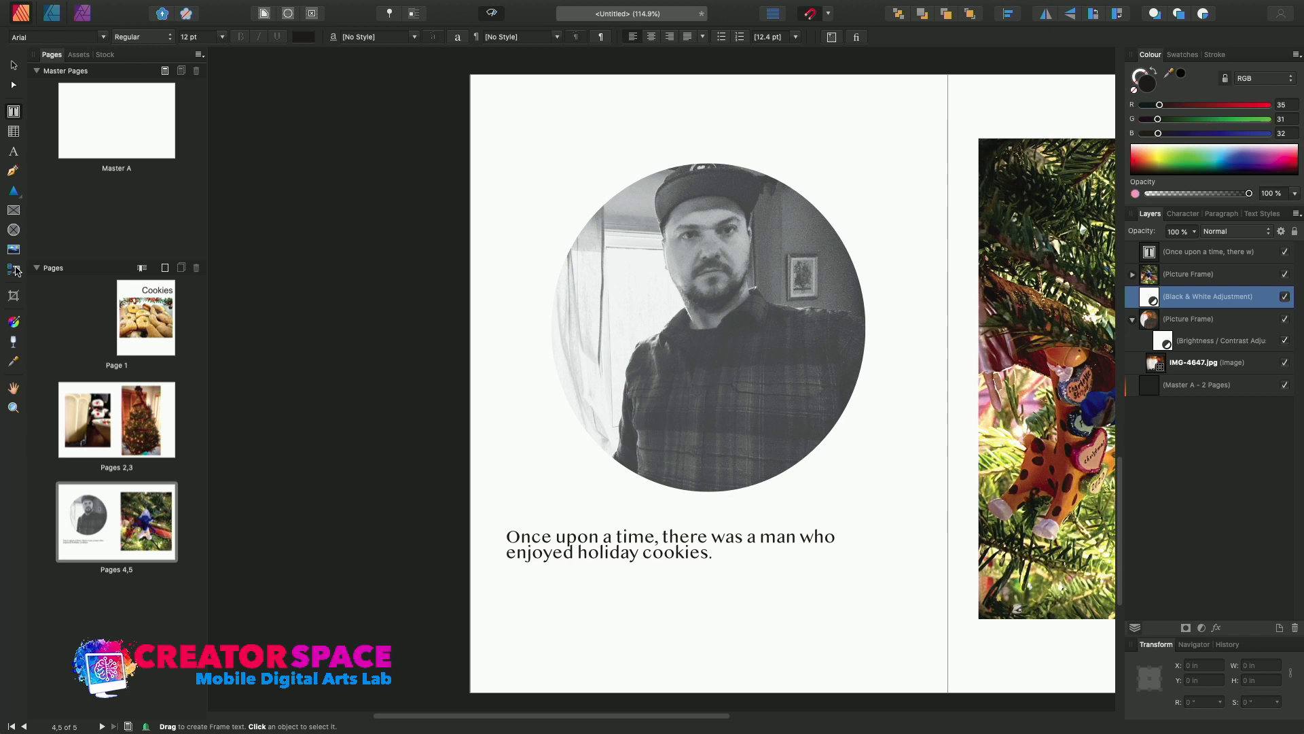
Open Master A and draw a rectangular picture frame over the whole spread, about 17.74 by 11.13 in.
{"action": "left_click", "coordinate": [98, 139]}
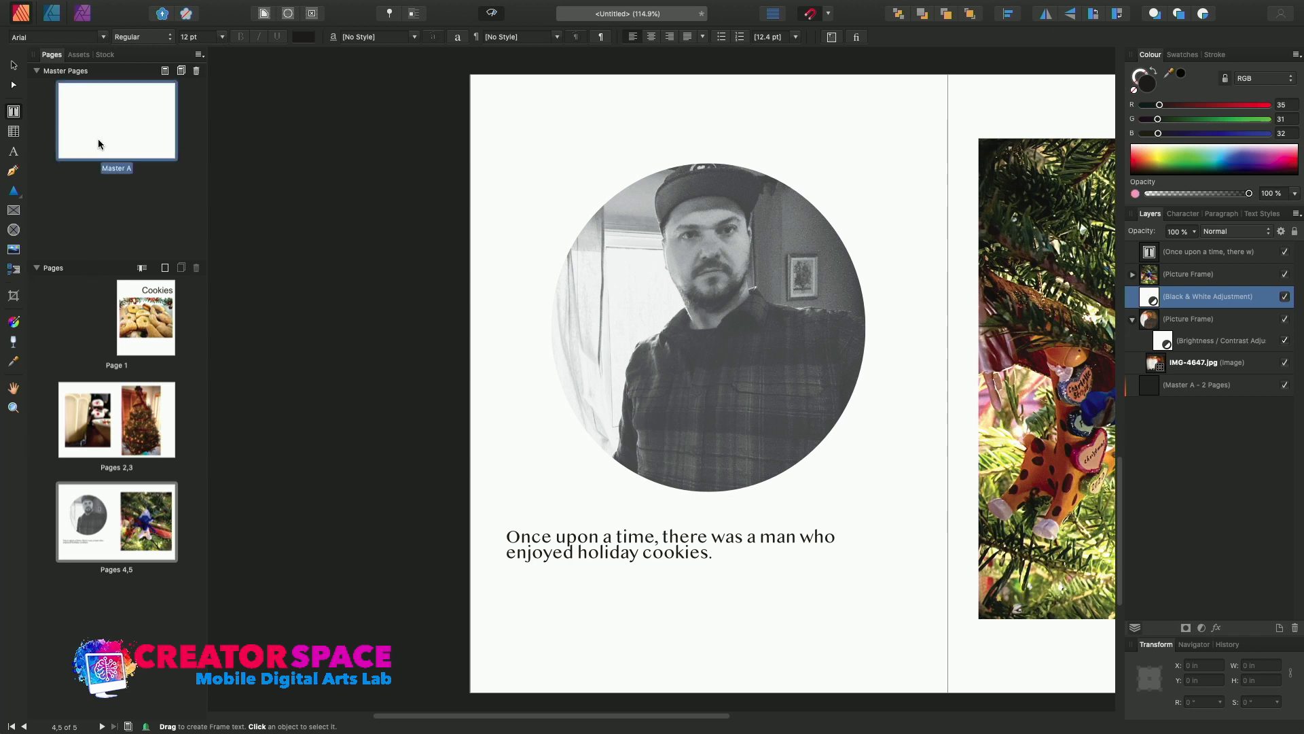
{"action": "double_click", "coordinate": [98, 139]}
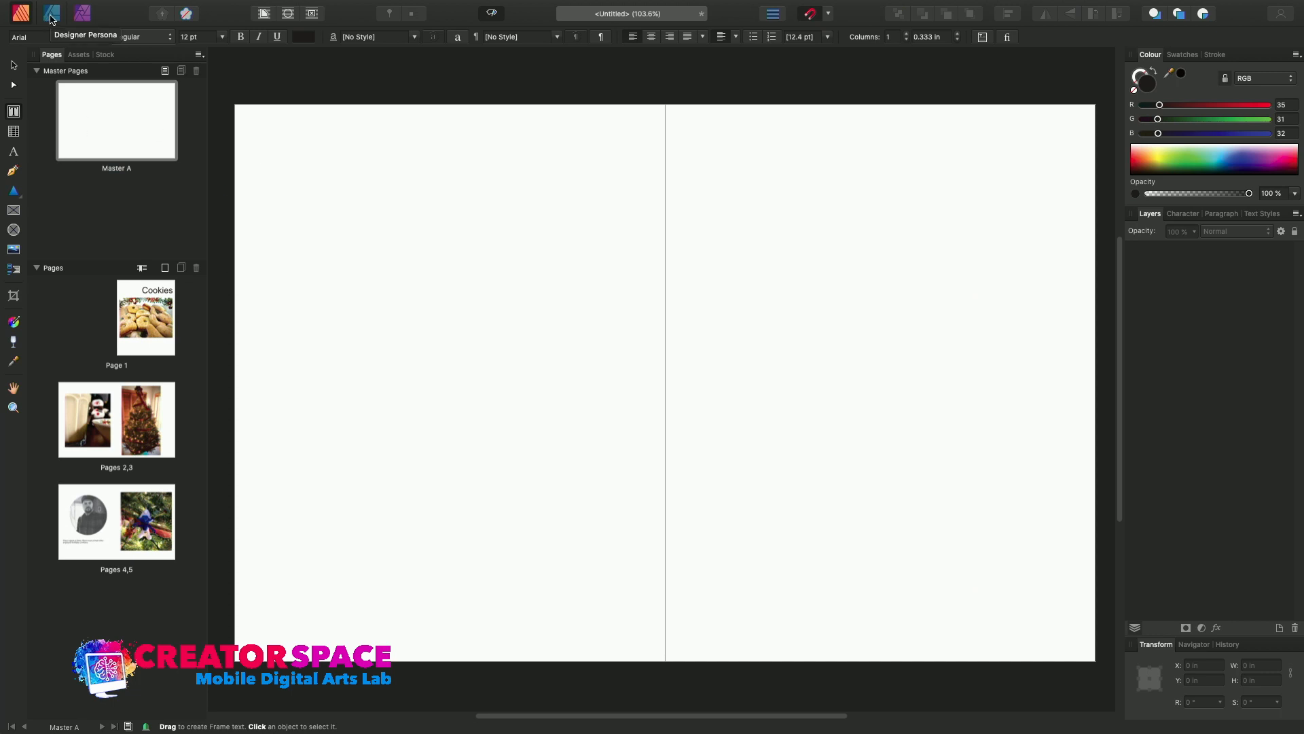
{"action": "left_click", "coordinate": [17, 211]}
{"action": "left_click_drag", "start_coordinate": [231, 104], "coordinate": [1105, 669]}
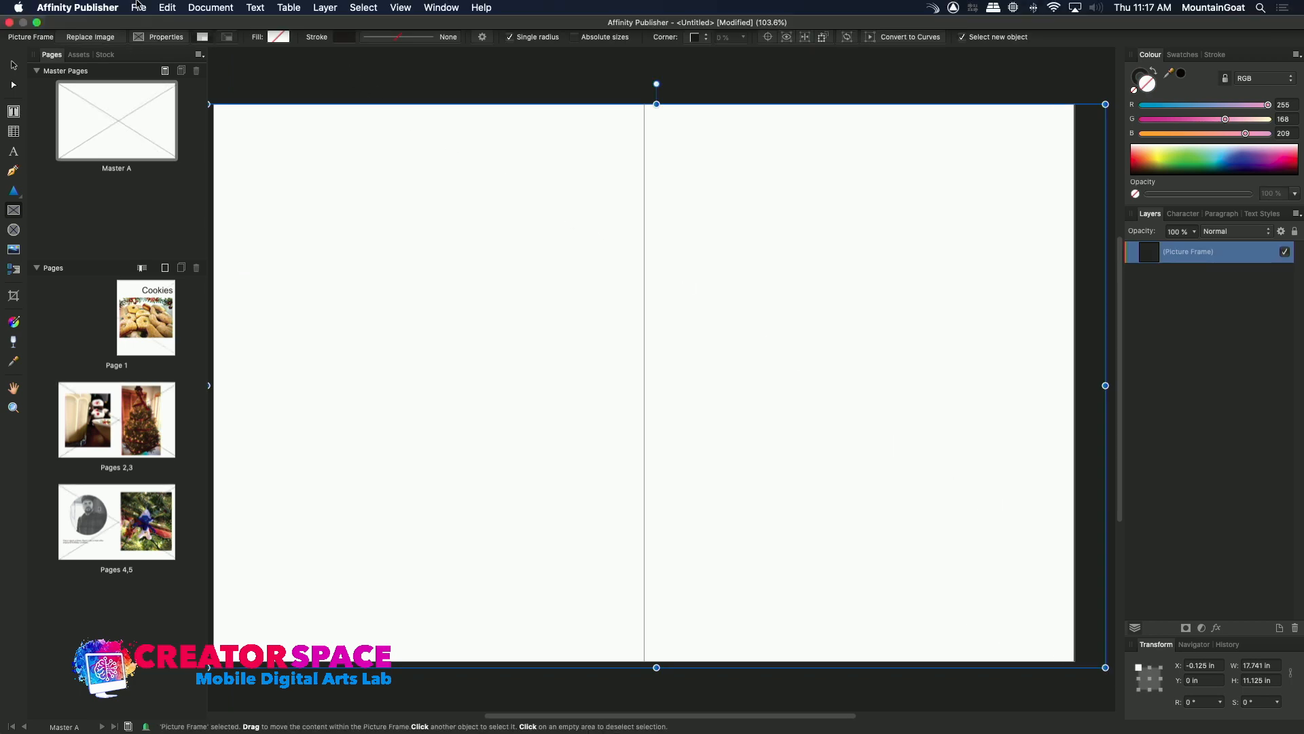
Try placing IMG-4645.jpg in the master page's picture frame and undo the placement.
{"action": "left_click", "coordinate": [137, 7]}
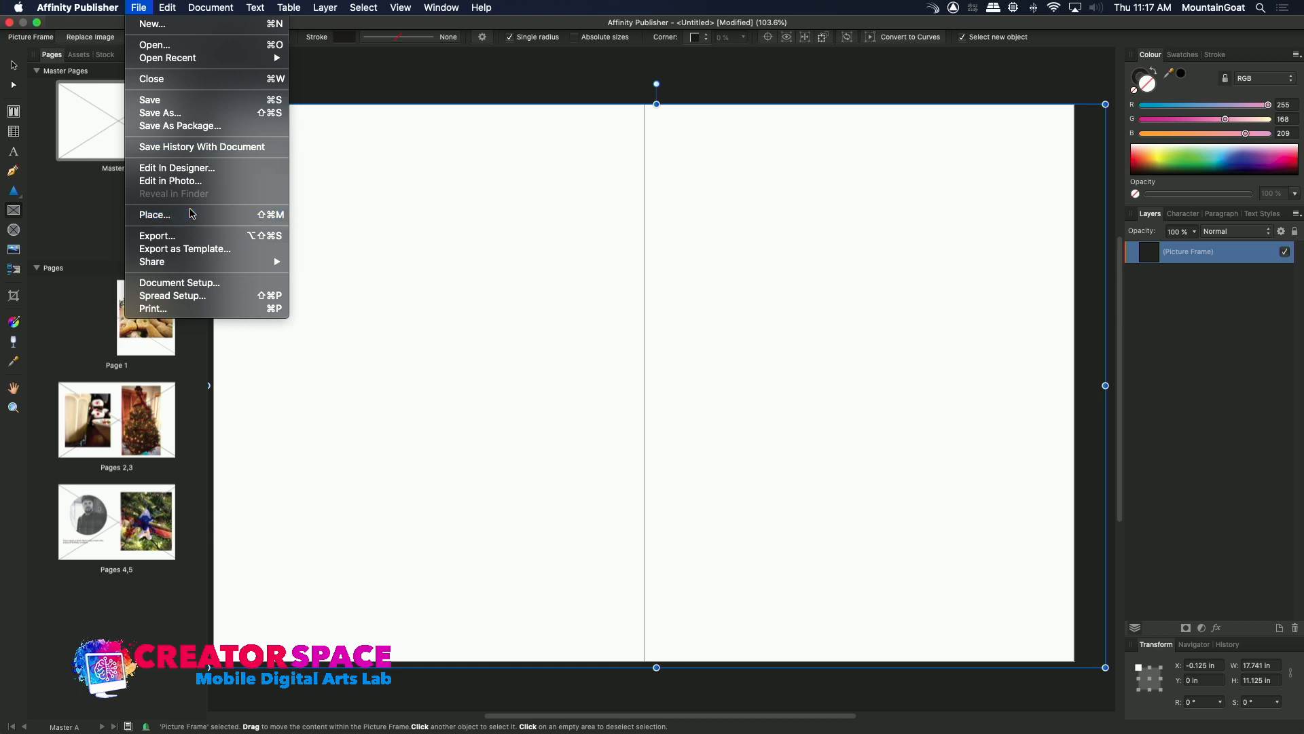
{"action": "left_click", "coordinate": [190, 213]}
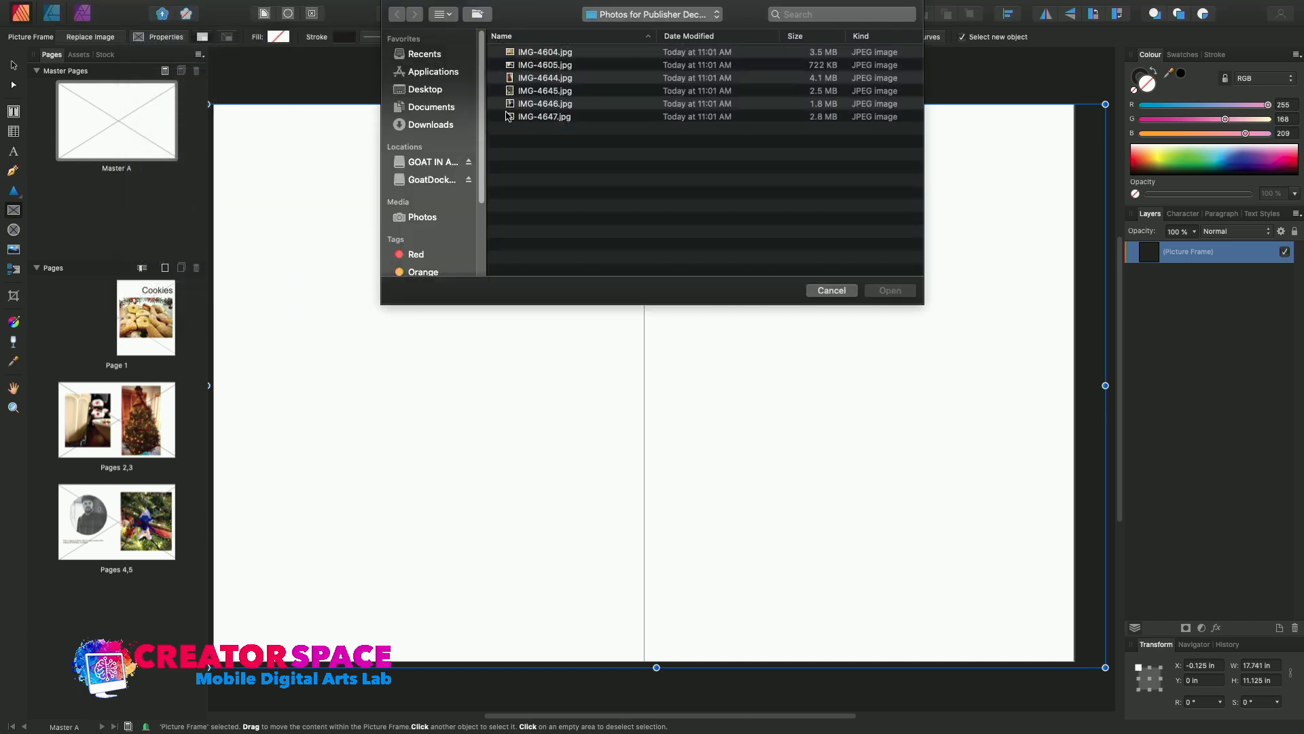
{"action": "left_click", "coordinate": [509, 106]}
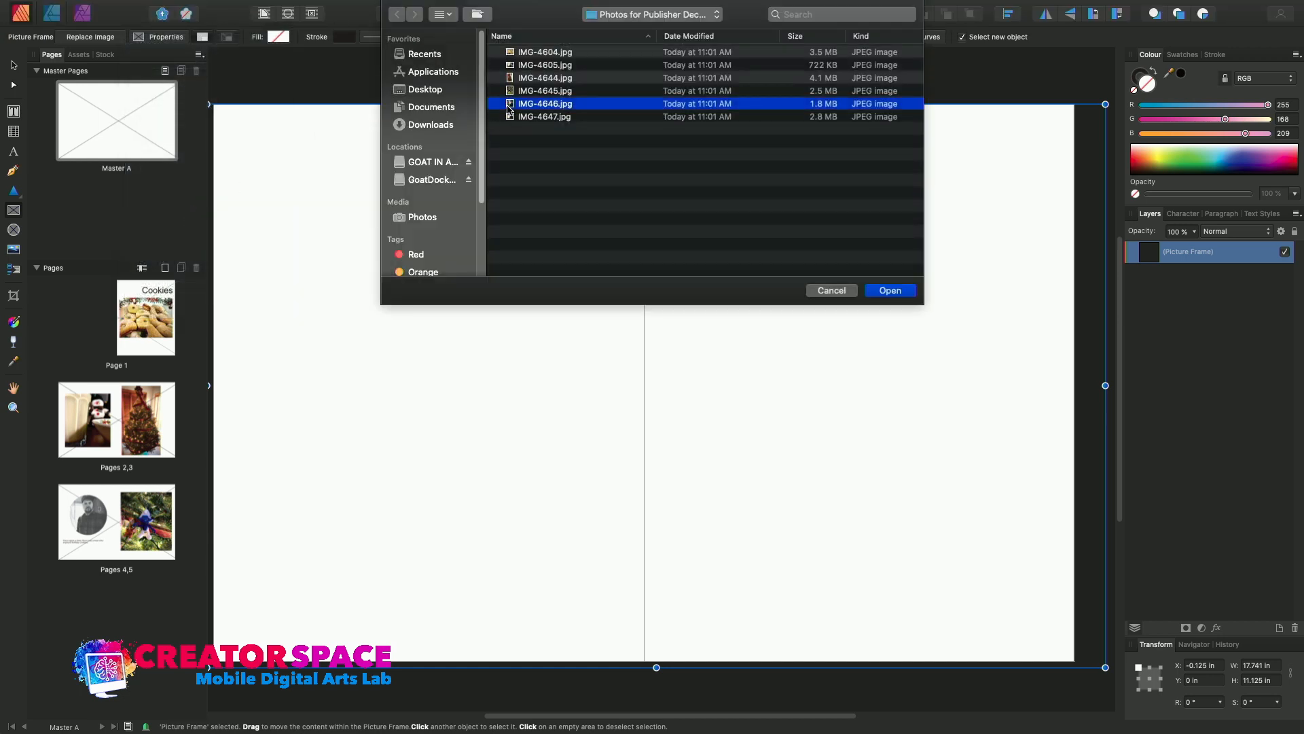
{"action": "left_click", "coordinate": [511, 90]}
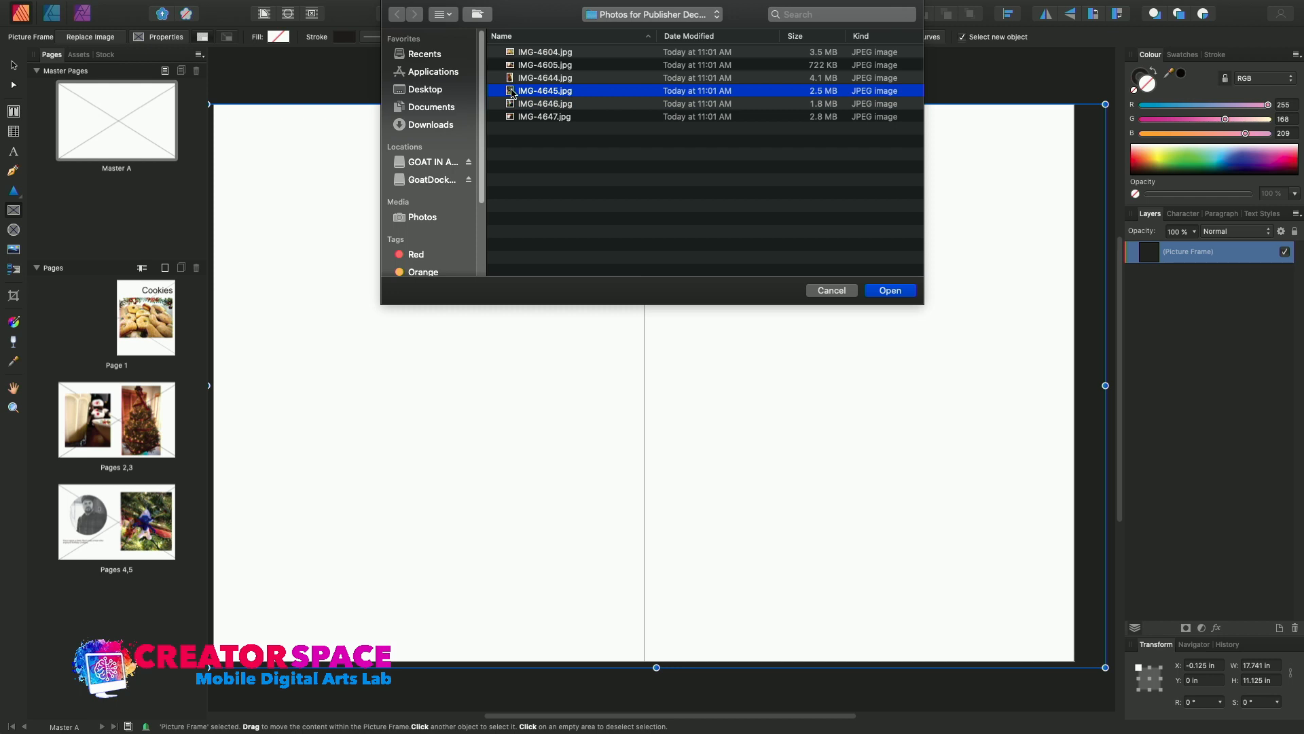
{"action": "double_click", "coordinate": [511, 91]}
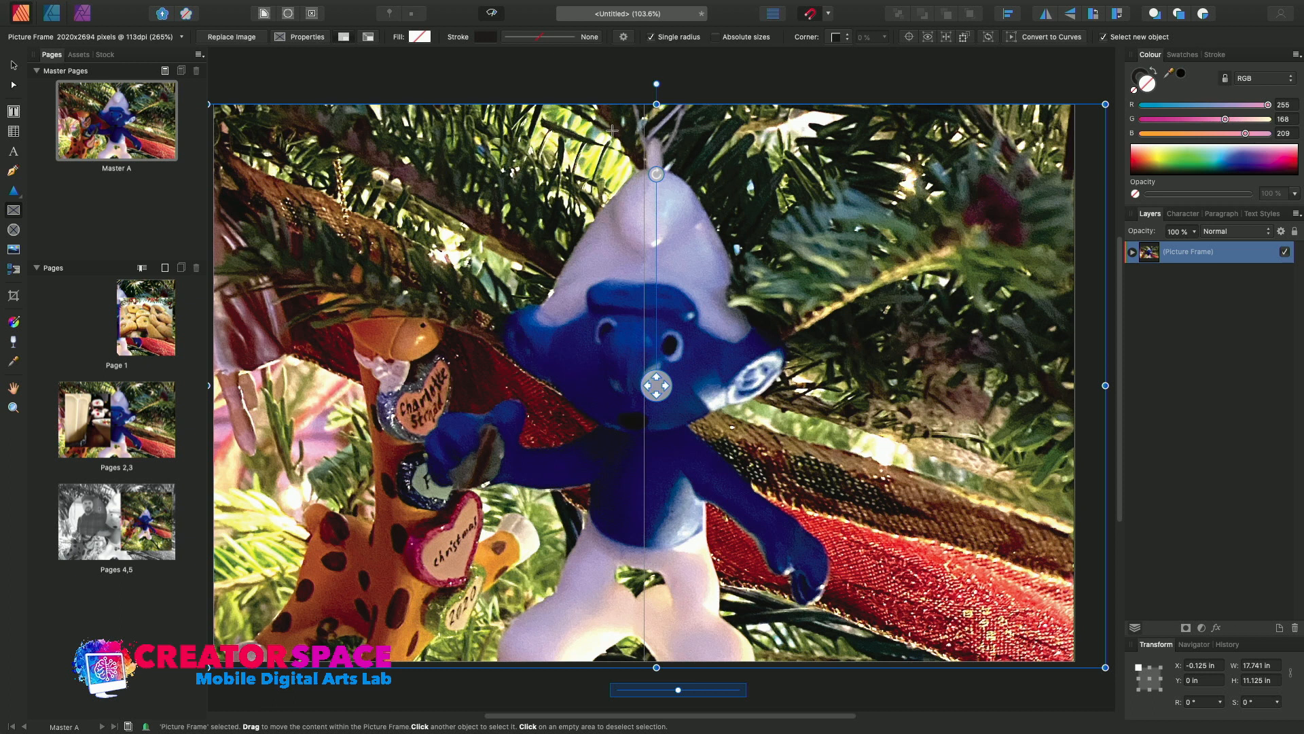
{"action": "key", "text": "super+z"}
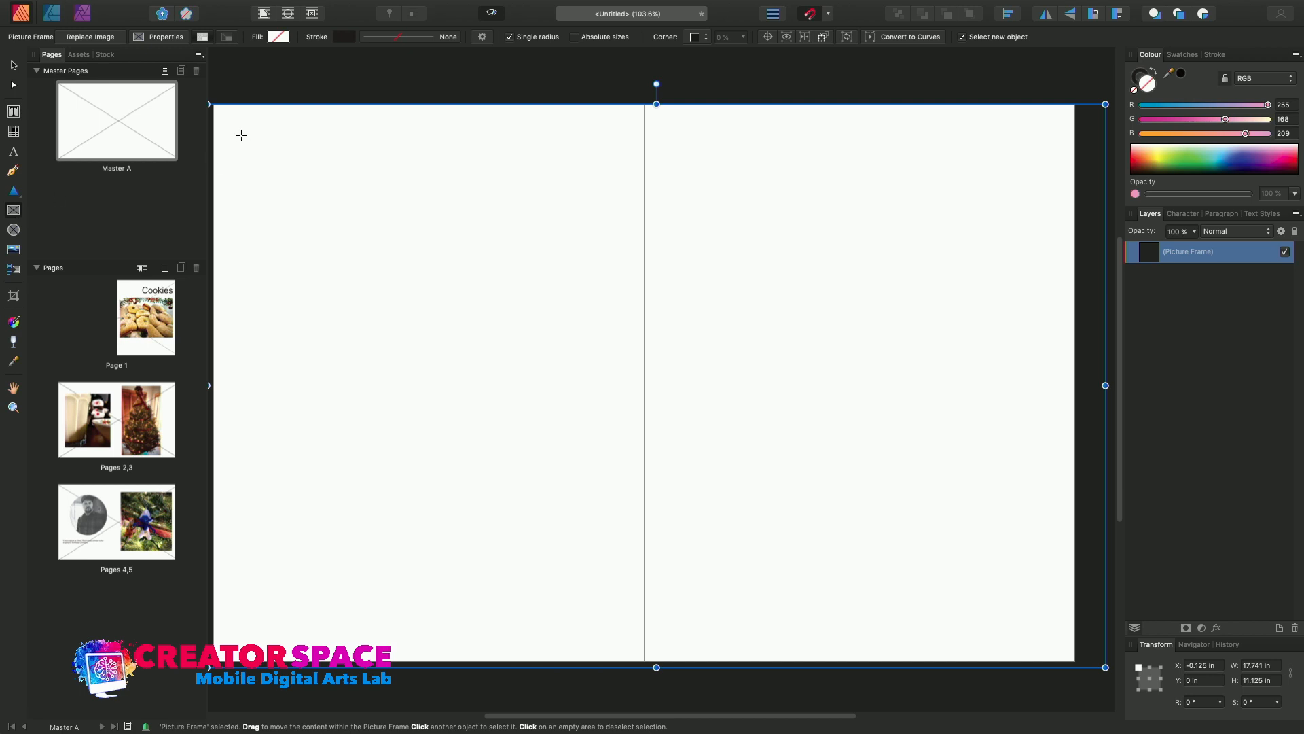
Draw a second picture frame about 12.2 by 7.82 in on Master A, try blue, purple and pink fills, and delete the frame.
{"action": "left_click_drag", "start_coordinate": [342, 179], "coordinate": [960, 574]}
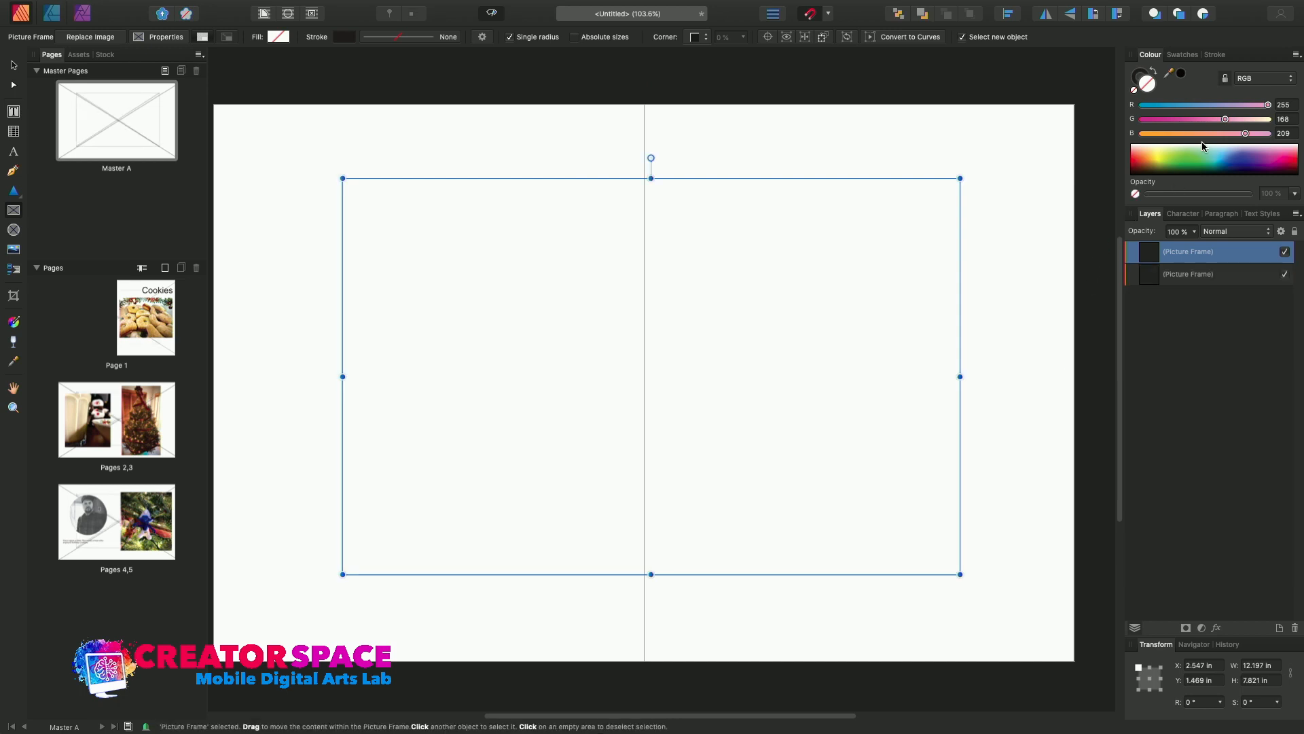
{"action": "left_click", "coordinate": [1221, 162]}
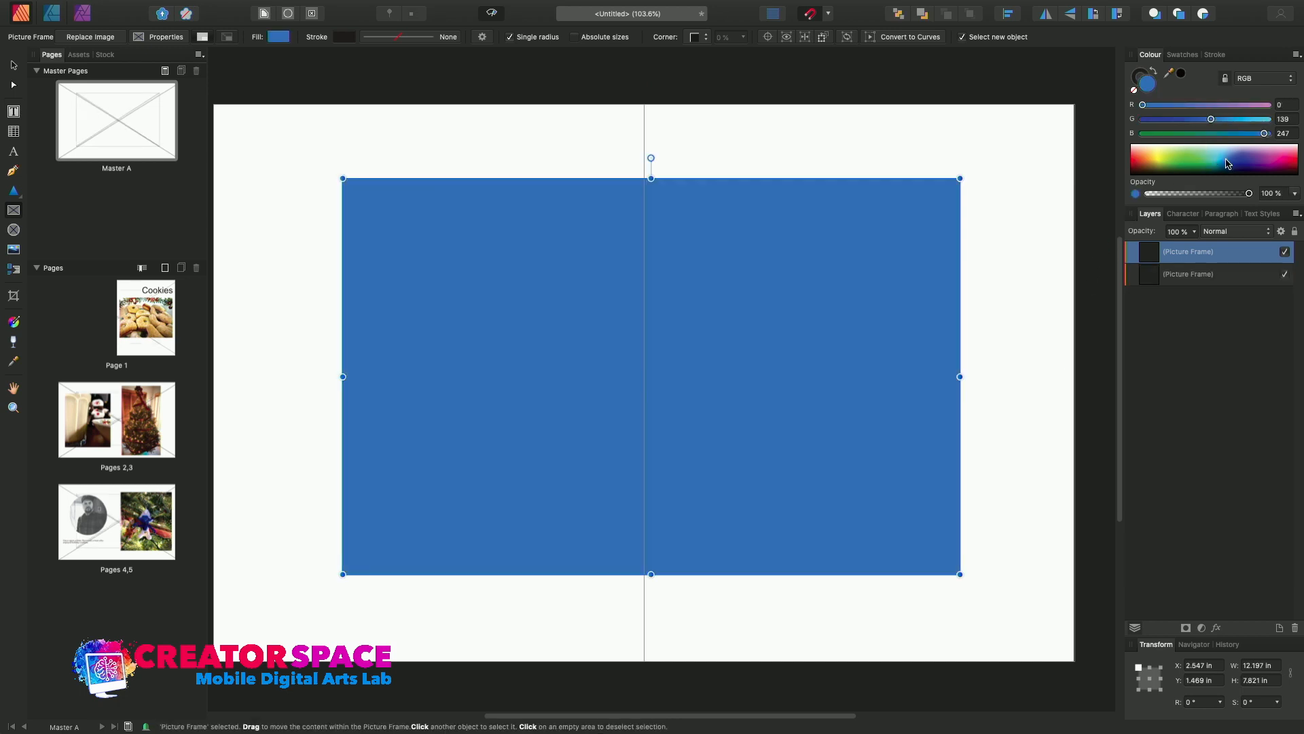
{"action": "left_click", "coordinate": [1265, 161]}
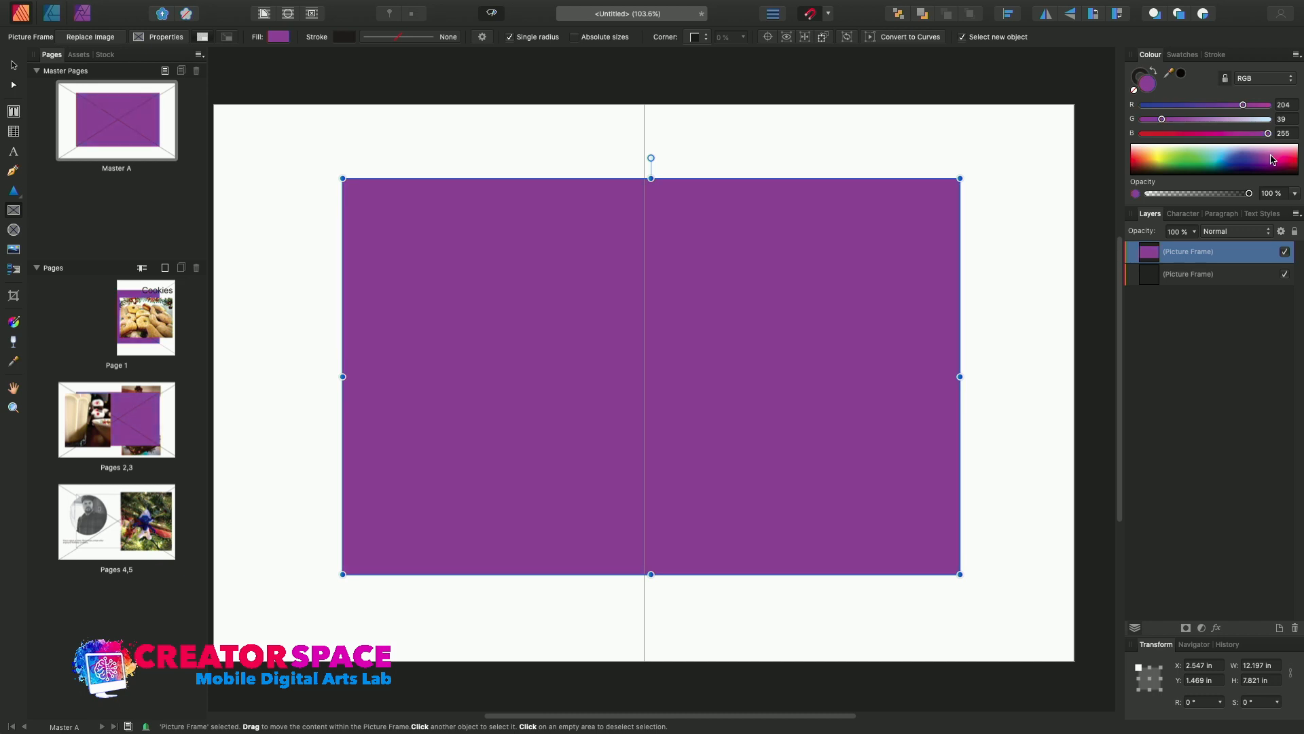
{"action": "left_click", "coordinate": [1281, 156]}
{"action": "left_click", "coordinate": [1260, 156]}
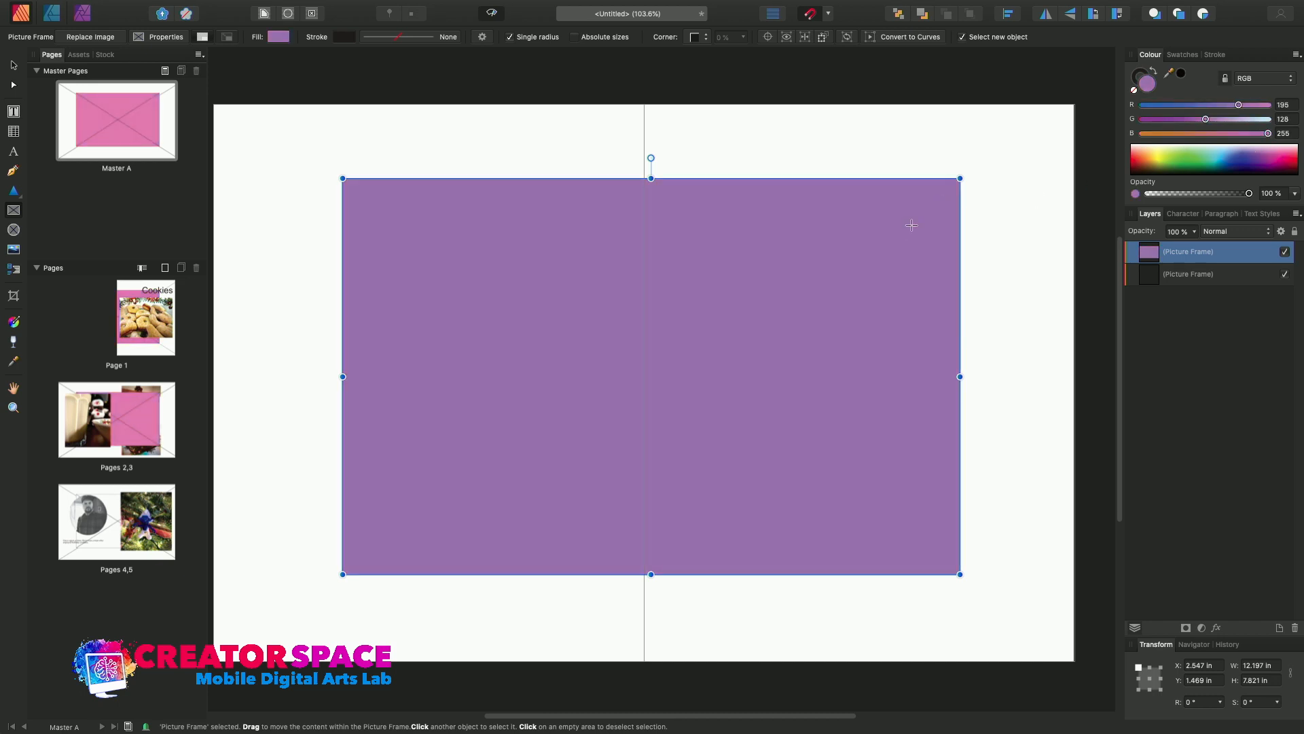
{"action": "key", "text": "Delete"}
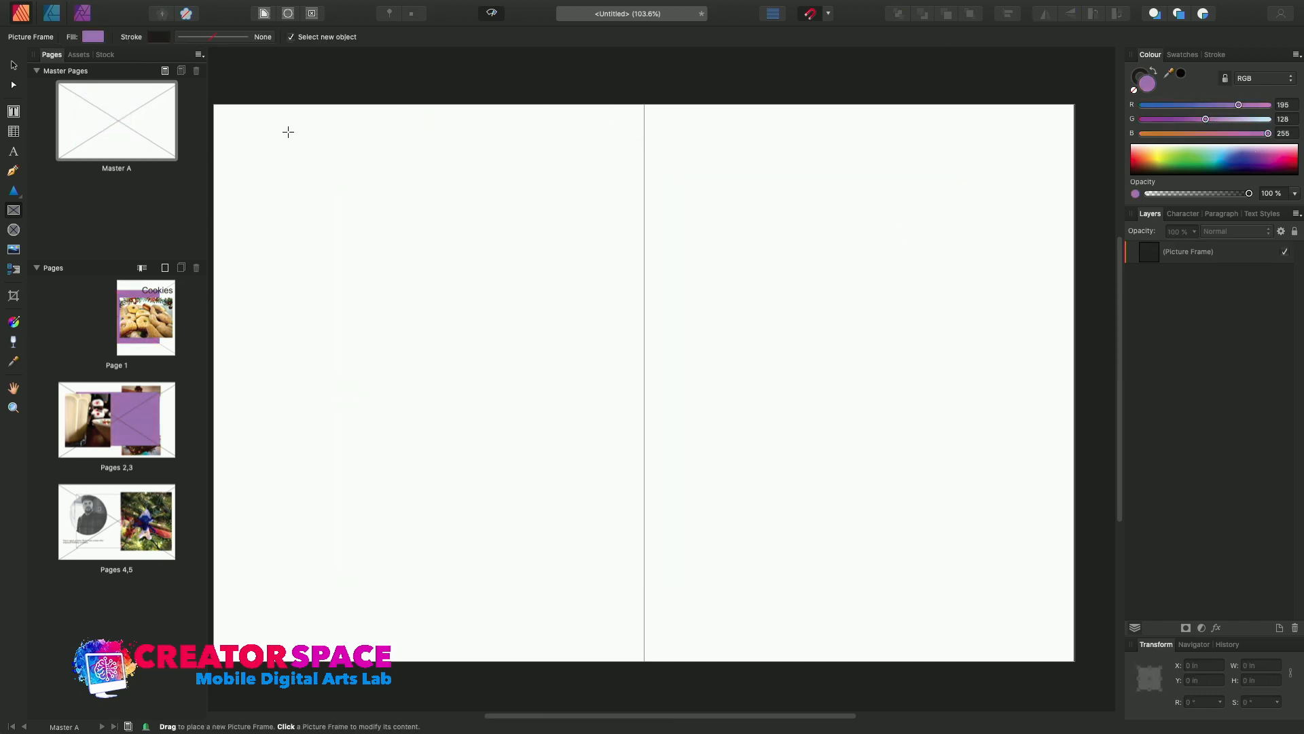
Review page 1, pages 4,5 and pages 2,3, and return to page 1.
{"action": "double_click", "coordinate": [157, 306]}
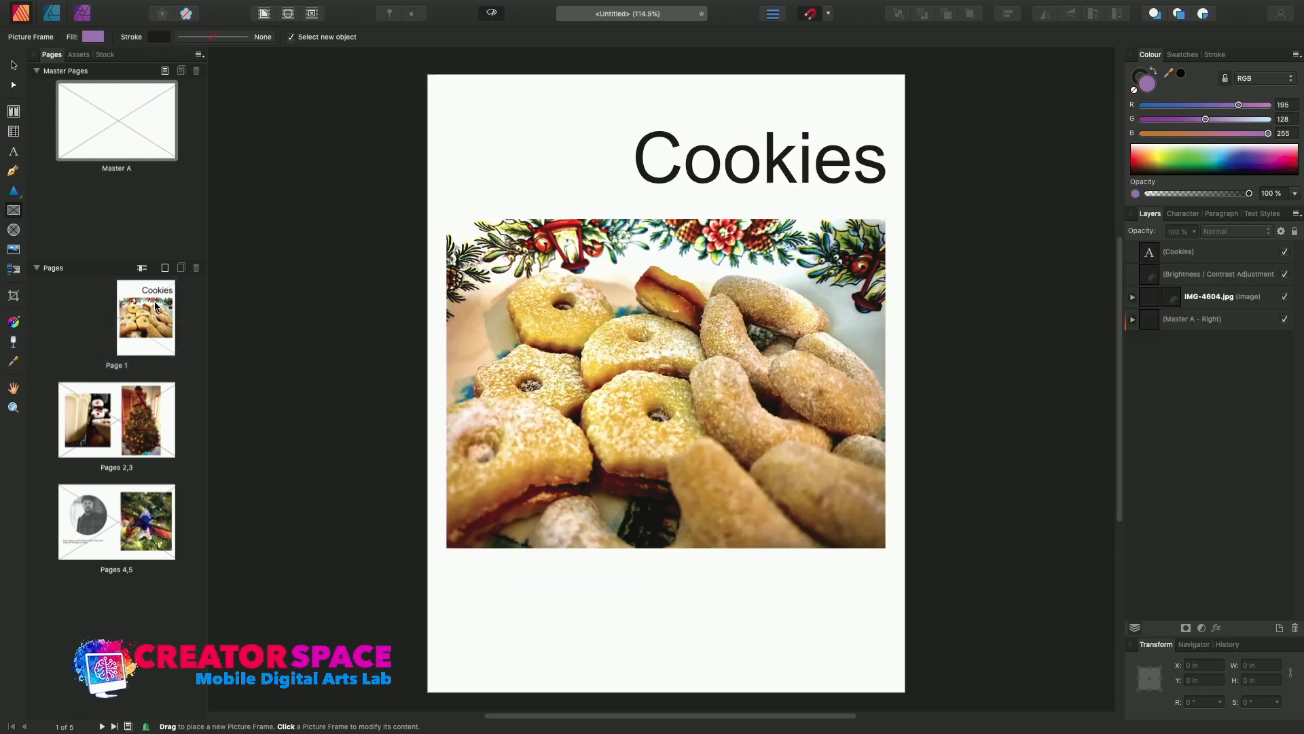
{"action": "double_click", "coordinate": [153, 514]}
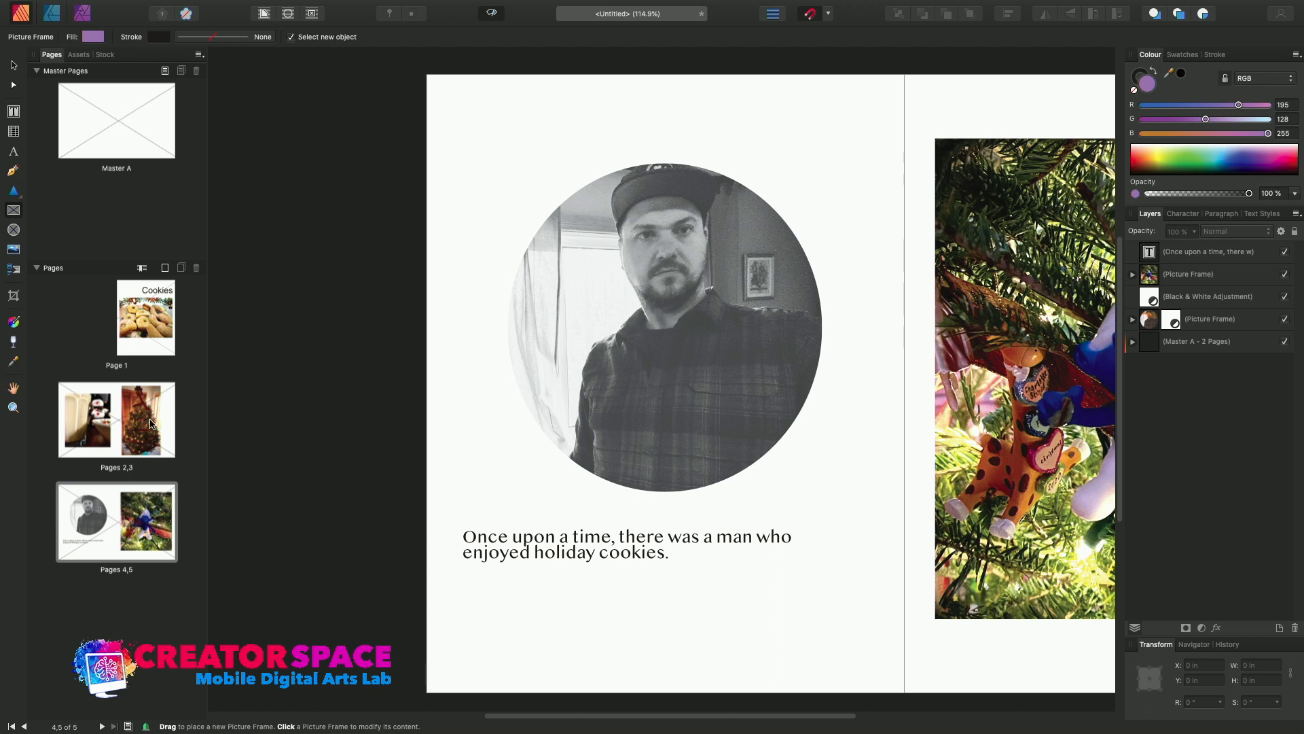
{"action": "double_click", "coordinate": [95, 408]}
{"action": "double_click", "coordinate": [163, 330]}
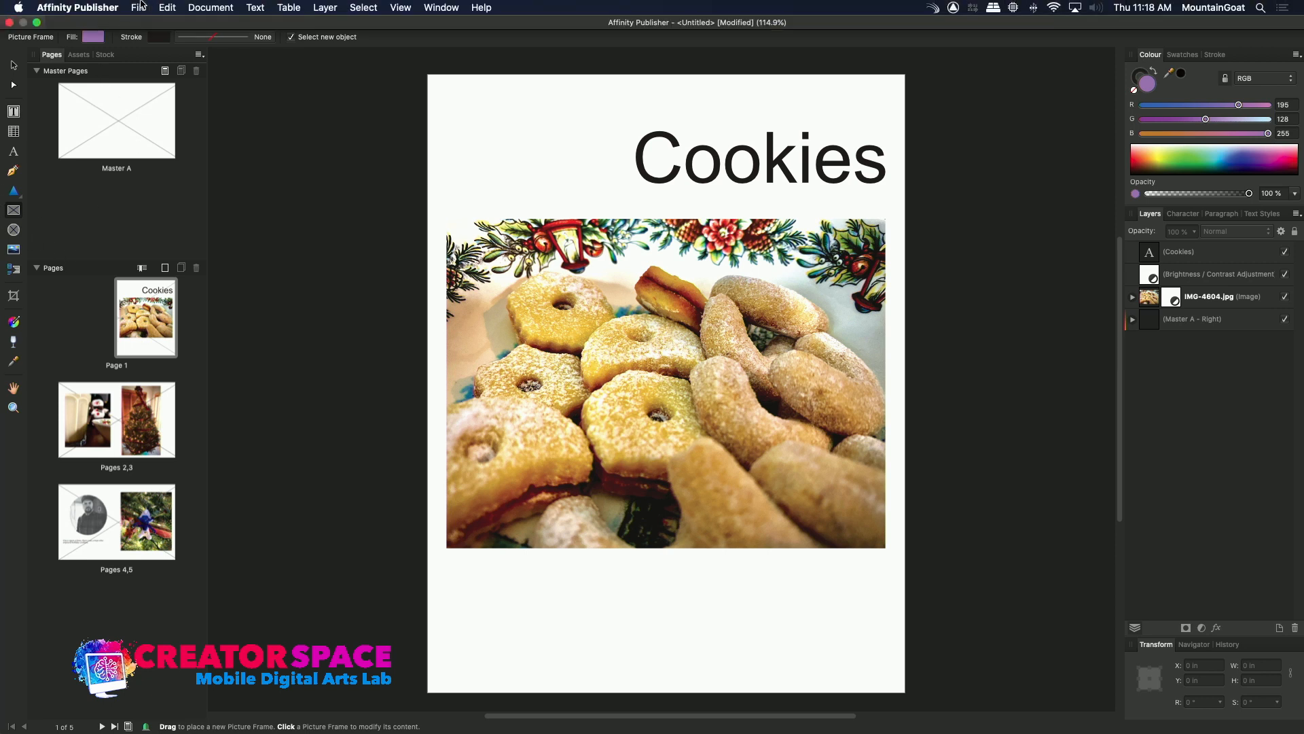
Start saving the document under a new name and create a "Publisher Demo" folder inside Photos for Publisher Dec 2021 in TBMCS Master Class.
{"action": "left_click", "coordinate": [139, 6]}
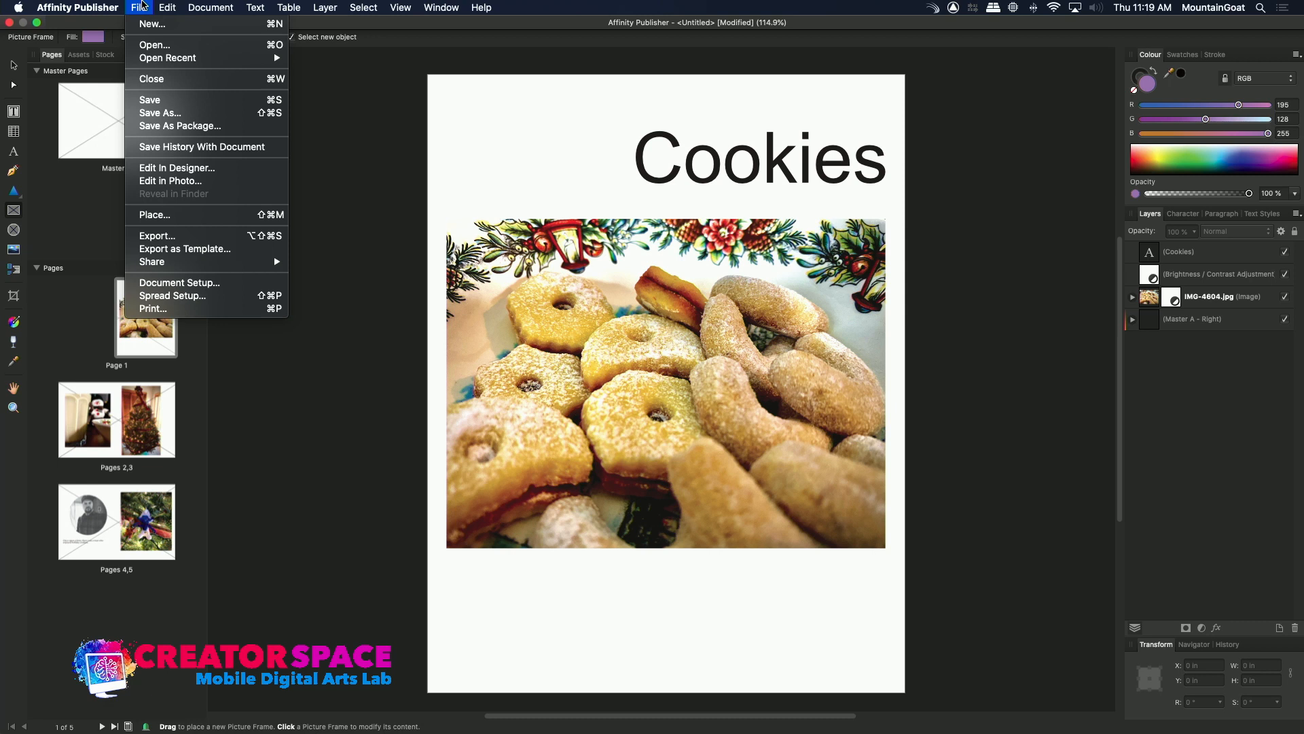
{"action": "left_click", "coordinate": [152, 114]}
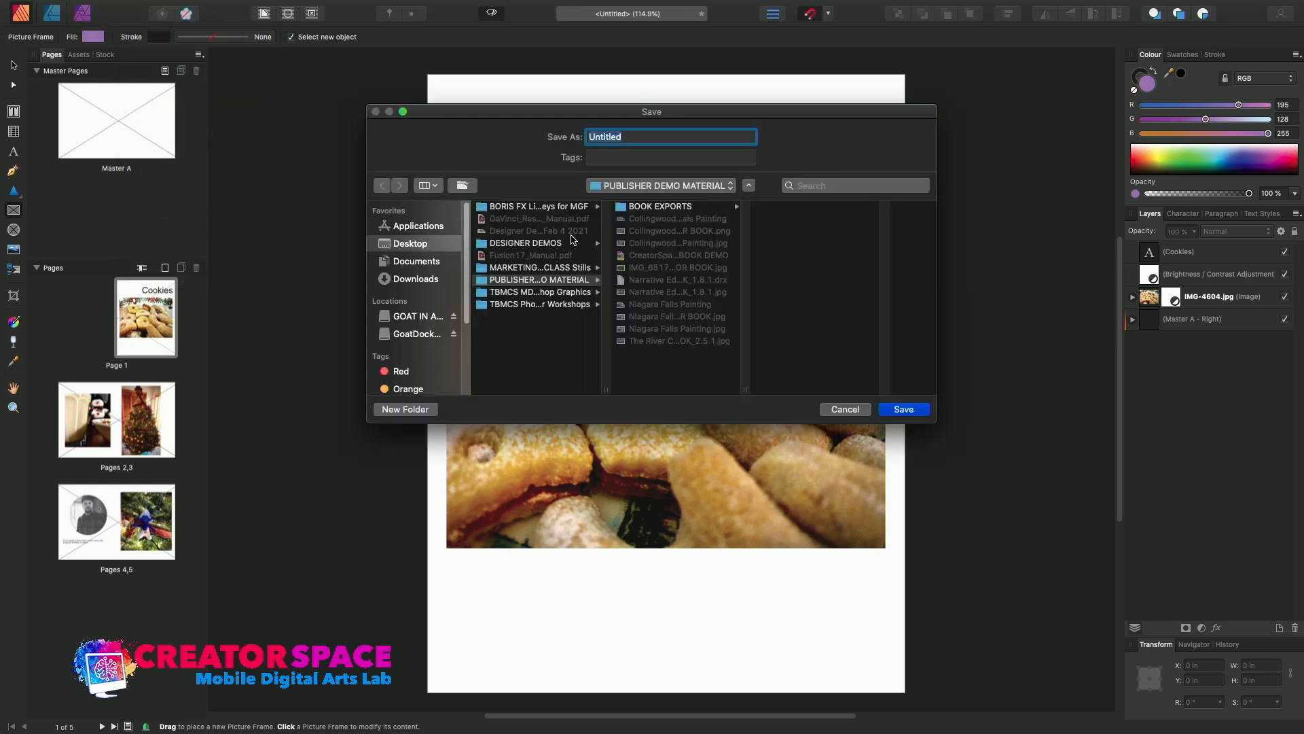
{"action": "left_click", "coordinate": [412, 320]}
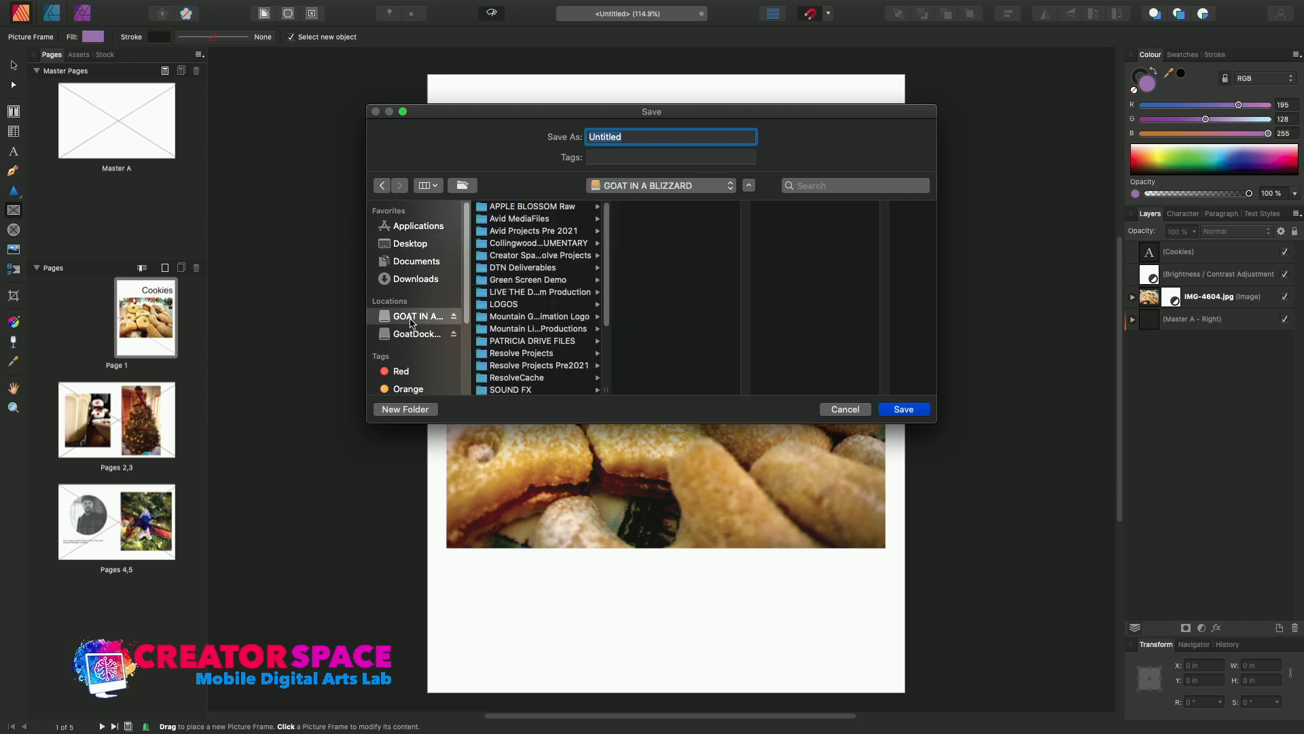
{"action": "scroll", "coordinate": [596, 367], "scroll_direction": "down", "scroll_amount": 5}
{"action": "scroll", "coordinate": [596, 368], "scroll_direction": "down", "scroll_amount": 2}
{"action": "left_click", "coordinate": [518, 377]}
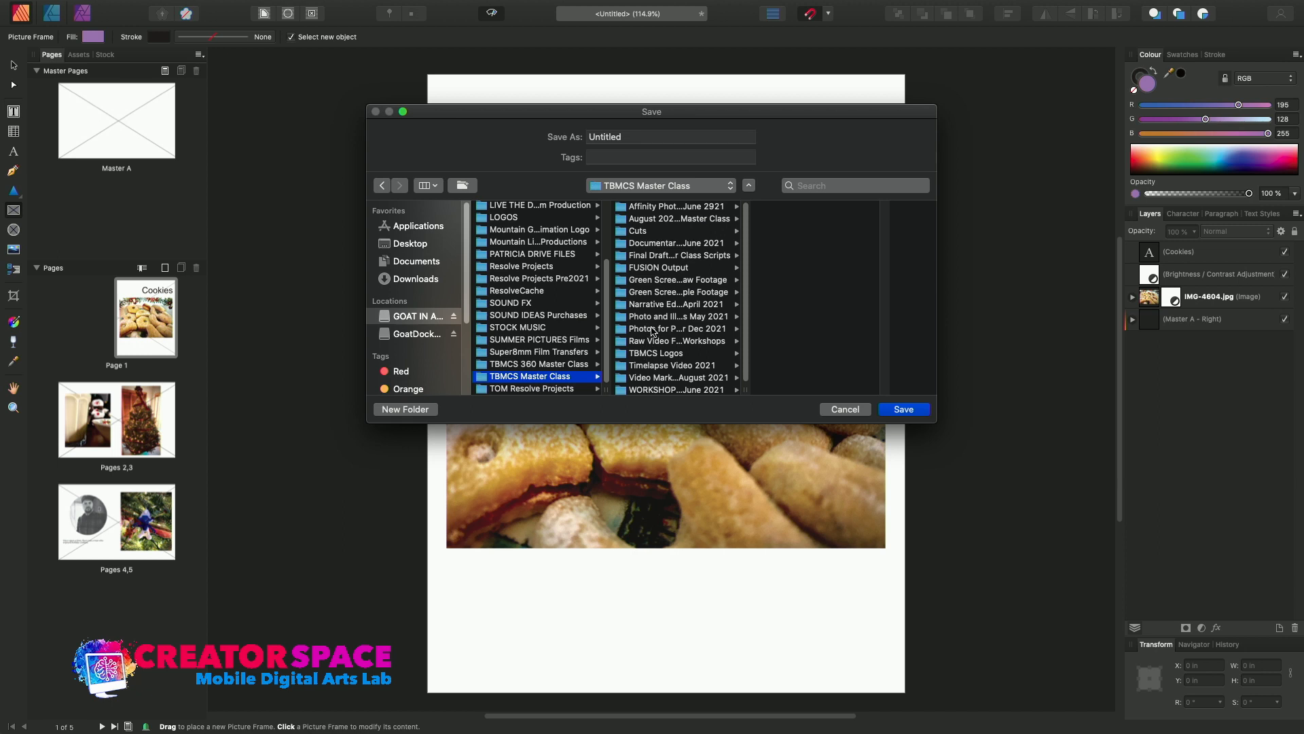
{"action": "left_click", "coordinate": [653, 331]}
{"action": "left_click", "coordinate": [407, 411]}
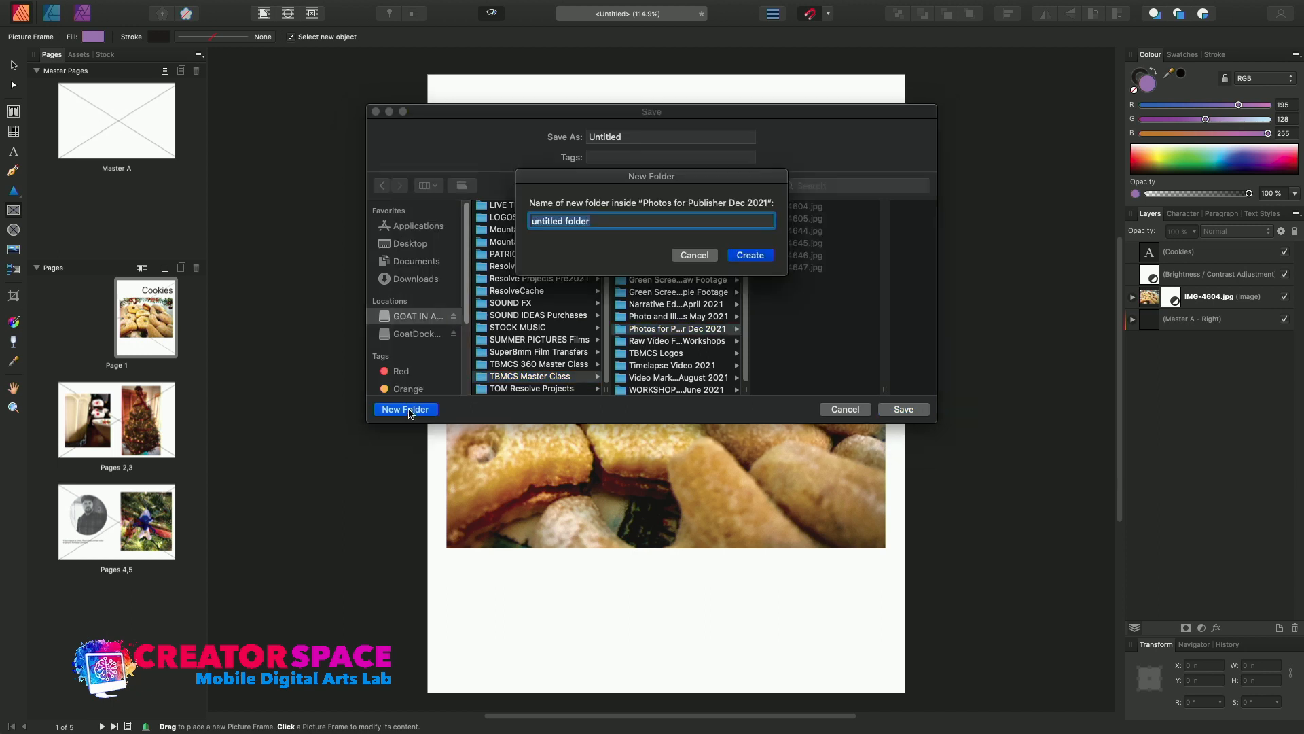
{"action": "type", "text": "P"}
{"action": "type", "text": "ublisher Demo"}
{"action": "left_click", "coordinate": [747, 256]}
Set the name of the file being saved to "YearEnd PhotoBook".
{"action": "left_click", "coordinate": [617, 136]}
{"action": "double_click", "coordinate": [617, 136]}
{"action": "key", "text": "BackSpace"}
{"action": "type", "text": "UearEnd P"}
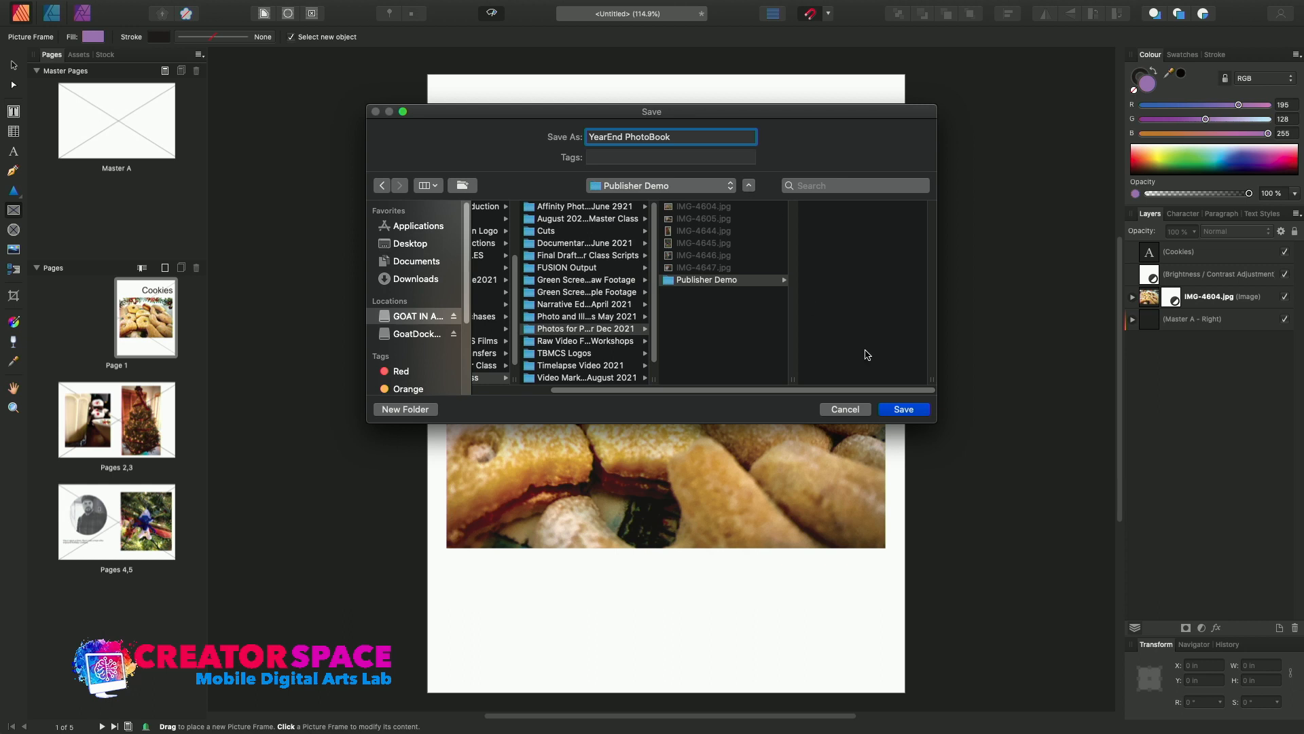
Save the document as YearEnd PhotoBook in the Publisher Demo folder.
{"action": "left_click", "coordinate": [904, 409]}
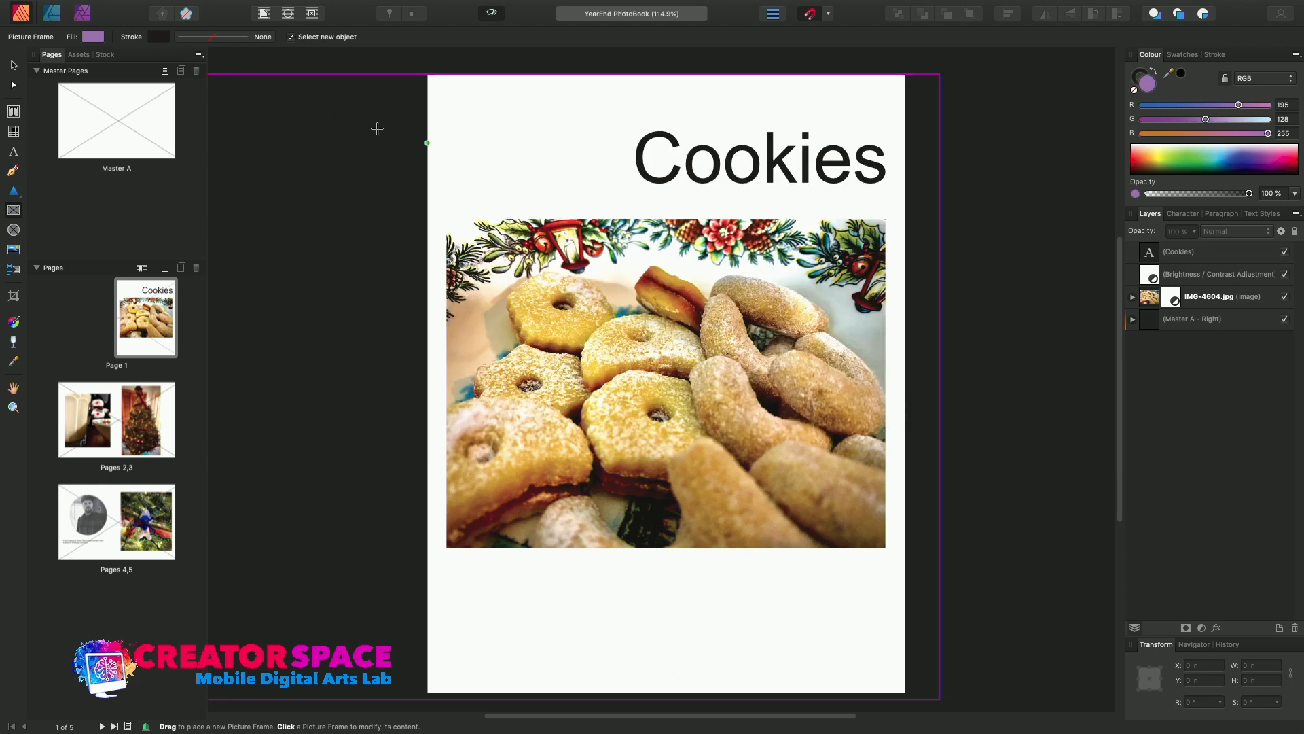
Export all pages as a high-quality digital PDF at 300 DPI, named YearEnd PhotoBook, into the BOOK EXPORTS folder.
{"action": "mouse_move", "coordinate": [202, 3]}
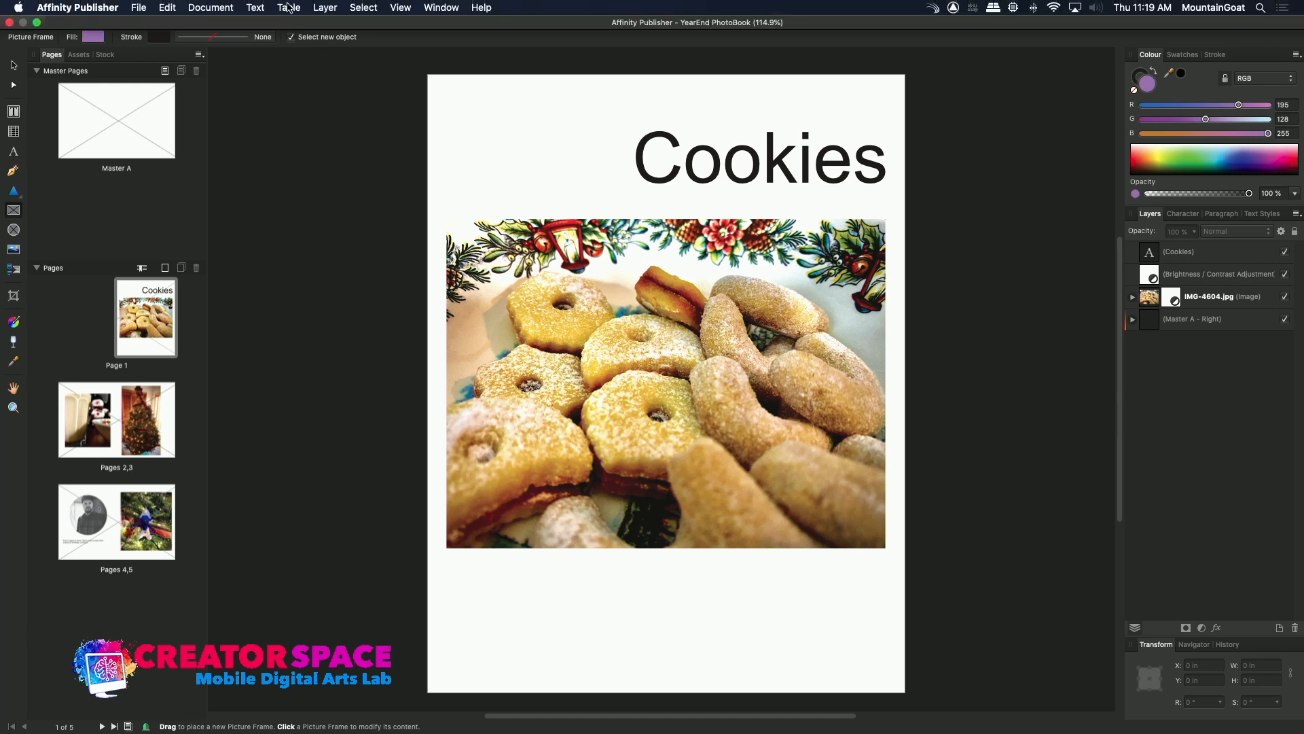
{"action": "left_click", "coordinate": [194, 9]}
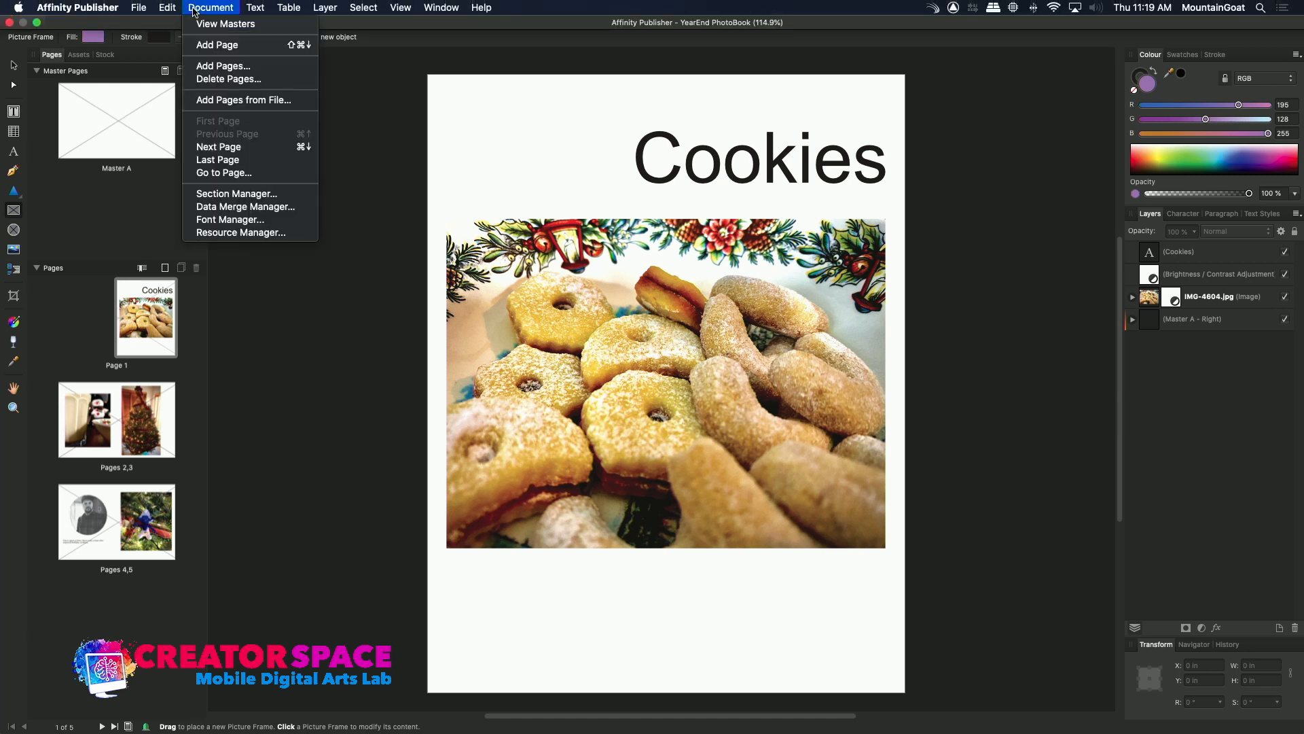
{"action": "mouse_move", "coordinate": [145, 9]}
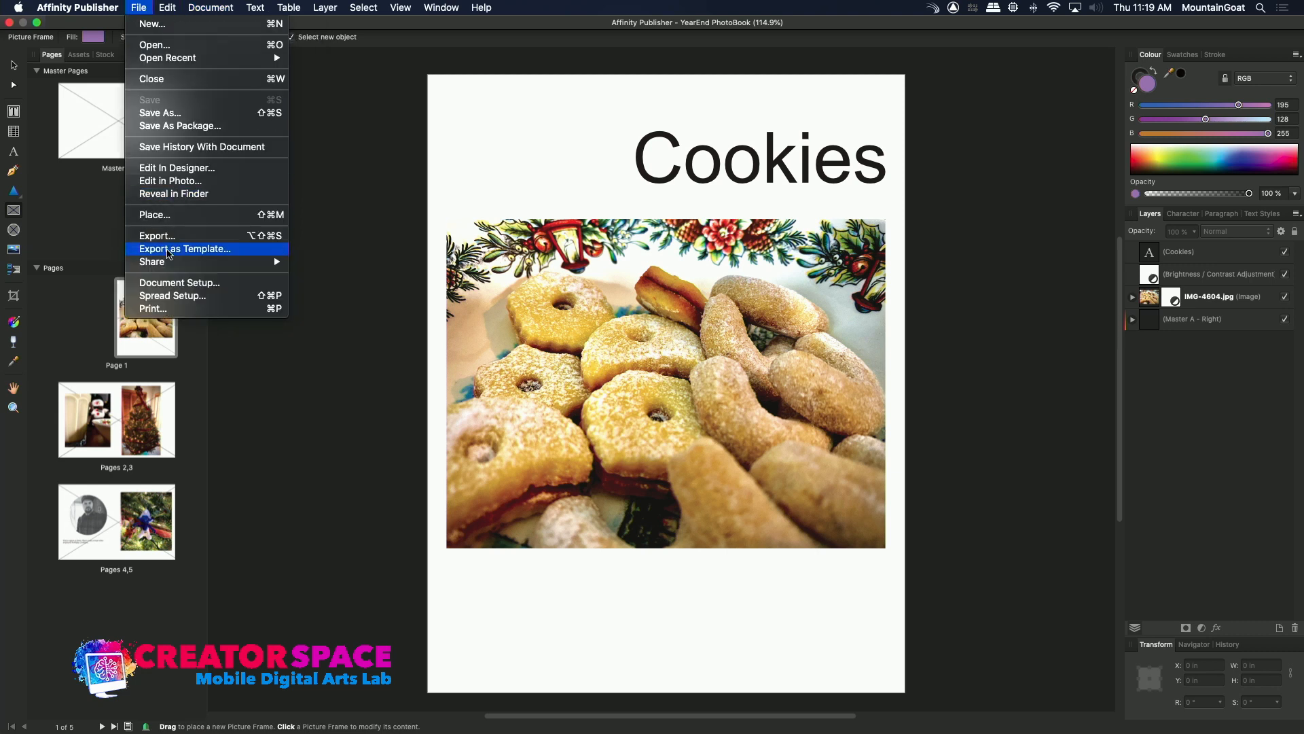
{"action": "left_click", "coordinate": [162, 236]}
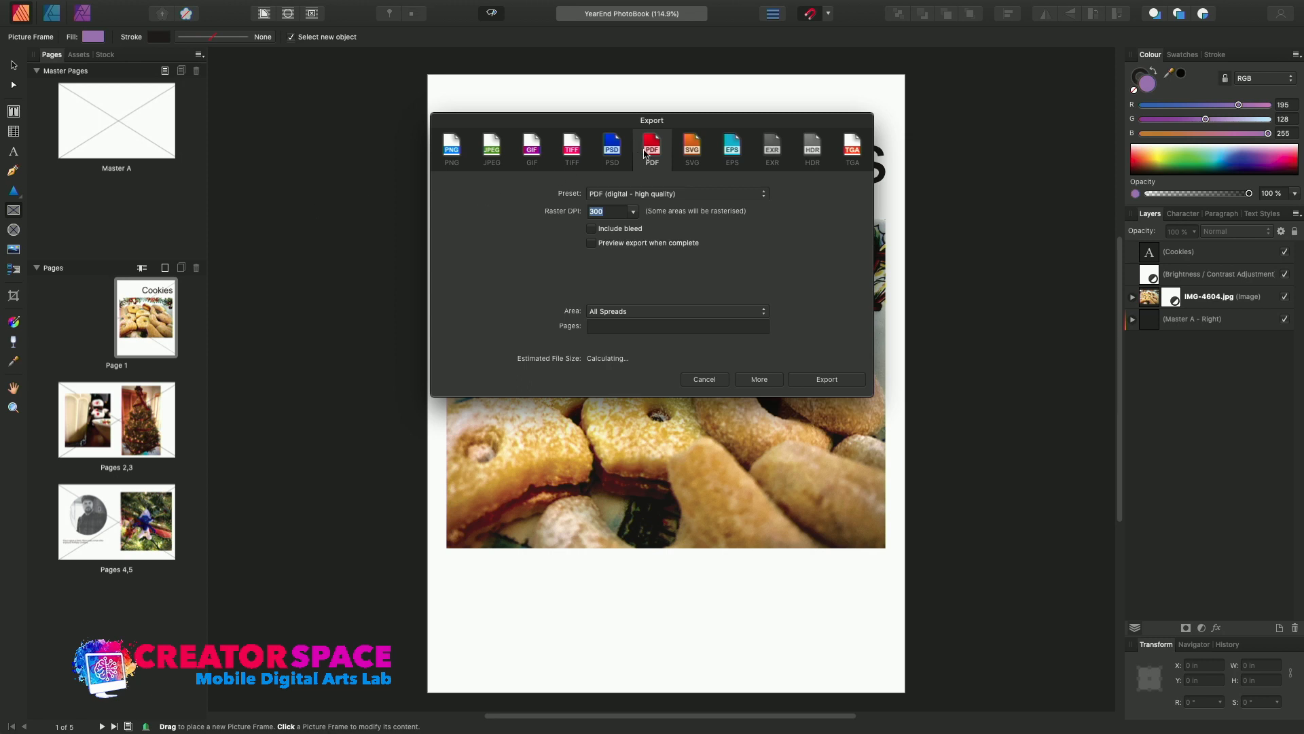
{"action": "left_click", "coordinate": [623, 312]}
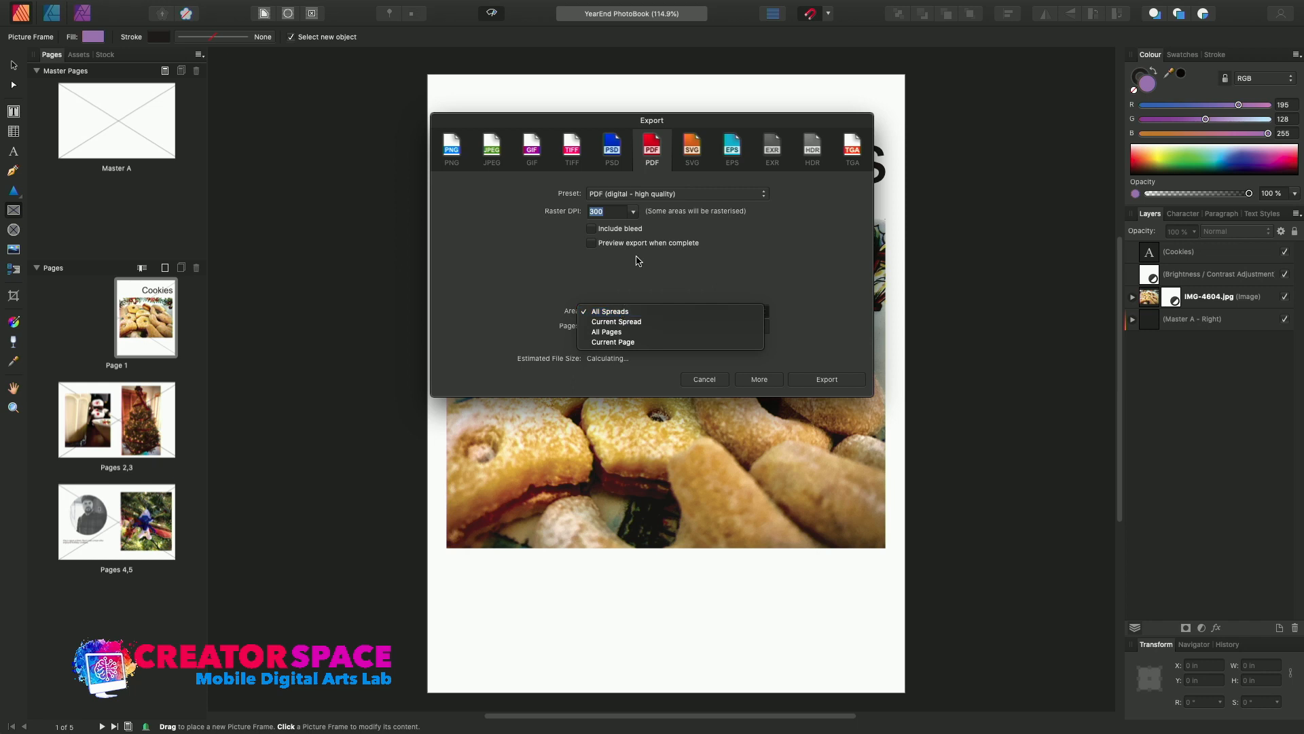
{"action": "key", "text": "Escape"}
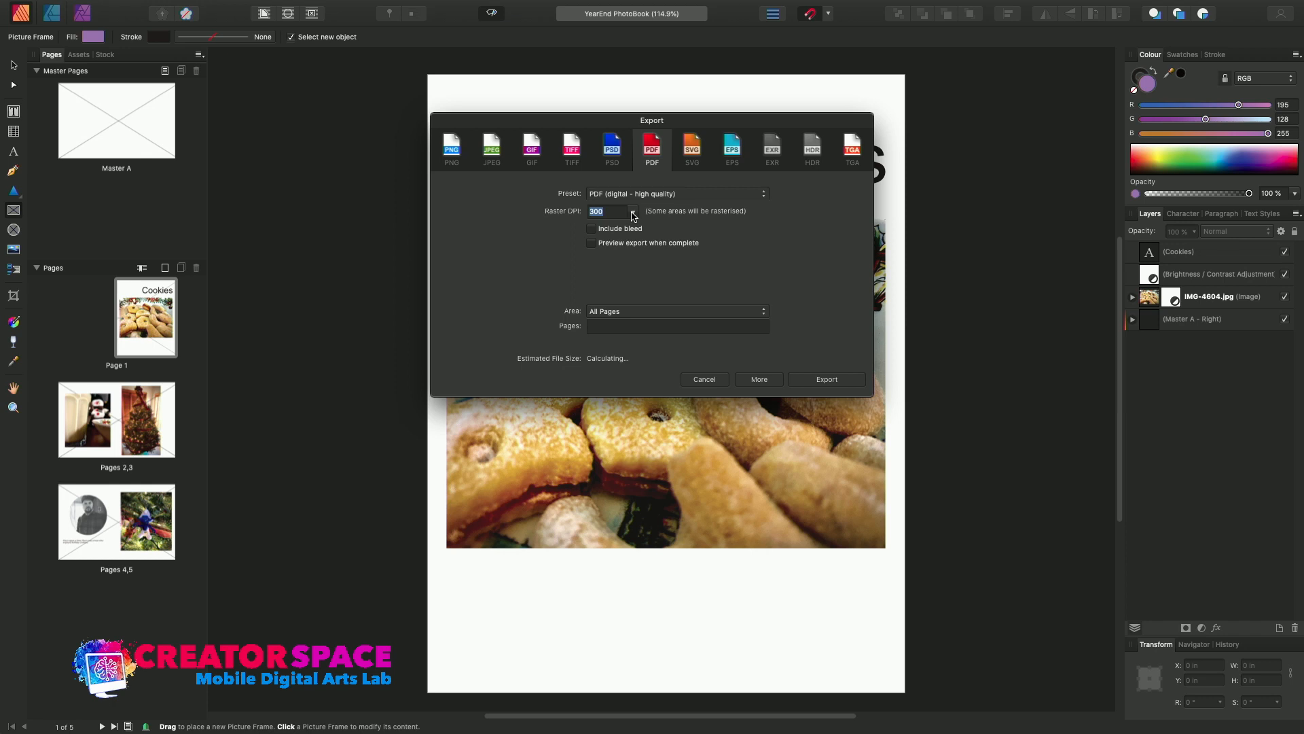
{"action": "left_click", "coordinate": [839, 386]}
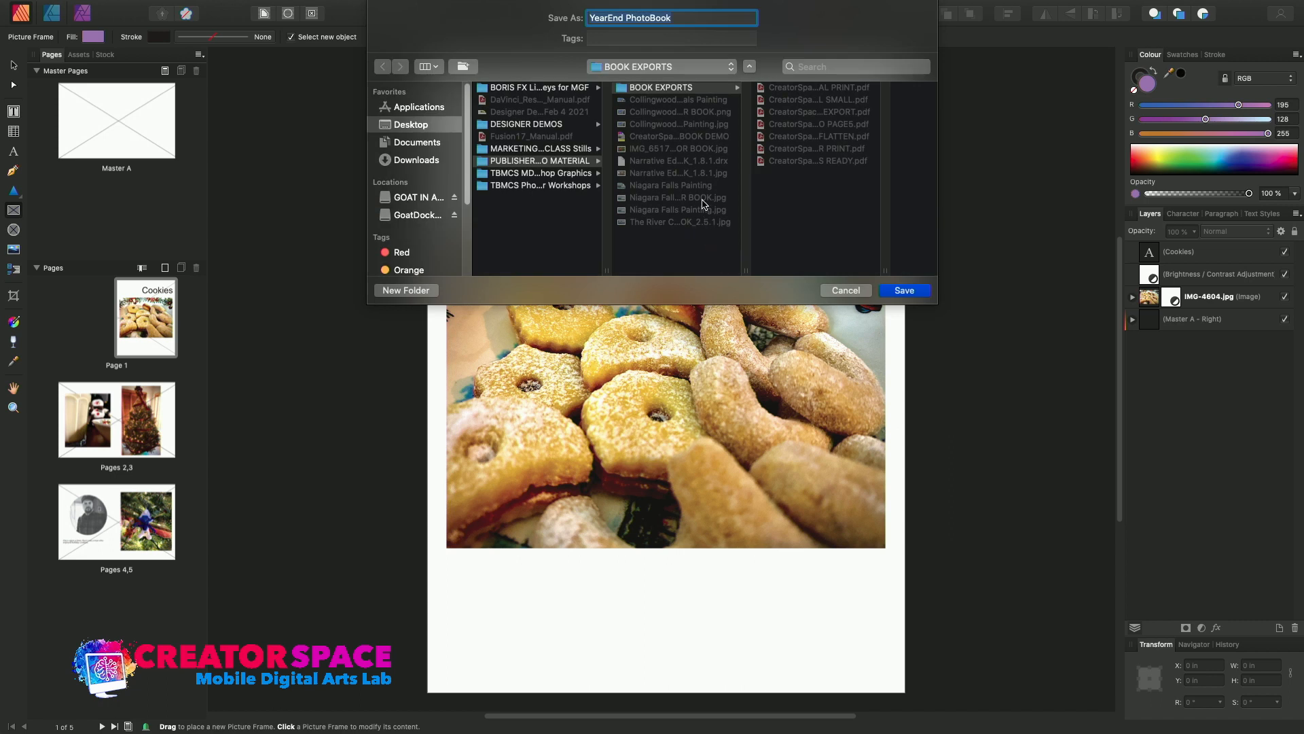
{"action": "left_click", "coordinate": [702, 138]}
{"action": "left_click", "coordinate": [913, 294]}
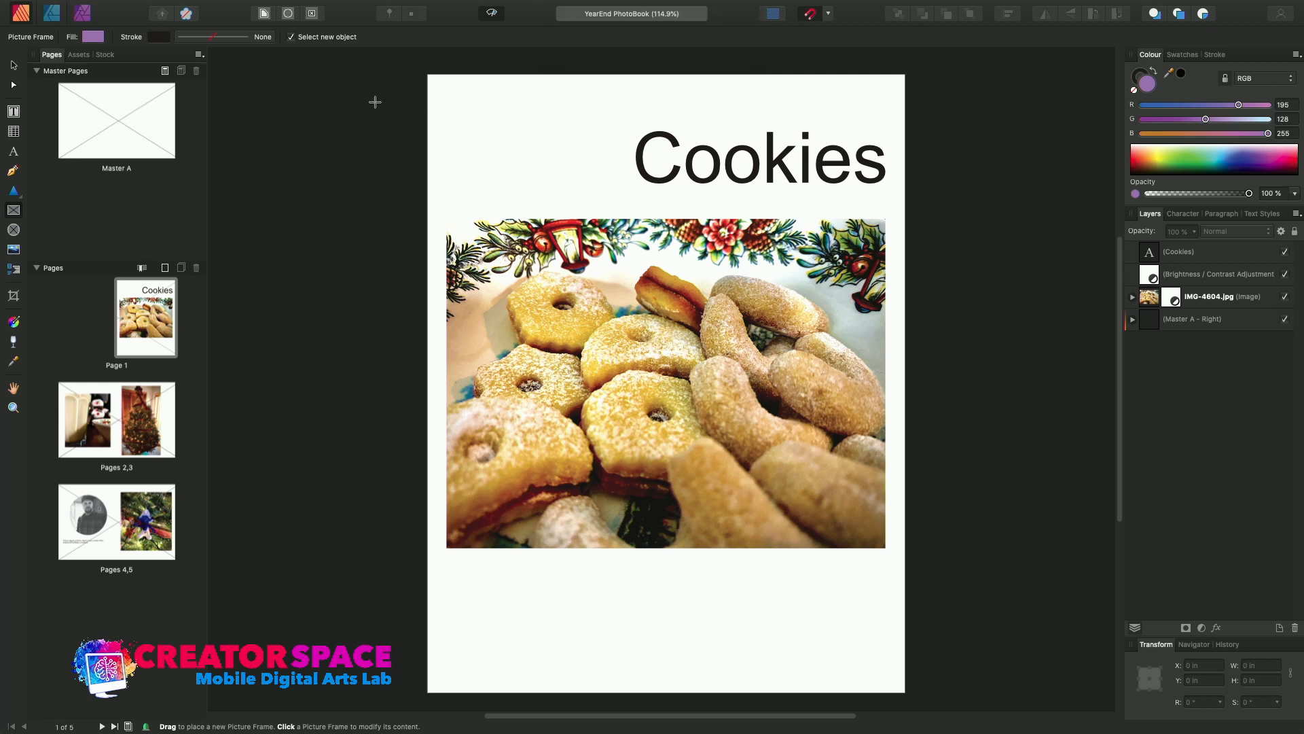
Take the document out of full screen, hide it, and open BOOK EXPORTS inside the desktop folder PUBLISHER DEMO MATERIAL in Finder.
{"action": "mouse_move", "coordinate": [305, 3]}
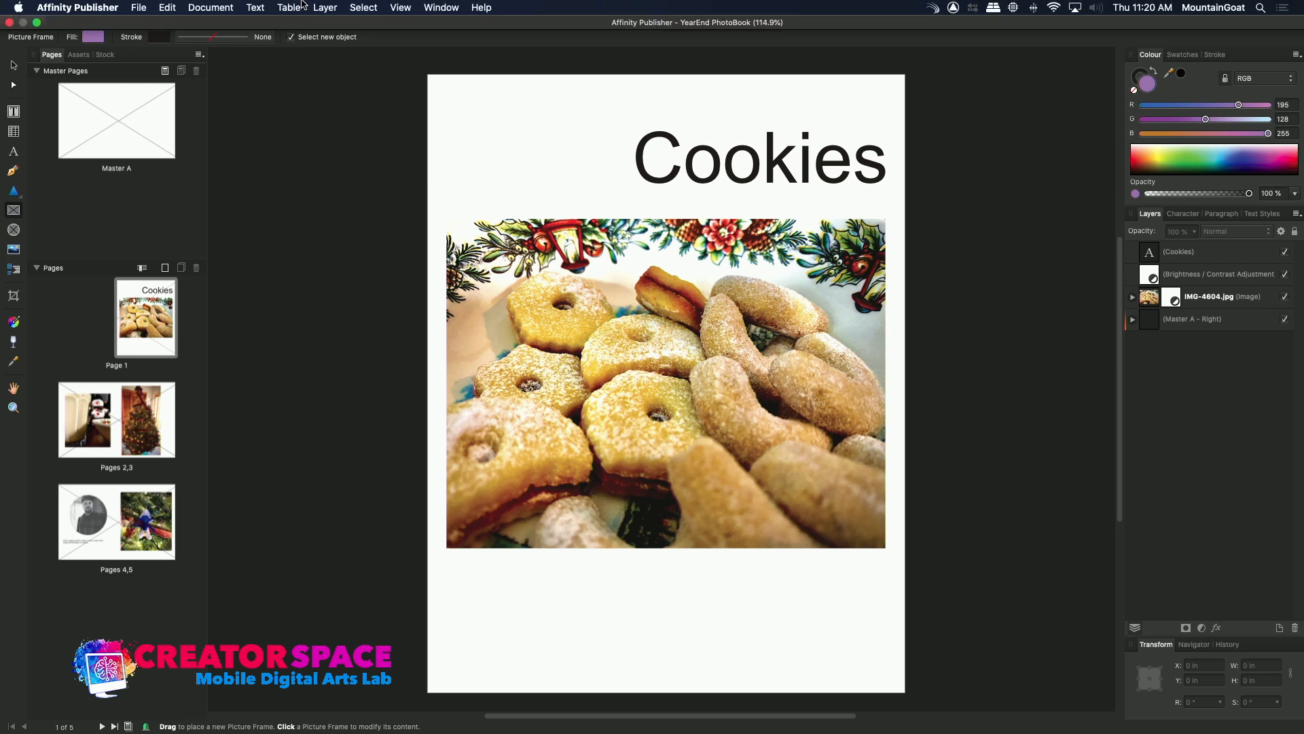
{"action": "left_click", "coordinate": [37, 23]}
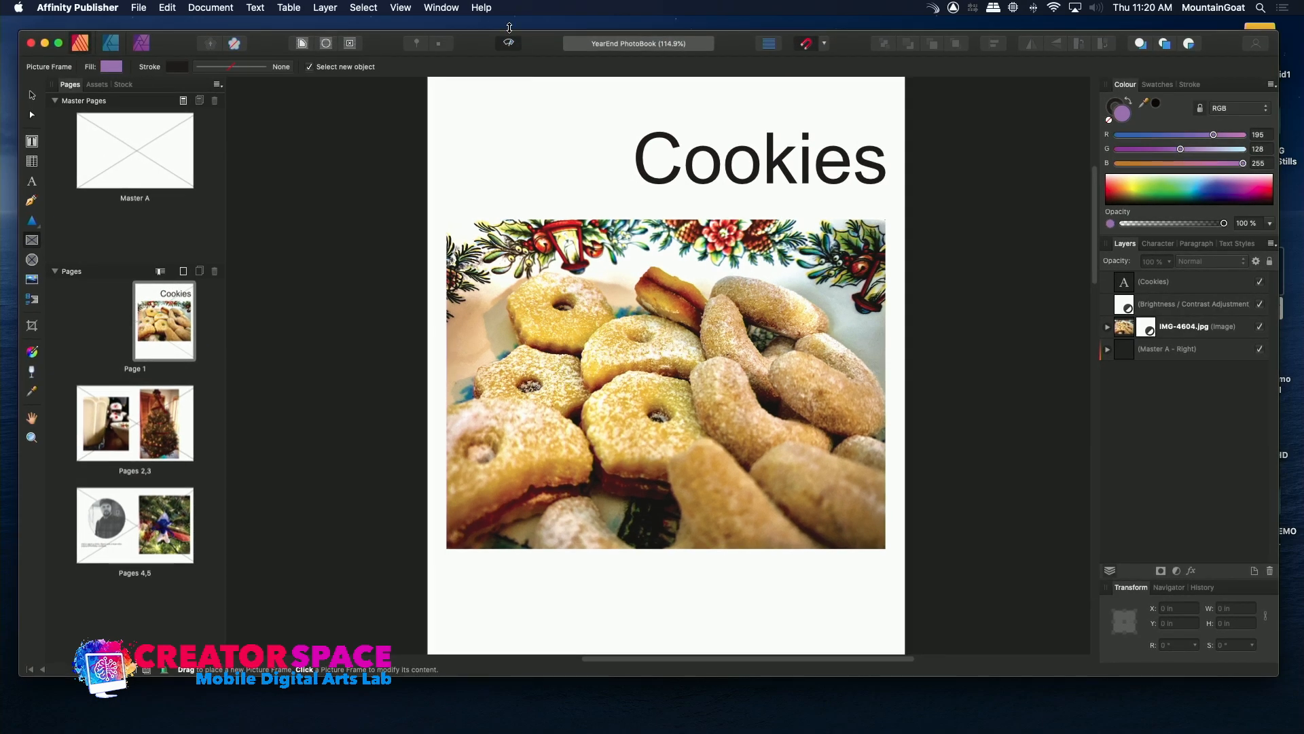
{"action": "key", "text": "super+h"}
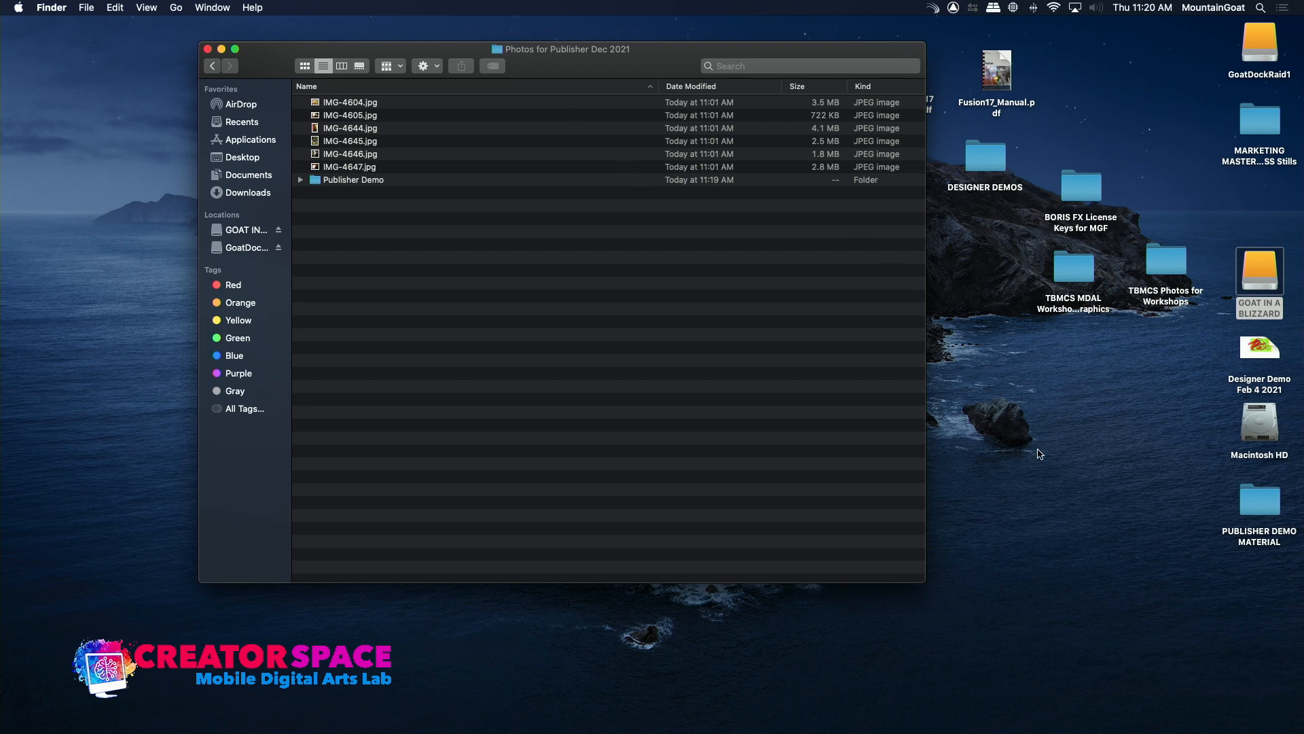
{"action": "double_click", "coordinate": [1260, 506]}
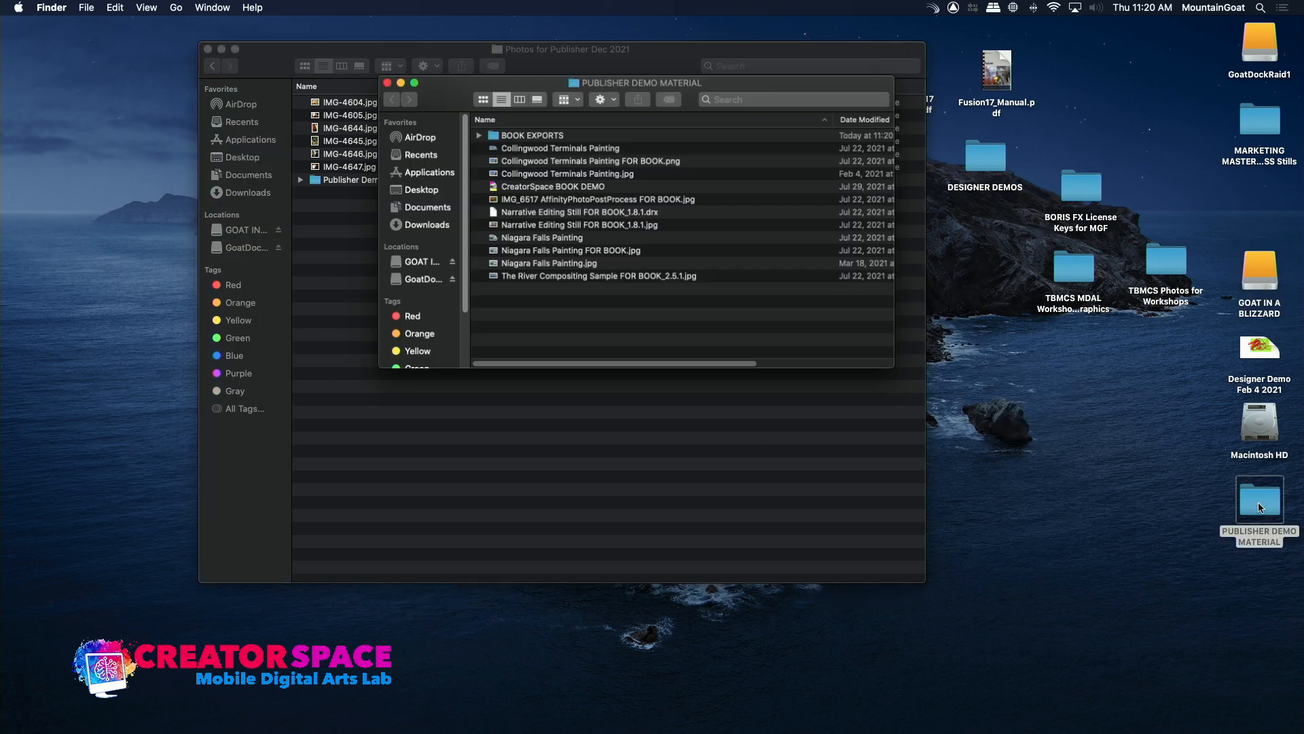
{"action": "left_click", "coordinate": [492, 130]}
{"action": "double_click", "coordinate": [493, 131]}
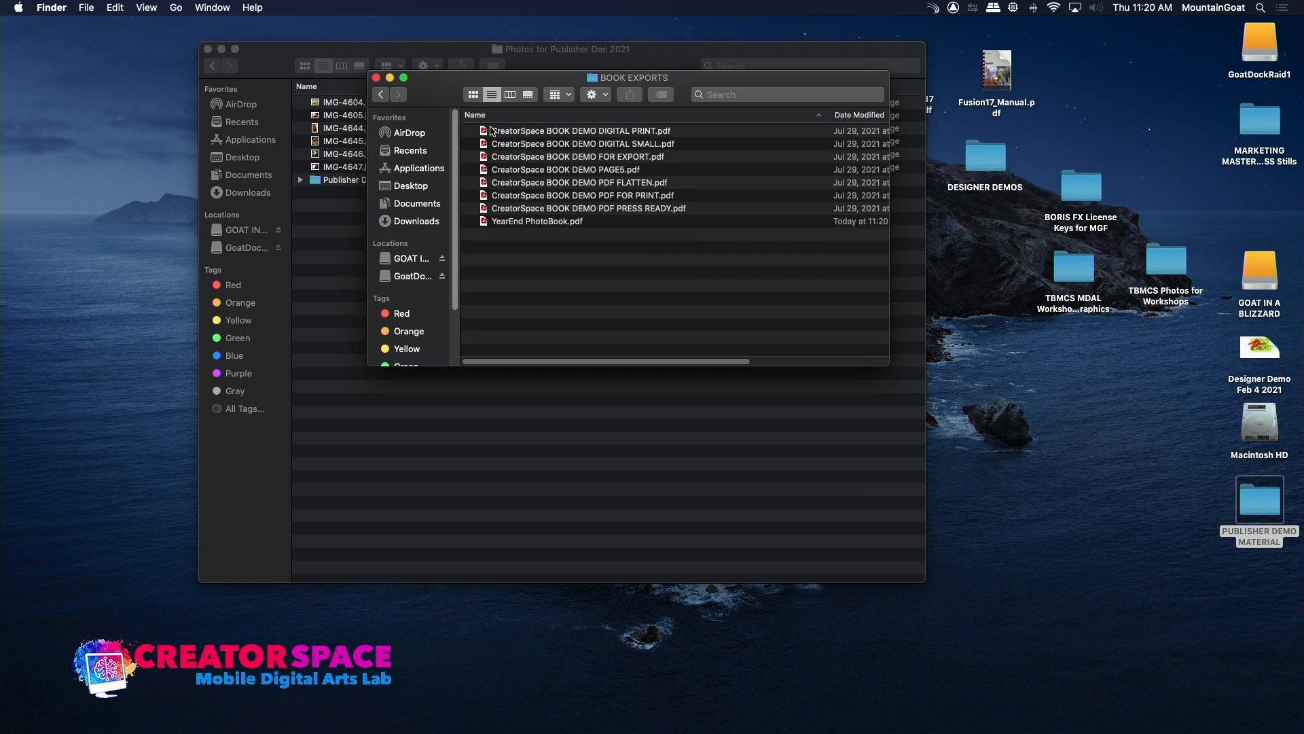
Open YearEnd PhotoBook.pdf in Acrobat Reader, look through its pages and close it.
{"action": "left_click", "coordinate": [486, 222]}
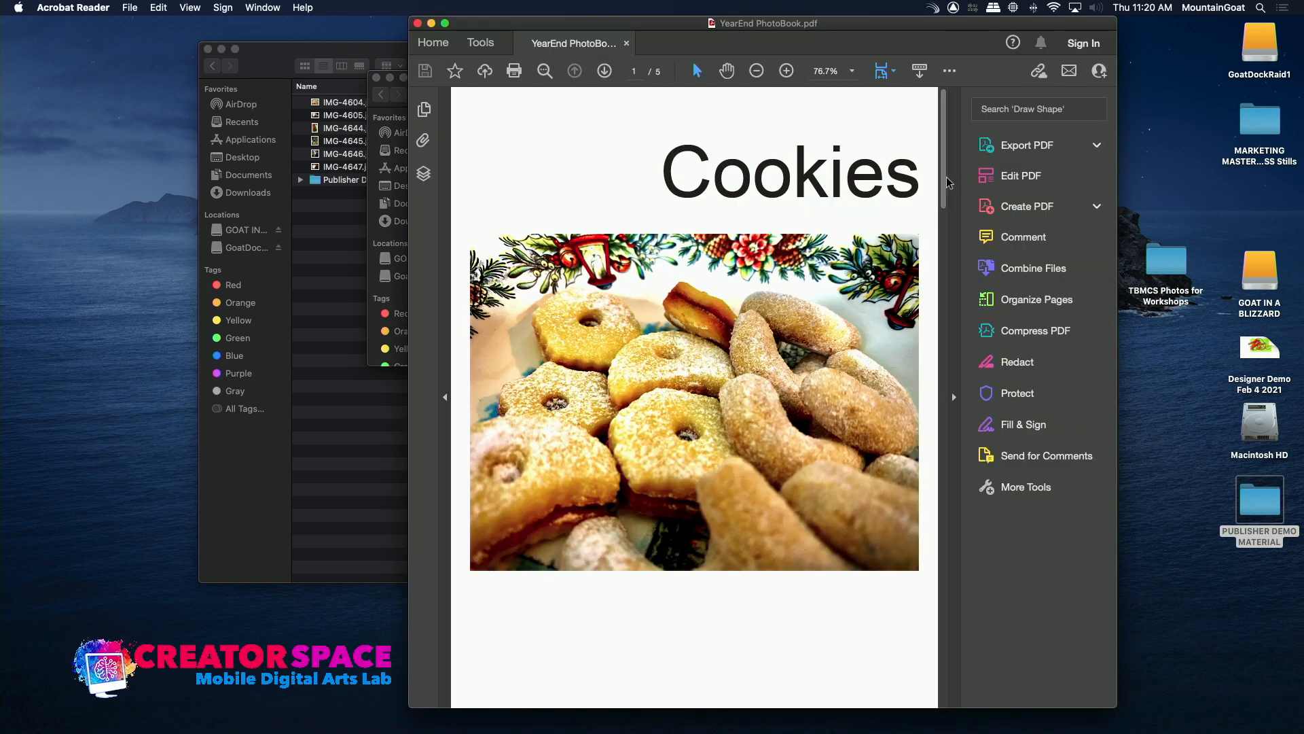
{"action": "left_click_drag", "start_coordinate": [942, 177], "coordinate": [901, 91]}
{"action": "left_click", "coordinate": [417, 24]}
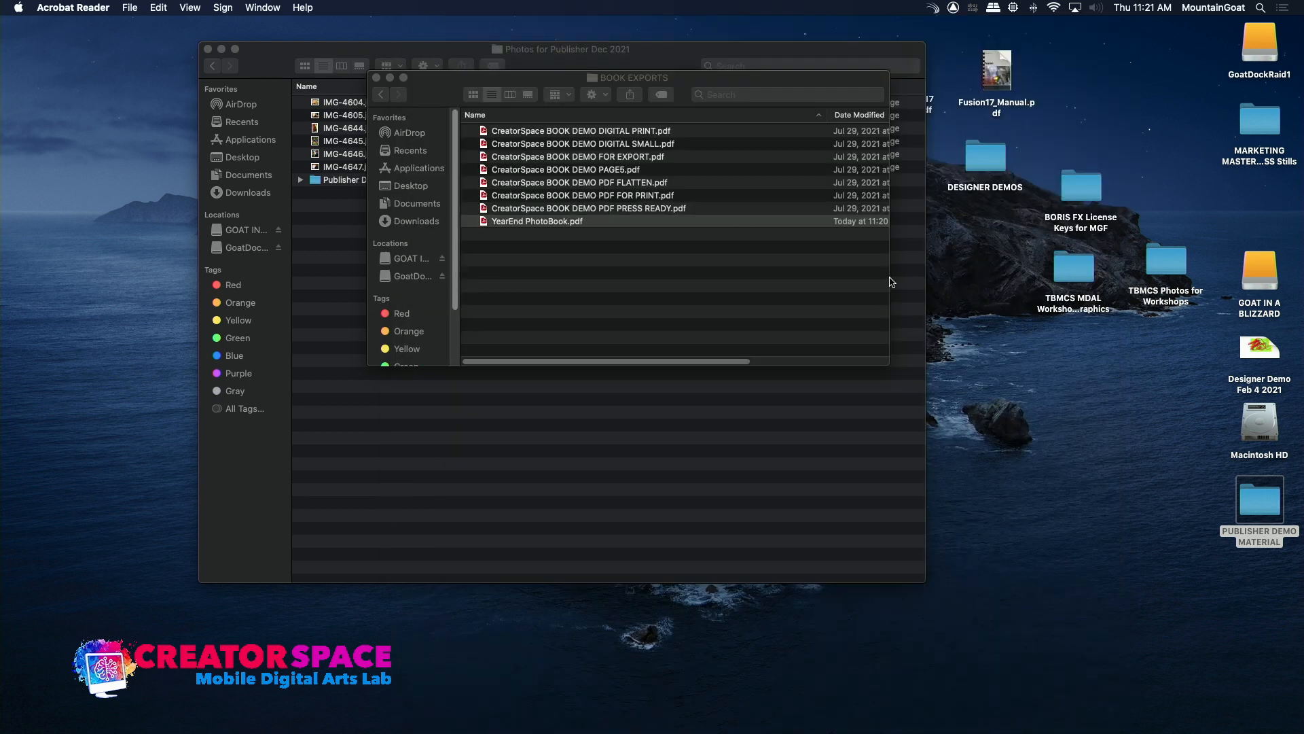
Check the file size of YearEnd PhotoBook.pdf in its file info, and close the info and BOOK EXPORTS windows.
{"action": "right_click", "coordinate": [482, 221]}
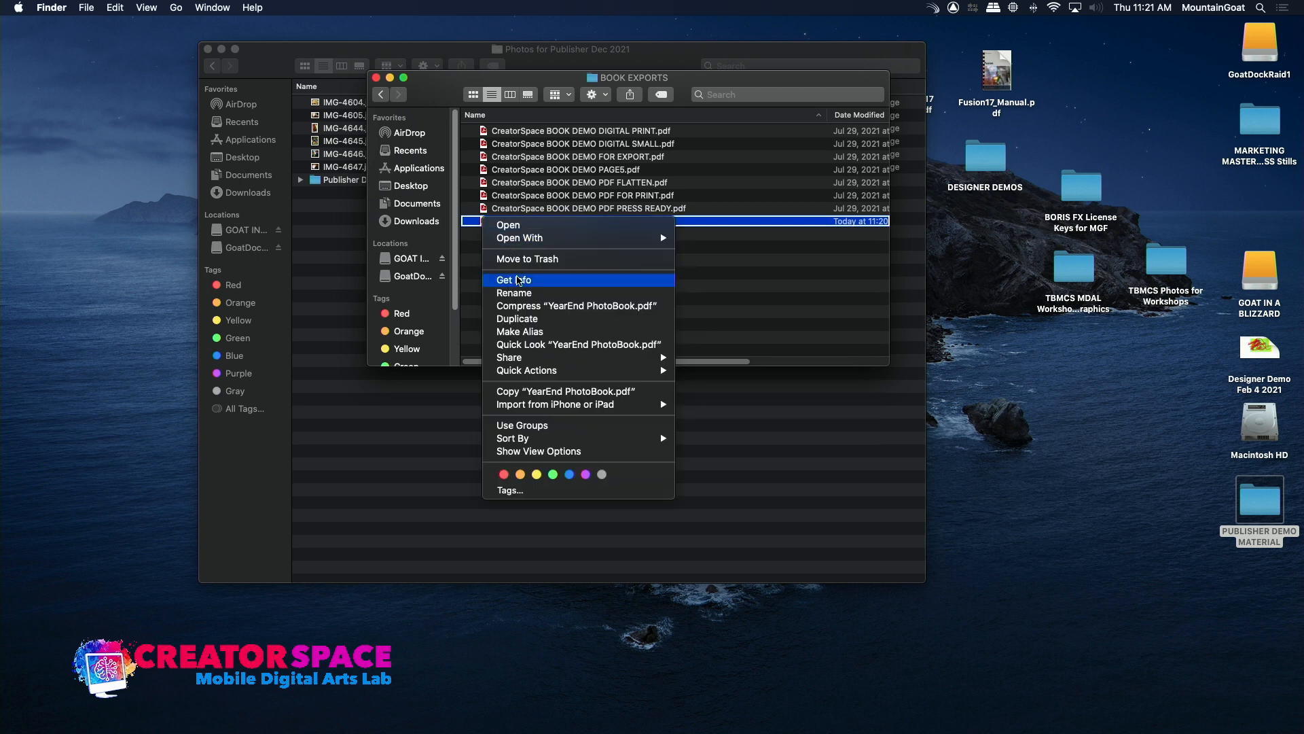
{"action": "left_click", "coordinate": [518, 280]}
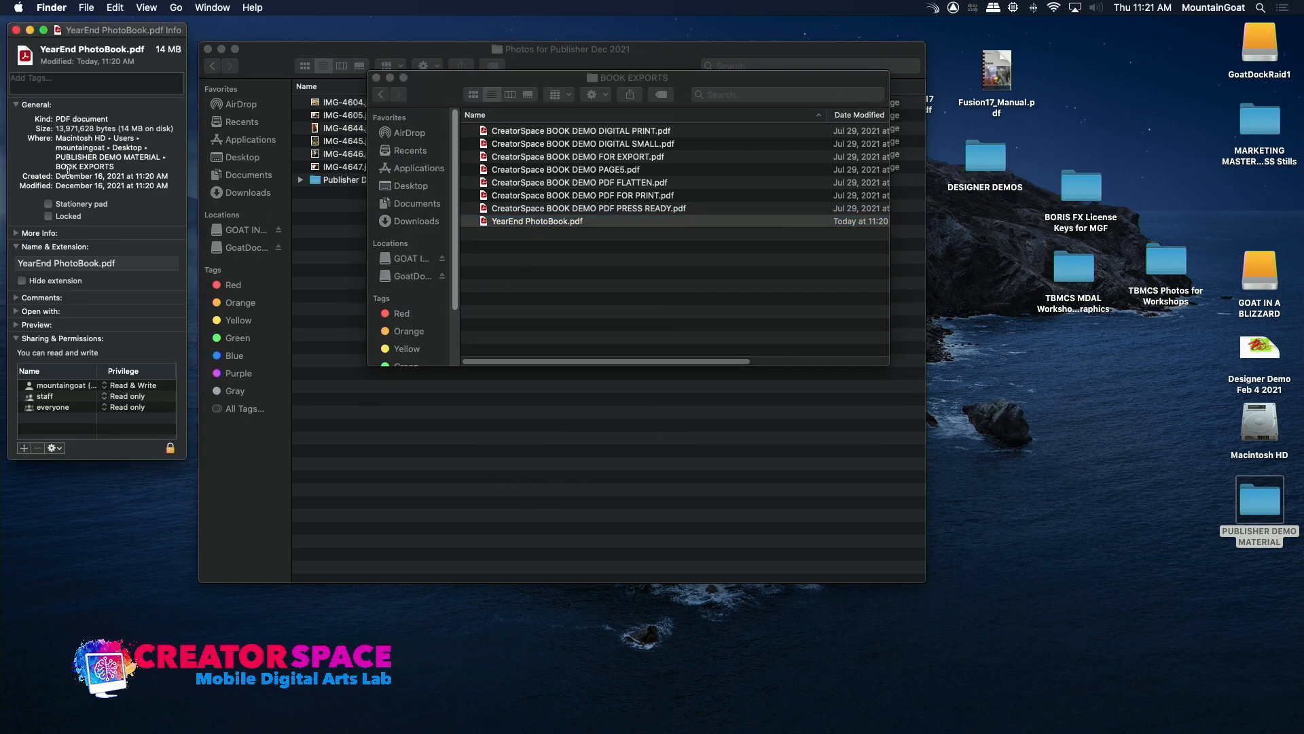
{"action": "left_click", "coordinate": [16, 29]}
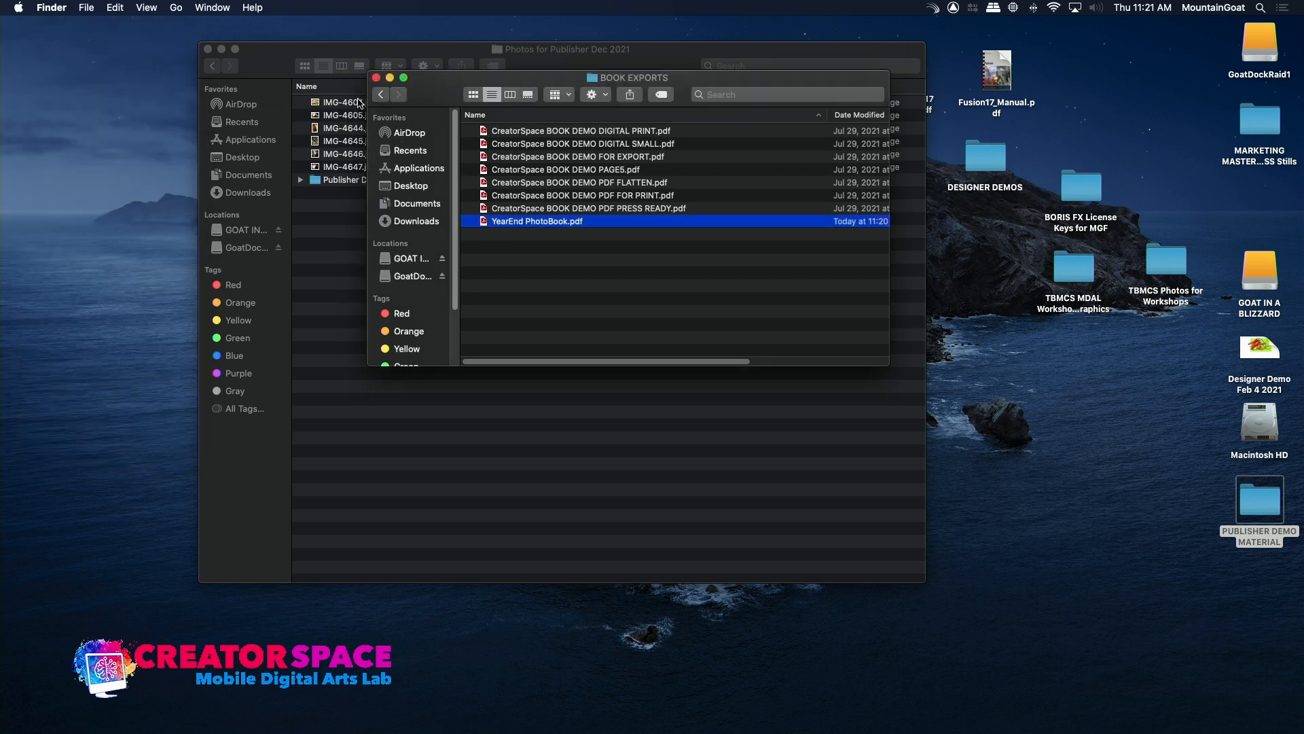
{"action": "left_click", "coordinate": [375, 77]}
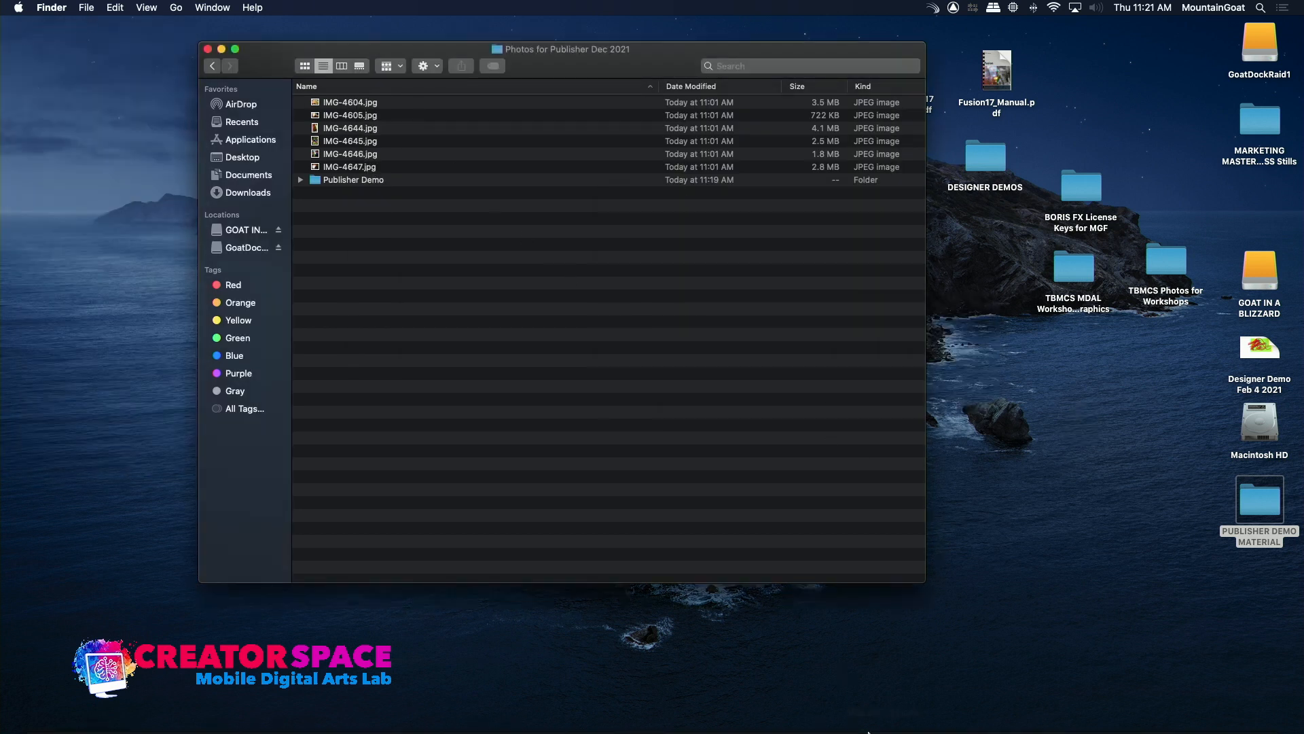
Switch back to Affinity Publisher and start another PDF export with the raster resolution set to 96 DPI.
{"action": "mouse_move", "coordinate": [869, 732]}
{"action": "left_click", "coordinate": [749, 717]}
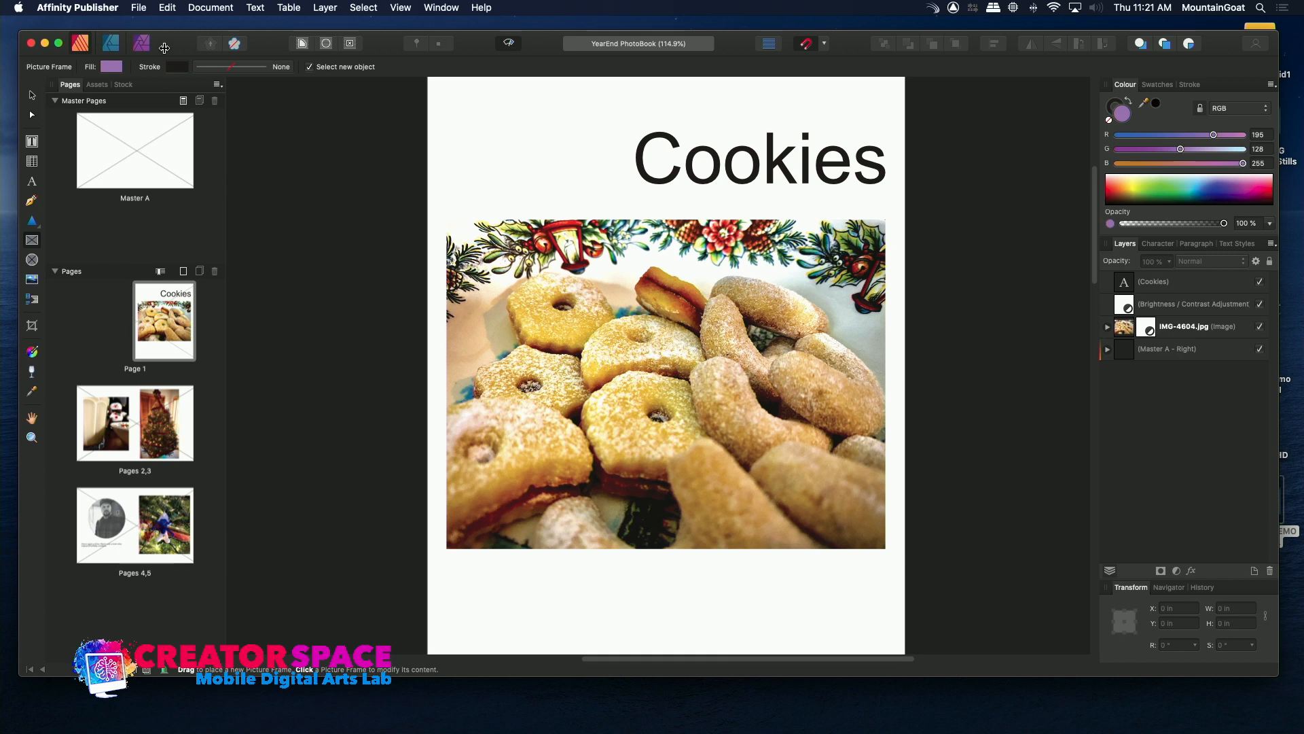
{"action": "left_click", "coordinate": [144, 8]}
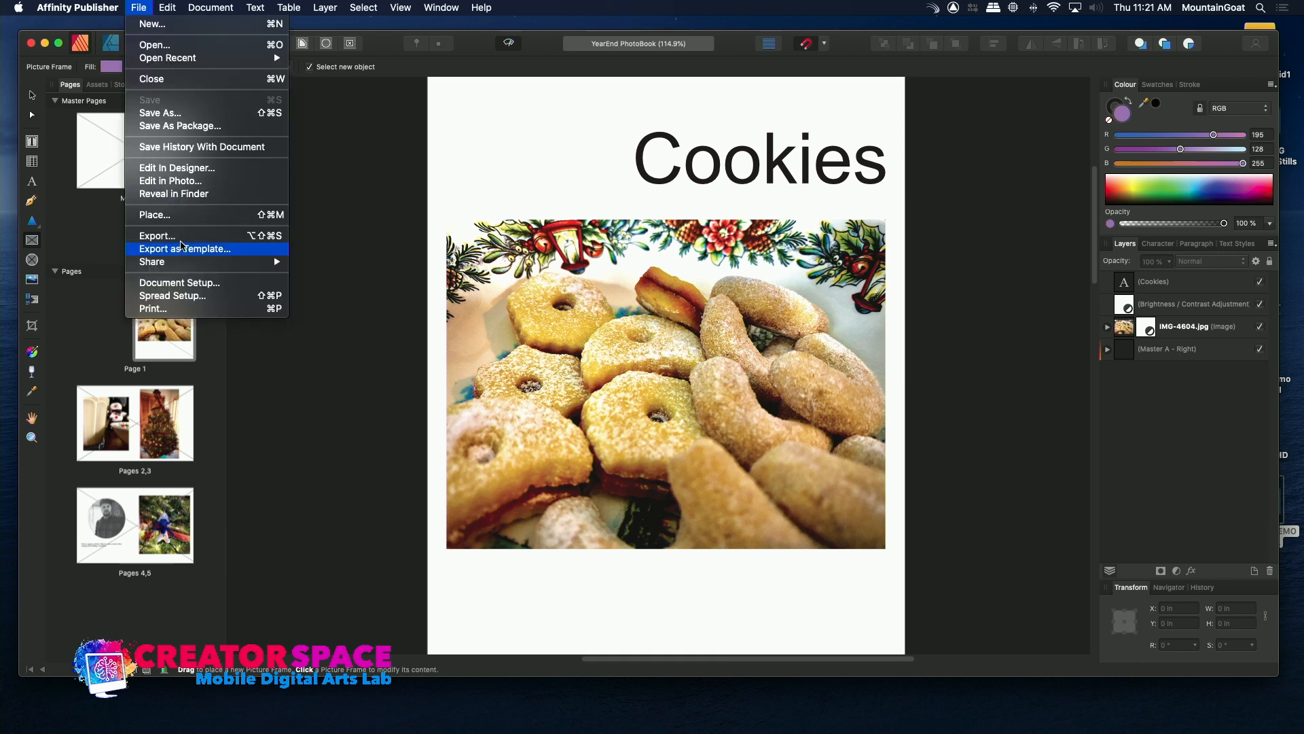
{"action": "left_click", "coordinate": [158, 236]}
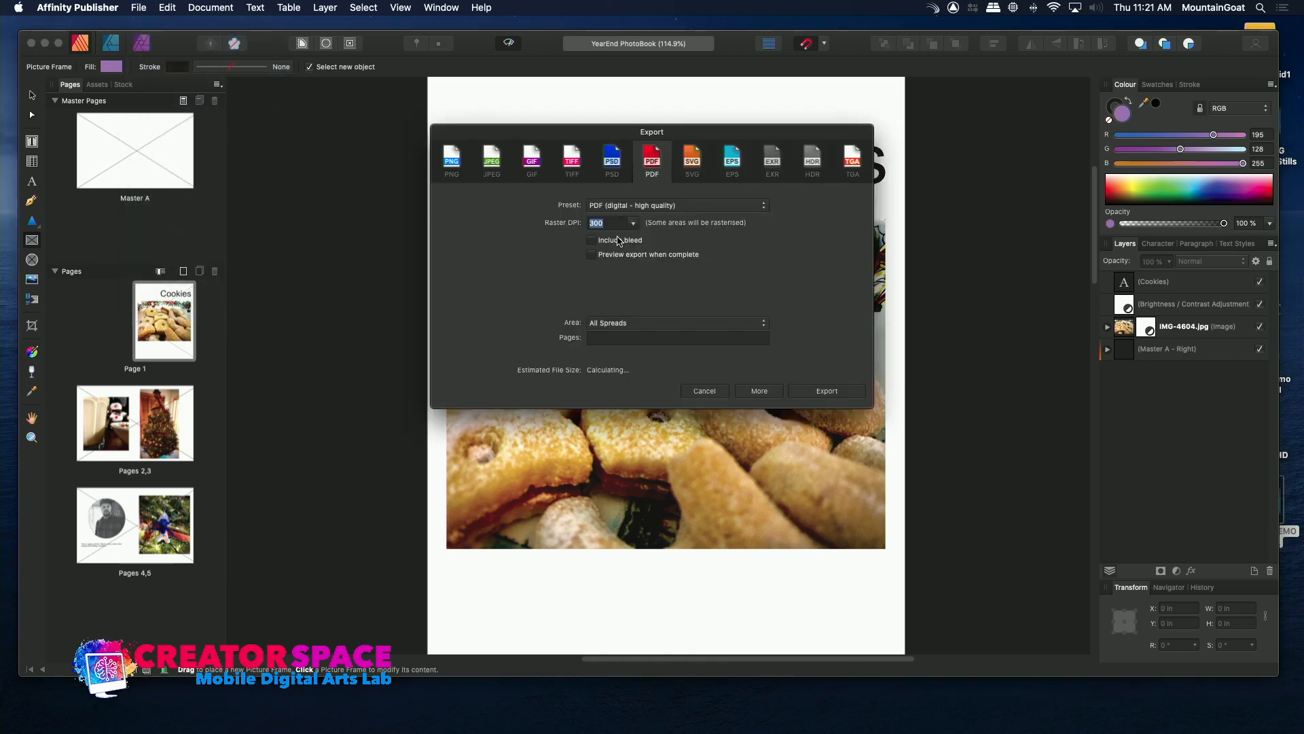
{"action": "left_click", "coordinate": [633, 223]}
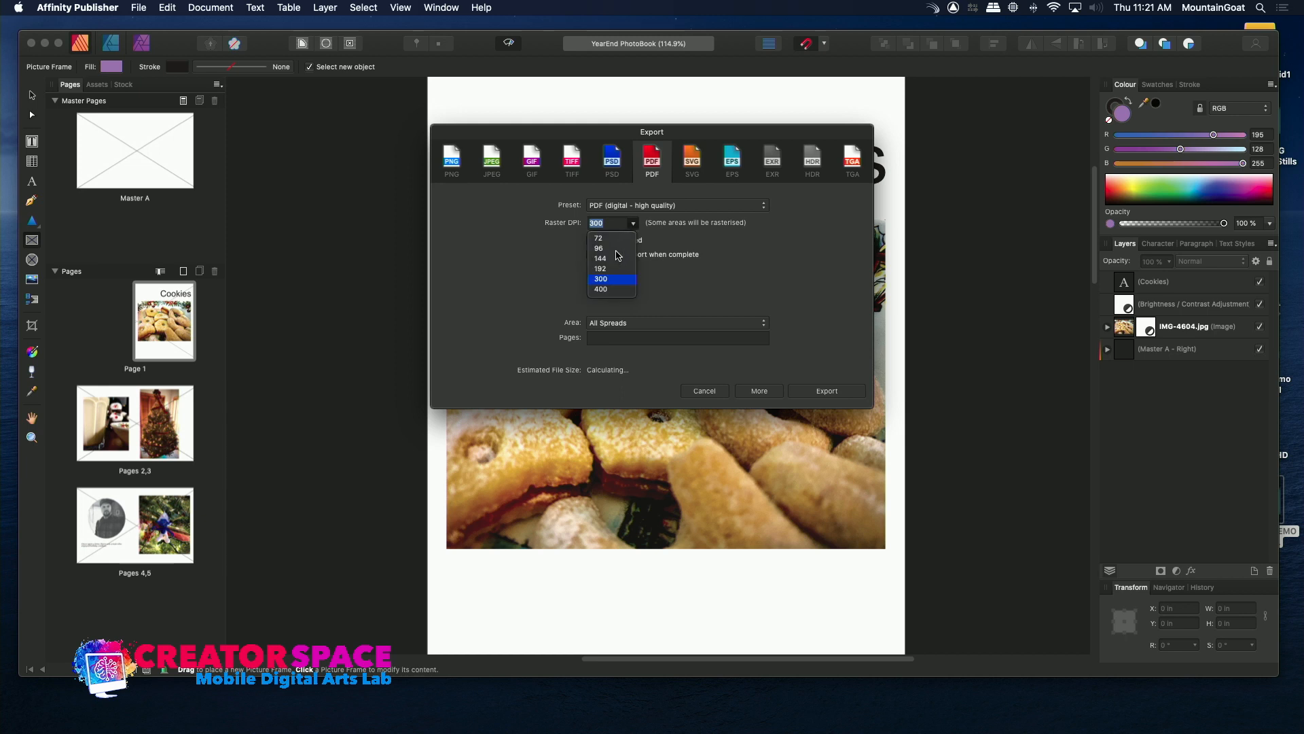
{"action": "left_click", "coordinate": [616, 249]}
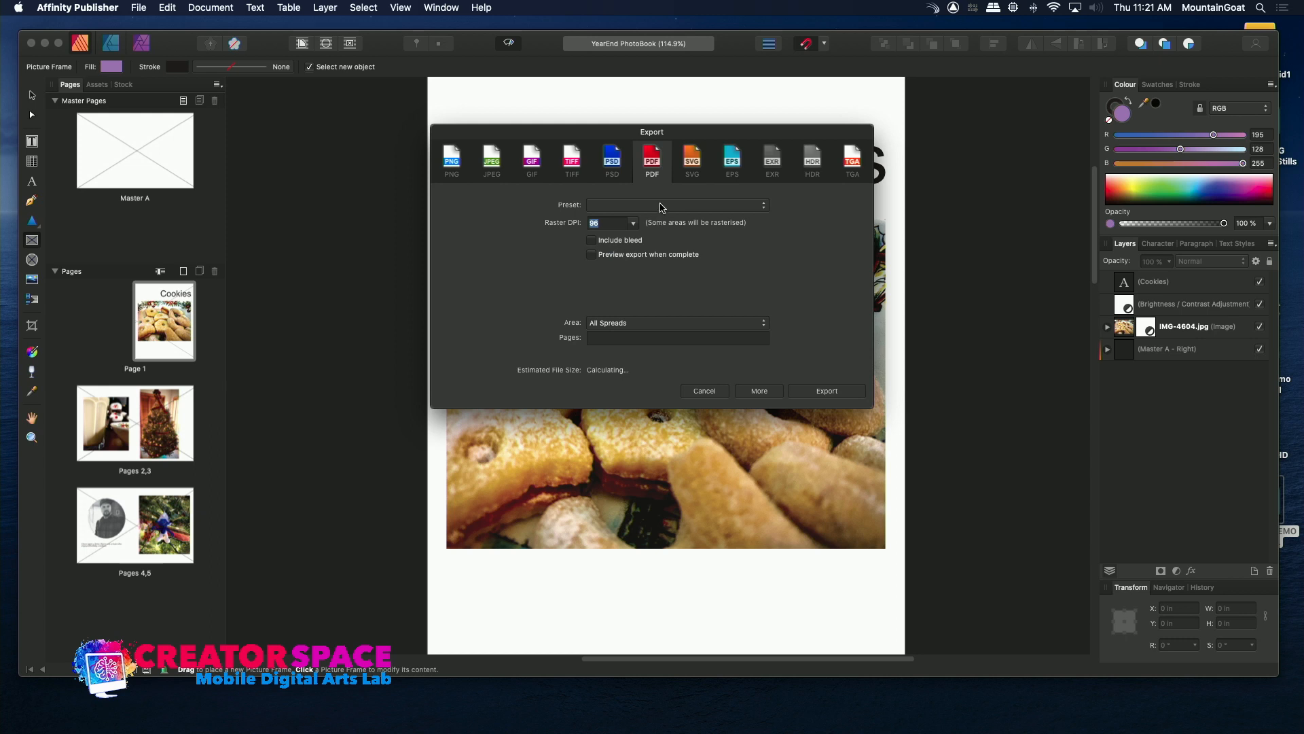
Set the export area to All Pages and export the PDF as "YearEnd PhotoBook SMALL" in BOOK EXPORTS.
{"action": "left_click", "coordinate": [660, 206]}
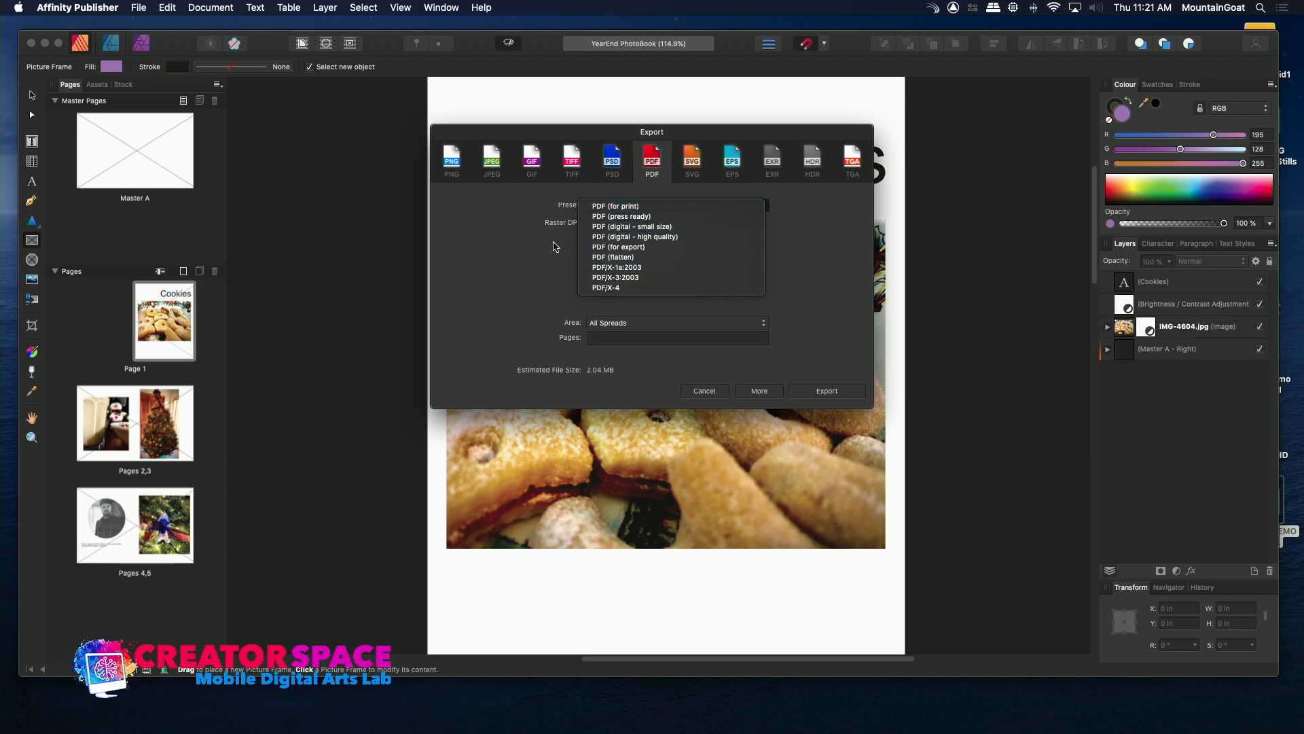
{"action": "left_click", "coordinate": [614, 257]}
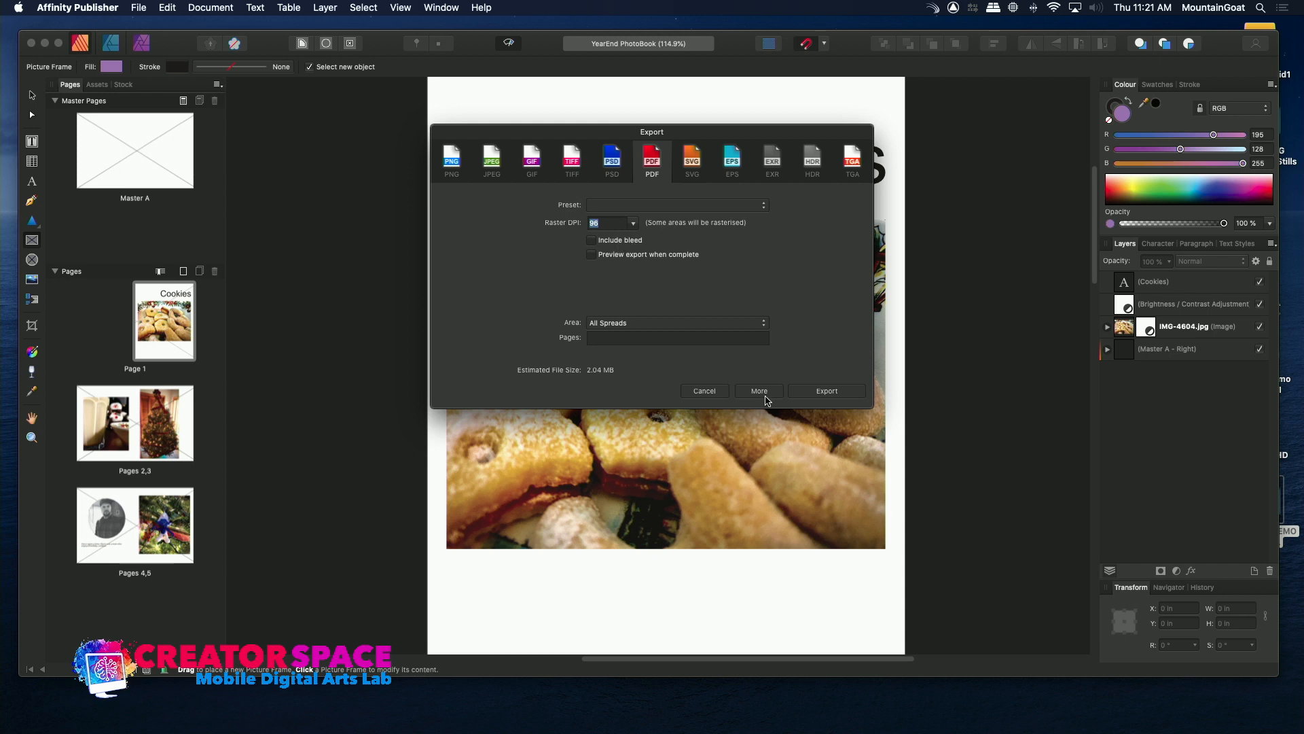
{"action": "left_click", "coordinate": [726, 322]}
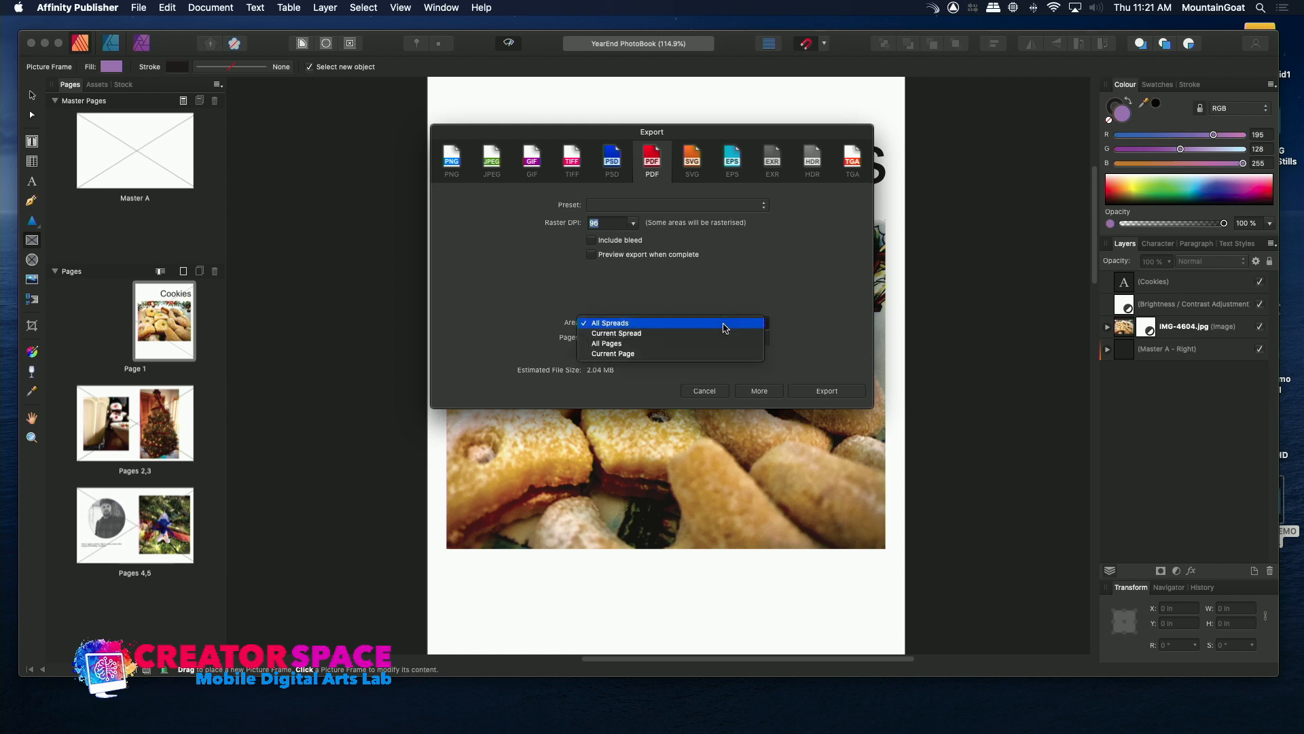
{"action": "left_click", "coordinate": [684, 345]}
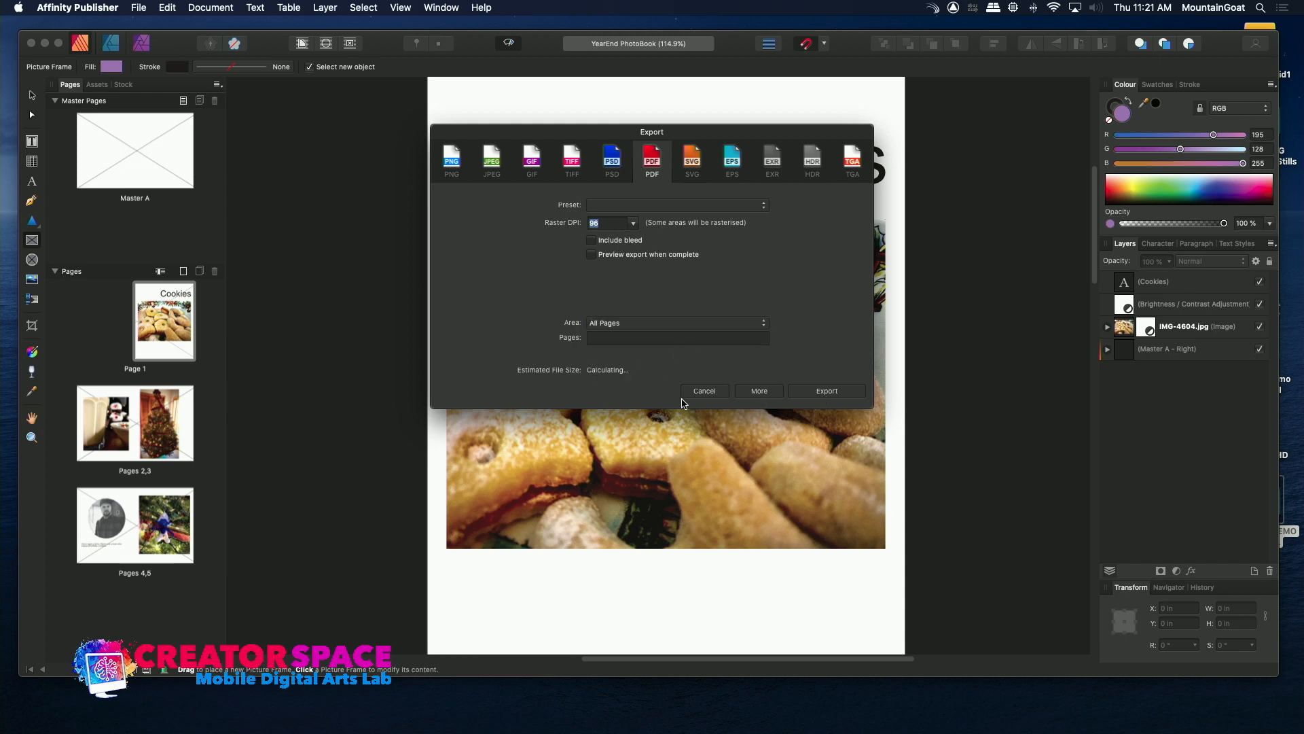
{"action": "left_click", "coordinate": [801, 392]}
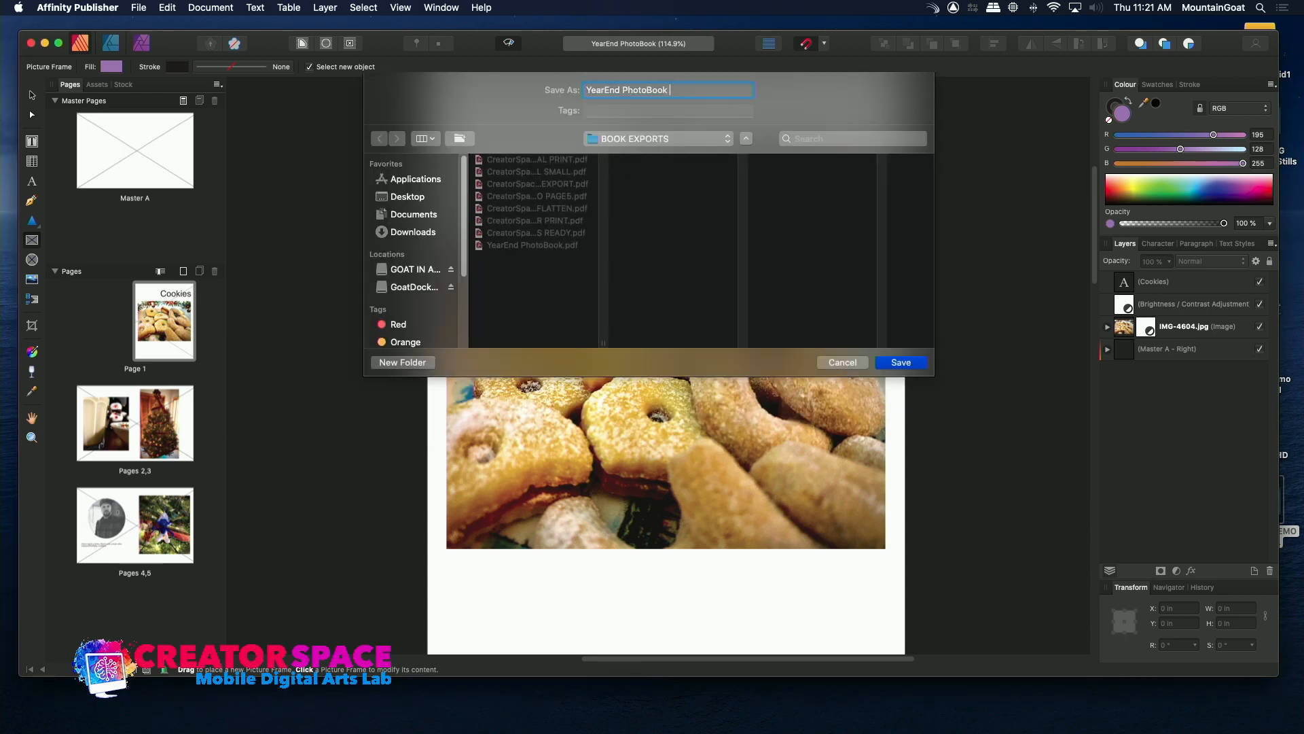
{"action": "type", "text": "SMALL"}
{"action": "key", "text": "Return"}
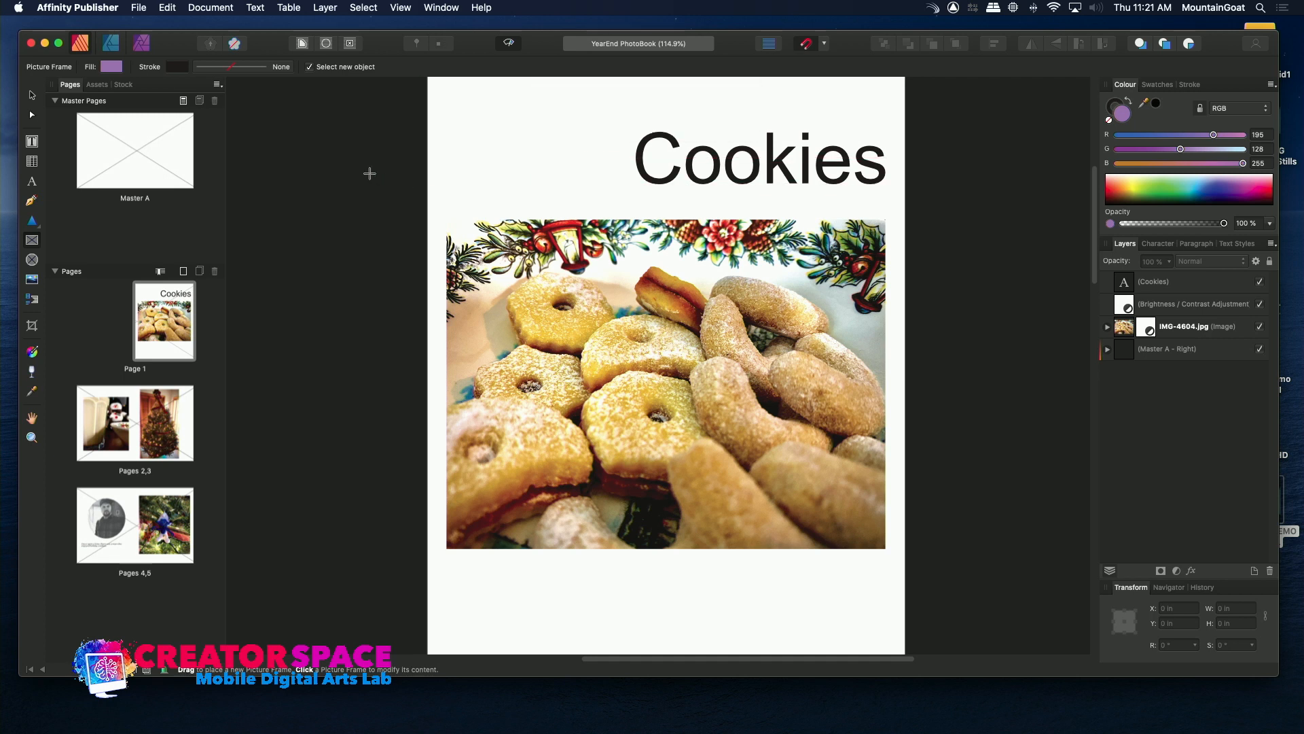
Minimize the document window and reopen the BOOK EXPORTS folder in PUBLISHER DEMO MATERIAL in Finder.
{"action": "left_click", "coordinate": [44, 44]}
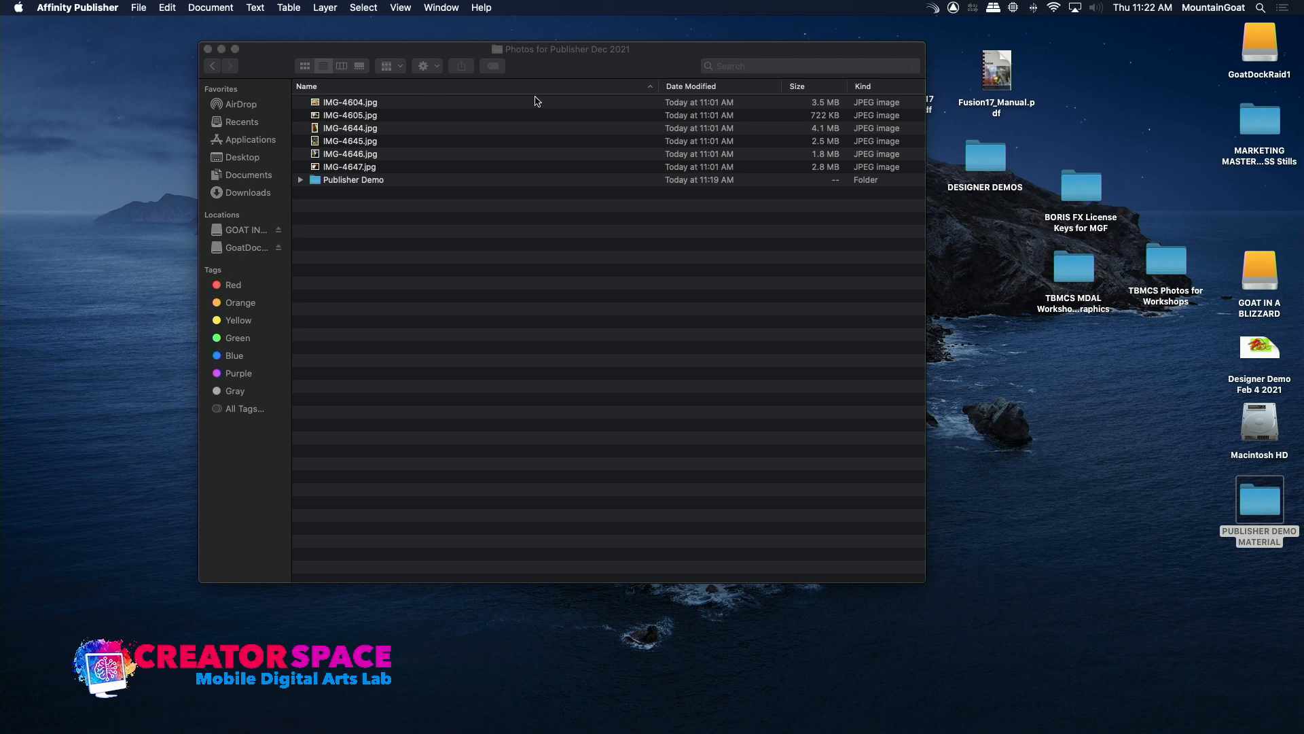
{"action": "double_click", "coordinate": [983, 176]}
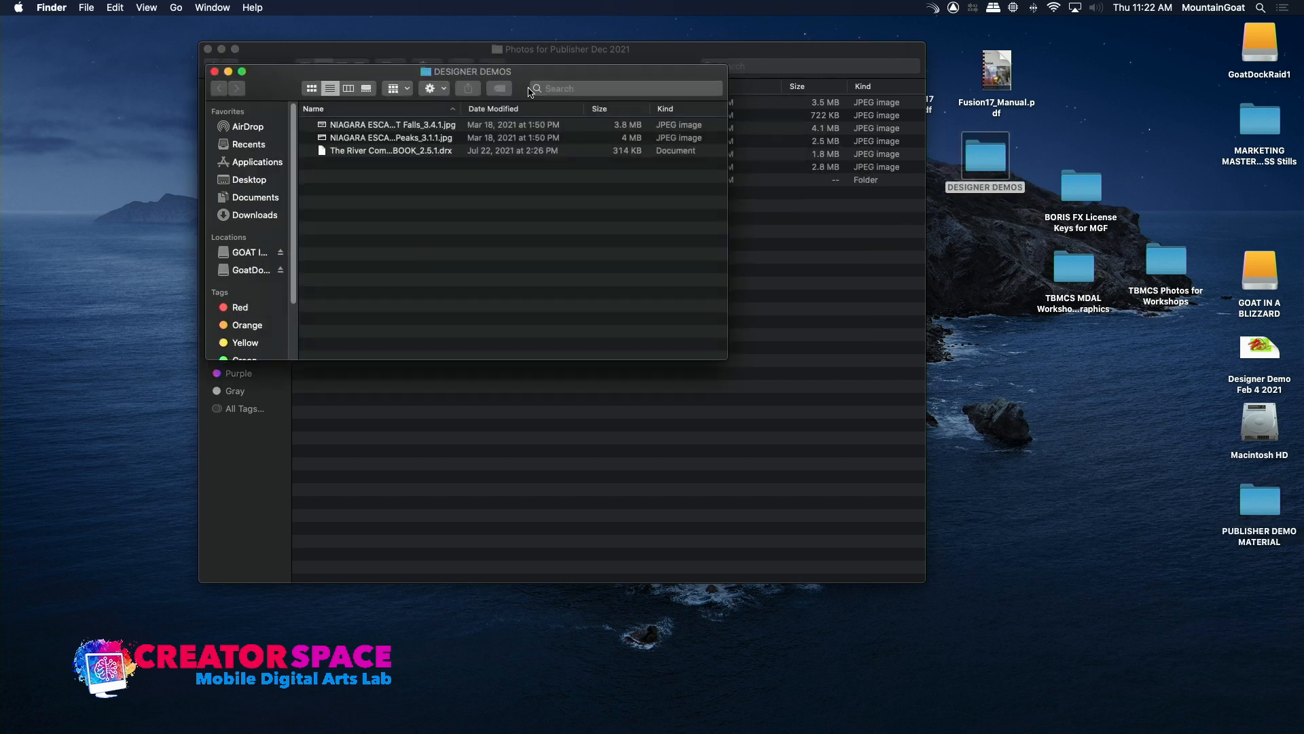
{"action": "double_click", "coordinate": [1260, 501]}
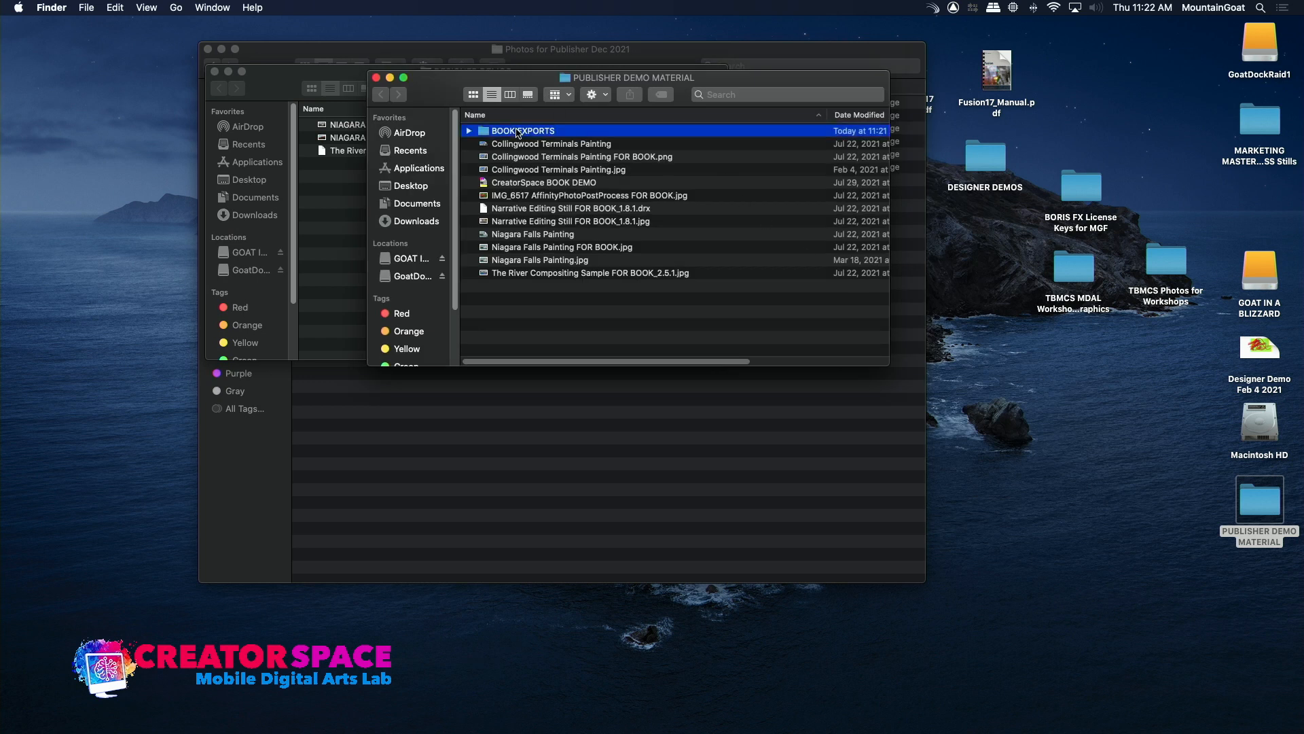
{"action": "double_click", "coordinate": [517, 132]}
Open YearEnd PhotoBook SMALL.pdf in Acrobat Reader, look through its pages and close it.
{"action": "double_click", "coordinate": [483, 223]}
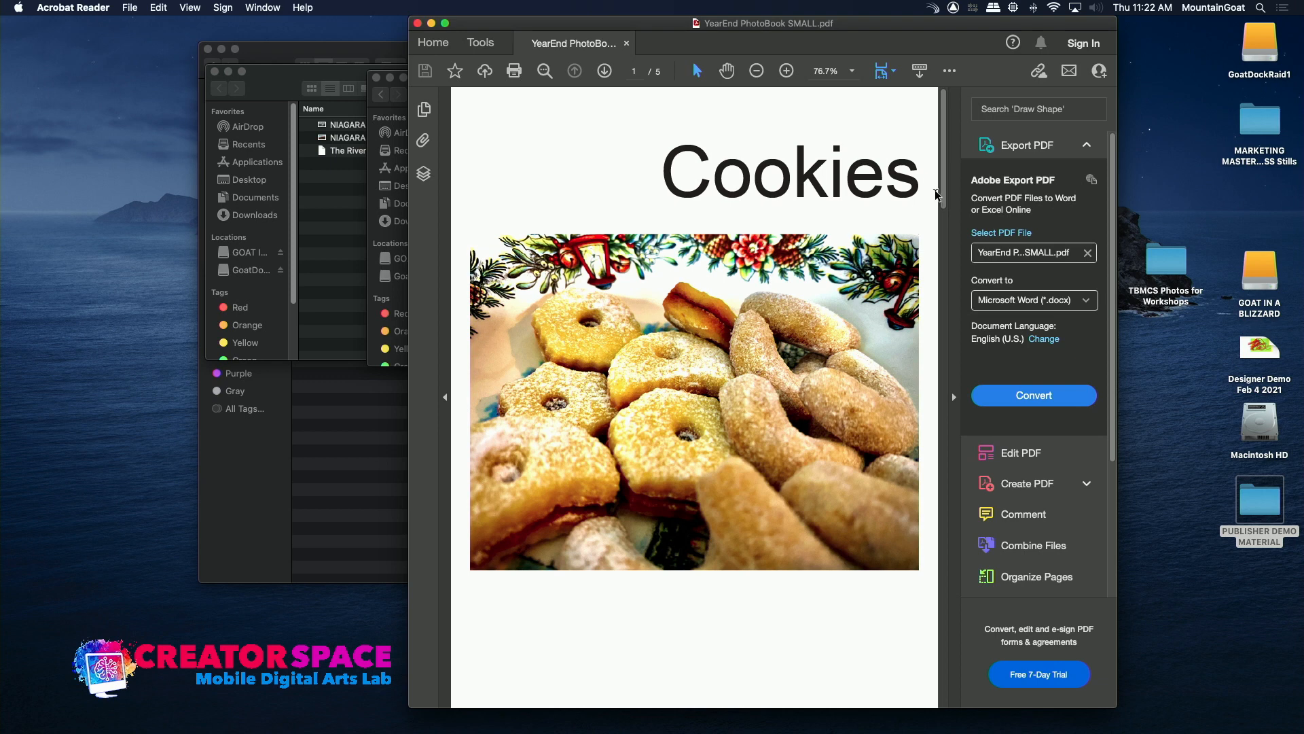
{"action": "left_click_drag", "start_coordinate": [944, 191], "coordinate": [399, 51]}
{"action": "left_click", "coordinate": [417, 24]}
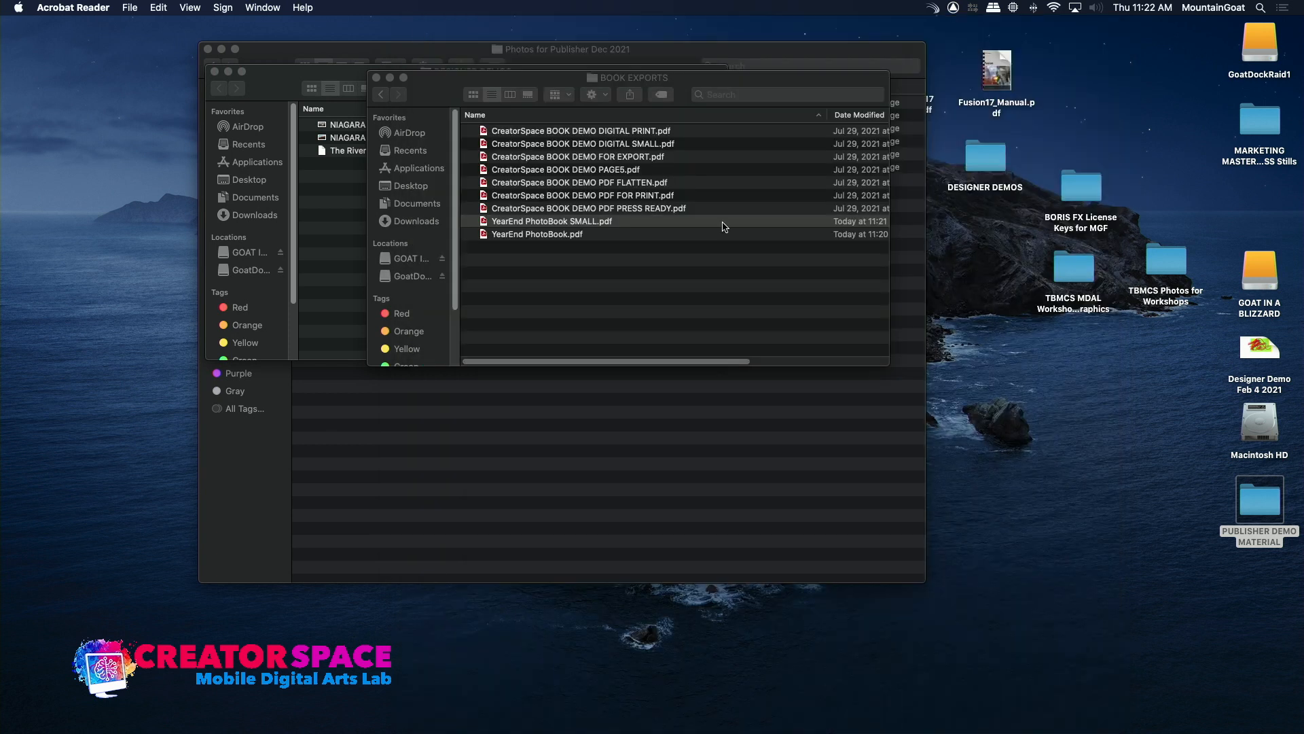
Check the file size of YearEnd PhotoBook SMALL.pdf in its file info and close the info window.
{"action": "right_click", "coordinate": [487, 224]}
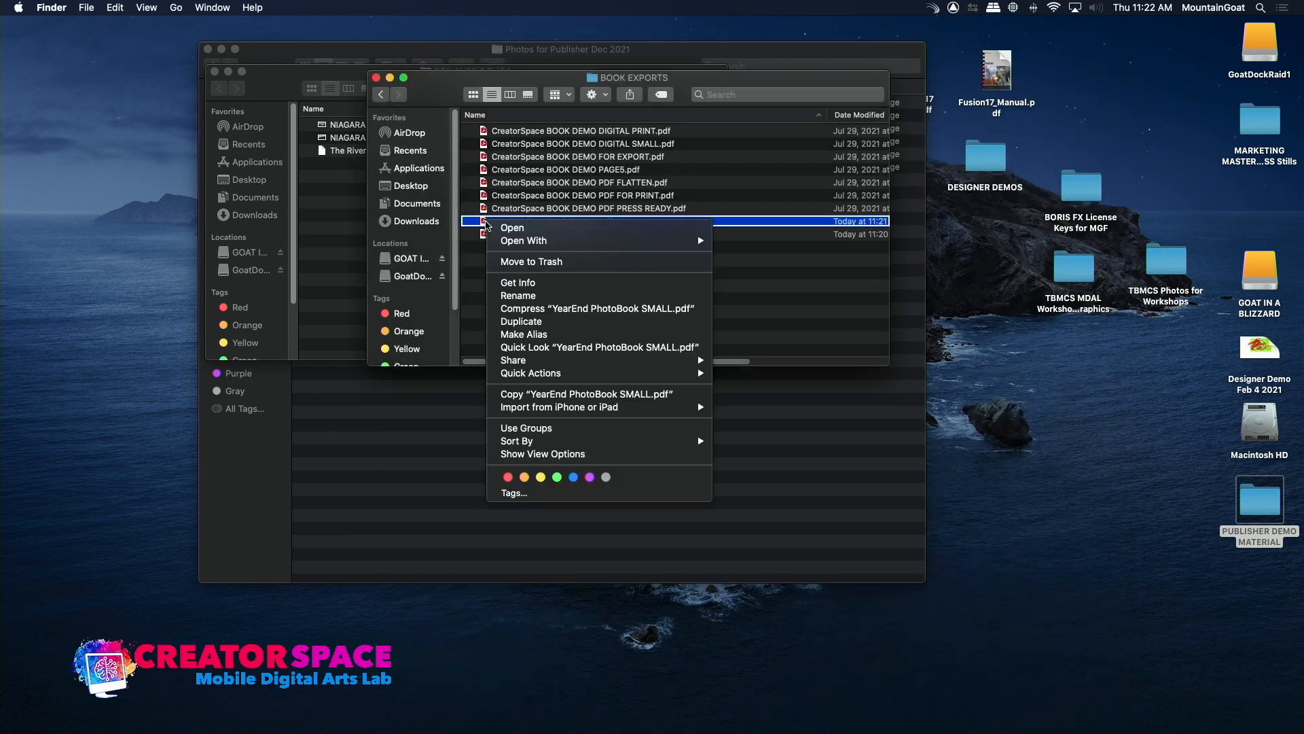
{"action": "left_click", "coordinate": [507, 283]}
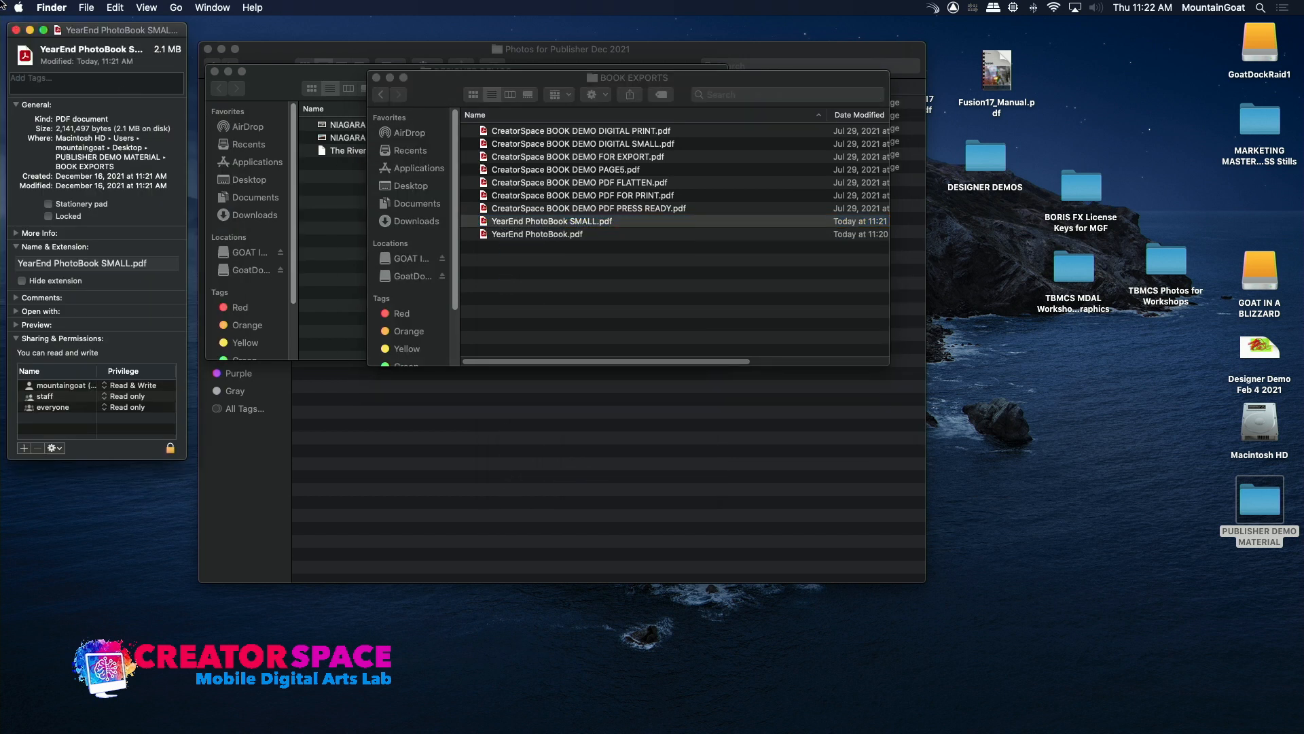
{"action": "left_click", "coordinate": [16, 30]}
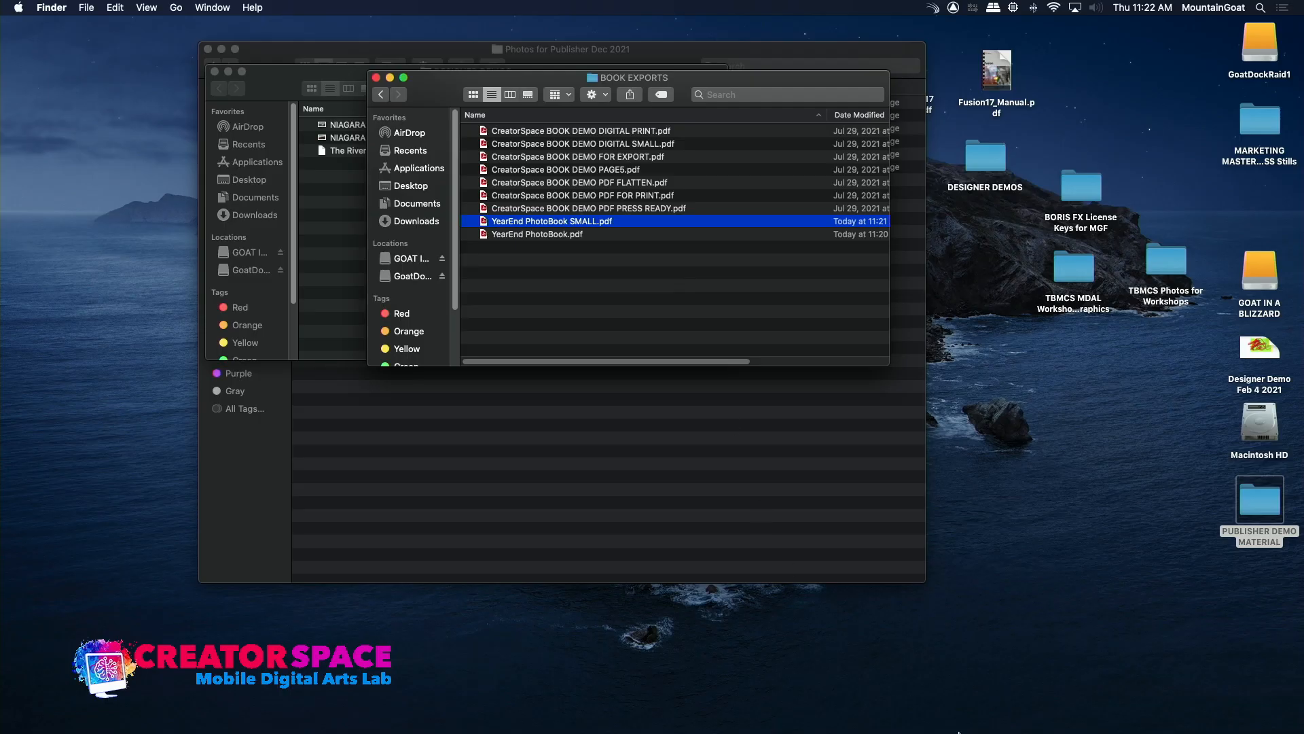
Switch back to Affinity Publisher and open the setup for a new document.
{"action": "mouse_move", "coordinate": [958, 732]}
{"action": "left_click", "coordinate": [724, 717]}
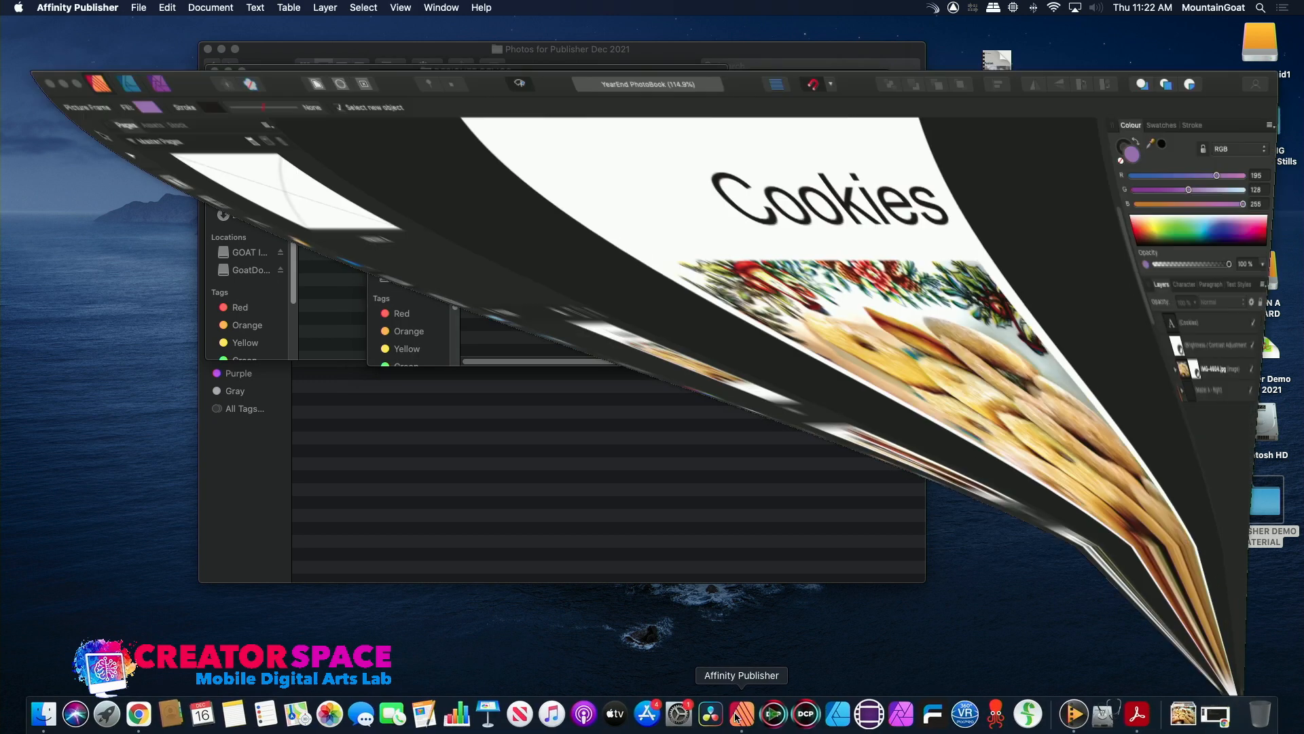
{"action": "left_click", "coordinate": [138, 9]}
{"action": "left_click", "coordinate": [146, 25]}
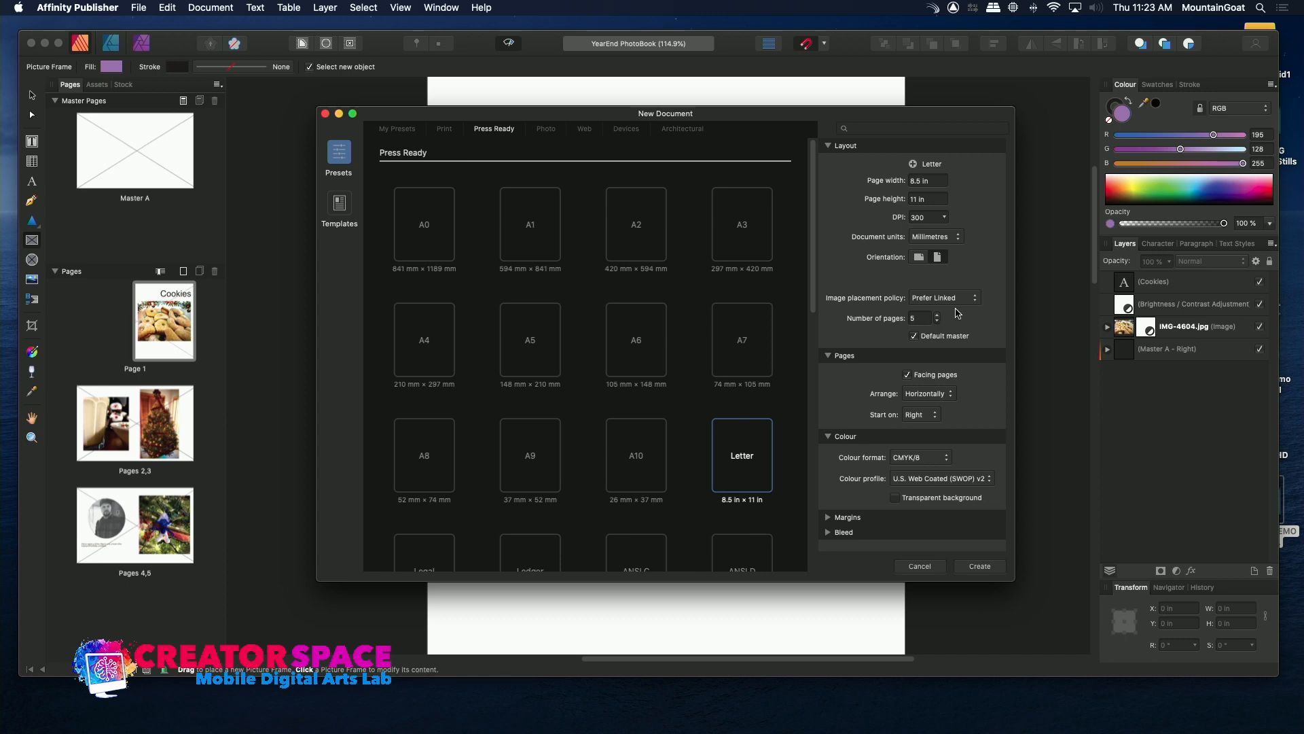
Look through the Press Ready page presets and try the Legal 8.5 x 14 in preset.
{"action": "left_click_drag", "start_coordinate": [815, 301], "coordinate": [793, 356]}
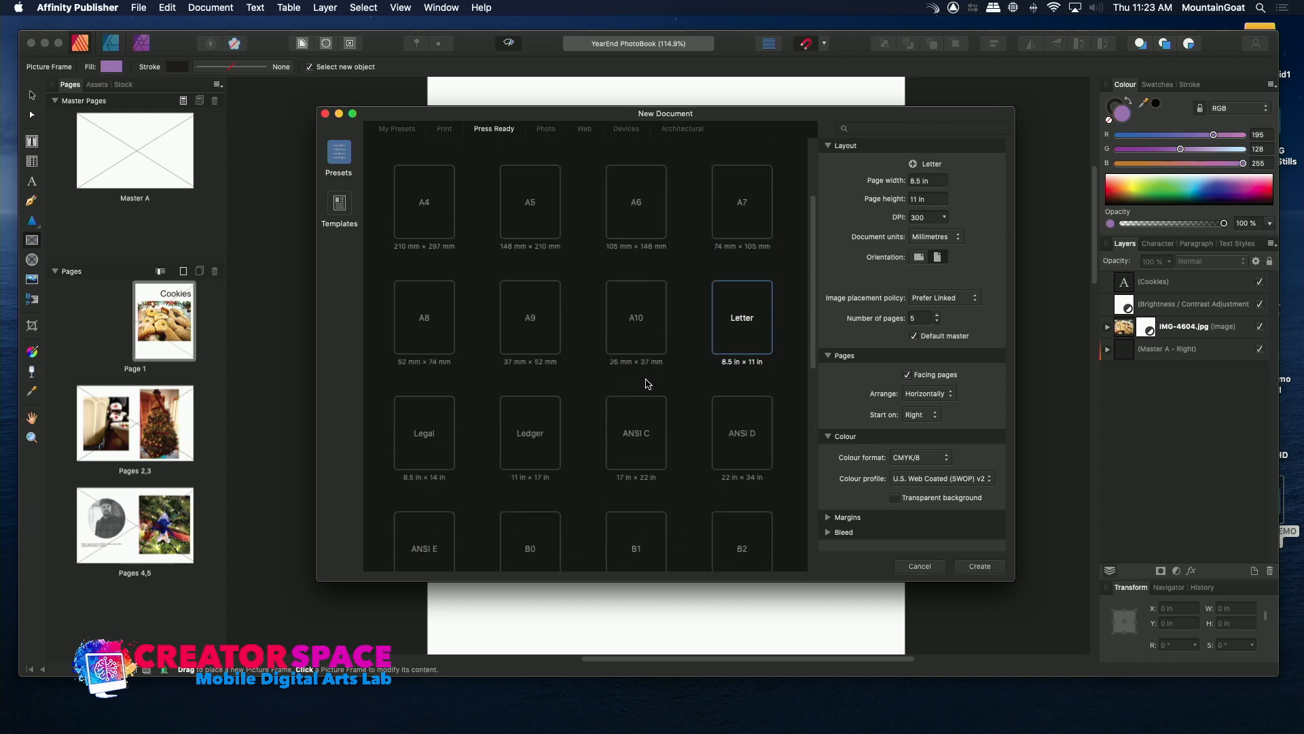
{"action": "left_click", "coordinate": [429, 410]}
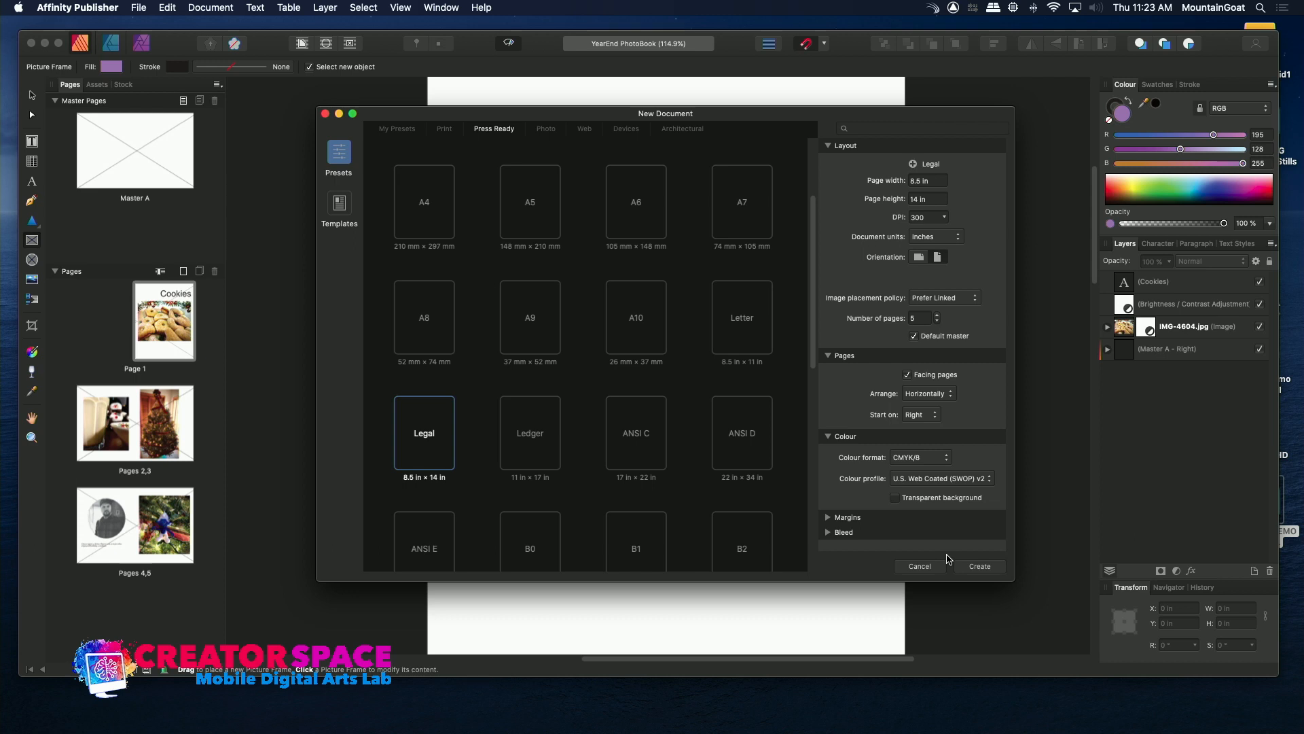
{"action": "left_click_drag", "start_coordinate": [812, 356], "coordinate": [795, 547]}
{"action": "scroll", "coordinate": [629, 240], "scroll_direction": "up", "scroll_amount": 10}
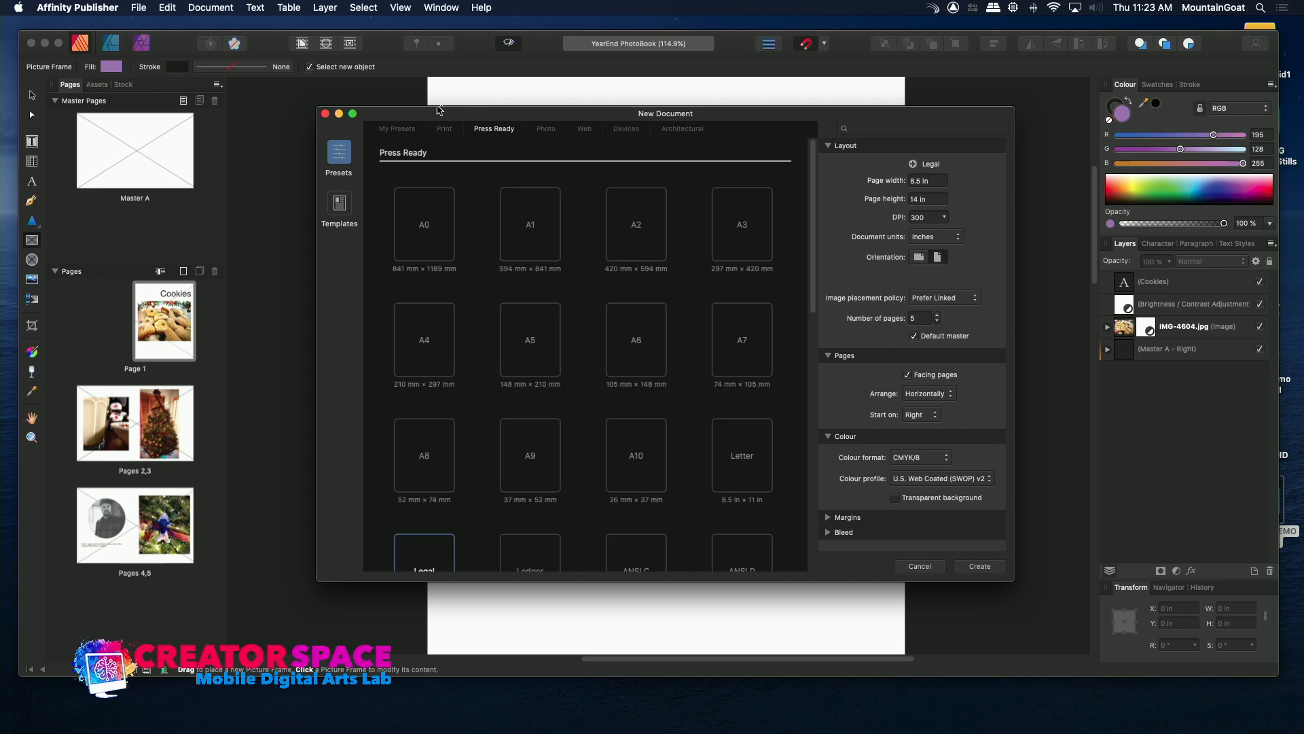
Create a new five-page document from the 4D photo preset, 6 x 4.5 in.
{"action": "left_click", "coordinate": [445, 131]}
{"action": "left_click", "coordinate": [517, 129]}
{"action": "left_click", "coordinate": [544, 133]}
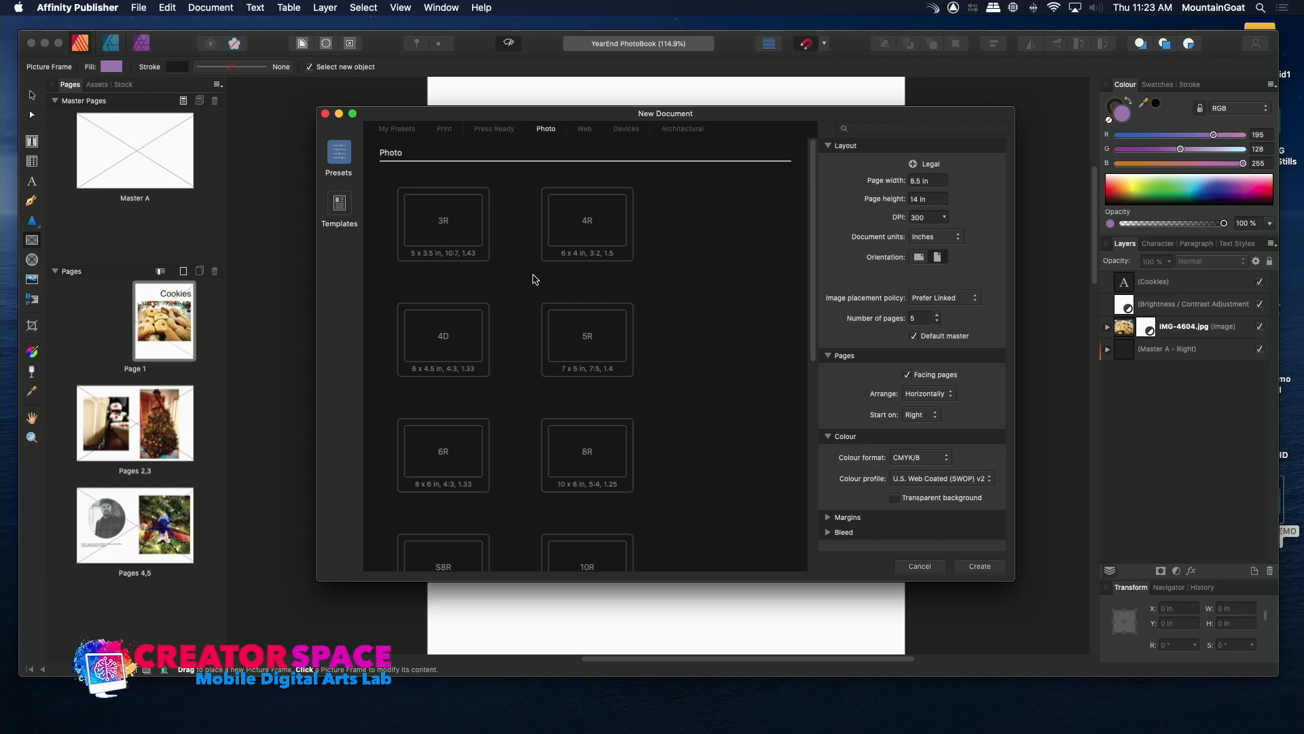
{"action": "left_click", "coordinate": [459, 338]}
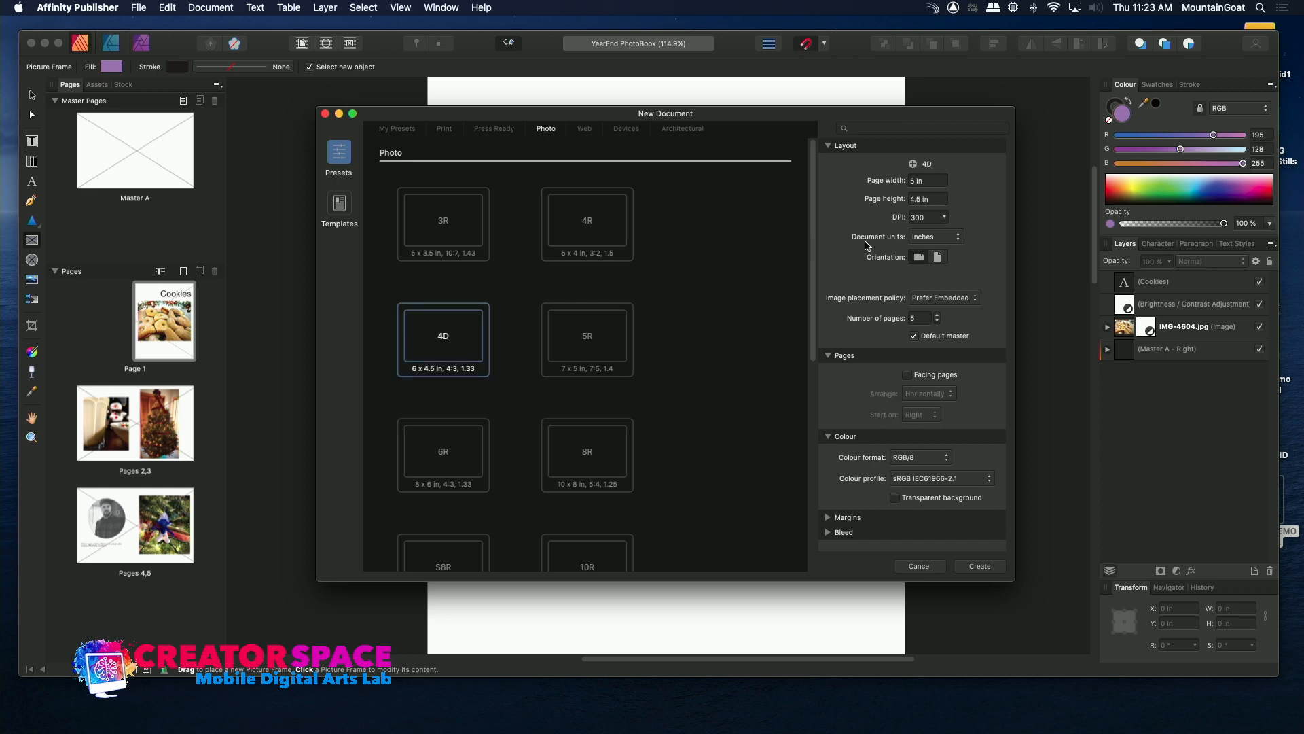
{"action": "left_click", "coordinate": [992, 565]}
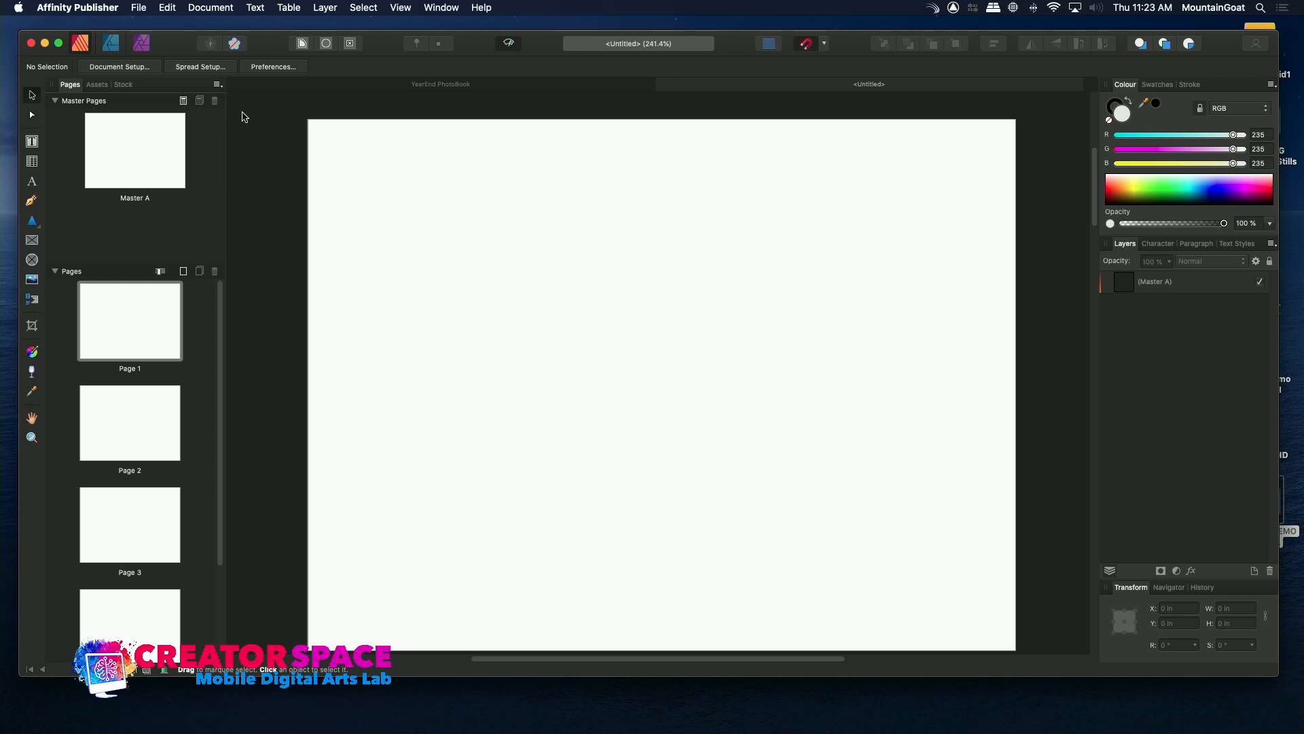
Draw a picture frame about 4.94 in wide and 2.90 in high near the middle of page 2.
{"action": "double_click", "coordinate": [164, 318]}
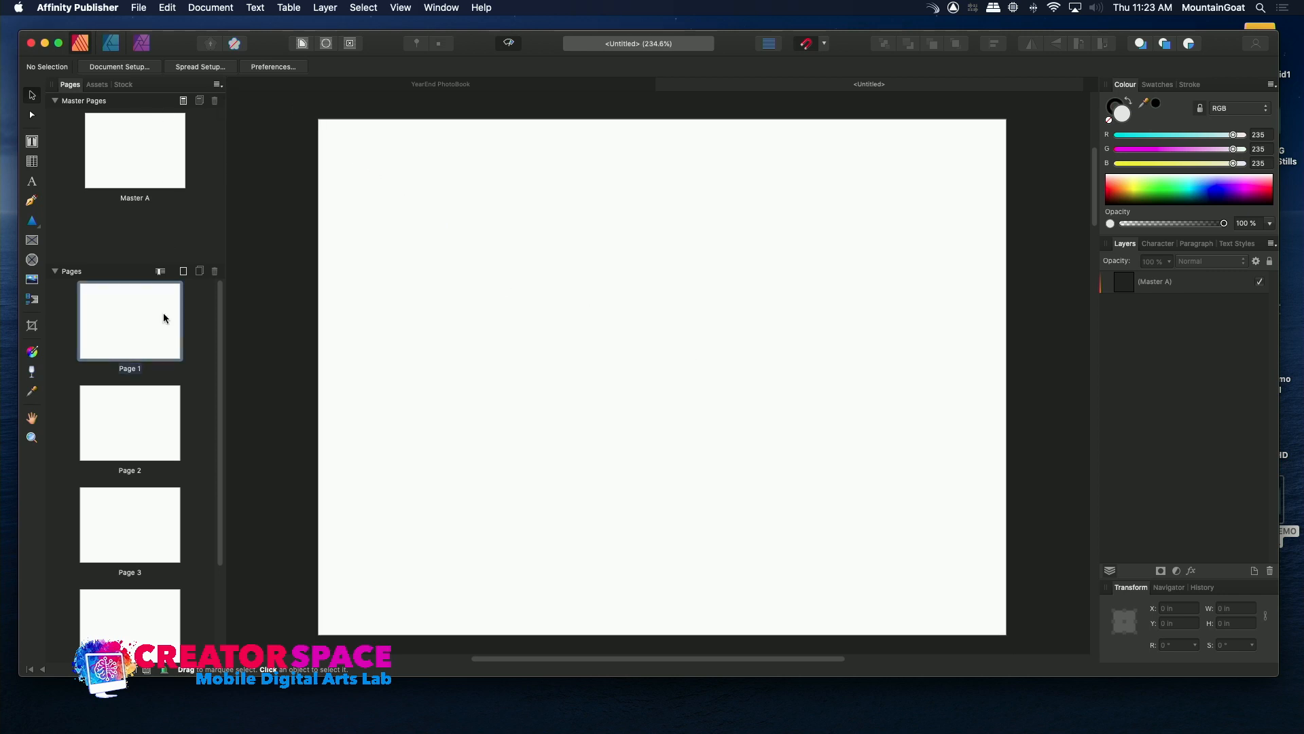
{"action": "left_click", "coordinate": [131, 410]}
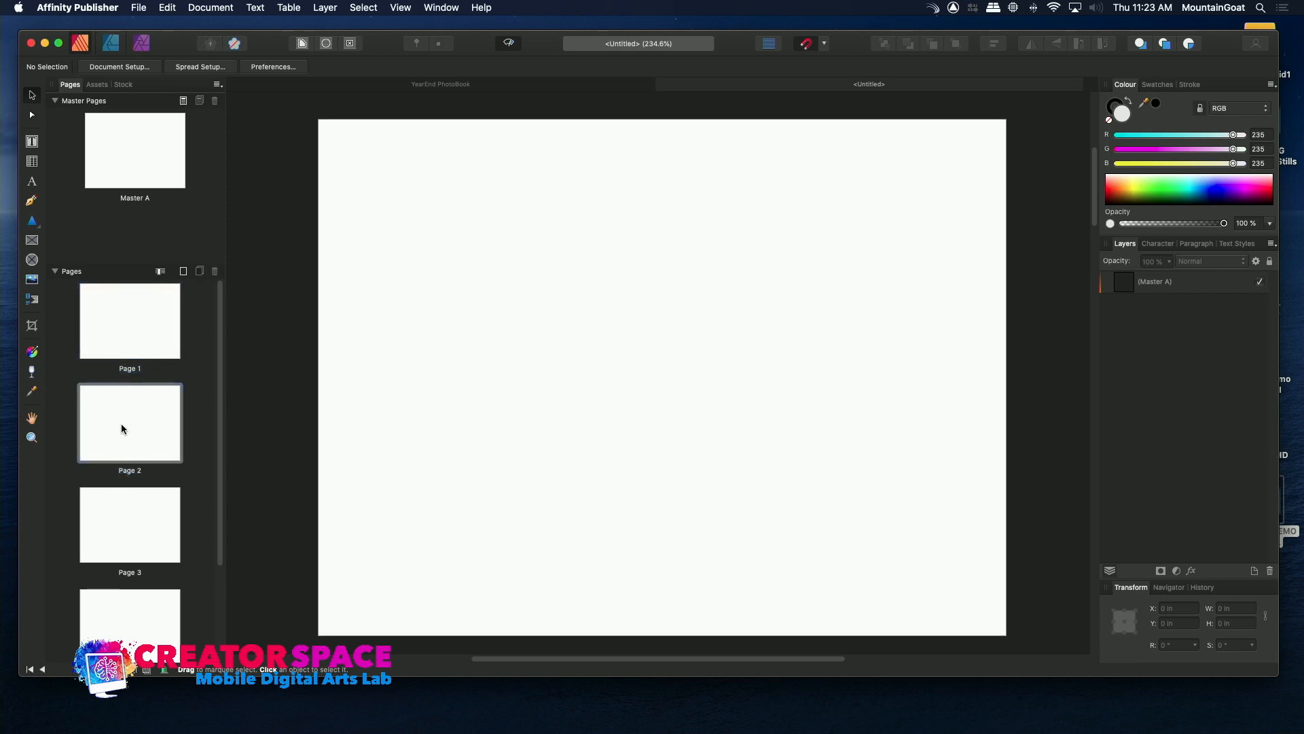
{"action": "left_click", "coordinate": [130, 345]}
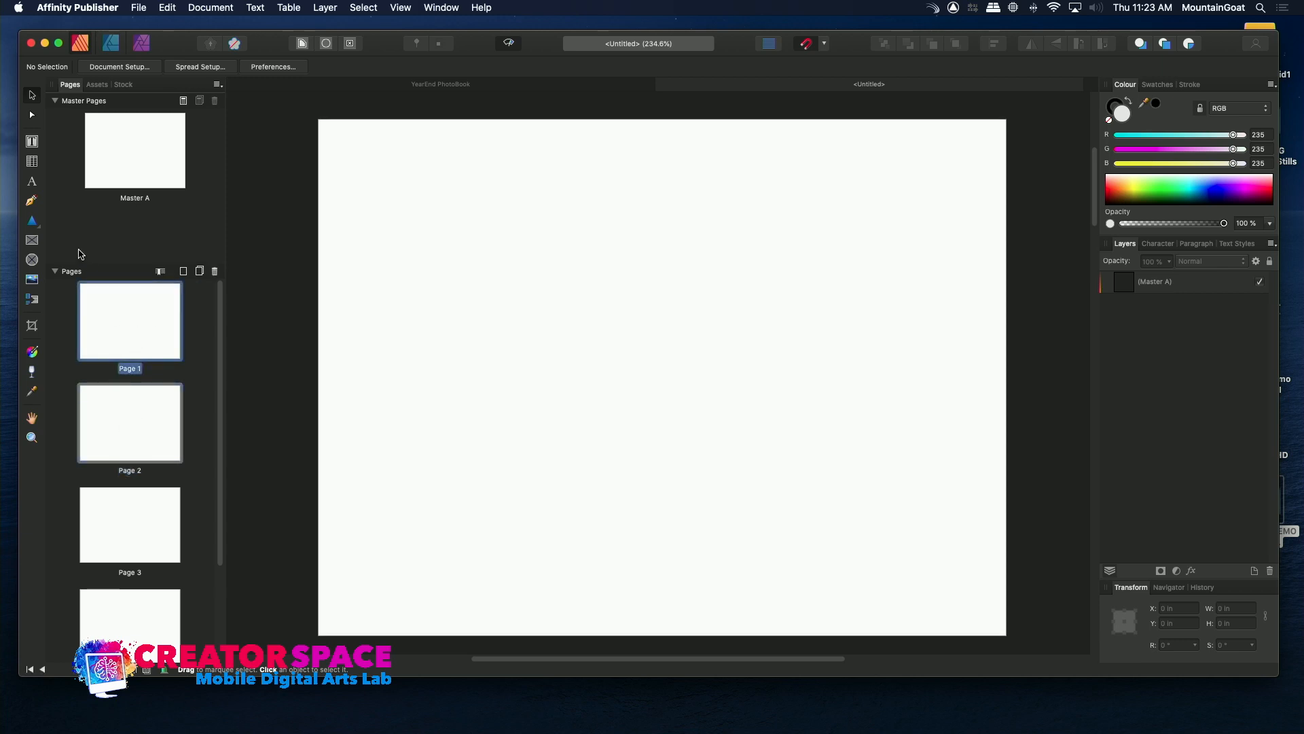
{"action": "left_click", "coordinate": [30, 240]}
{"action": "left_click_drag", "start_coordinate": [376, 186], "coordinate": [943, 519]}
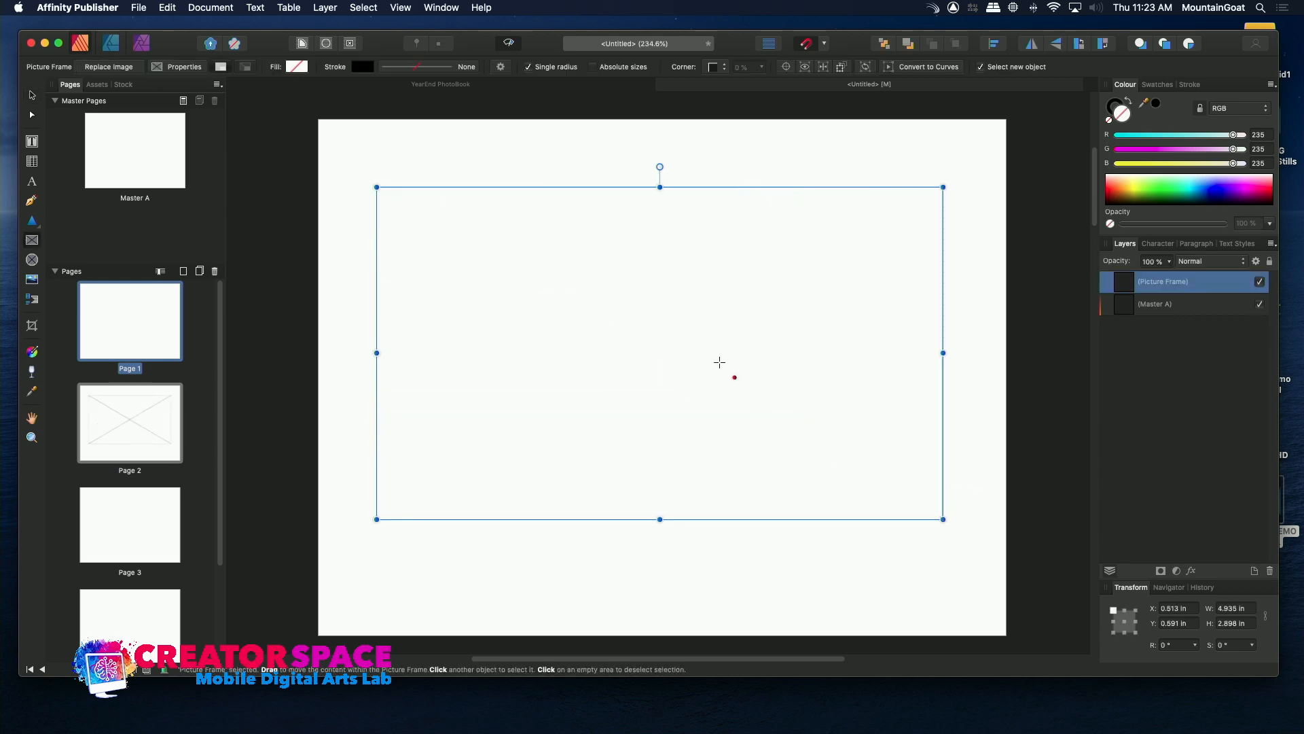
Try placing the Niagara Falls_3.4.1 JPEG from the Desktop's DESIGNER DEMOS folder in the page 2 frame, and undo the placement.
{"action": "left_click", "coordinate": [147, 10]}
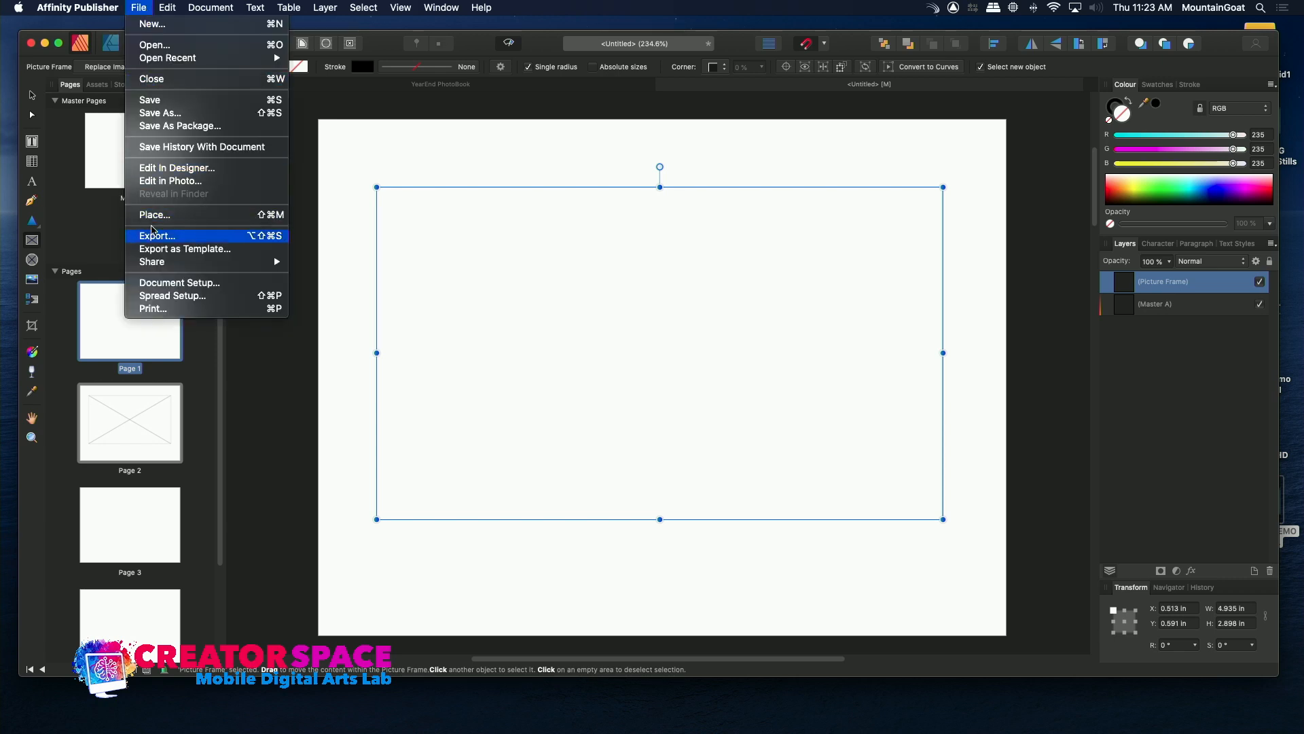
{"action": "left_click", "coordinate": [153, 214]}
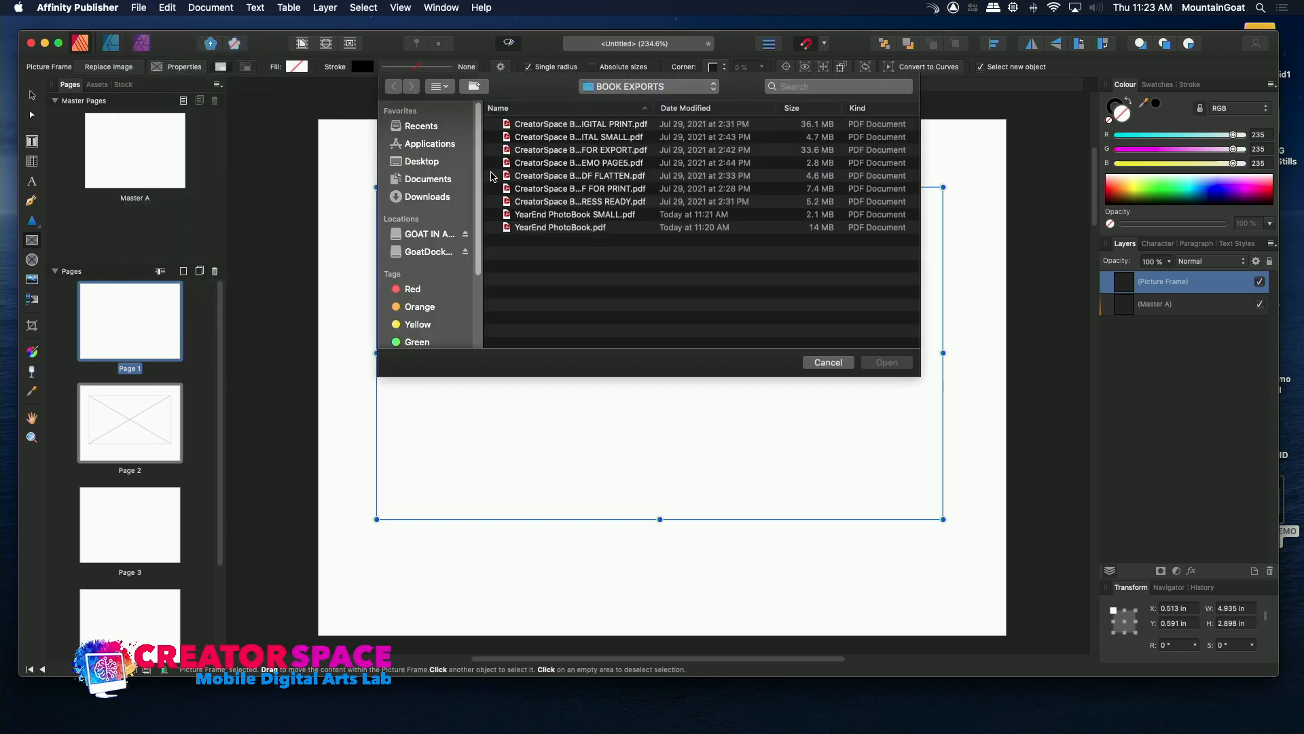
{"action": "left_click", "coordinate": [424, 161]}
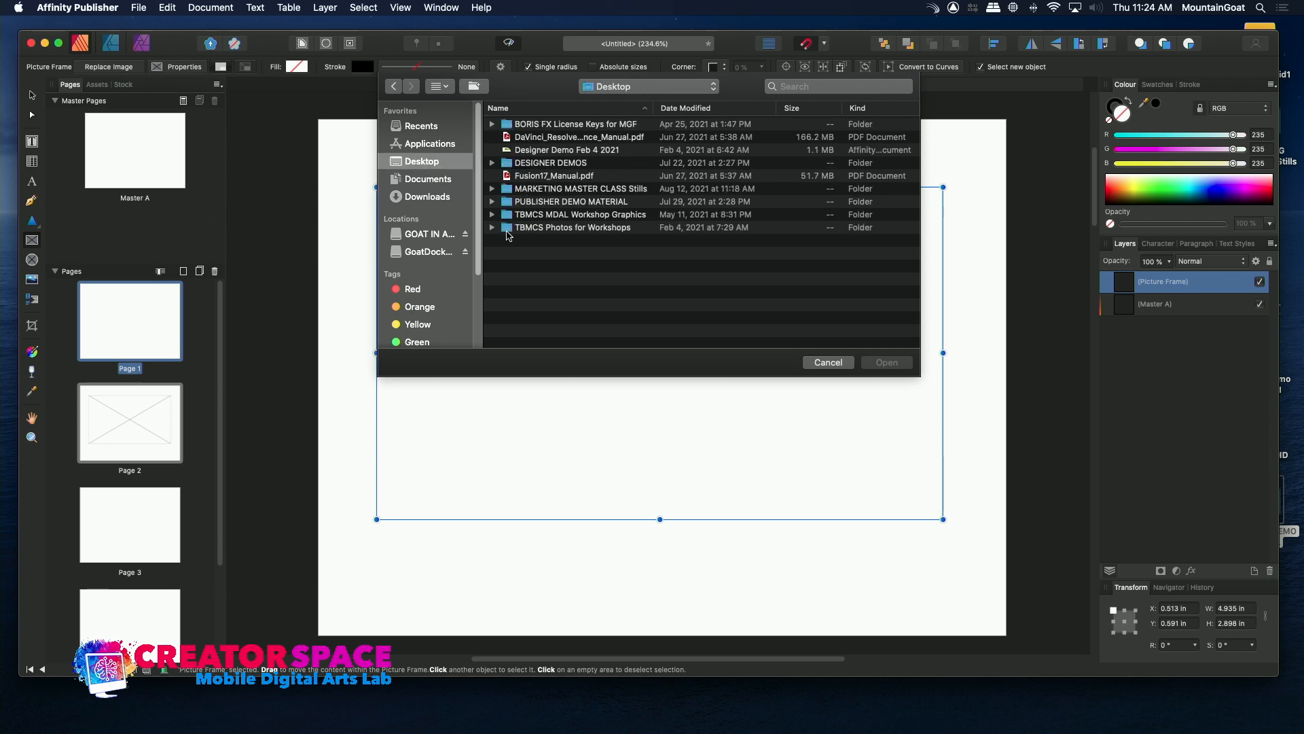
{"action": "double_click", "coordinate": [509, 163]}
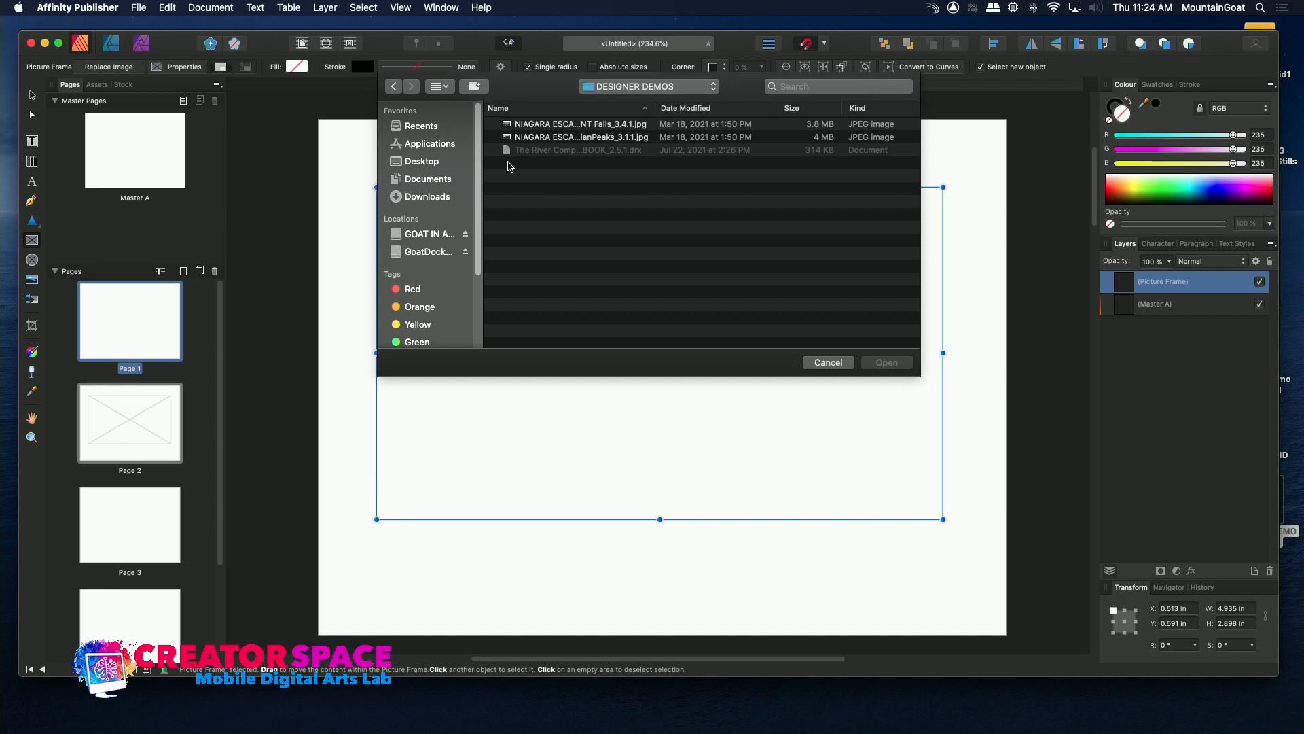
{"action": "left_click", "coordinate": [508, 138]}
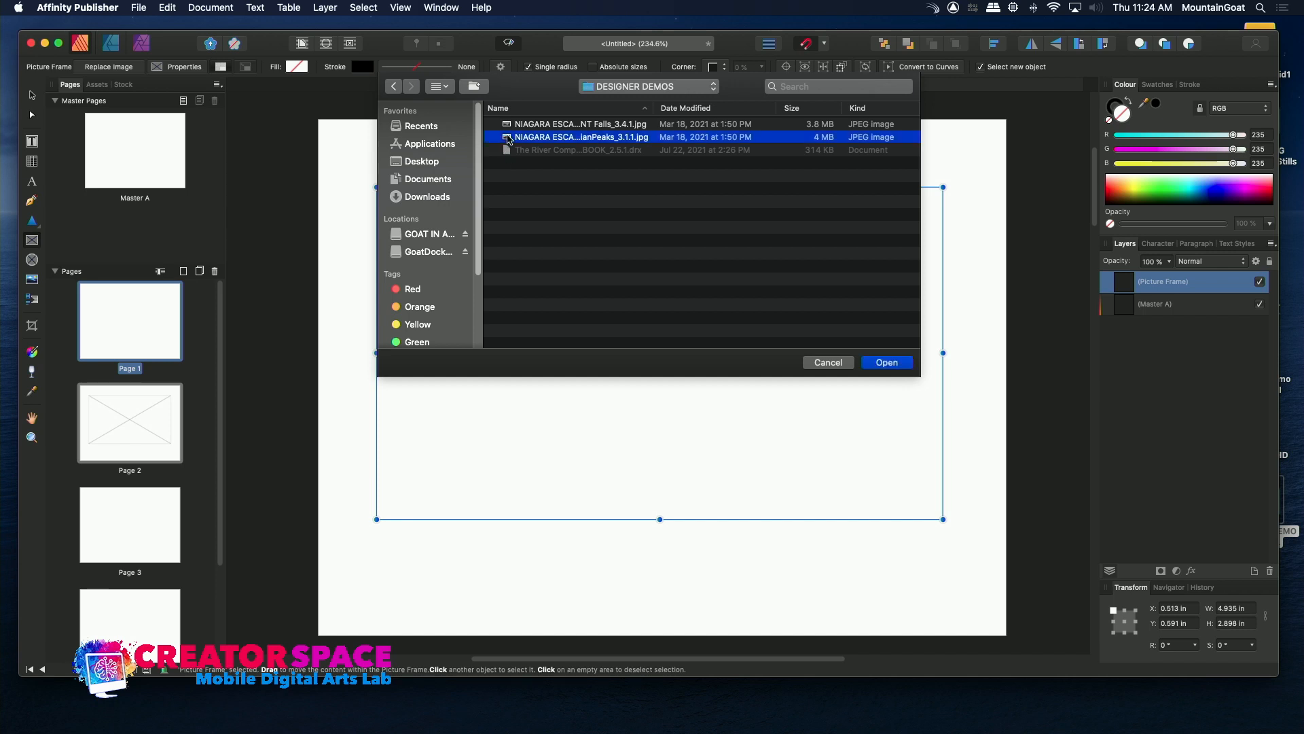
{"action": "double_click", "coordinate": [509, 125]}
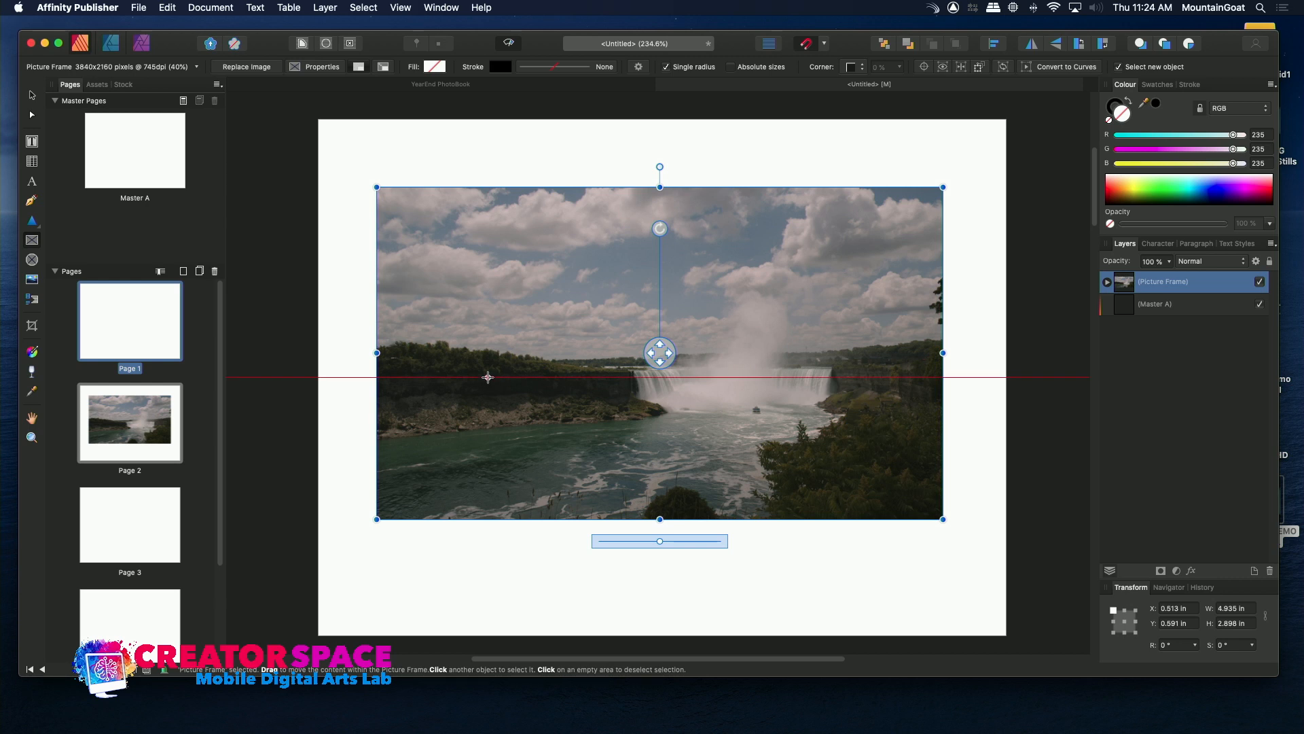
{"action": "key", "text": "super+z"}
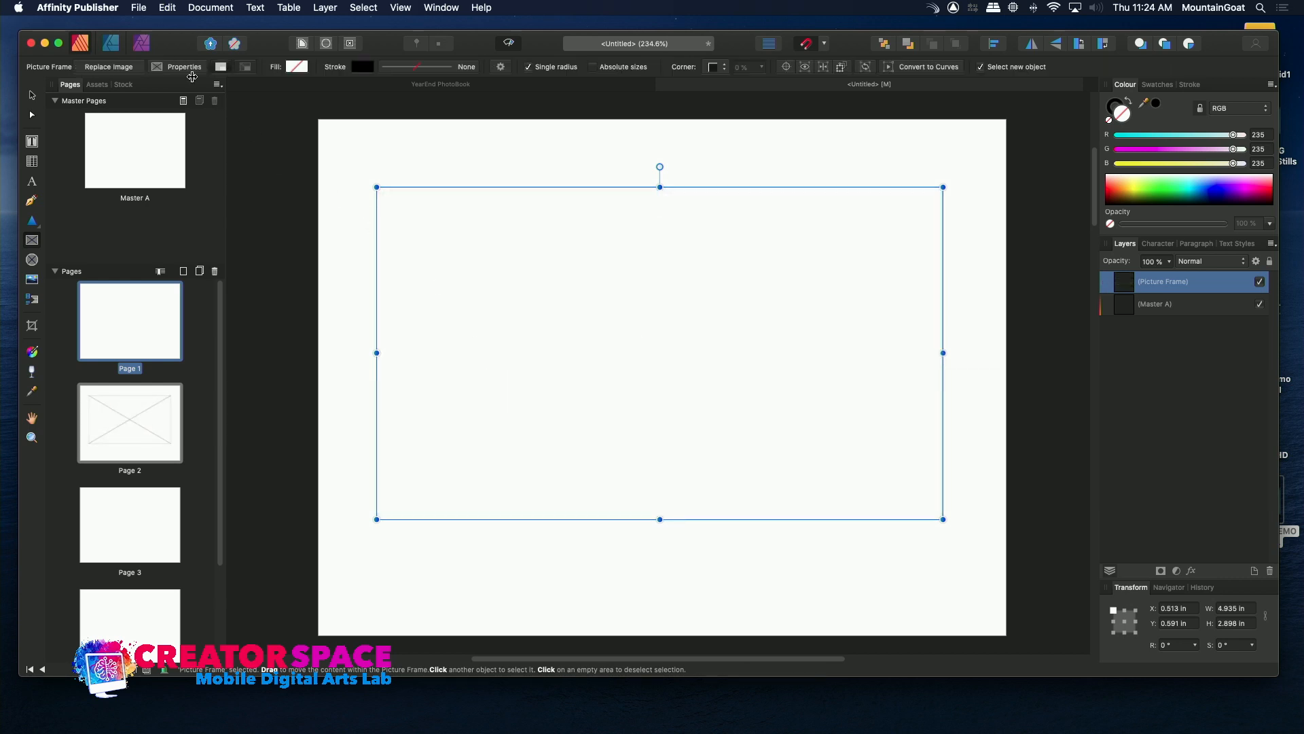
Try the Niagara Peaks_3.1.1 JPEG from DESIGNER DEMOS in the page 2 frame, and remove the image again.
{"action": "left_click", "coordinate": [139, 8]}
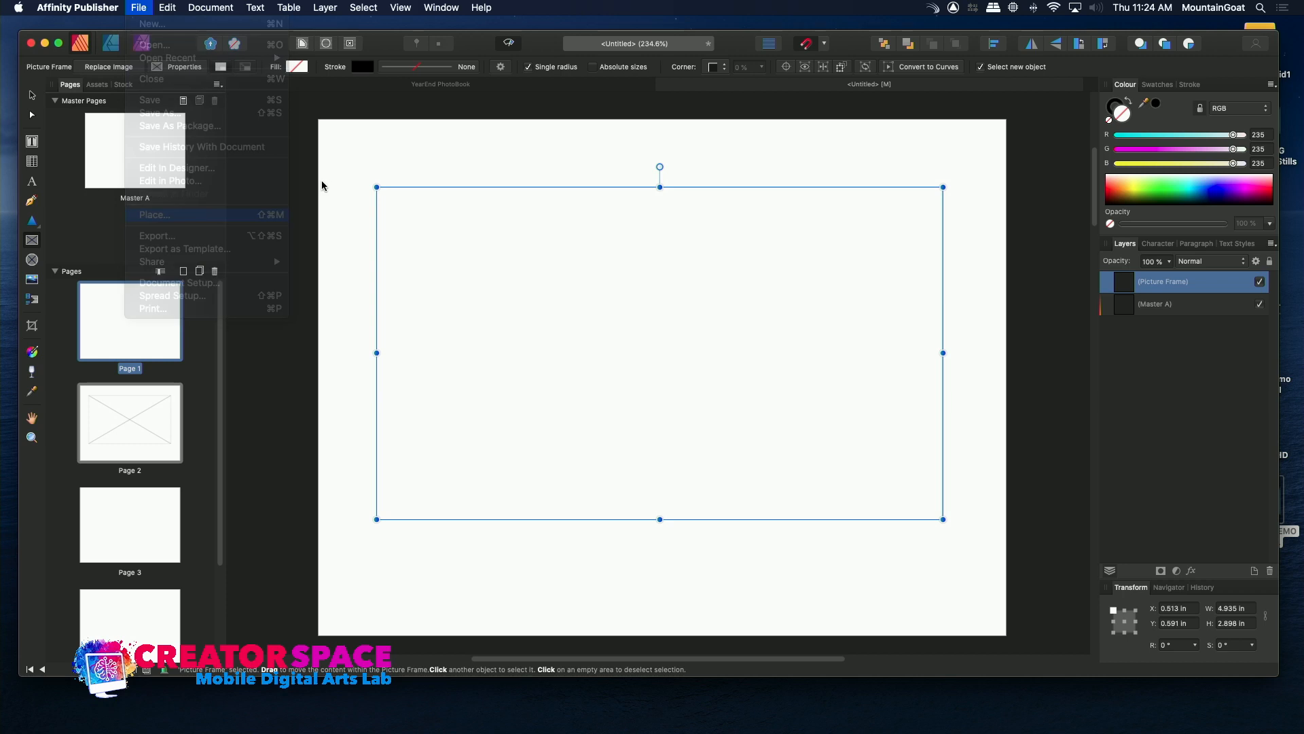
{"action": "left_click", "coordinate": [221, 214]}
{"action": "left_click", "coordinate": [554, 137]}
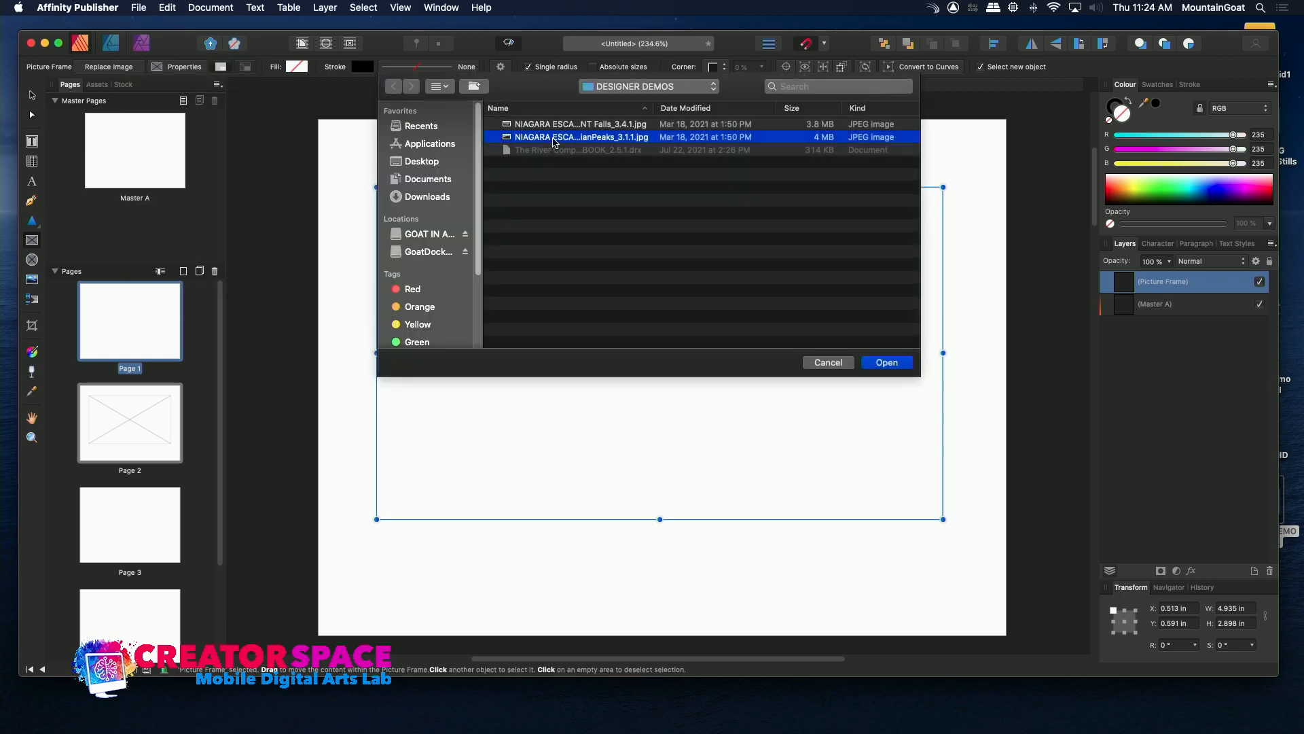
{"action": "double_click", "coordinate": [507, 140]}
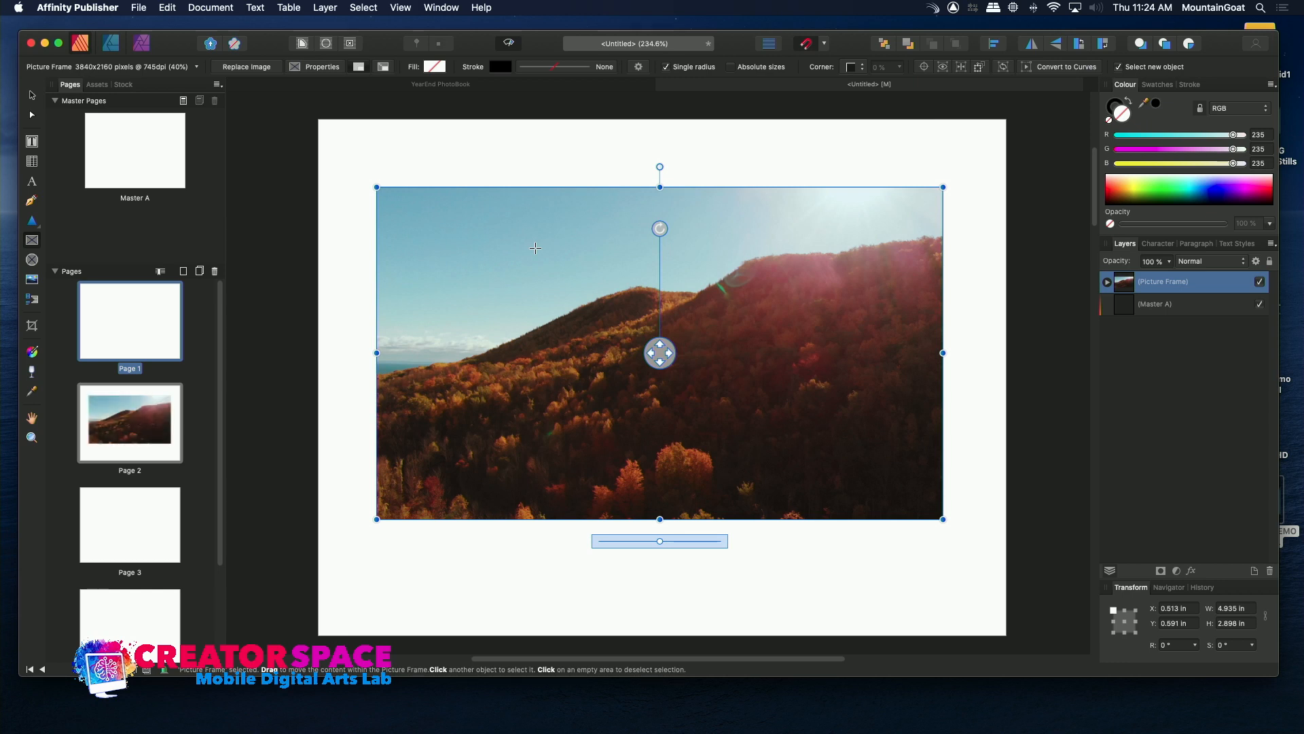
{"action": "key", "text": "Escape"}
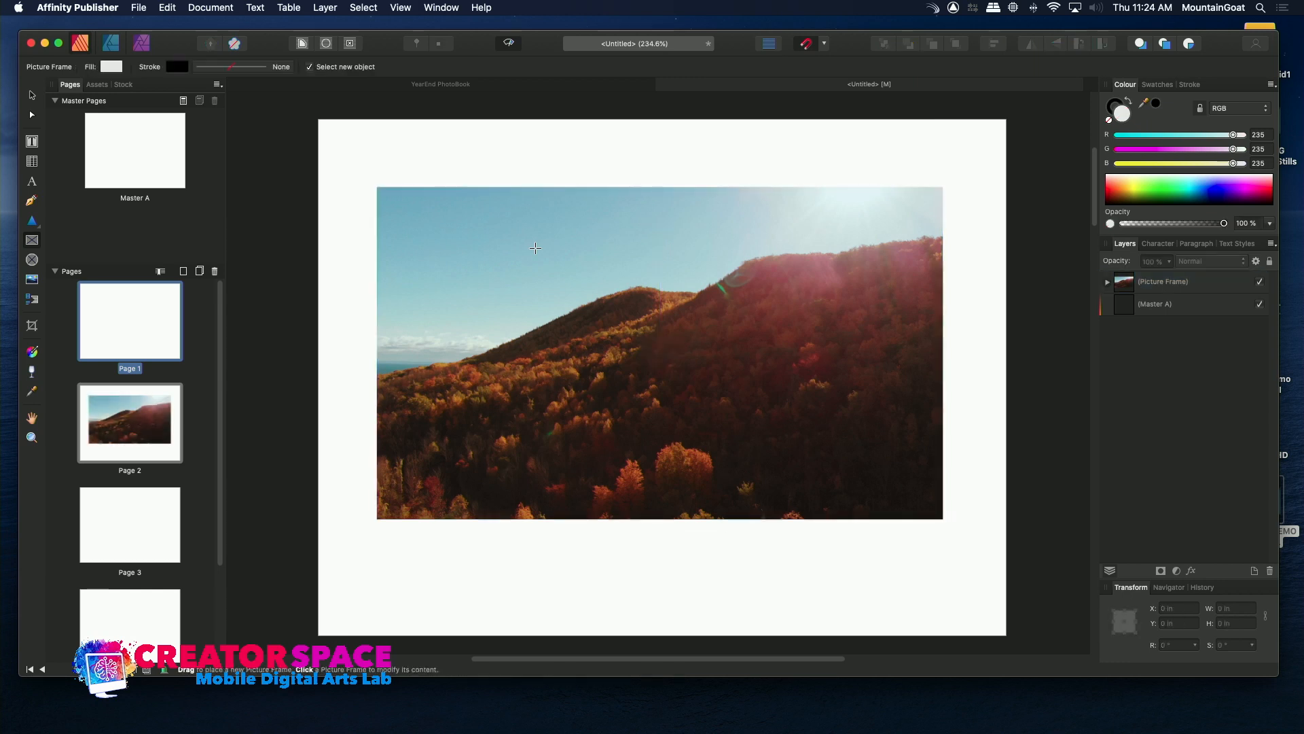
{"action": "left_click", "coordinate": [535, 248]}
{"action": "key", "text": "Delete"}
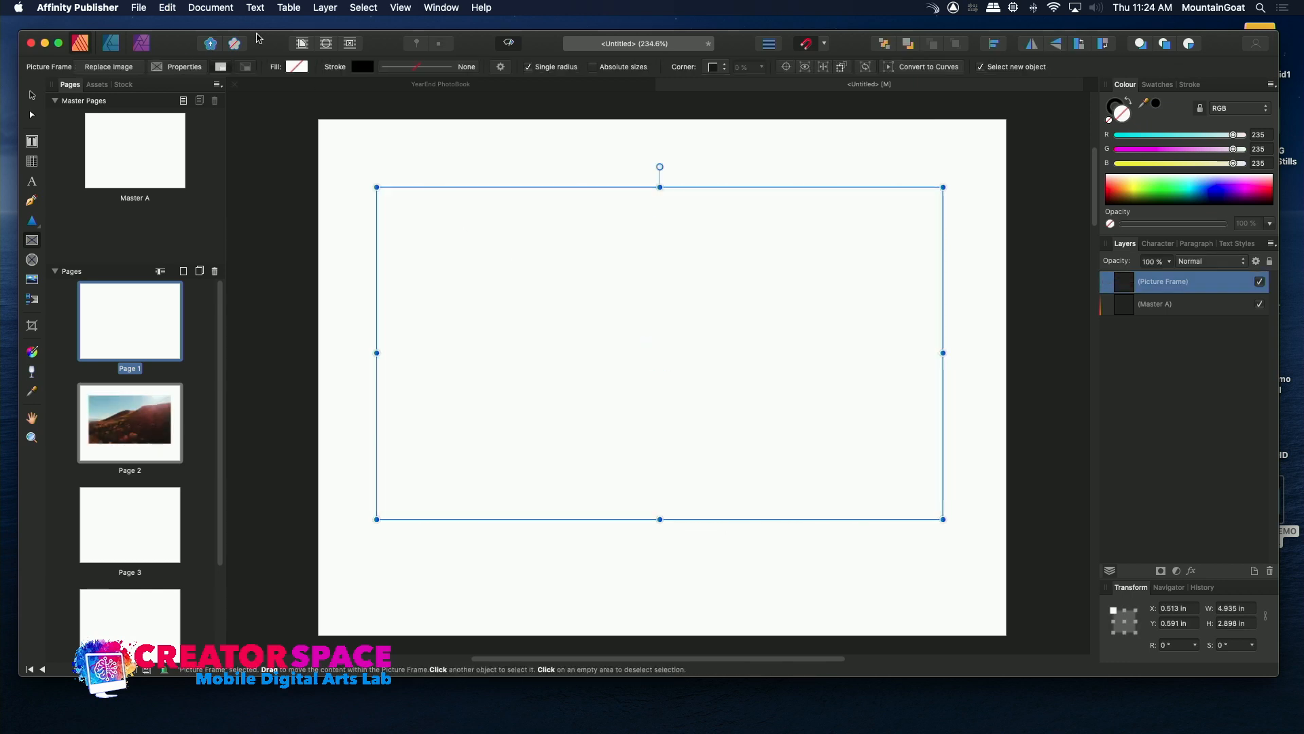
Start placing another image in the page 2 frame and check the Desktop's TBMCS MDAL Workshop Graphics folder for a picture.
{"action": "left_click", "coordinate": [138, 7]}
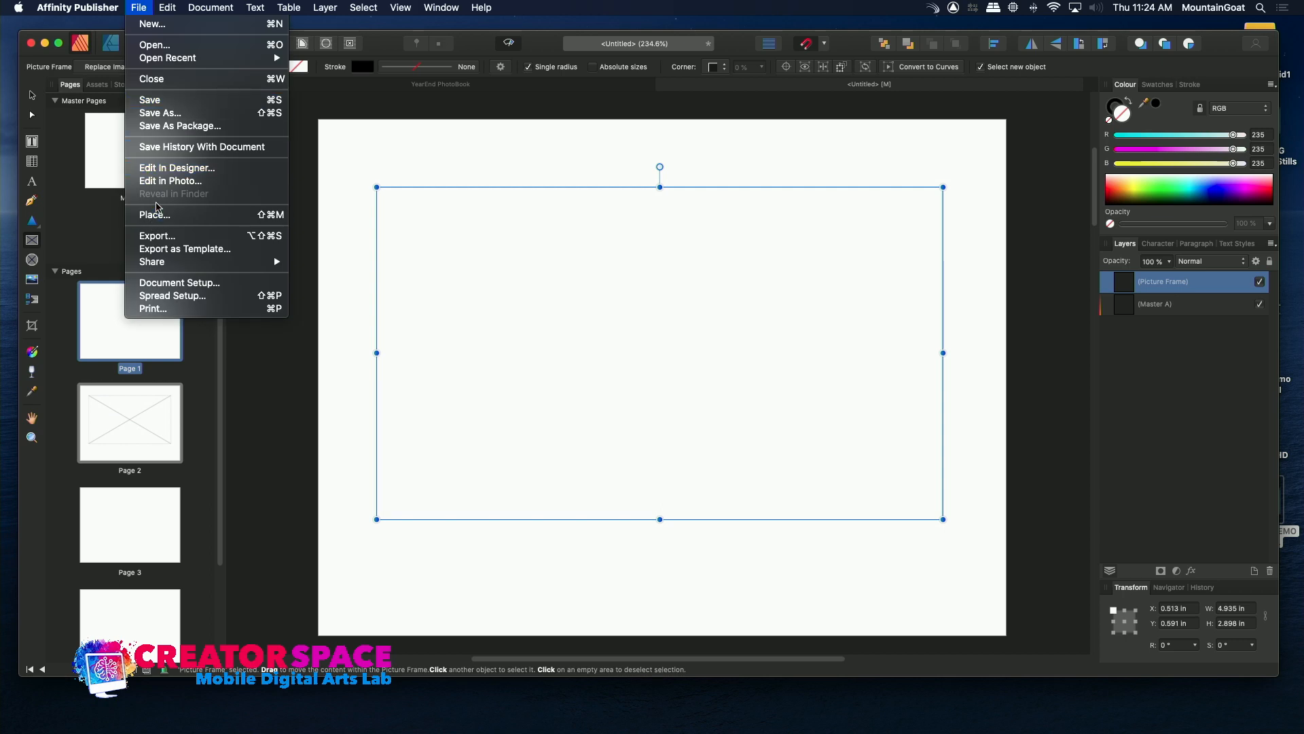
{"action": "left_click", "coordinate": [156, 215]}
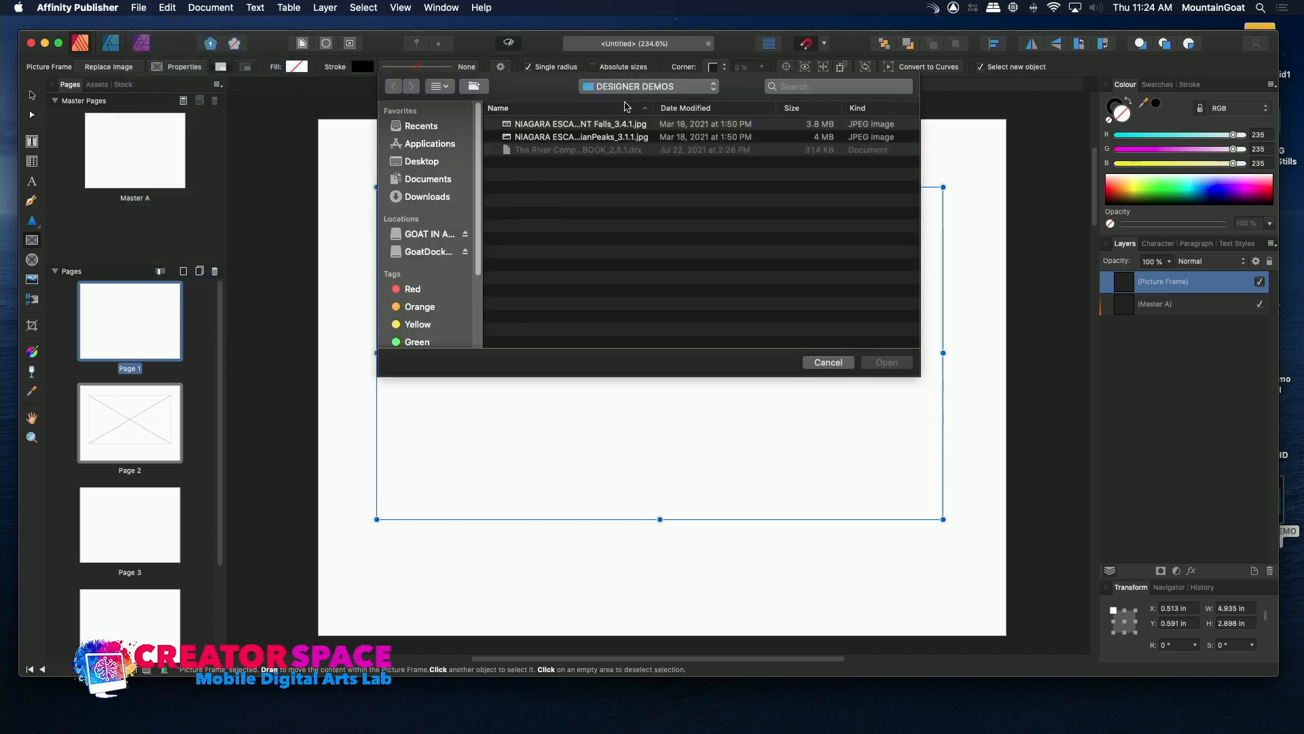
{"action": "left_click", "coordinate": [622, 86]}
{"action": "left_click", "coordinate": [619, 102]}
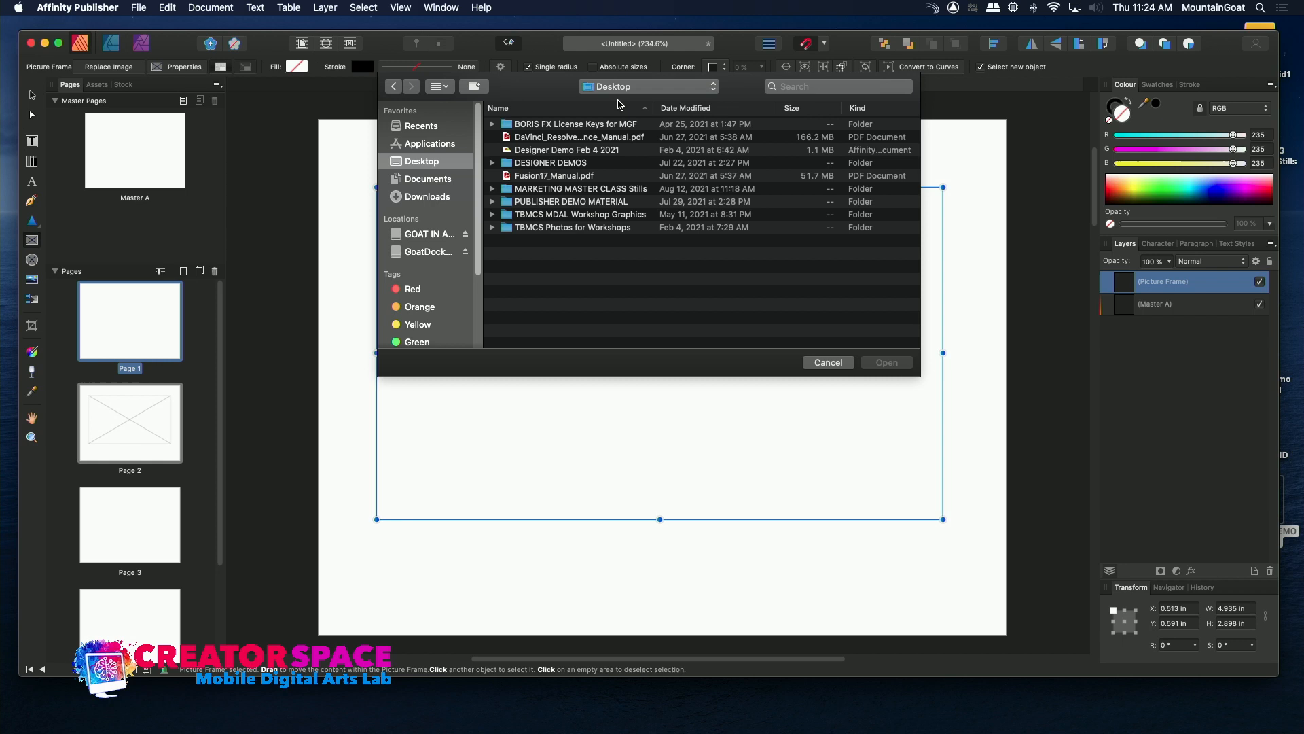
{"action": "double_click", "coordinate": [561, 215]}
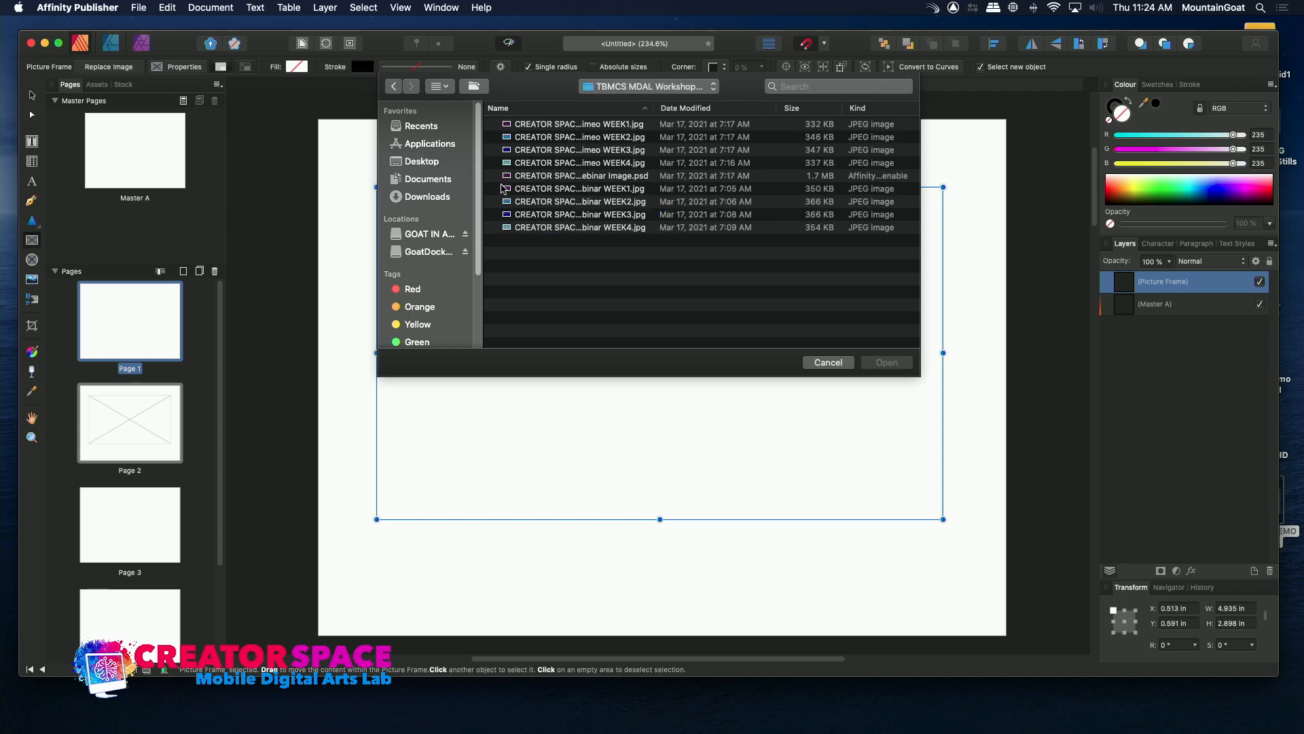
{"action": "left_click", "coordinate": [506, 165]}
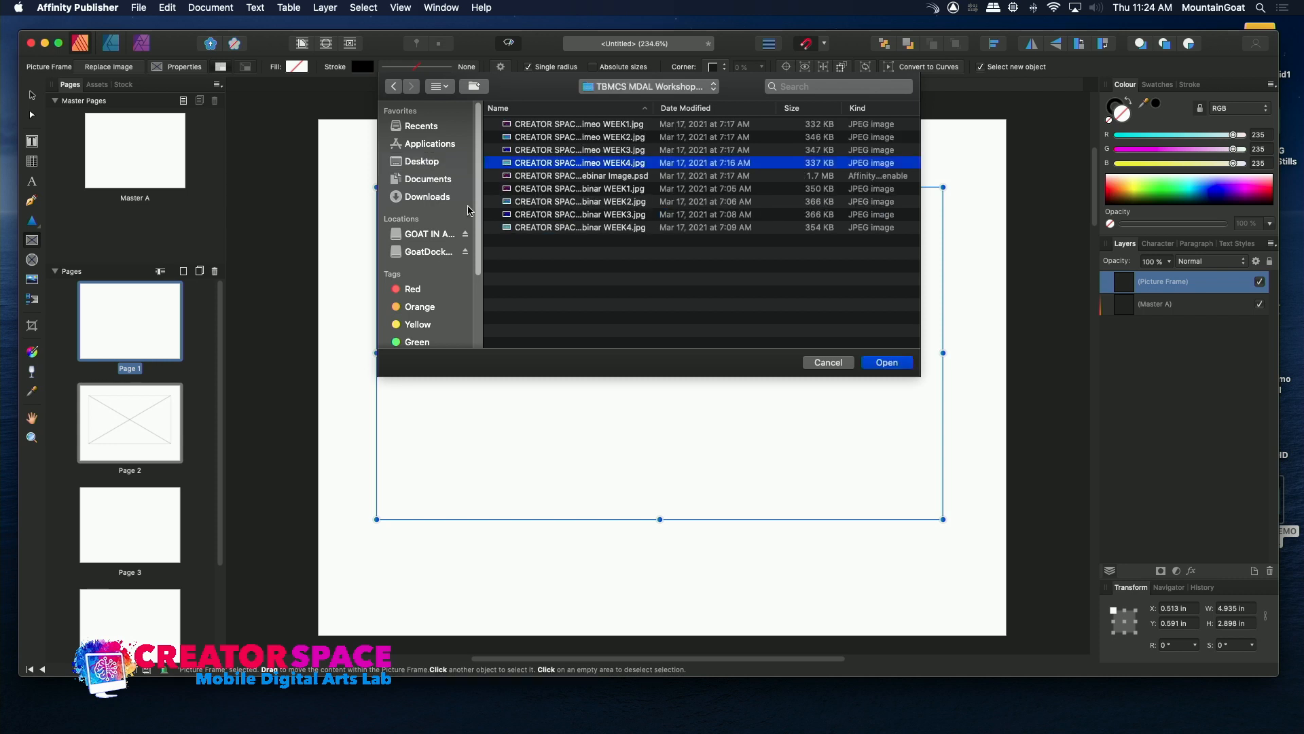
Browse from the GOAT IN A BLIZZARD drive through TBMCS Master Class to the Photo and Illustration class folder from May 2021.
{"action": "left_click", "coordinate": [435, 235]}
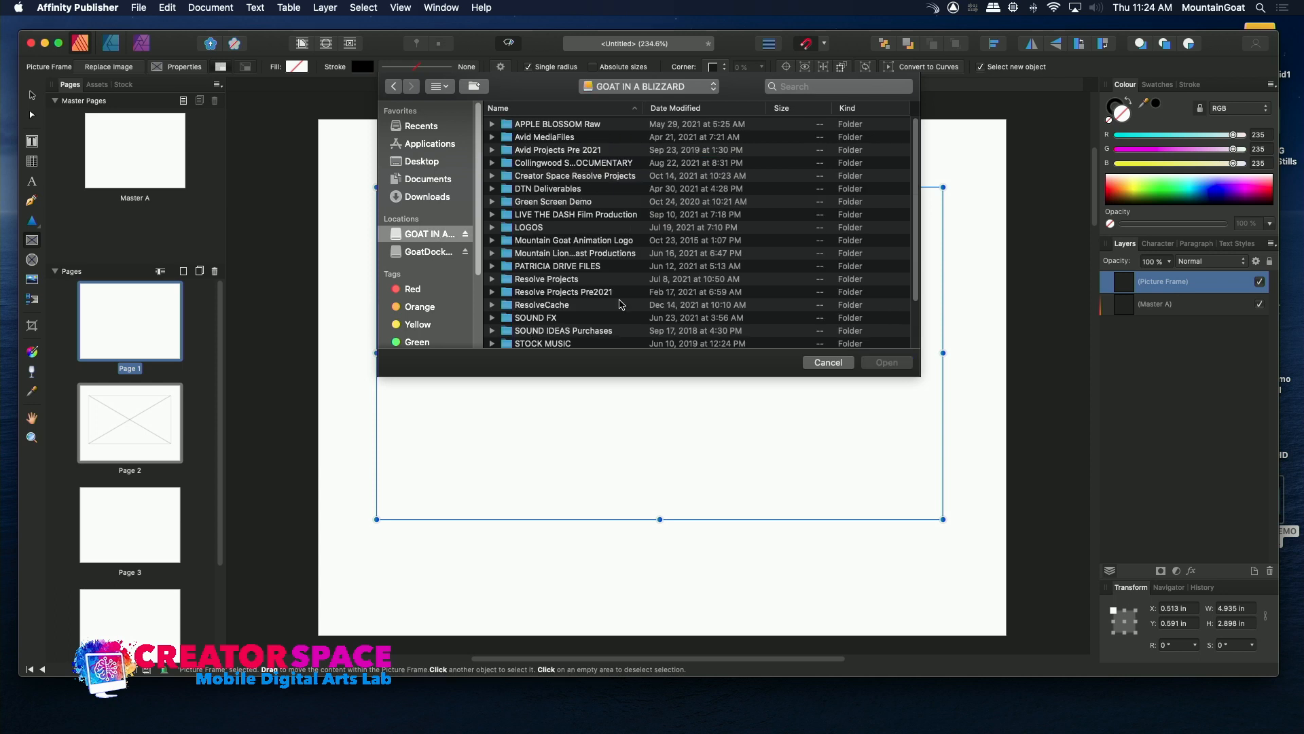
{"action": "scroll", "coordinate": [917, 289], "scroll_direction": "down", "scroll_amount": 5}
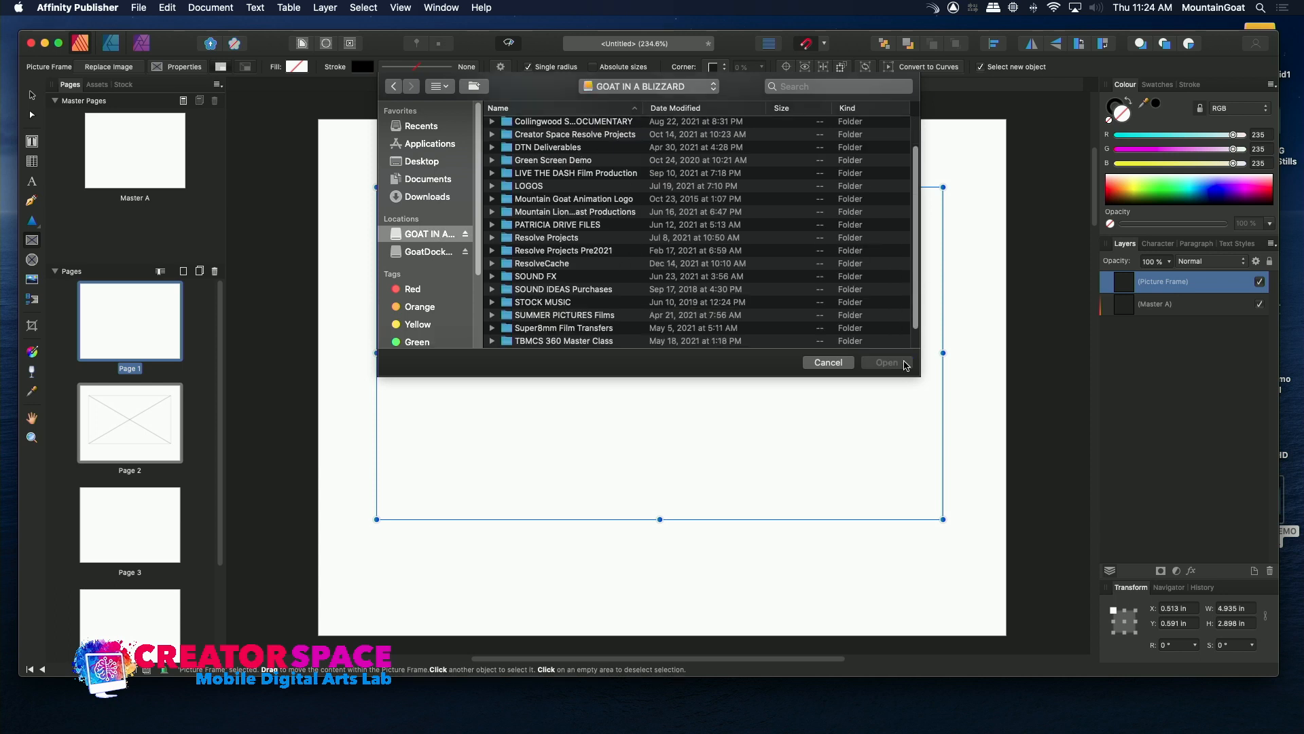
{"action": "left_click", "coordinate": [584, 329]}
{"action": "double_click", "coordinate": [585, 329]}
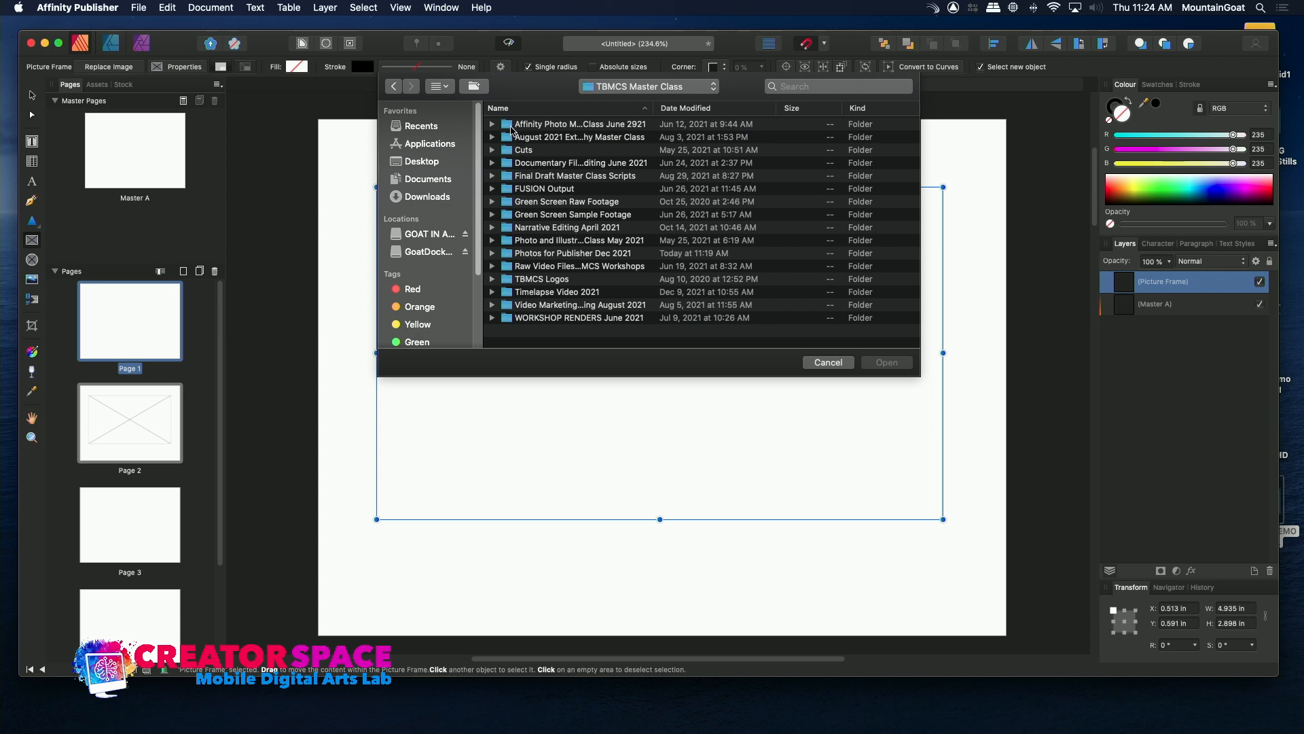
{"action": "left_click", "coordinate": [511, 125]}
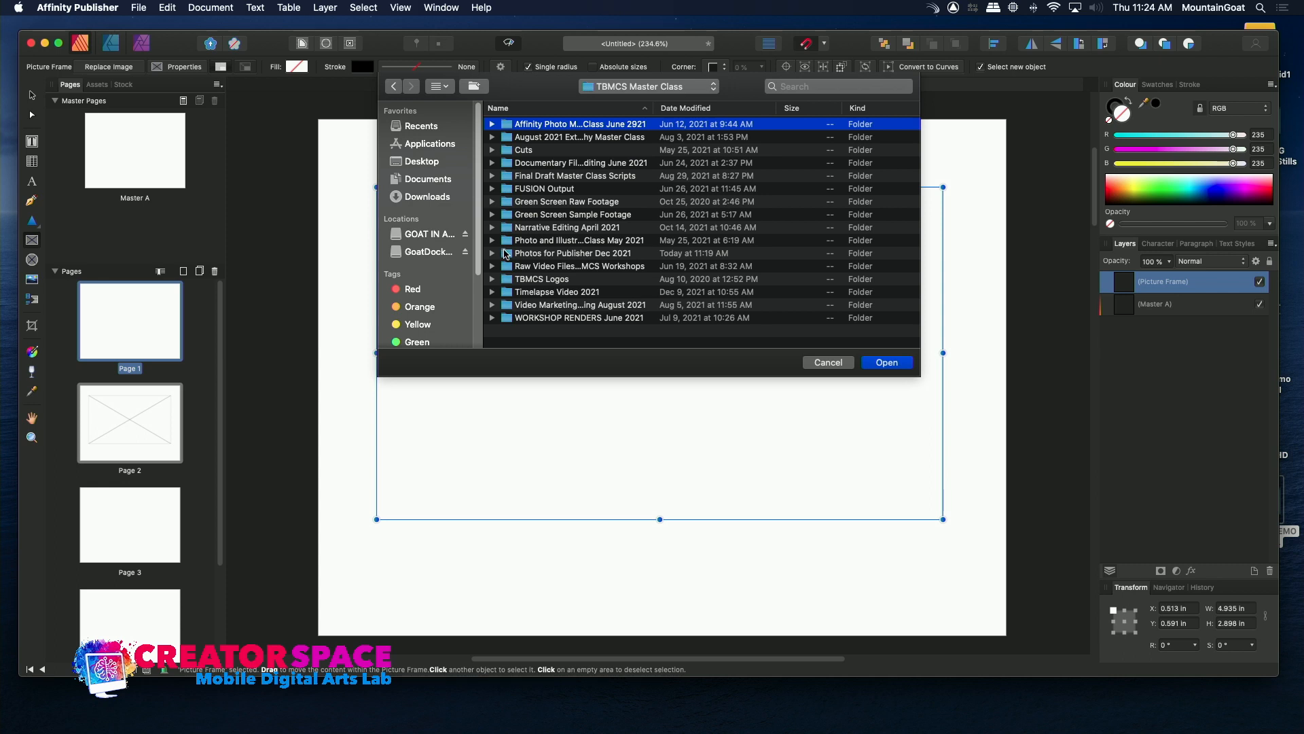
{"action": "left_click", "coordinate": [506, 242]}
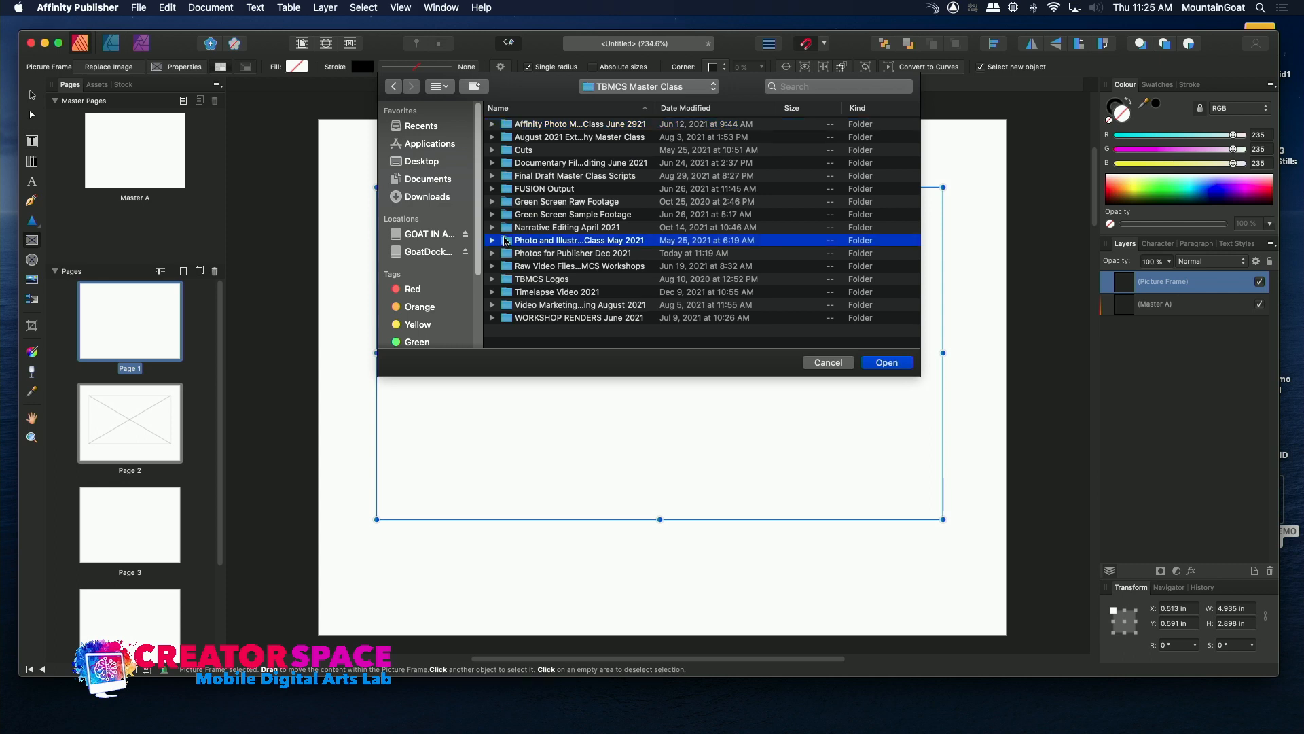
{"action": "double_click", "coordinate": [506, 241]}
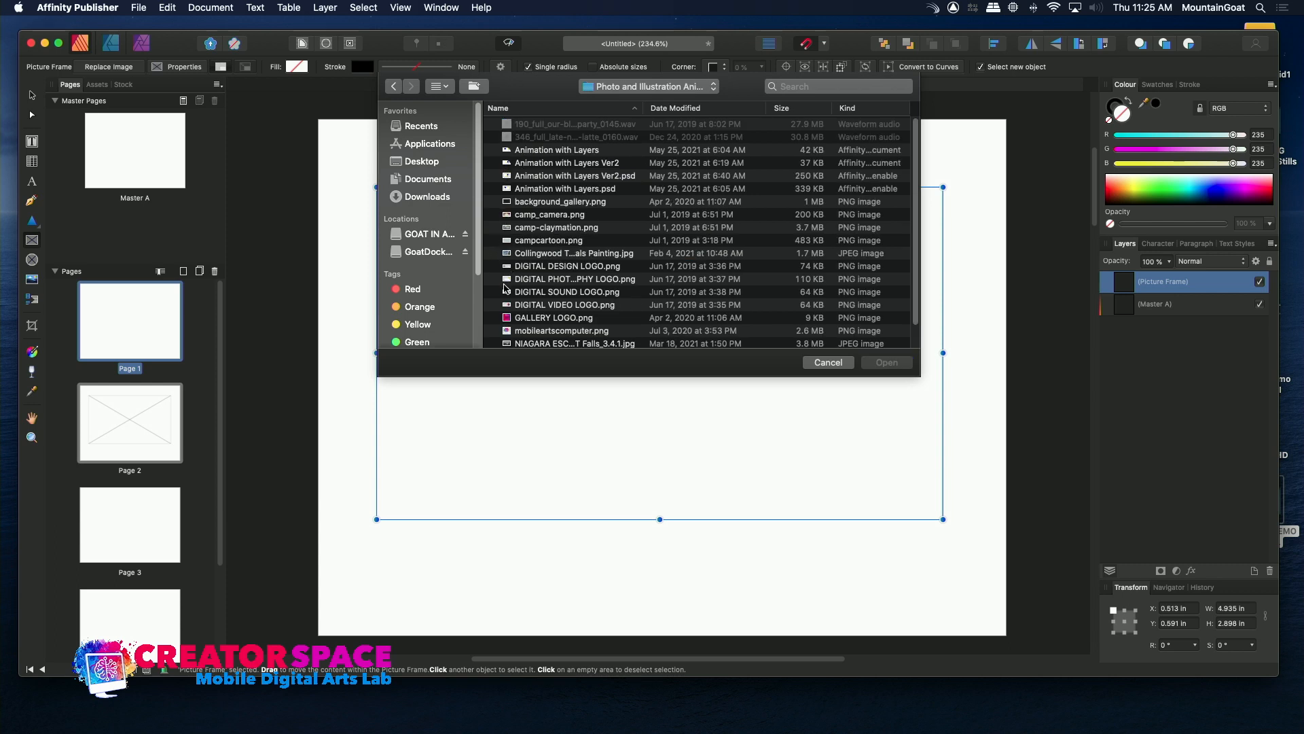
Place Niagara Falls Painting.jpg in the page 2 picture frame and scale the image up slightly inside the frame.
{"action": "left_click", "coordinate": [509, 215]}
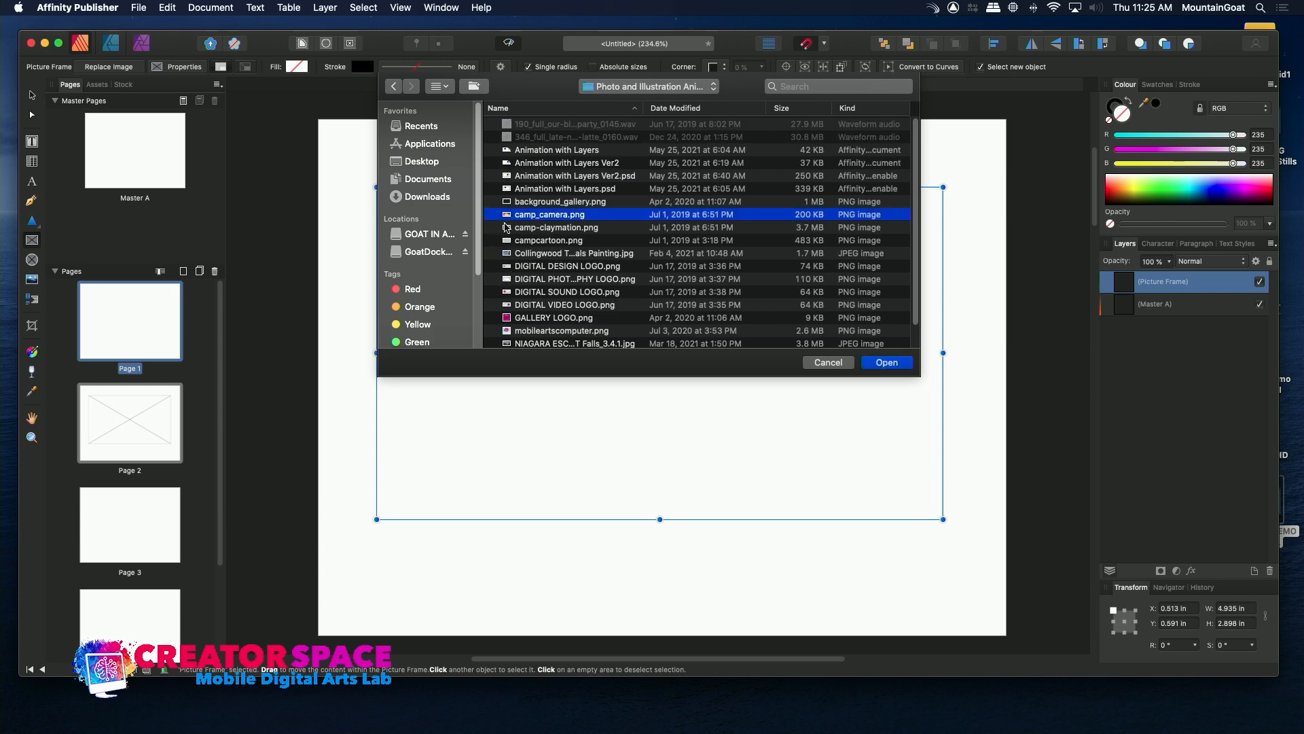
{"action": "left_click", "coordinate": [508, 345]}
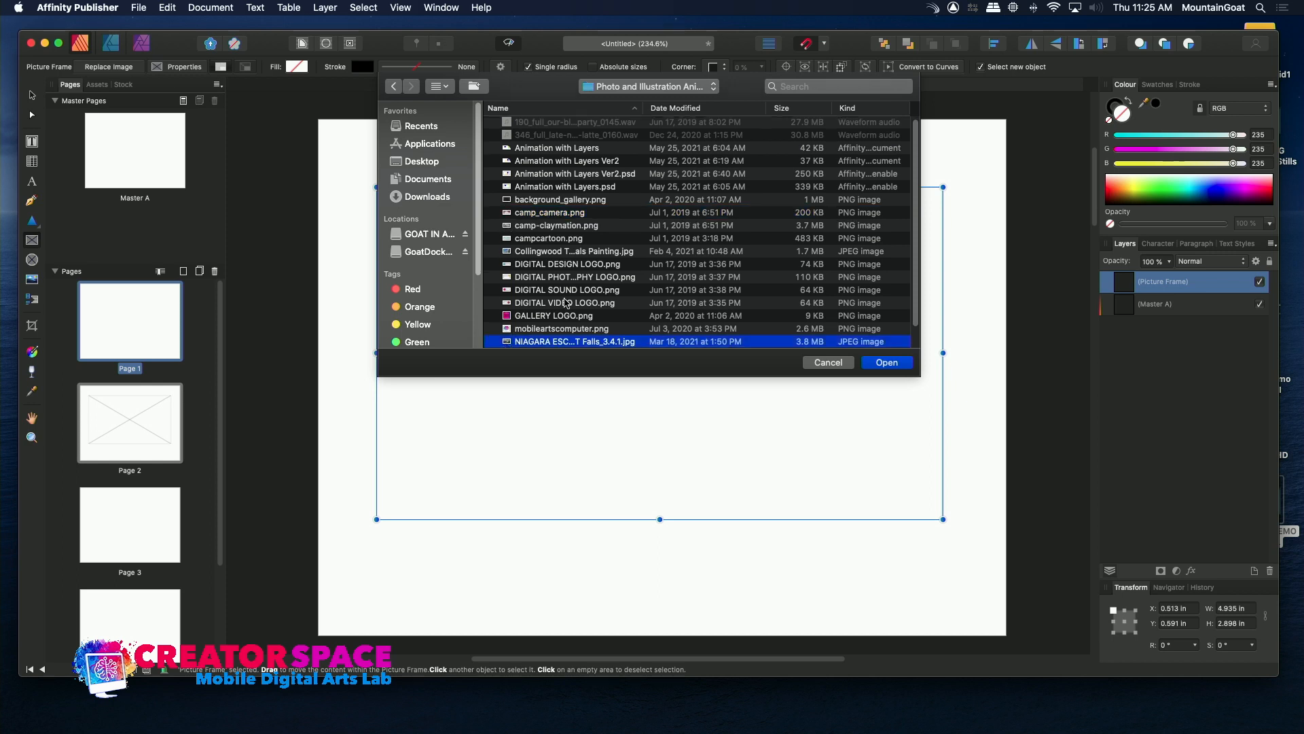
{"action": "scroll", "coordinate": [914, 330], "scroll_direction": "down", "scroll_amount": 1}
{"action": "scroll", "coordinate": [914, 330], "scroll_direction": "down", "scroll_amount": 1}
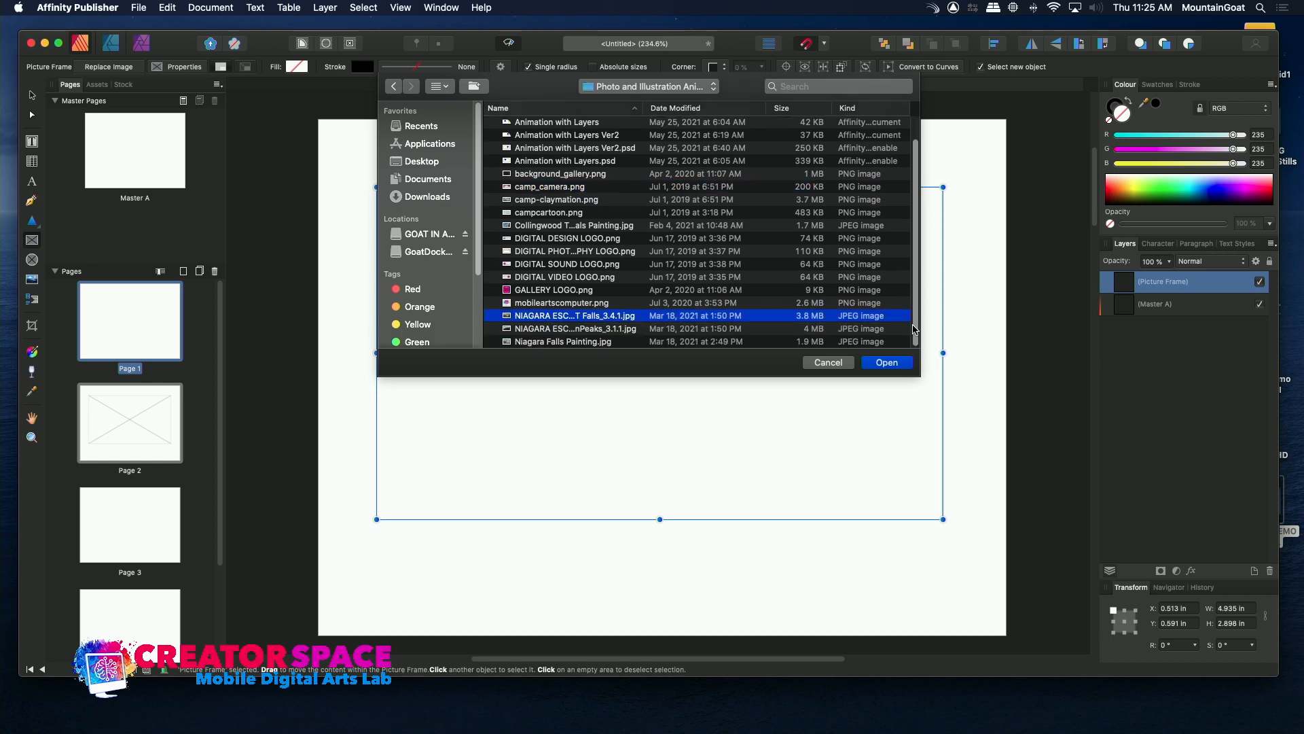
{"action": "double_click", "coordinate": [507, 341]}
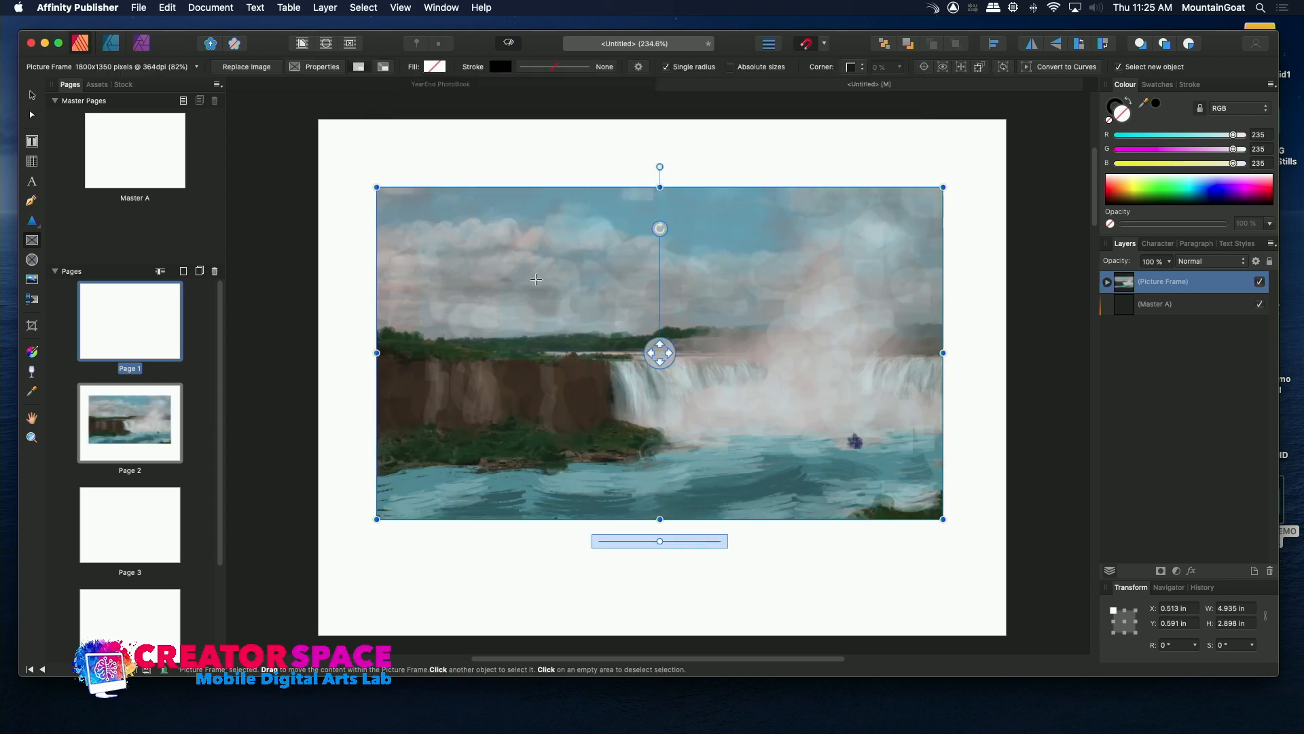
{"action": "mouse_move", "coordinate": [658, 541]}
{"action": "left_mouse_down"}
{"action": "mouse_move", "coordinate": [642, 540]}
{"action": "mouse_move", "coordinate": [687, 547]}
{"action": "mouse_move", "coordinate": [671, 546]}
{"action": "left_mouse_up"}
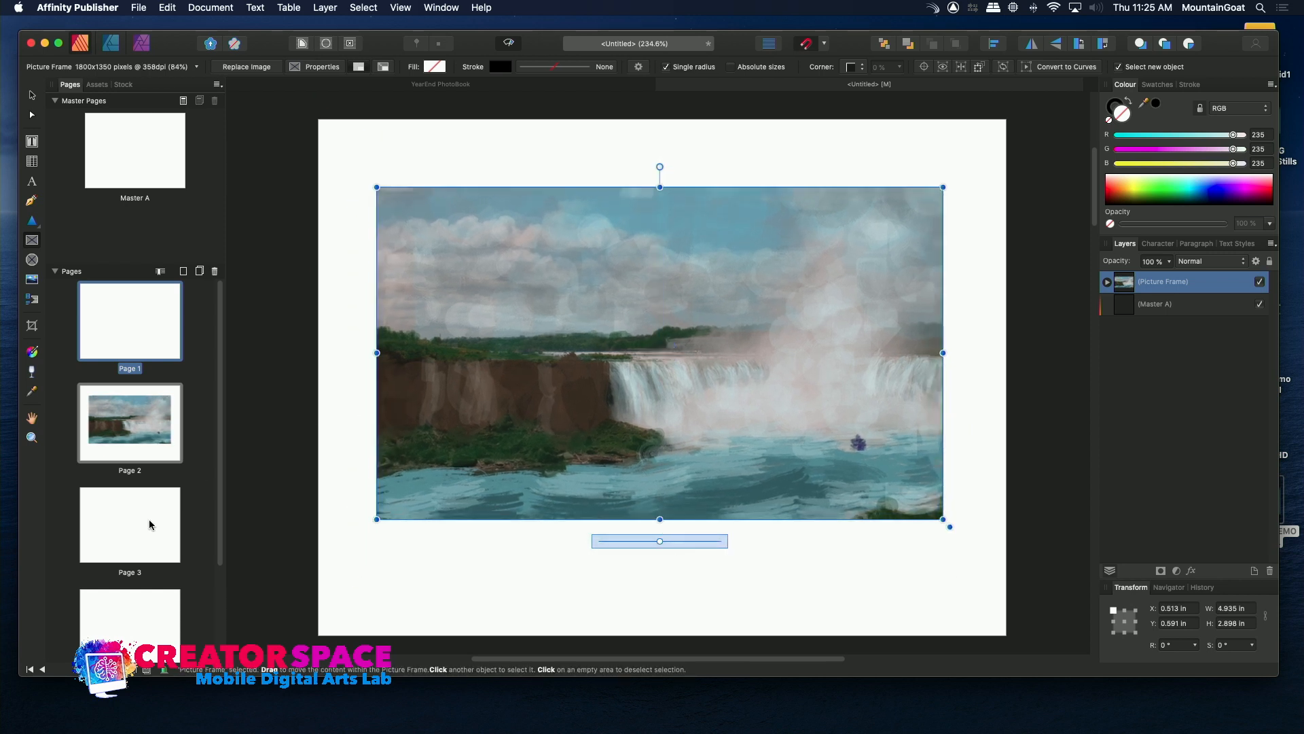
Draw a picture frame about 3.74 in wide and 2.29 in high on page 1 and fill it with the Collingwood painting JPEG.
{"action": "double_click", "coordinate": [132, 308]}
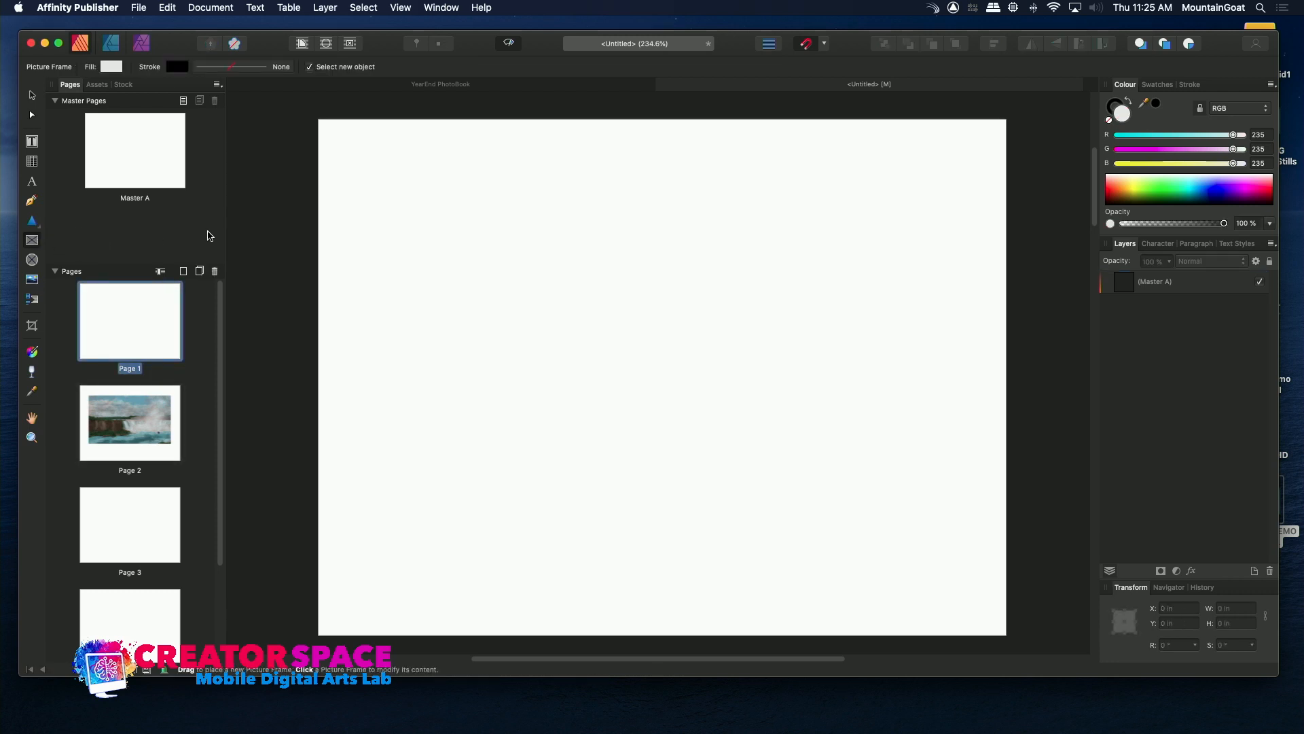
{"action": "left_click_drag", "start_coordinate": [383, 174], "coordinate": [812, 437]}
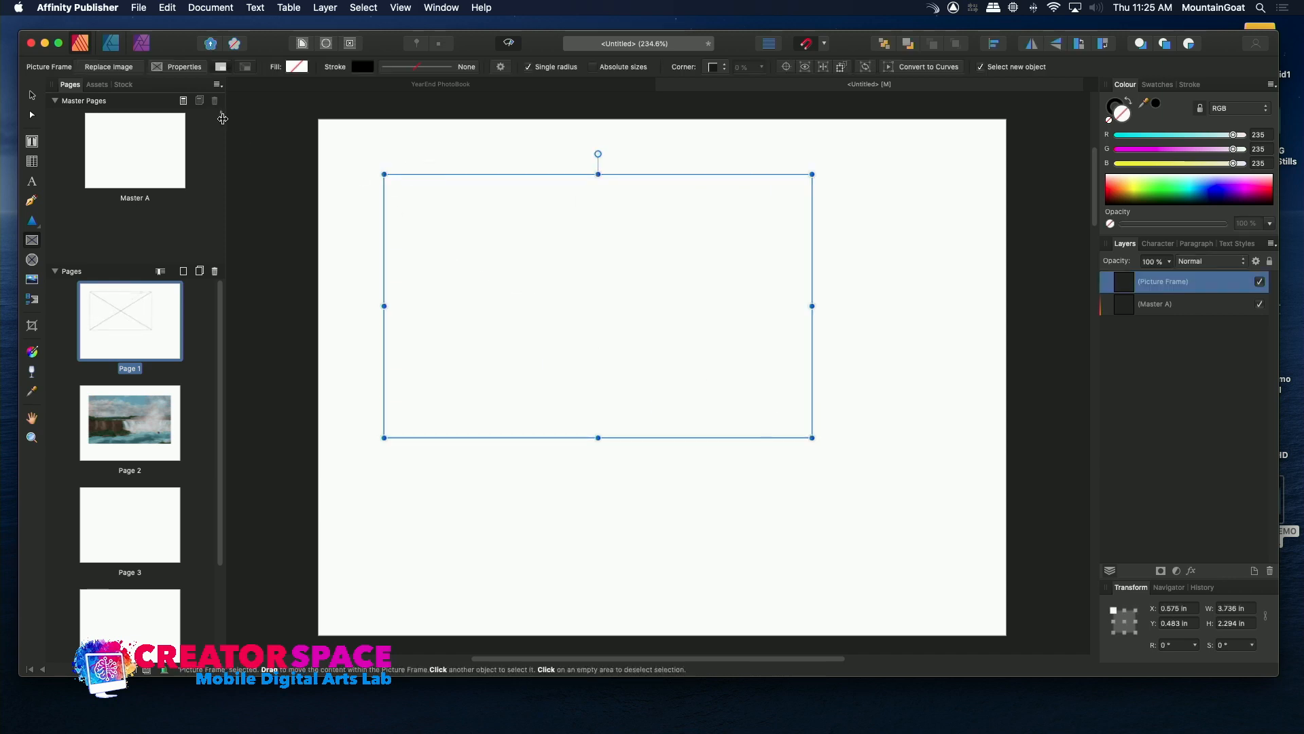
{"action": "left_click", "coordinate": [139, 7]}
{"action": "left_click", "coordinate": [169, 214]}
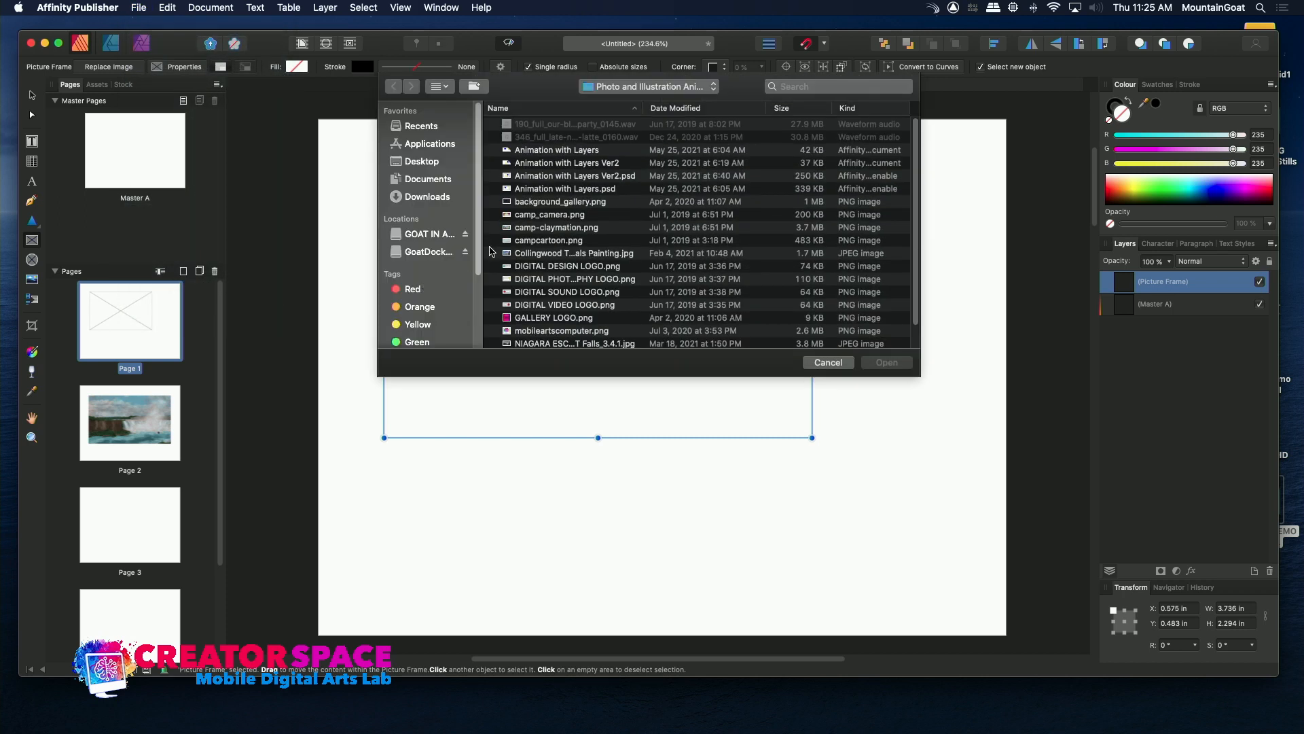
{"action": "left_click", "coordinate": [511, 254]}
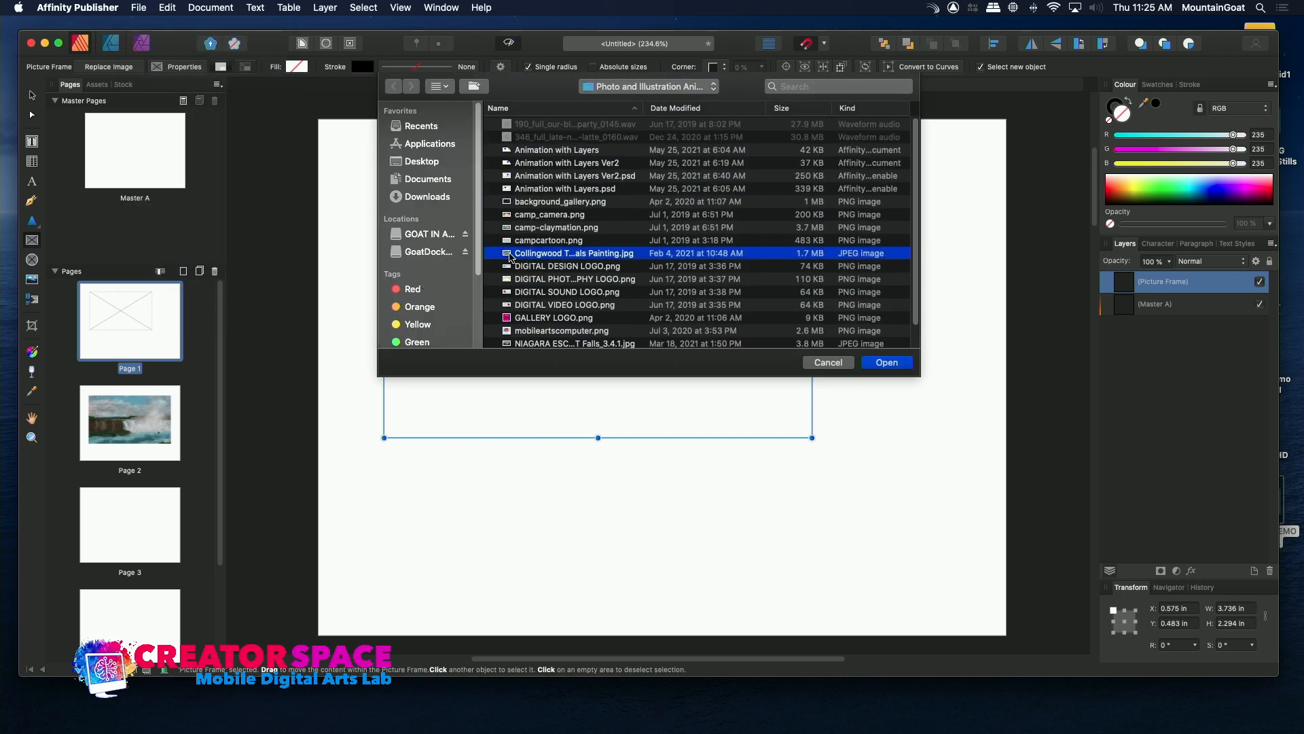
{"action": "double_click", "coordinate": [508, 253]}
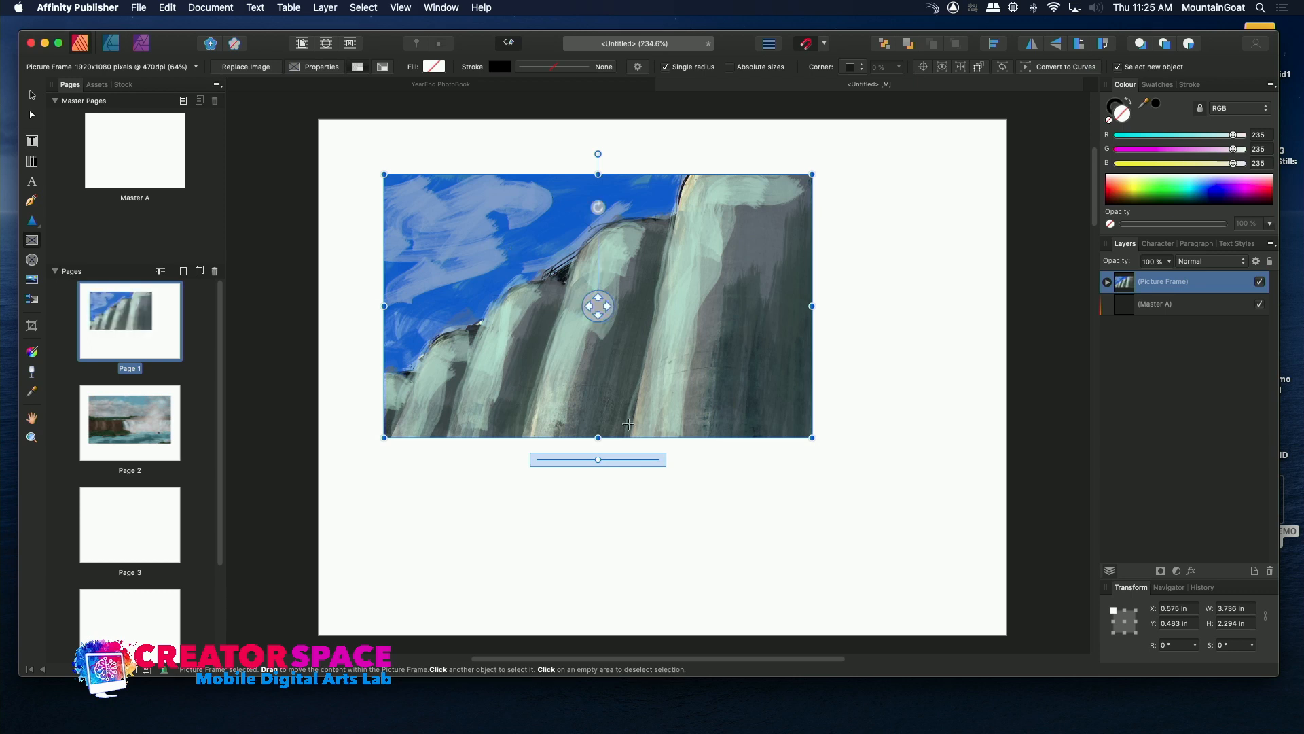
Enlarge the page 1 frame to about 4.25 in by 2.53 in and scale its image up to fill it.
{"action": "mouse_move", "coordinate": [596, 460]}
{"action": "left_mouse_down"}
{"action": "mouse_move", "coordinate": [582, 460]}
{"action": "mouse_move", "coordinate": [598, 460]}
{"action": "left_mouse_up"}
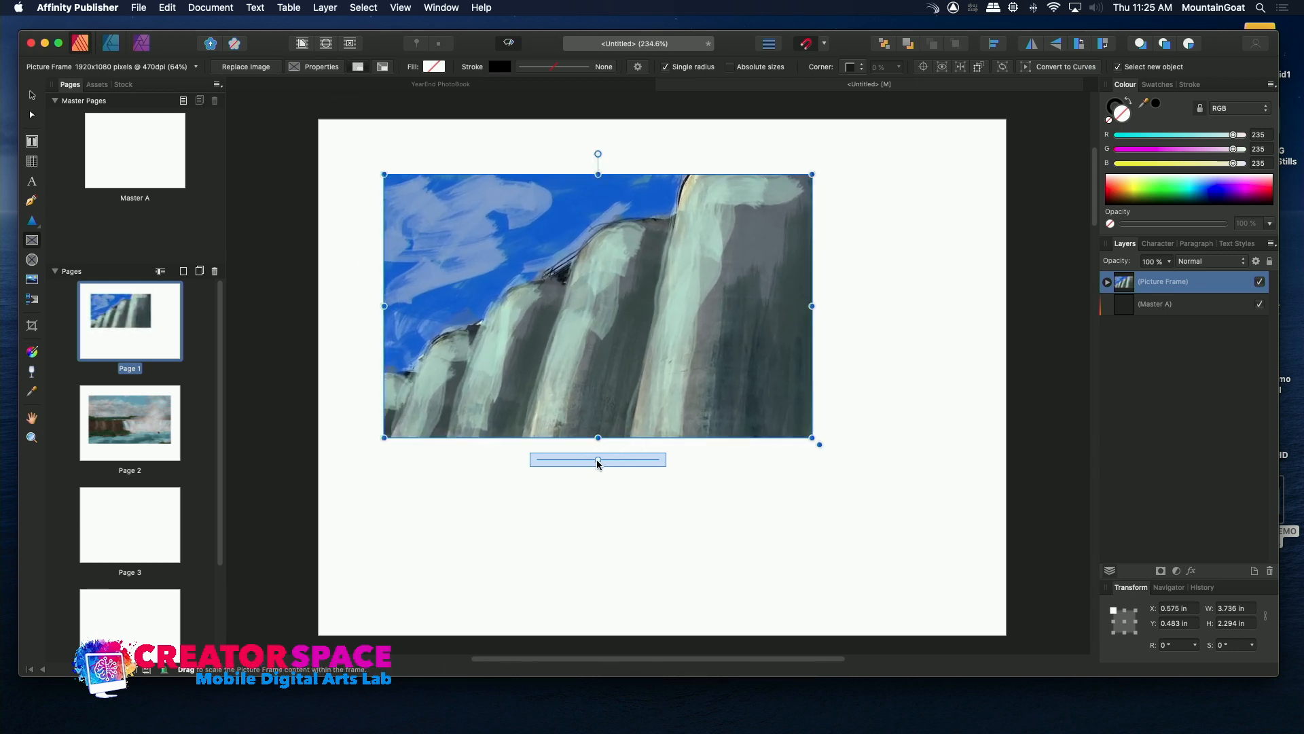
{"action": "left_click_drag", "start_coordinate": [812, 439], "coordinate": [872, 465]}
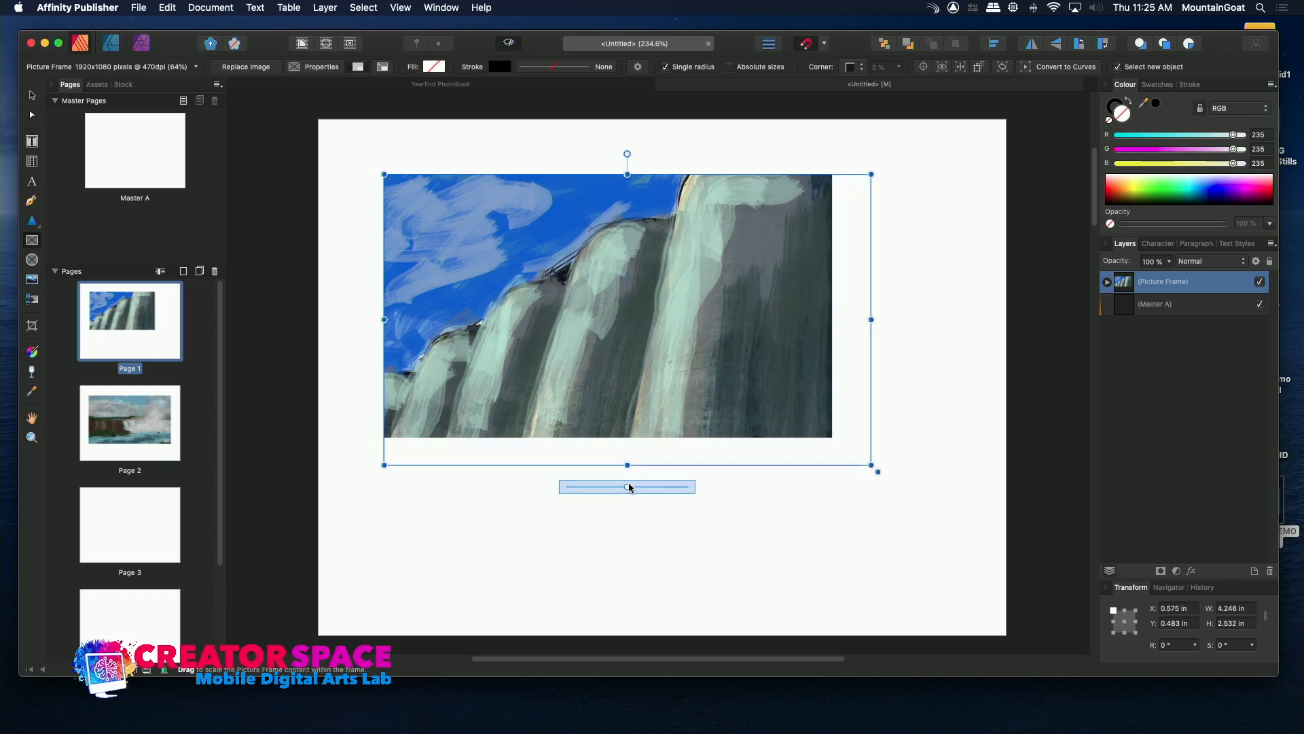
{"action": "left_click_drag", "start_coordinate": [629, 487], "coordinate": [645, 489]}
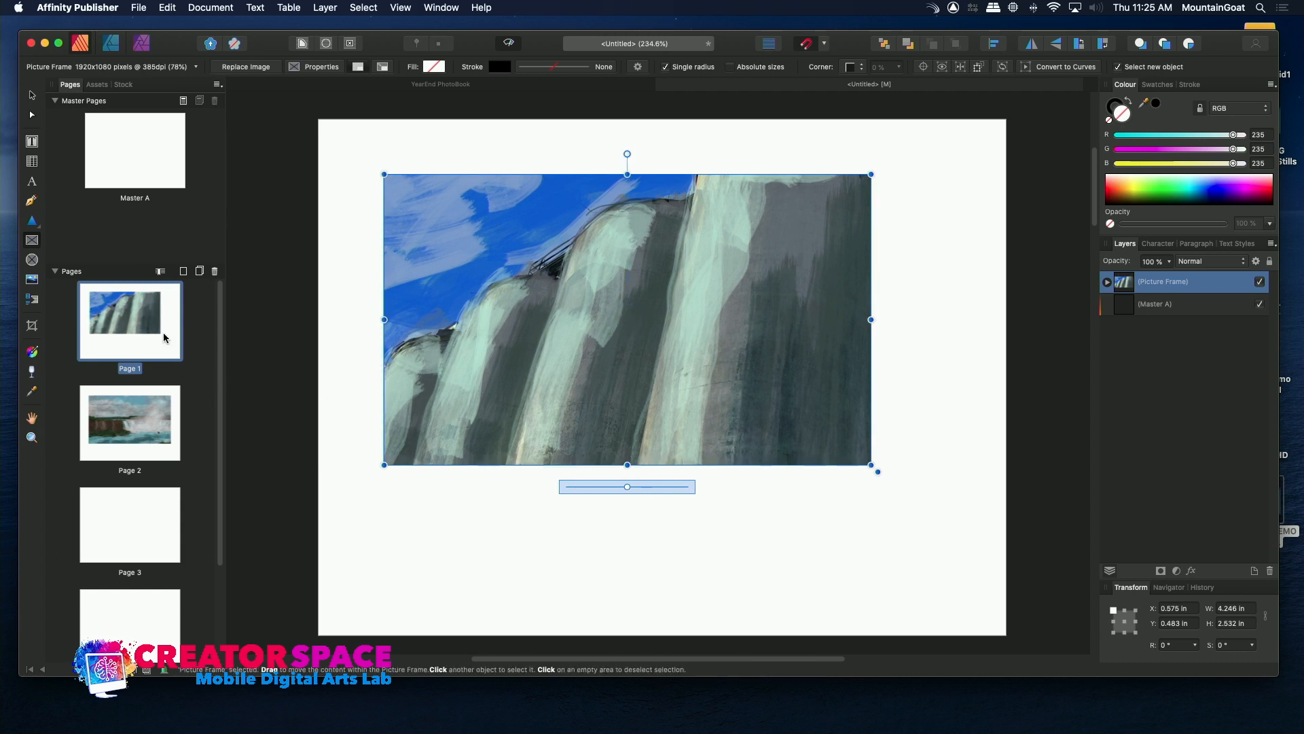
Add an art text caption below the page 1 picture reading "The Year 2021: Illustrations by" followed by the artist's full name.
{"action": "left_click", "coordinate": [32, 184]}
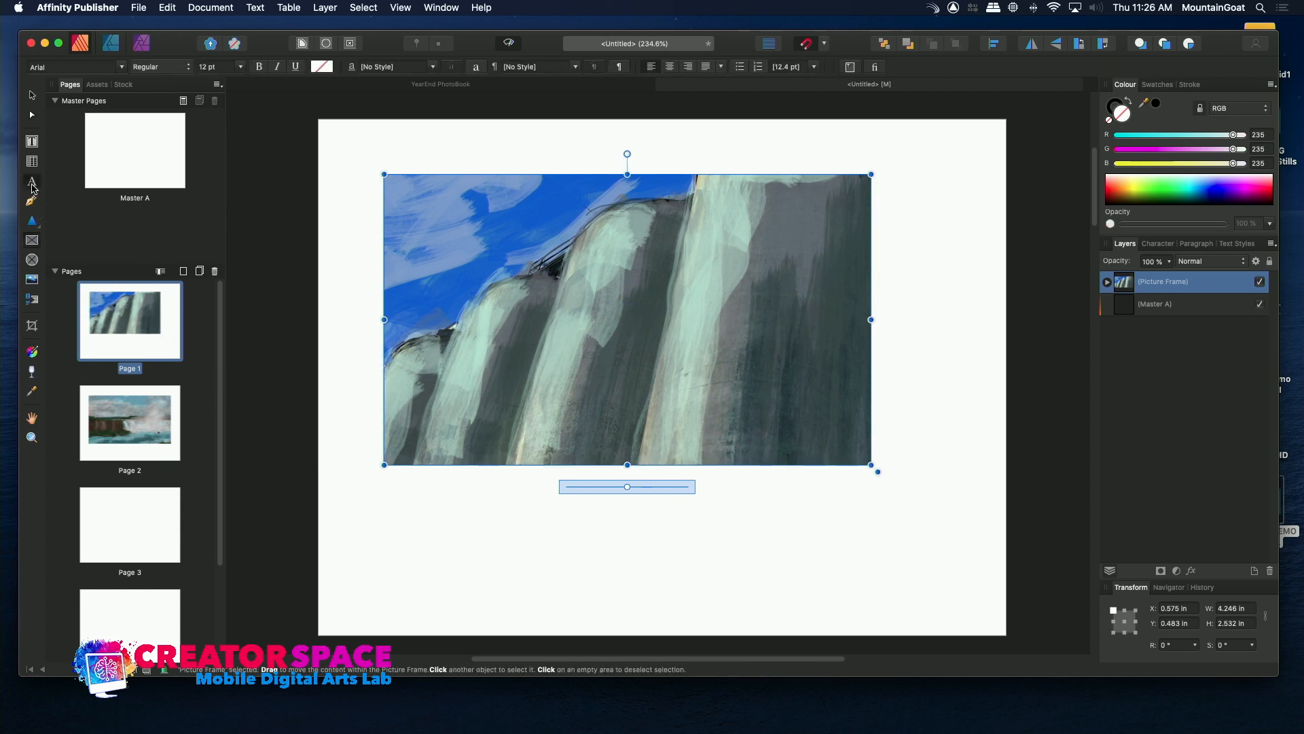
{"action": "left_click", "coordinate": [415, 519]}
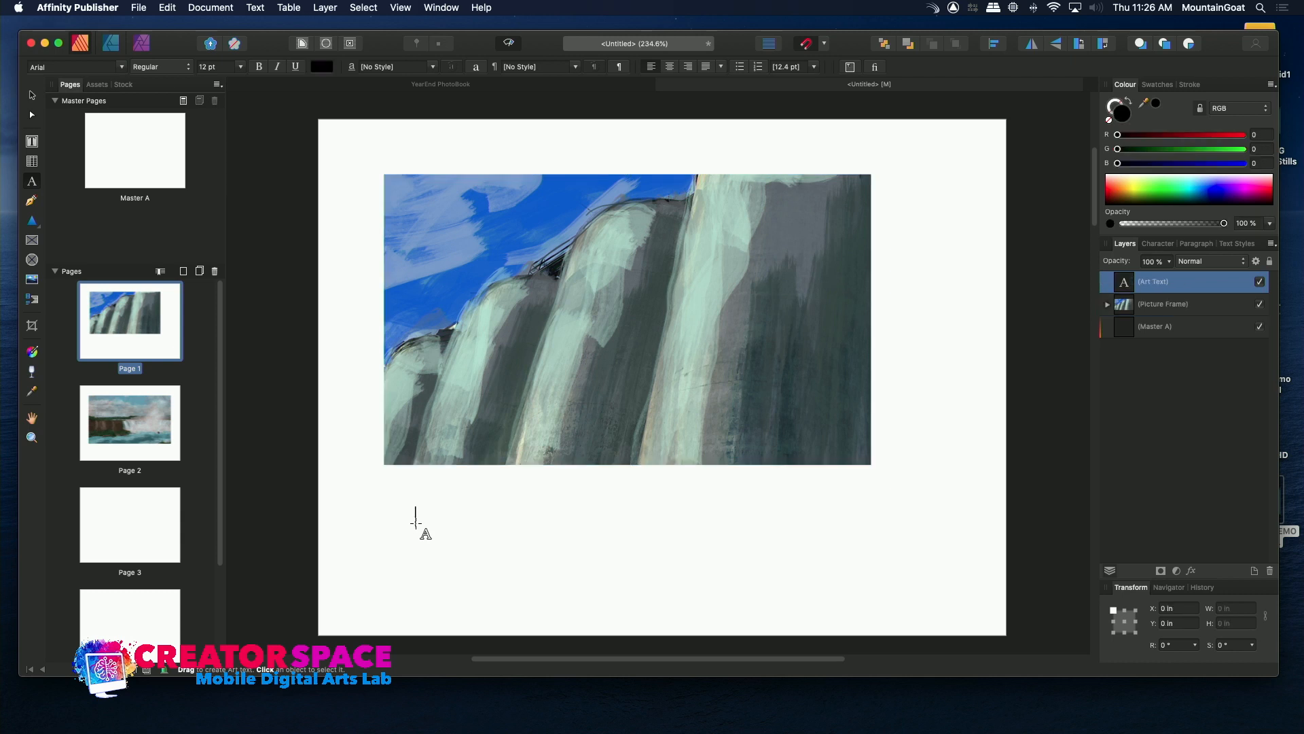
{"action": "type", "text": "Years"}
{"action": "key", "text": "BackSpace"}
{"action": "key", "text": "BackSpace"}
{"action": "key", "text": "BackSpace"}
{"action": "key", "text": "BackSpace"}
{"action": "key", "text": "BackSpace"}
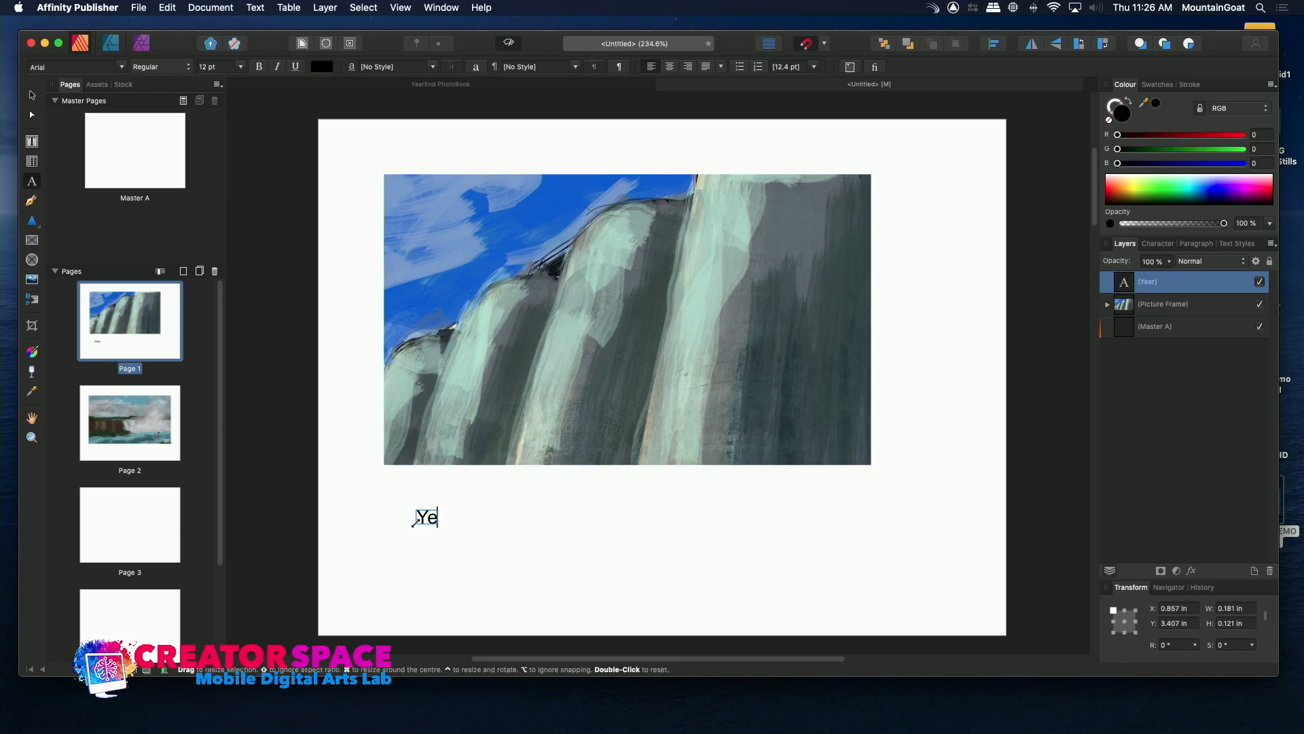
{"action": "type", "text": "The Year 2021"}
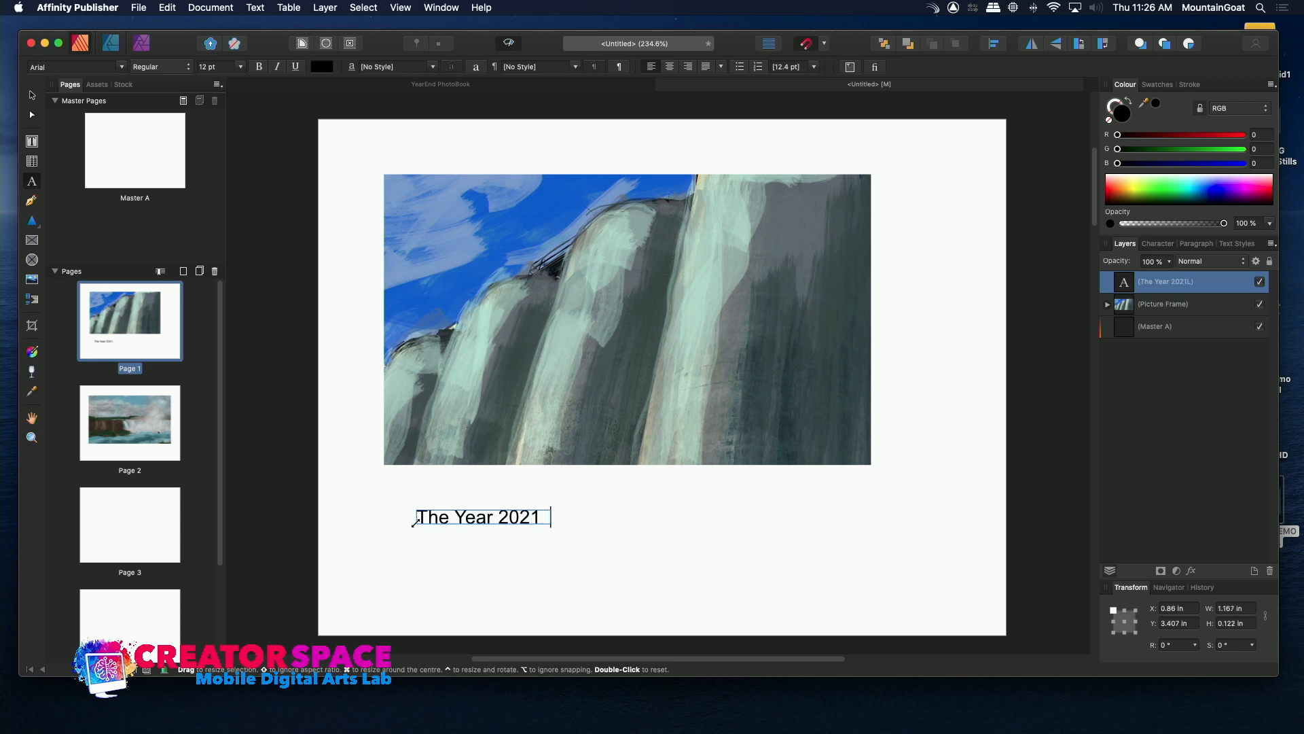
{"action": "key", "text": "BackSpace"}
{"action": "type", "text": ": Illustrations by Tom Strnad"}
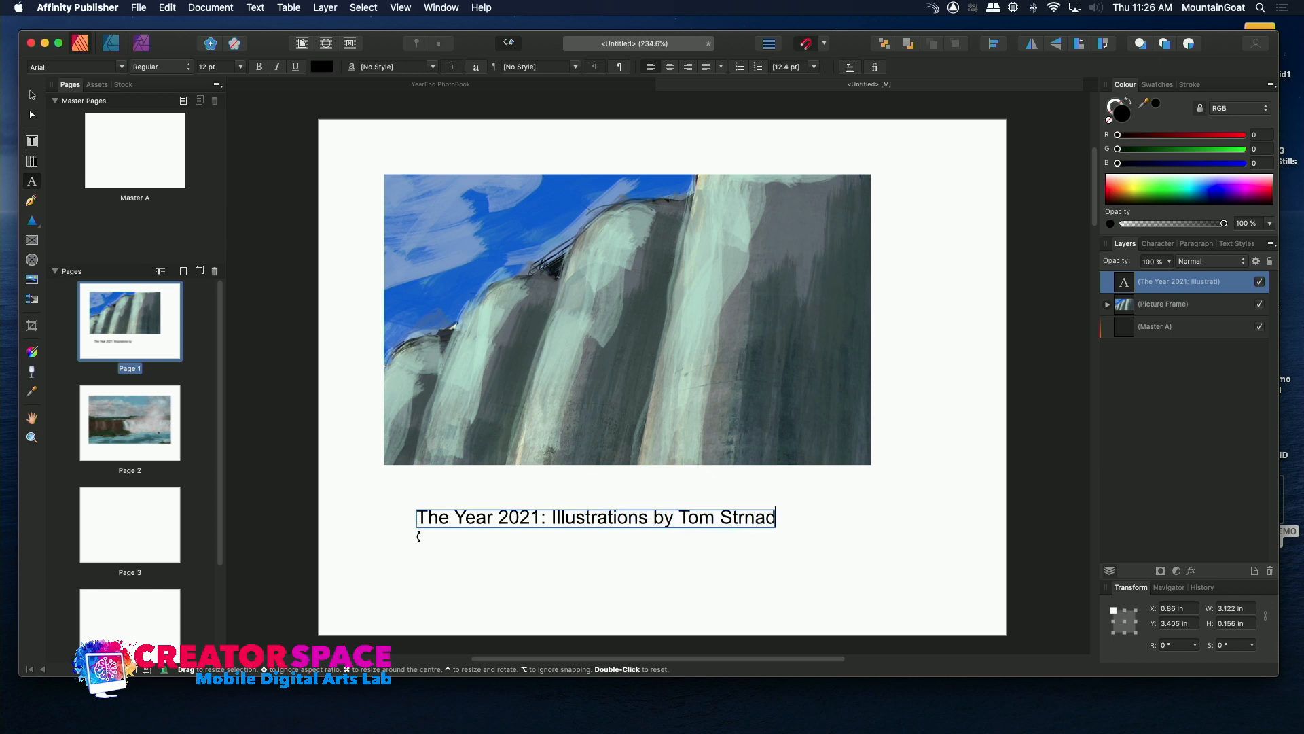
{"action": "key", "text": "Escape"}
Set the page 1 caption's font size to 20 pt, stretch it slightly taller and squeeze its width to fit within the page.
{"action": "triple_click", "coordinate": [421, 517]}
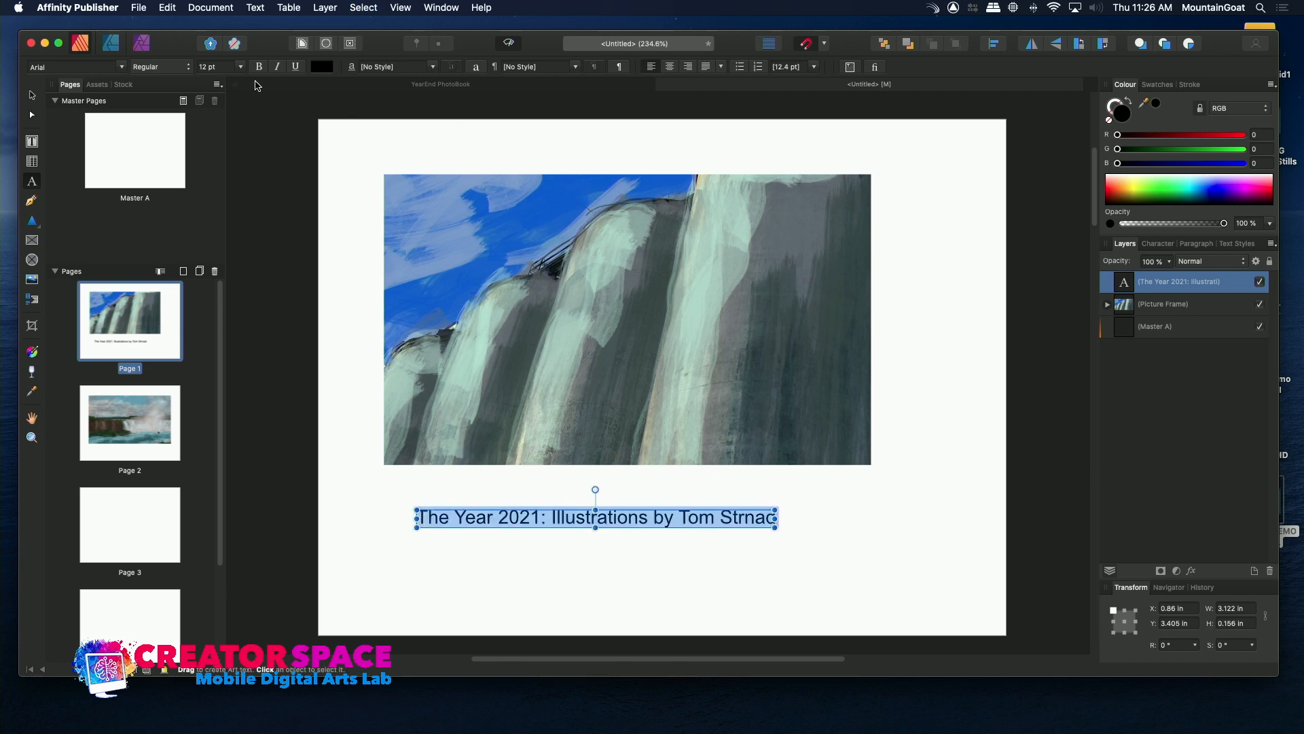
{"action": "left_click", "coordinate": [239, 66]}
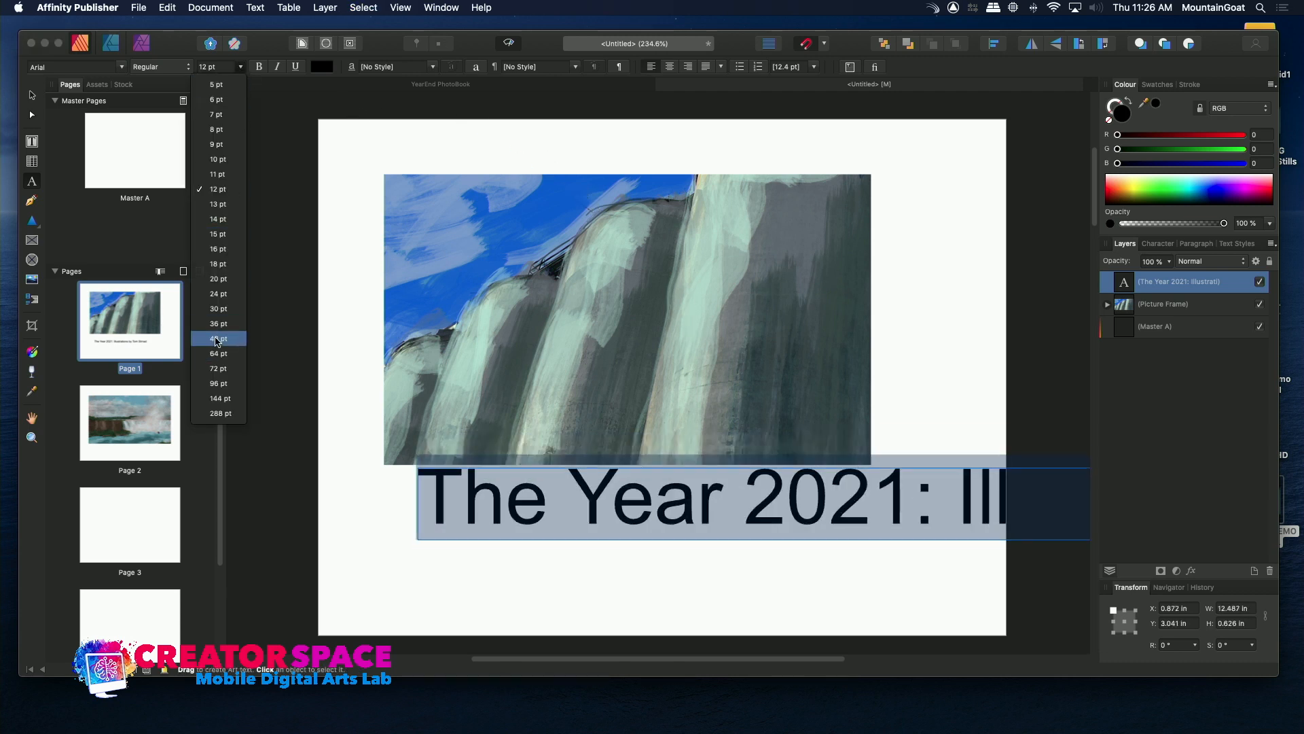
{"action": "left_click", "coordinate": [218, 279]}
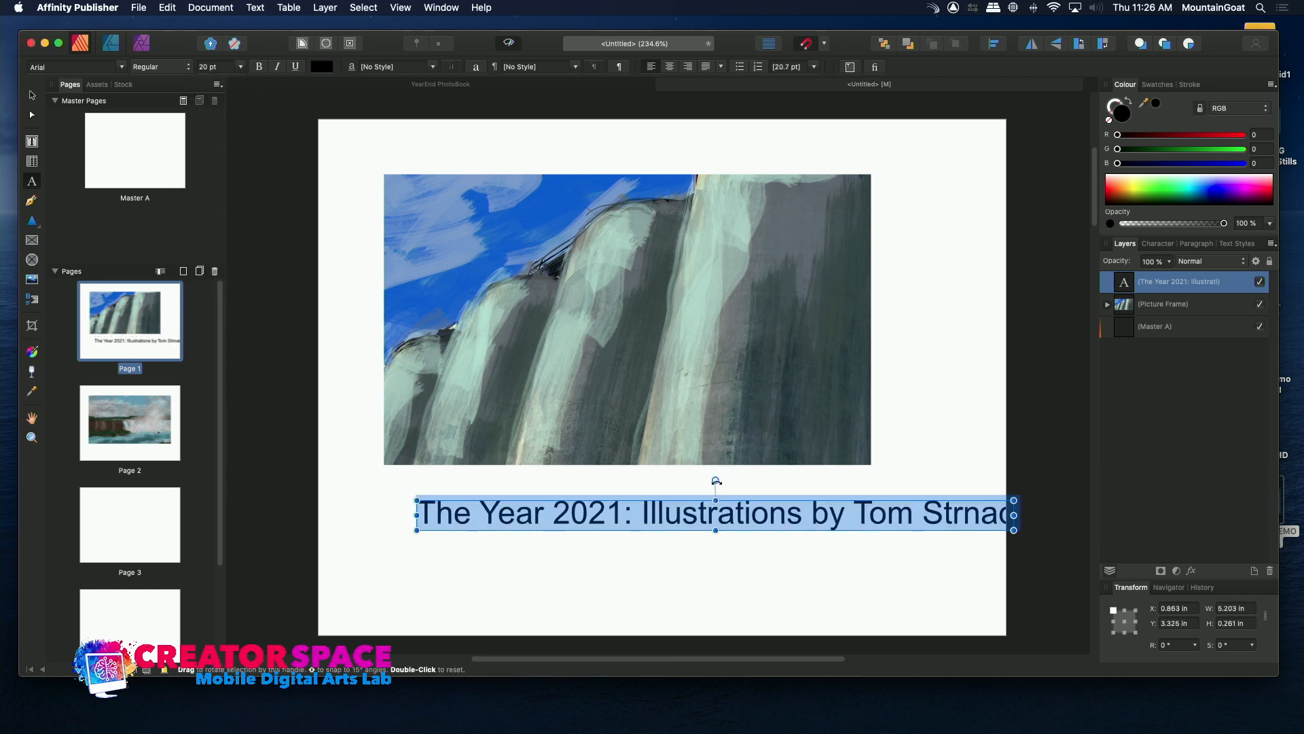
{"action": "mouse_move", "coordinate": [717, 502]}
{"action": "left_mouse_down"}
{"action": "mouse_move", "coordinate": [678, 488]}
{"action": "mouse_move", "coordinate": [679, 468]}
{"action": "mouse_move", "coordinate": [711, 516]}
{"action": "mouse_move", "coordinate": [707, 489]}
{"action": "mouse_move", "coordinate": [715, 500]}
{"action": "left_mouse_up"}
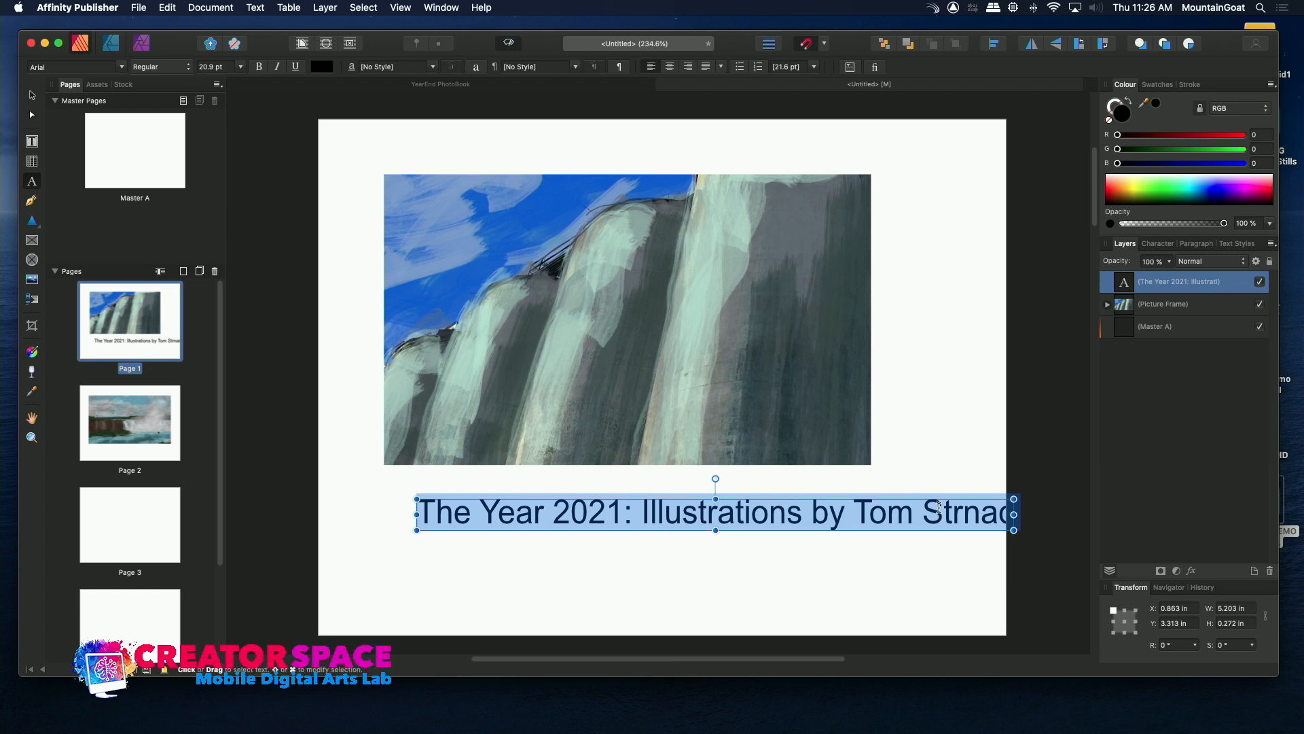
{"action": "left_click_drag", "start_coordinate": [1014, 514], "coordinate": [898, 516]}
{"action": "left_click", "coordinate": [842, 570]}
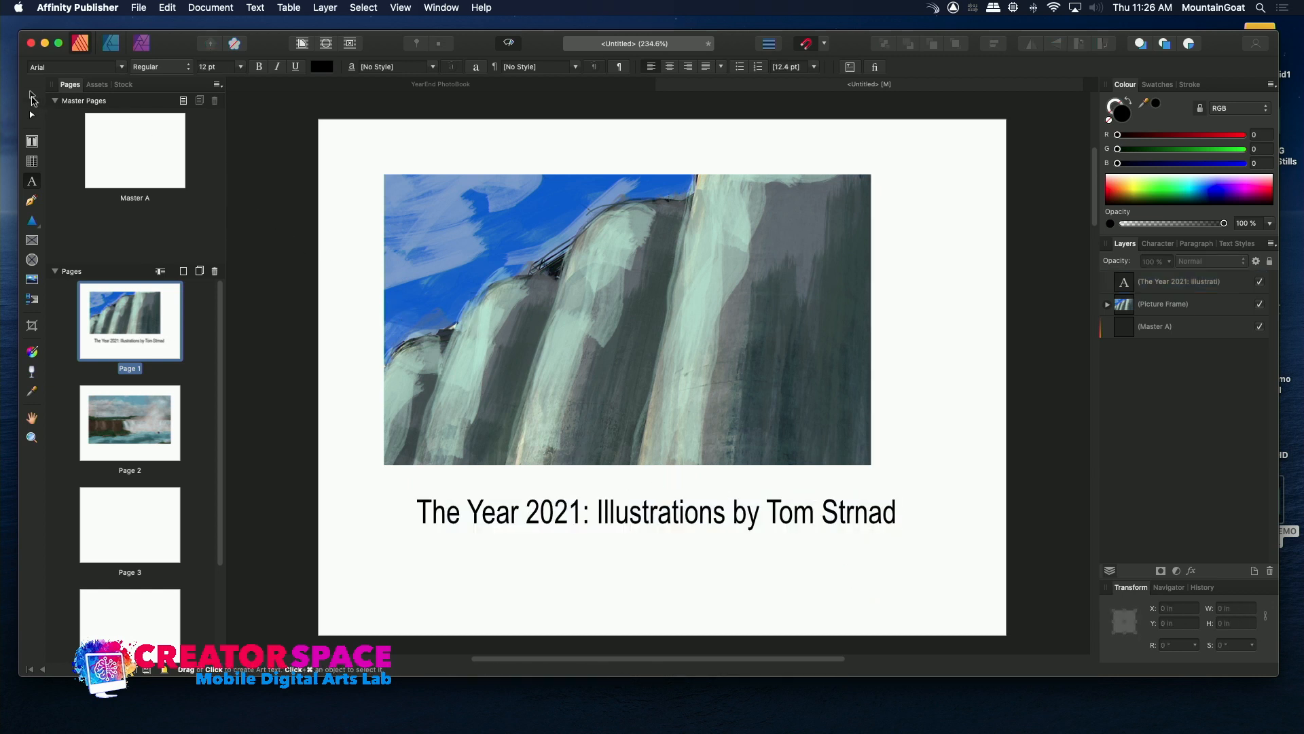
Move the caption up under the page 1 picture, align it with the picture's left edge and widen it to match the picture.
{"action": "left_click", "coordinate": [32, 97]}
{"action": "left_click_drag", "start_coordinate": [590, 515], "coordinate": [557, 501]}
{"action": "left_click_drag", "start_coordinate": [861, 517], "coordinate": [870, 519]}
{"action": "left_click", "coordinate": [850, 541]}
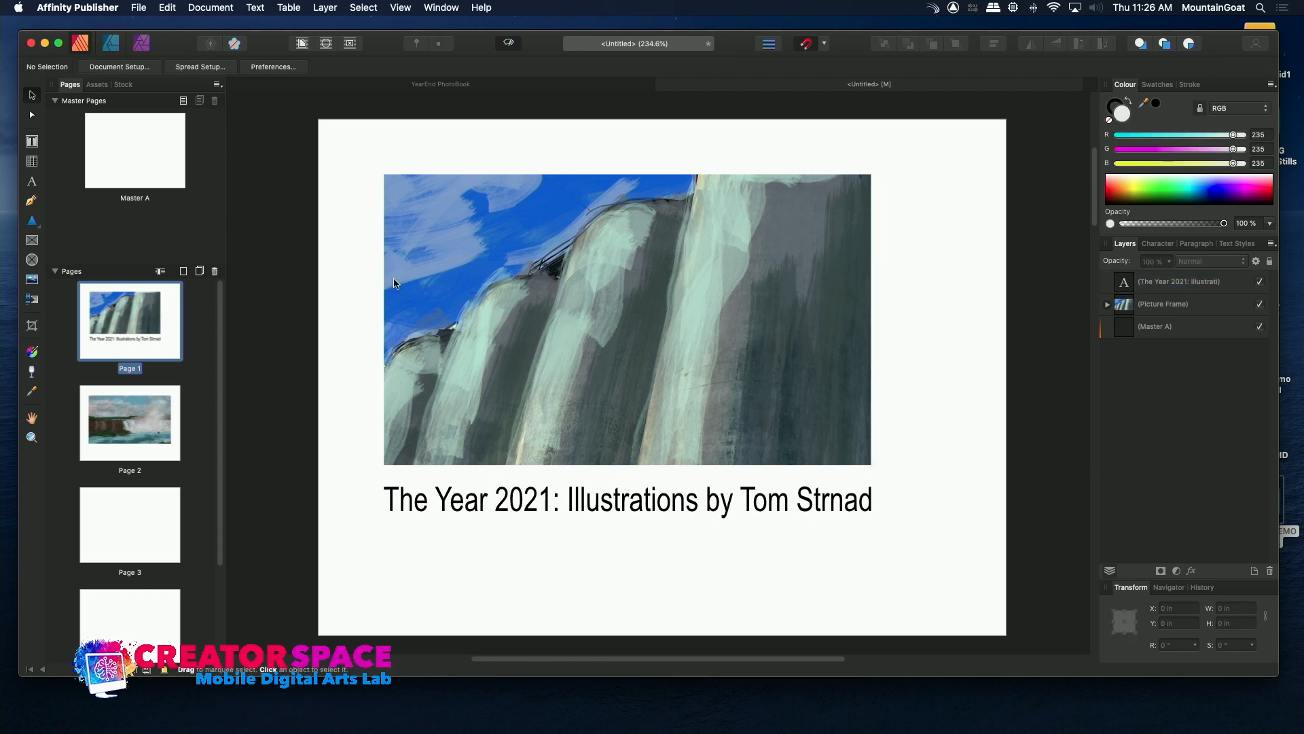
Draw a rectangular picture frame about 2.71 in by 1.55 in in the upper middle of page 3.
{"action": "left_click", "coordinate": [124, 409]}
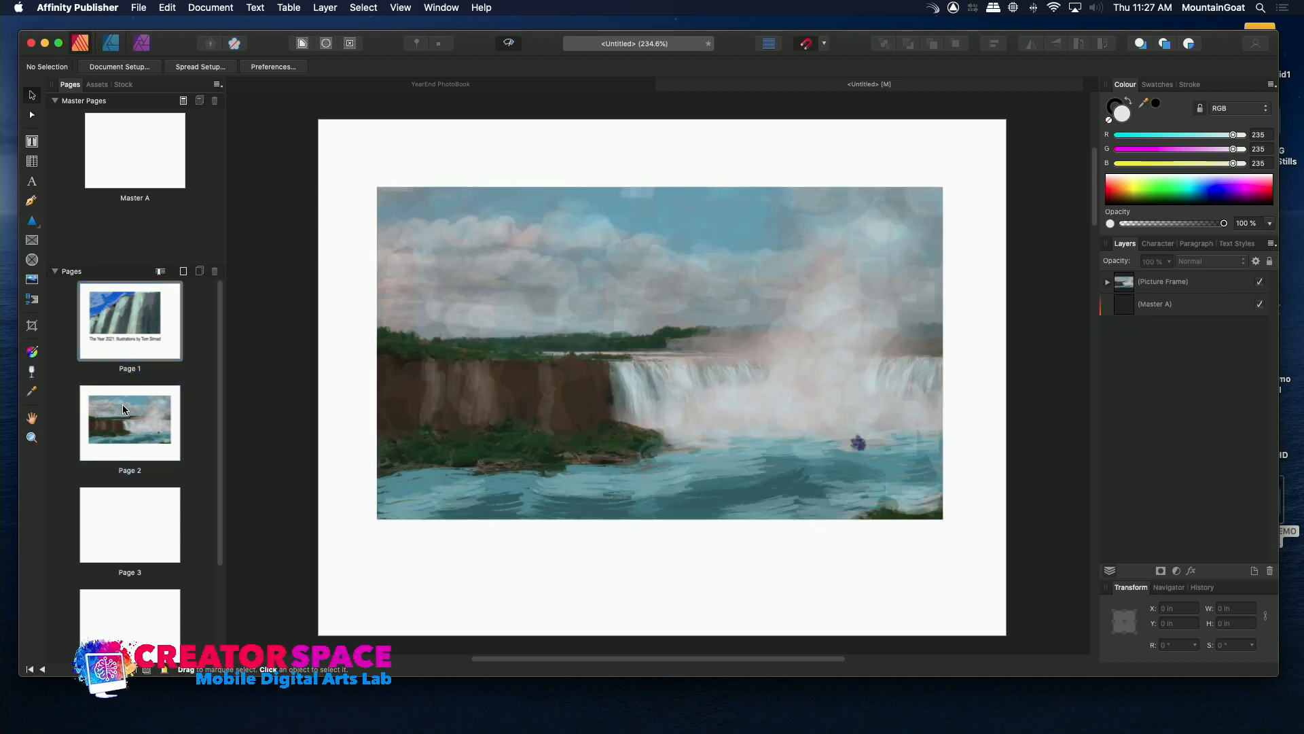
{"action": "left_click", "coordinate": [114, 508]}
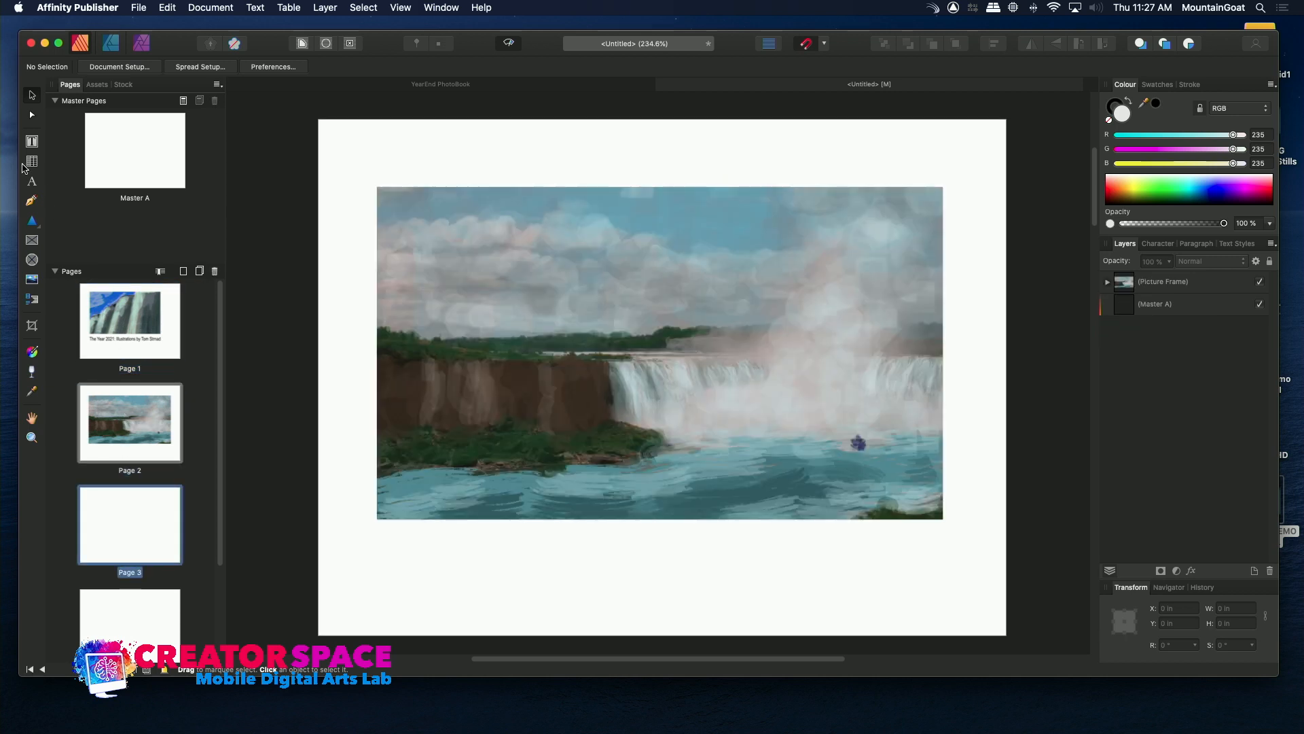
{"action": "left_click", "coordinate": [31, 241]}
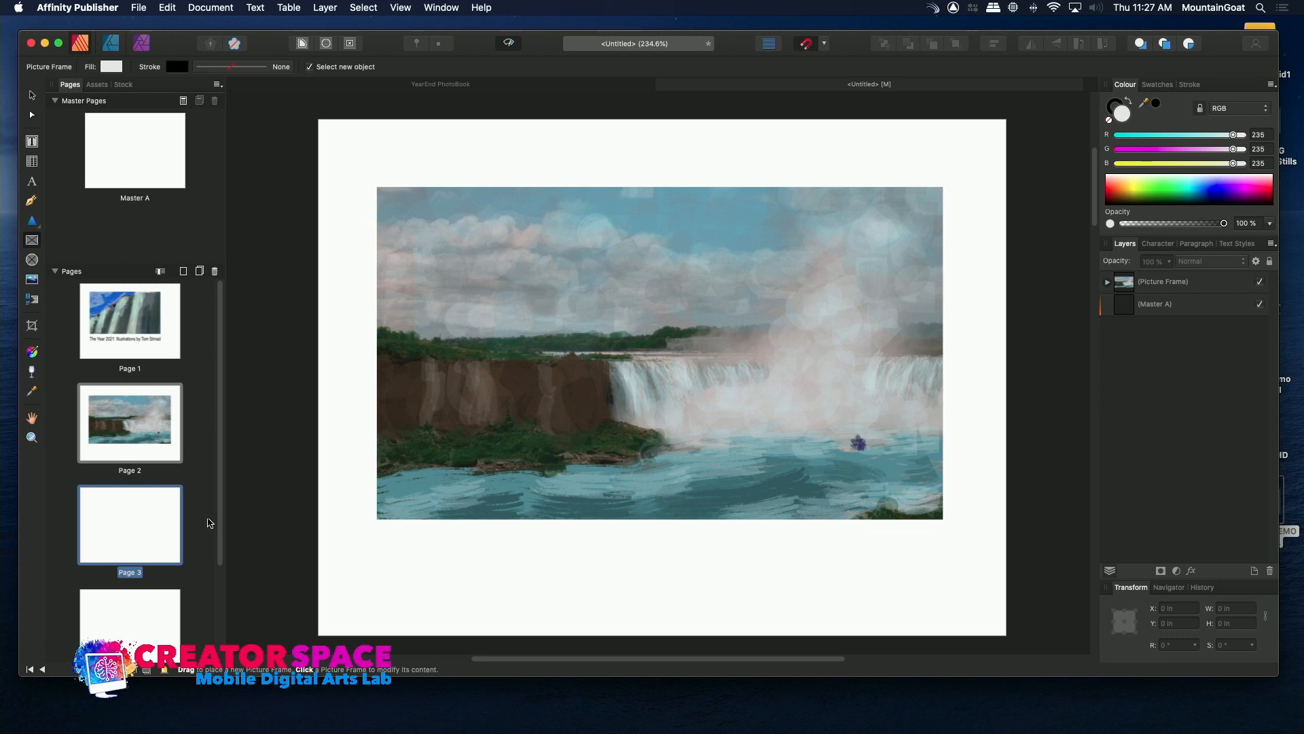
{"action": "double_click", "coordinate": [145, 509]}
{"action": "left_click_drag", "start_coordinate": [485, 243], "coordinate": [795, 421]}
Place background_gallery.png into the page 3 picture frame and scale the image up slightly within it.
{"action": "left_click", "coordinate": [137, 7]}
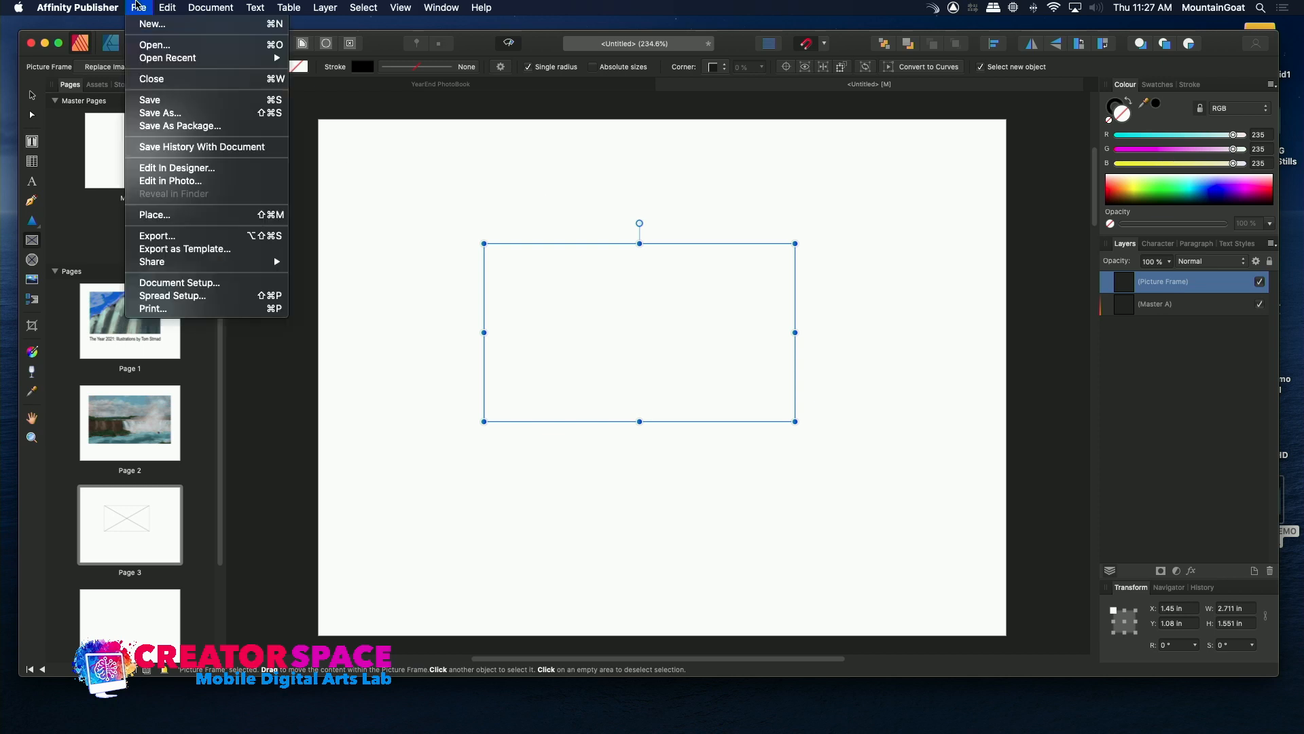
{"action": "left_click", "coordinate": [140, 214]}
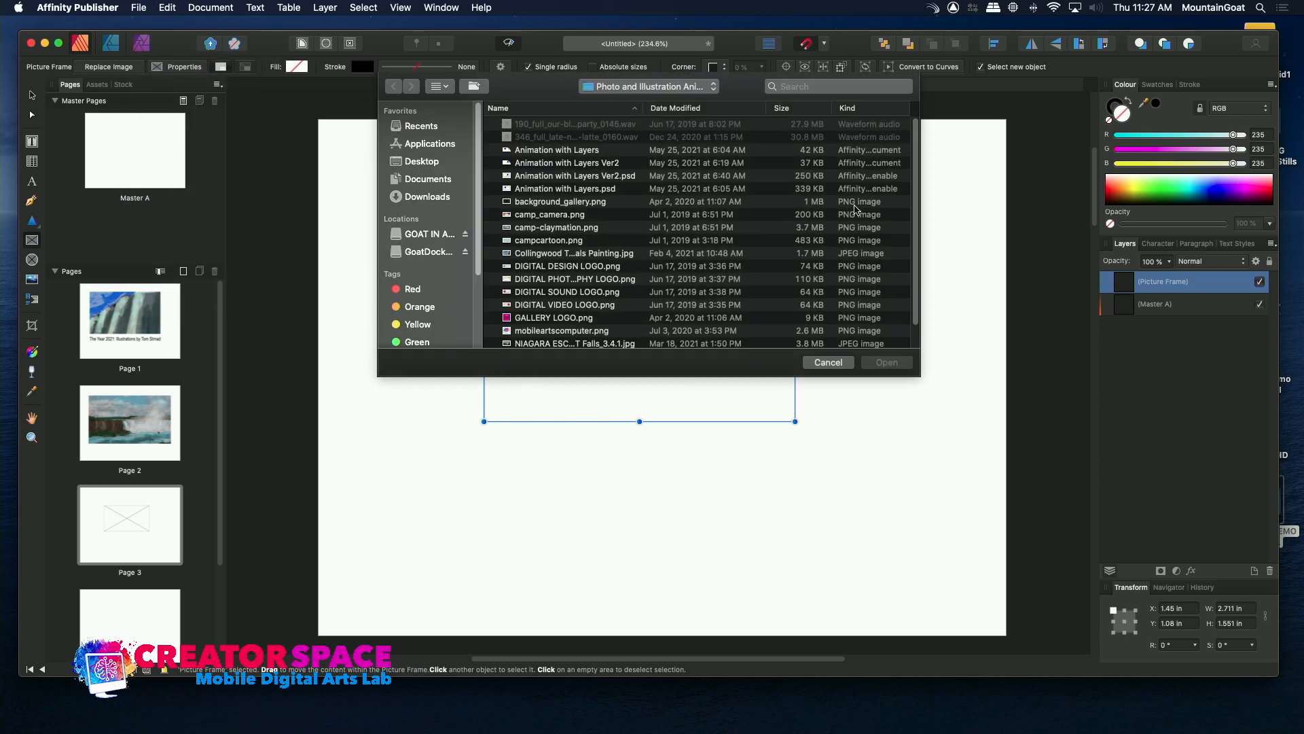
{"action": "scroll", "coordinate": [883, 231], "scroll_direction": "down", "scroll_amount": 2}
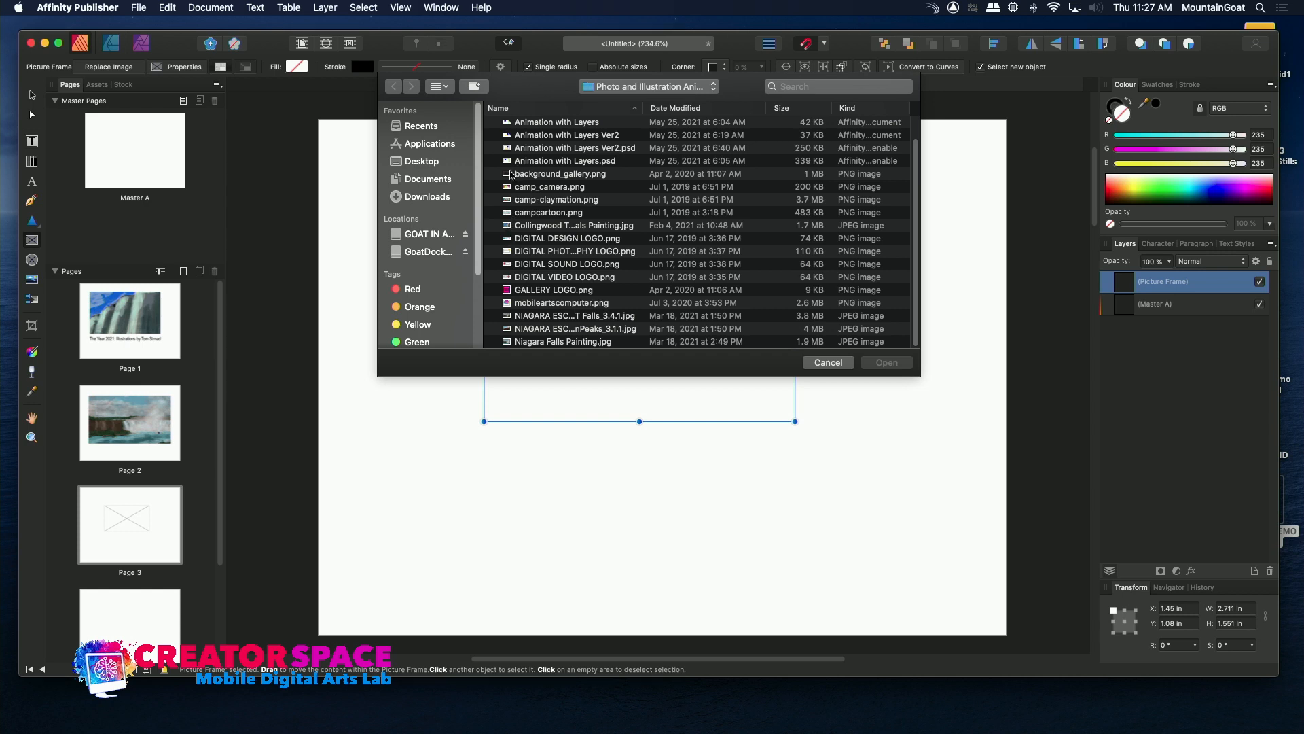
{"action": "left_click", "coordinate": [511, 175]}
{"action": "double_click", "coordinate": [511, 176]}
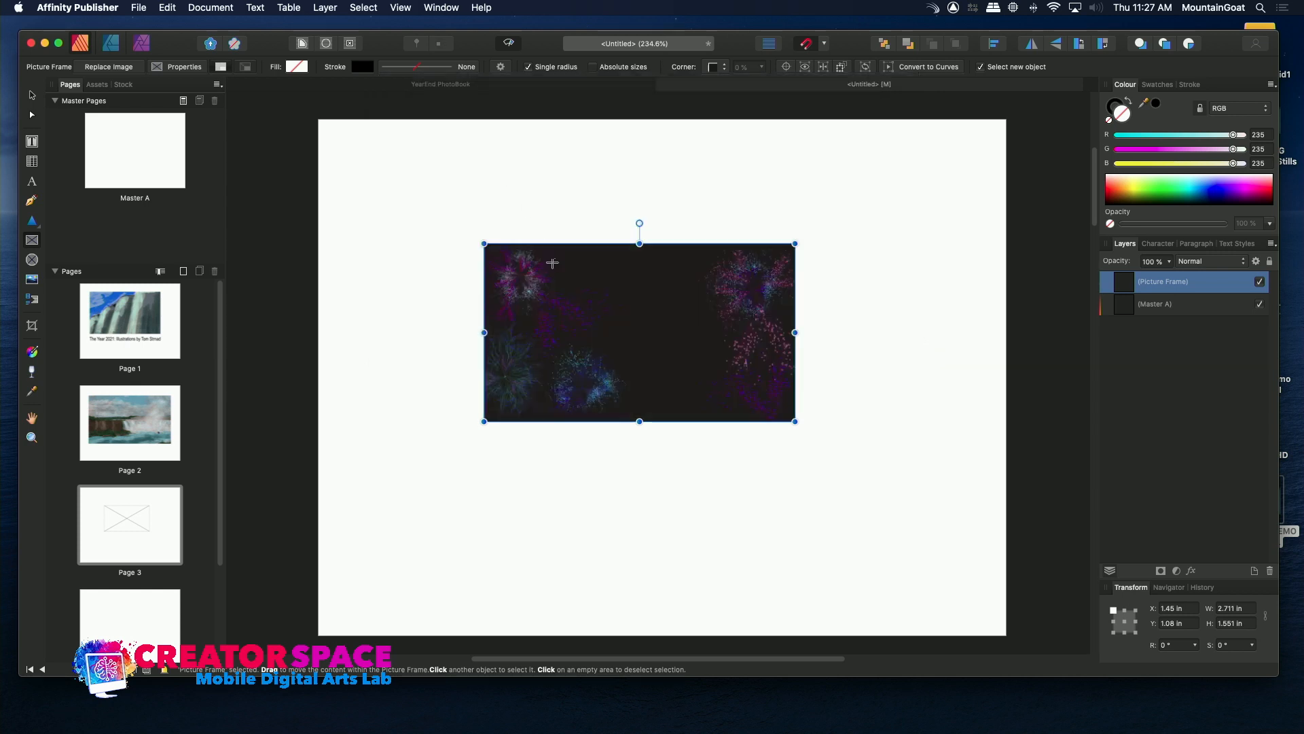
{"action": "mouse_move", "coordinate": [640, 443]}
{"action": "left_mouse_down"}
{"action": "mouse_move", "coordinate": [629, 441]}
{"action": "mouse_move", "coordinate": [643, 445]}
{"action": "left_mouse_up"}
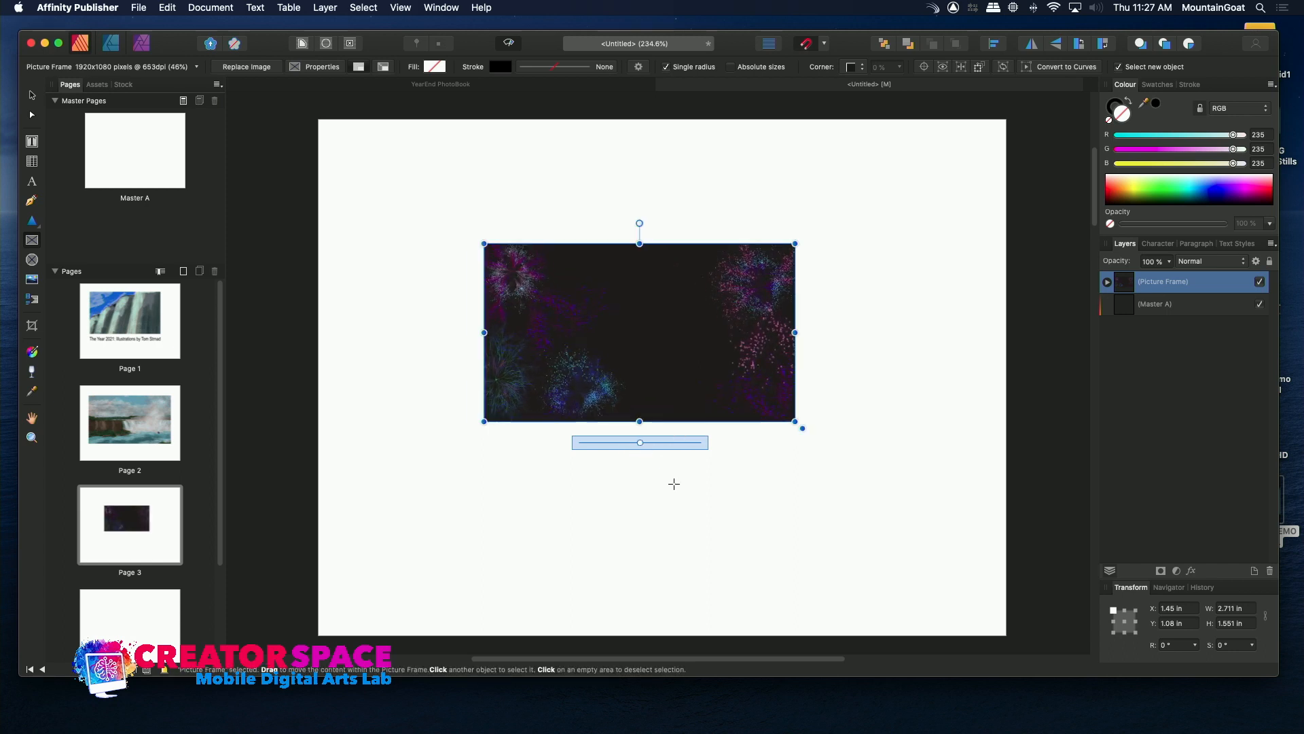
{"action": "left_click", "coordinate": [674, 484]}
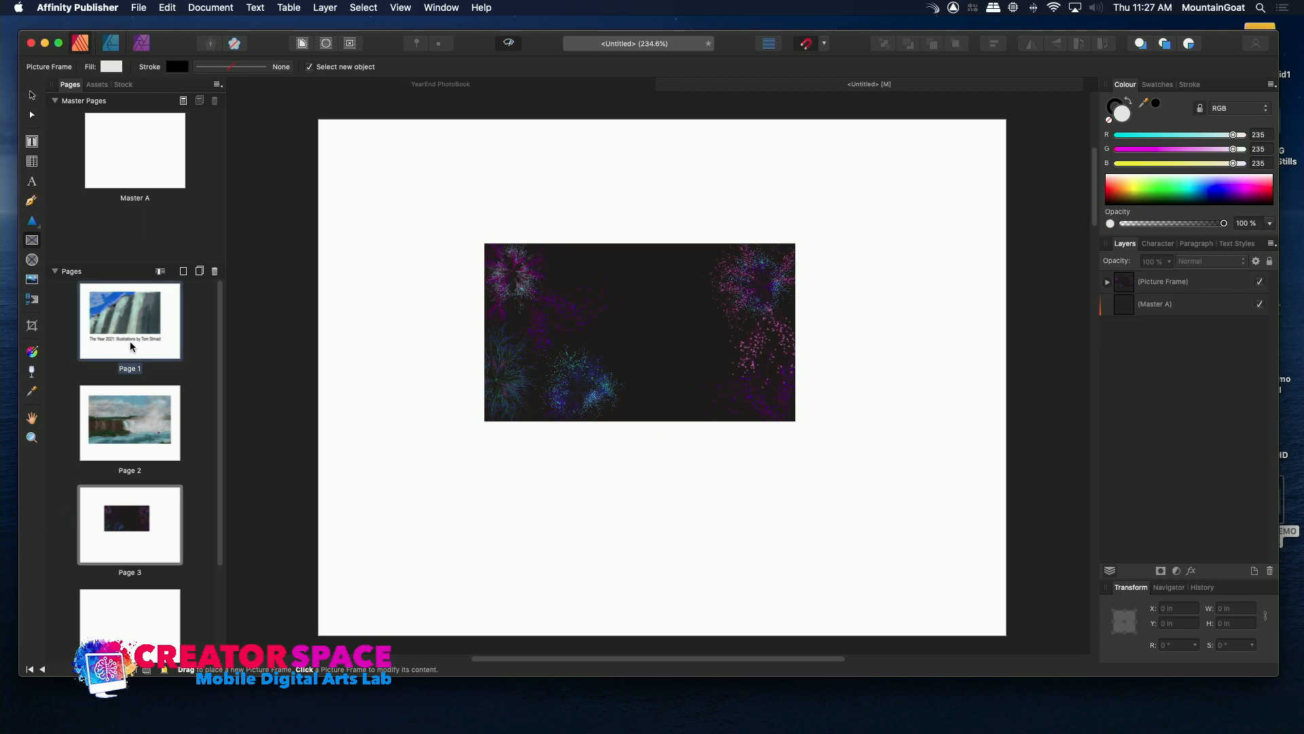
Draw a rectangular picture frame about 5.19 in by 3.59 in covering most of page 4.
{"action": "left_click", "coordinate": [127, 426]}
{"action": "left_click", "coordinate": [126, 522]}
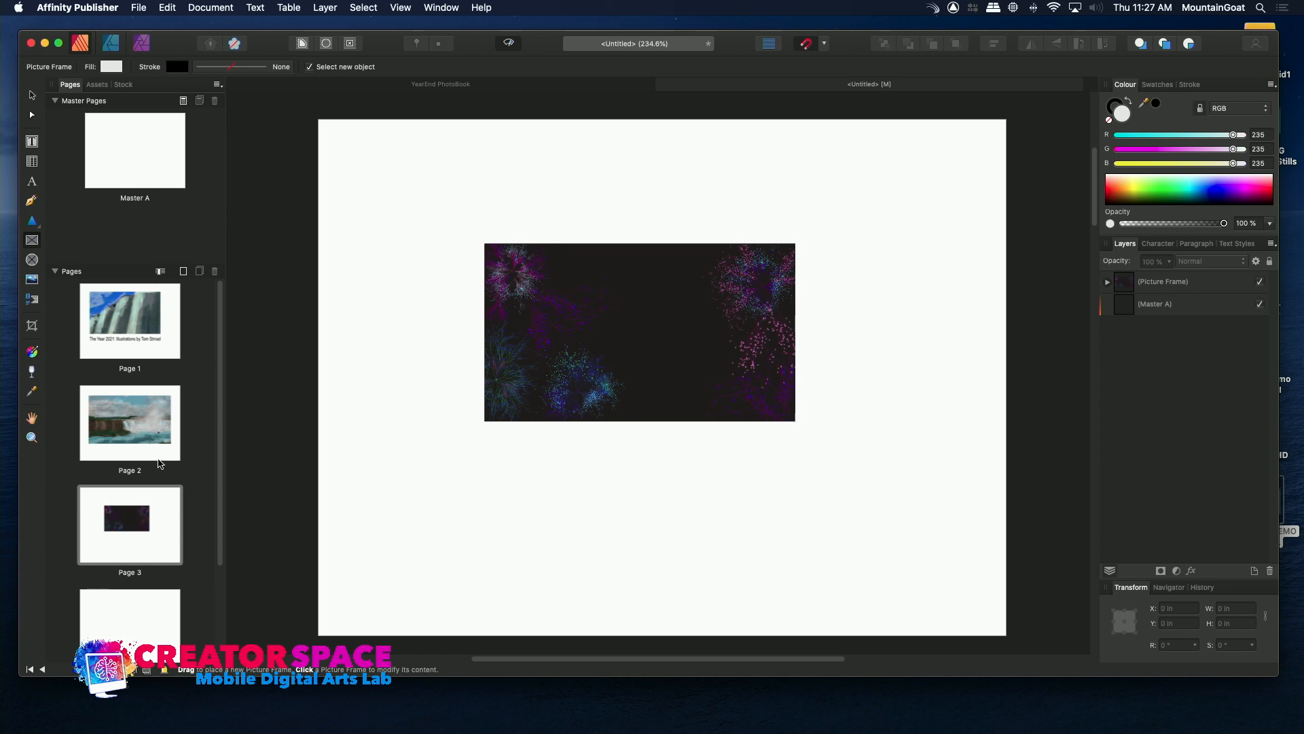
{"action": "left_click", "coordinate": [129, 644]}
{"action": "left_click_drag", "start_coordinate": [222, 563], "coordinate": [217, 635]}
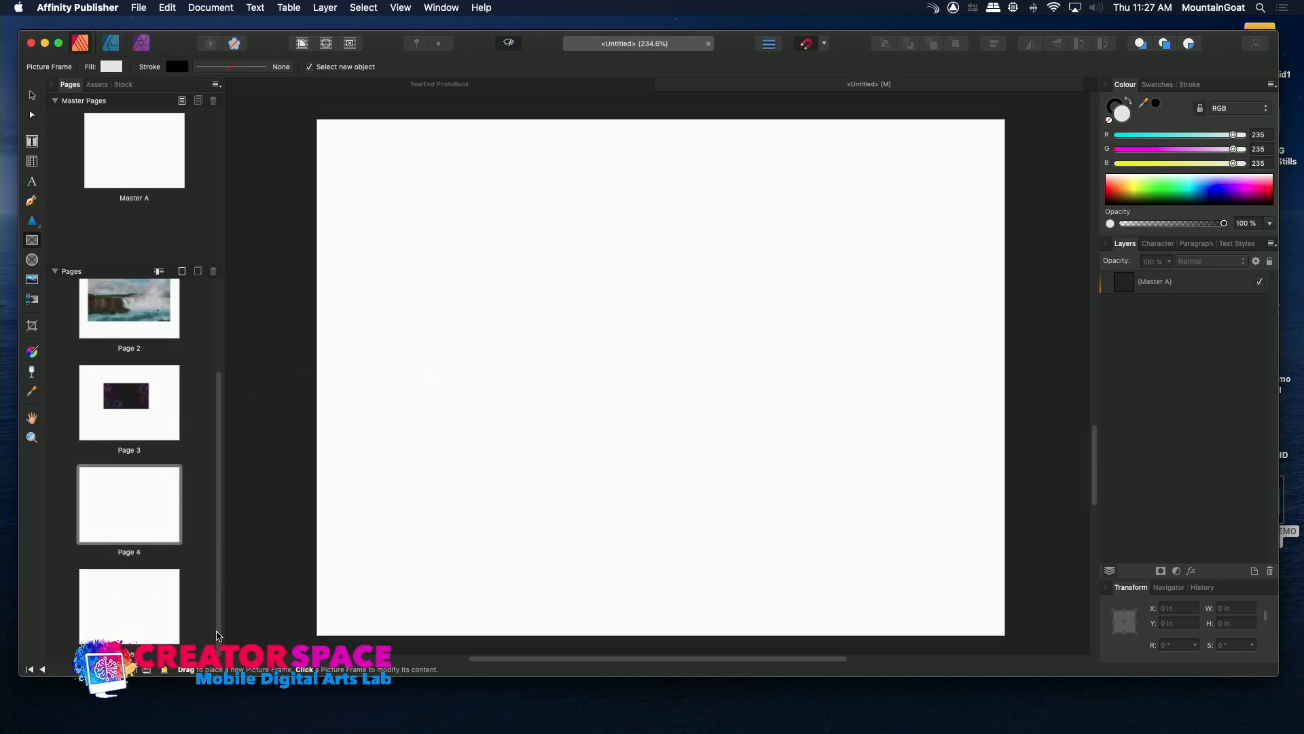
{"action": "left_click", "coordinate": [147, 508]}
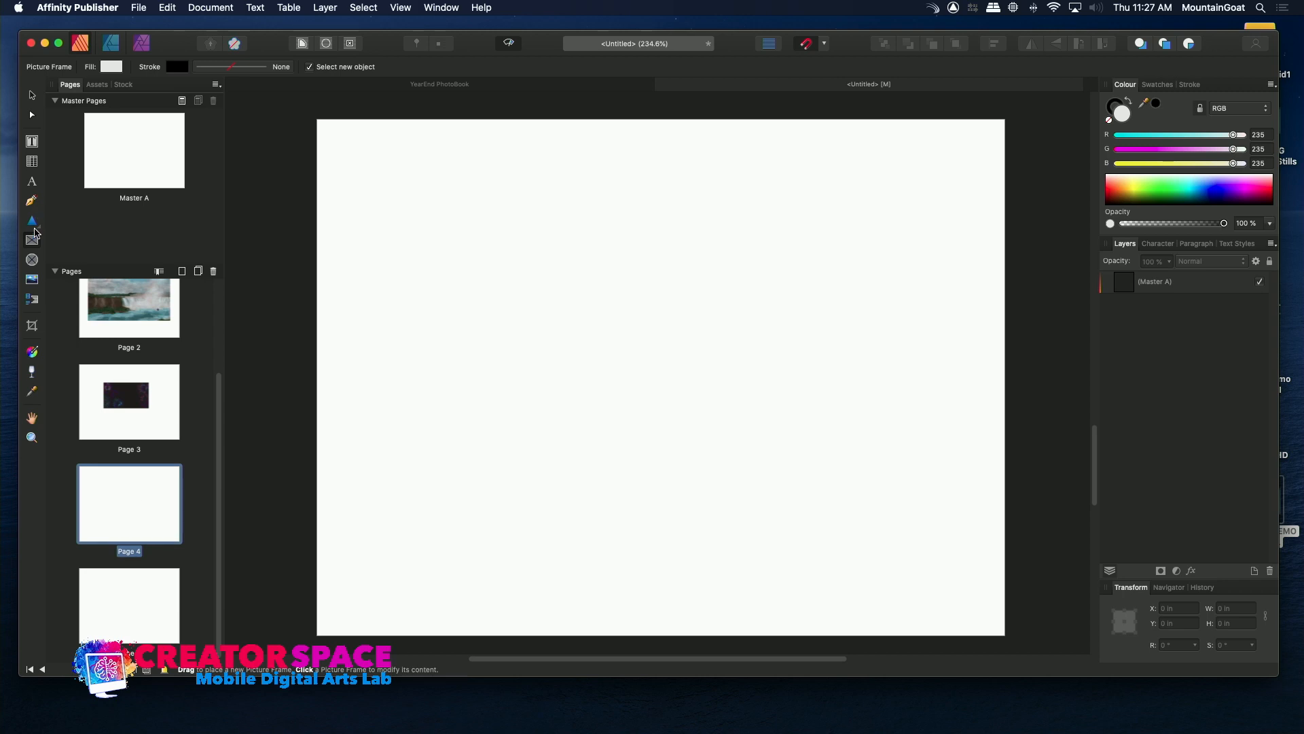
{"action": "left_click_drag", "start_coordinate": [370, 166], "coordinate": [965, 578]}
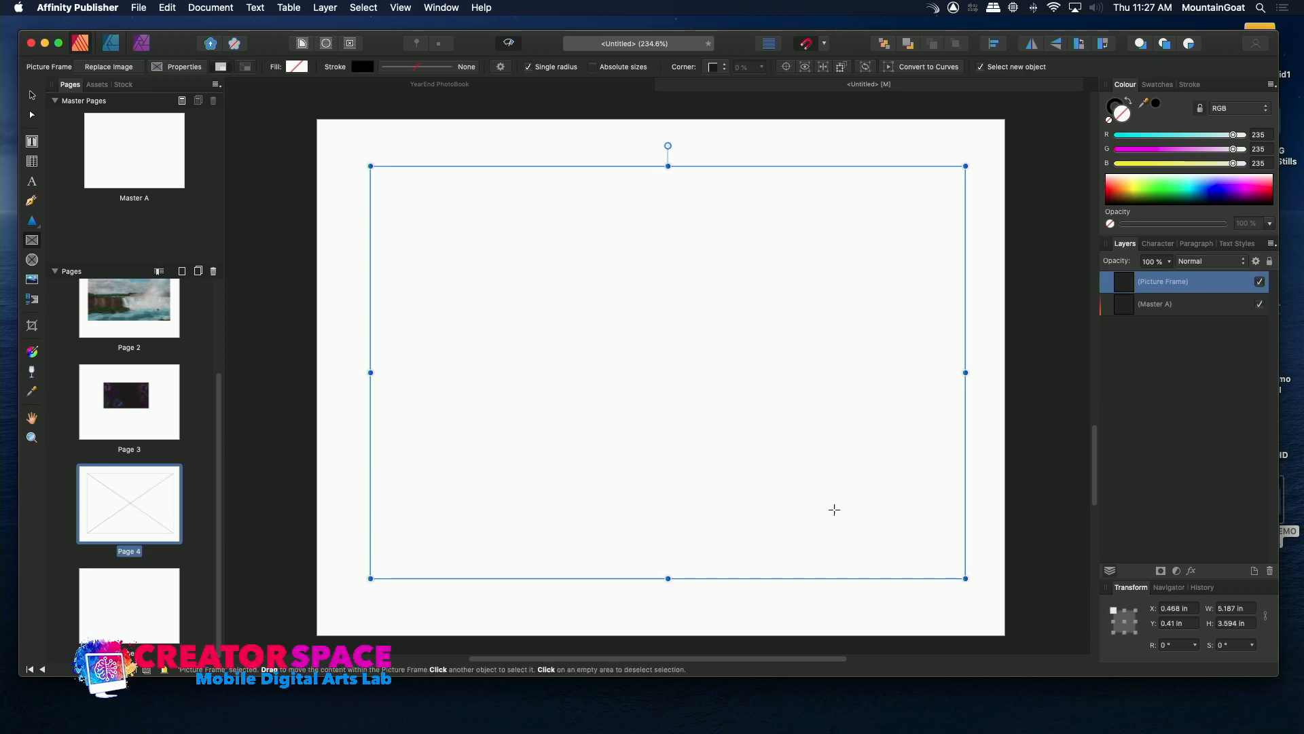
Start placing an image in the page 4 frame and browse to the TBMCS Master Class folder.
{"action": "left_click", "coordinate": [139, 7]}
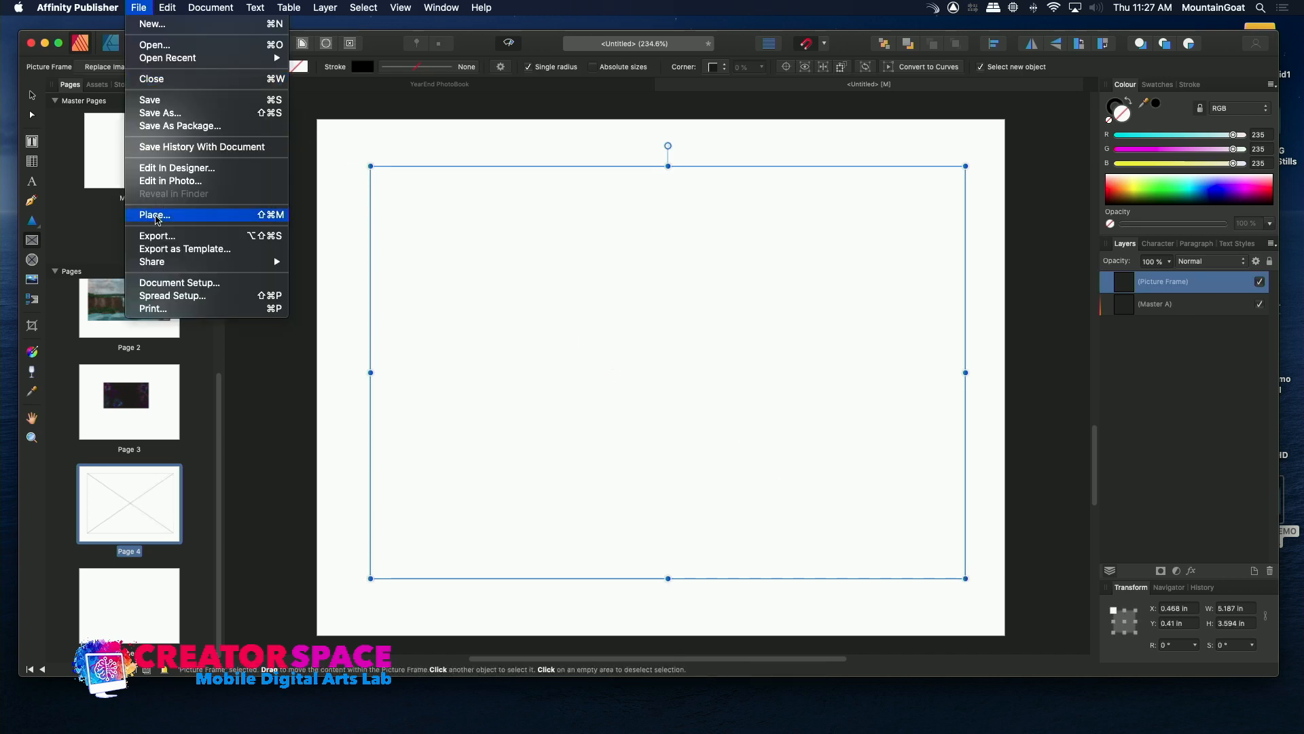
{"action": "left_click", "coordinate": [155, 215]}
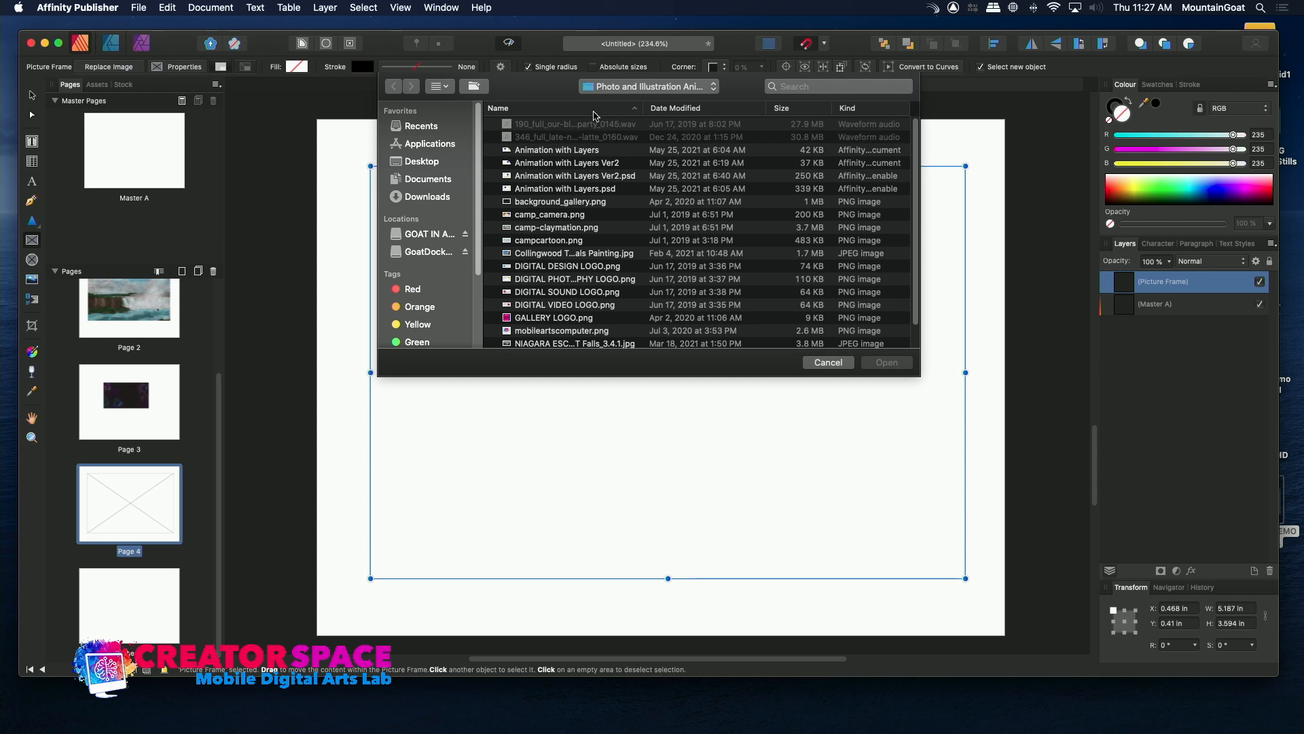
{"action": "left_click", "coordinate": [618, 86]}
{"action": "left_click", "coordinate": [618, 106]}
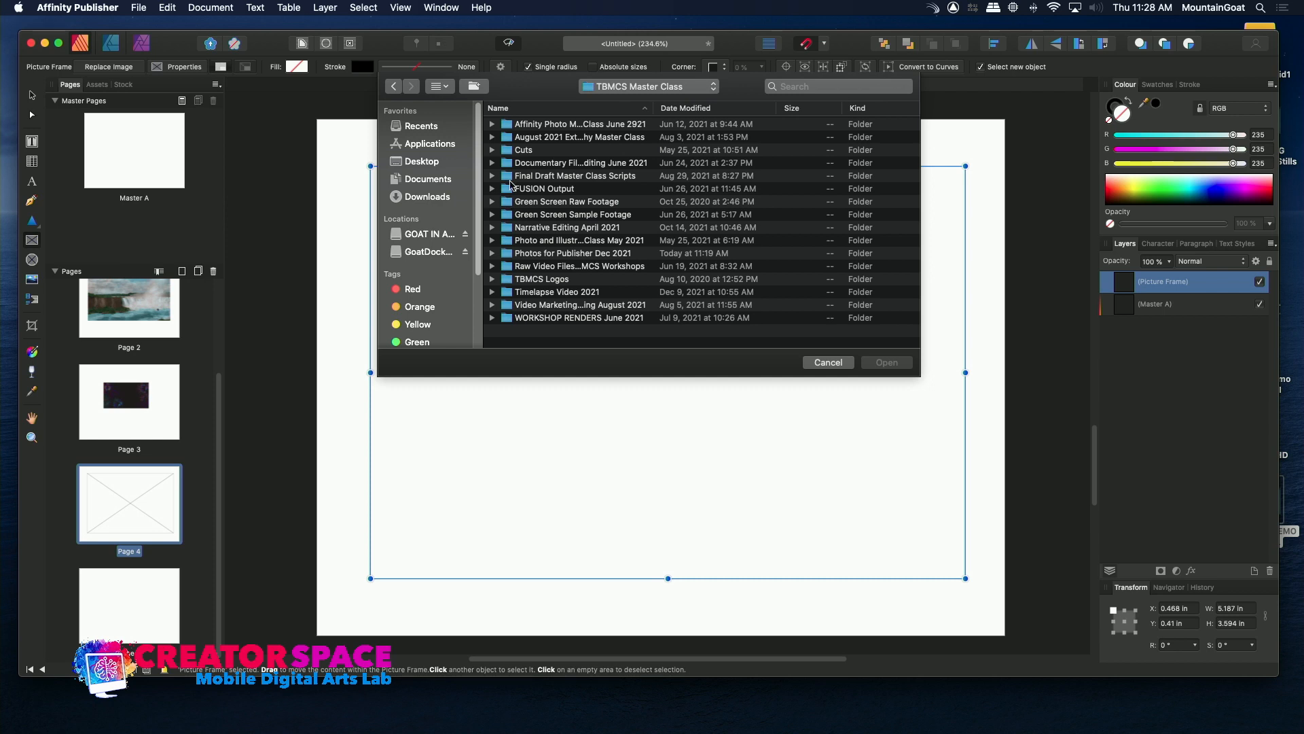
{"action": "double_click", "coordinate": [504, 190]}
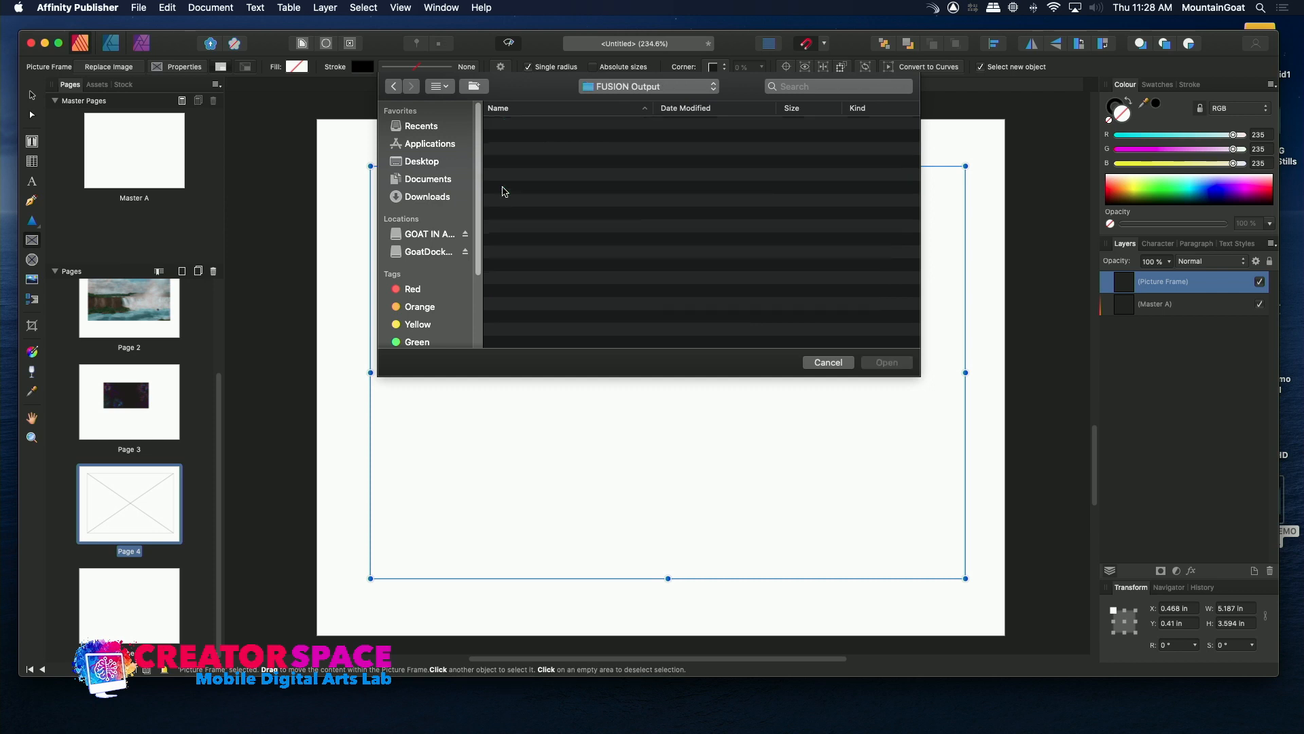
{"action": "left_click", "coordinate": [616, 87]}
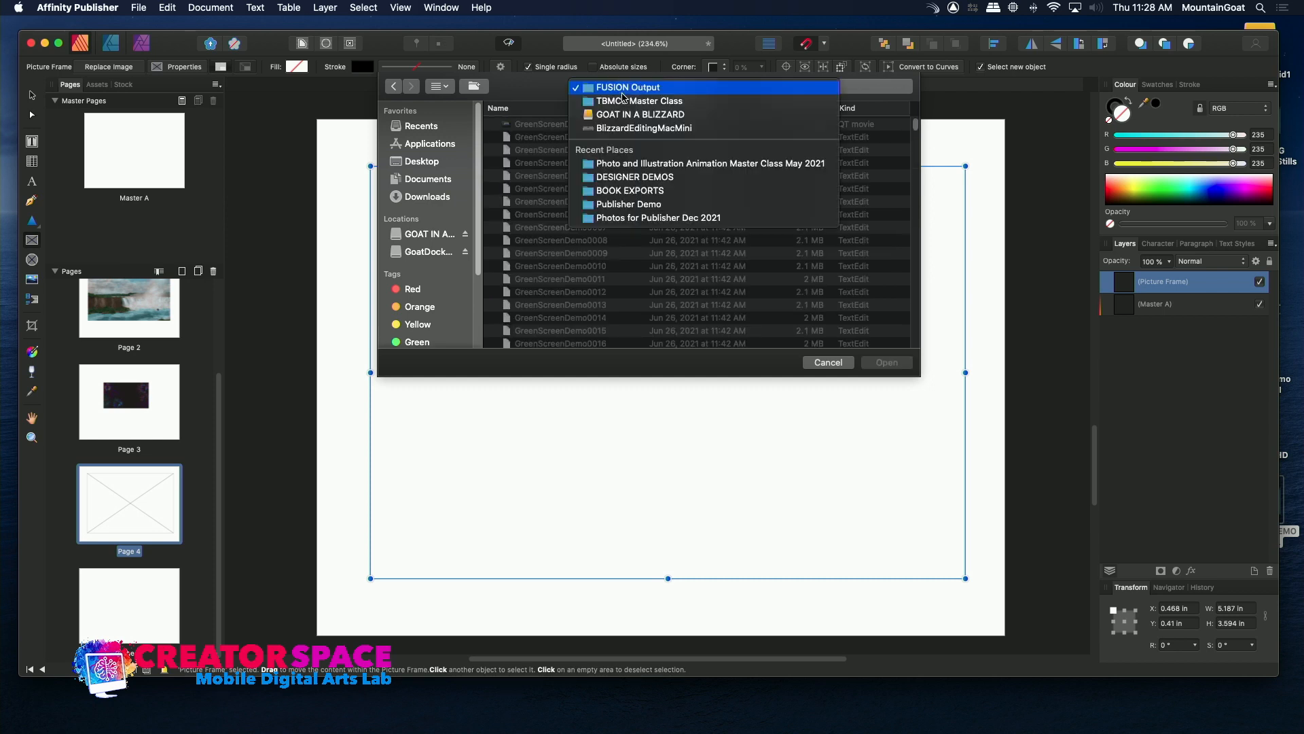
{"action": "left_click", "coordinate": [618, 102]}
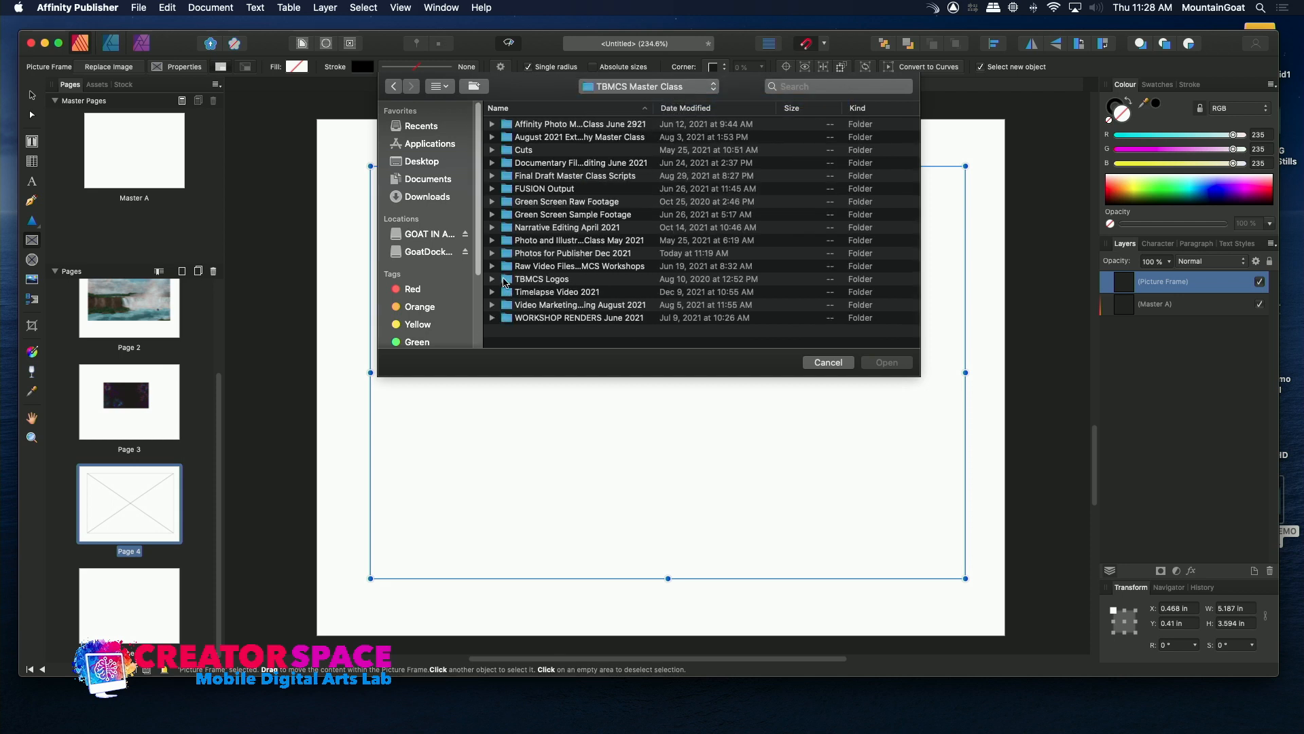
Place IMG-4604.jpg from the Photos for Publisher Dec 2021 folder into the page 4 frame.
{"action": "left_click", "coordinate": [507, 254]}
{"action": "double_click", "coordinate": [507, 255]}
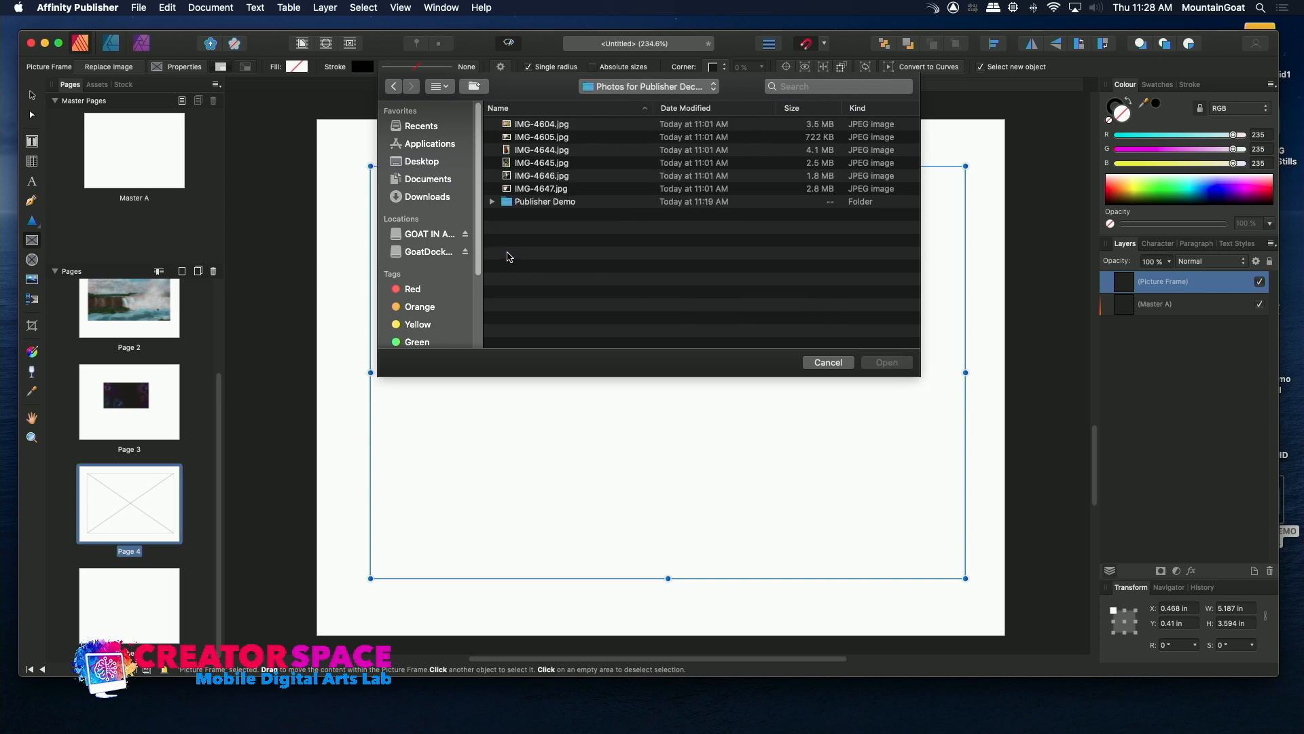
{"action": "left_click", "coordinate": [506, 189]}
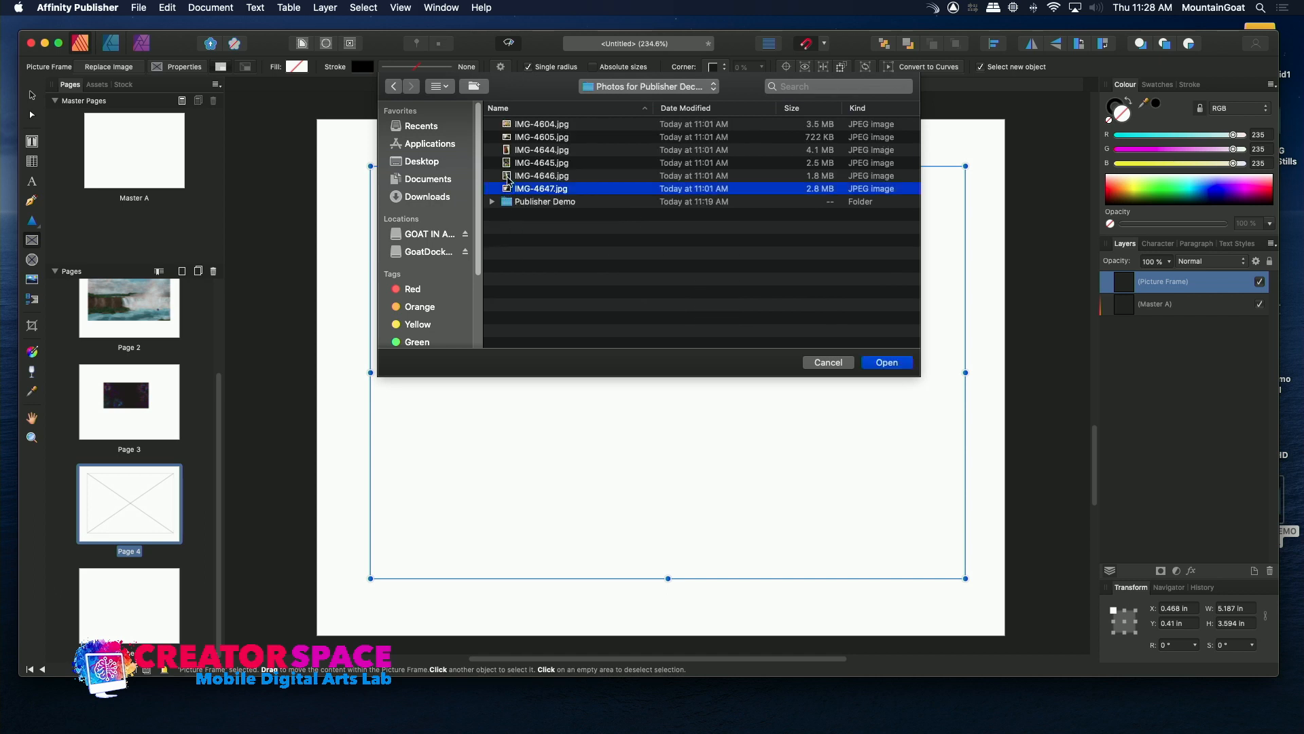
{"action": "left_click", "coordinate": [507, 176]}
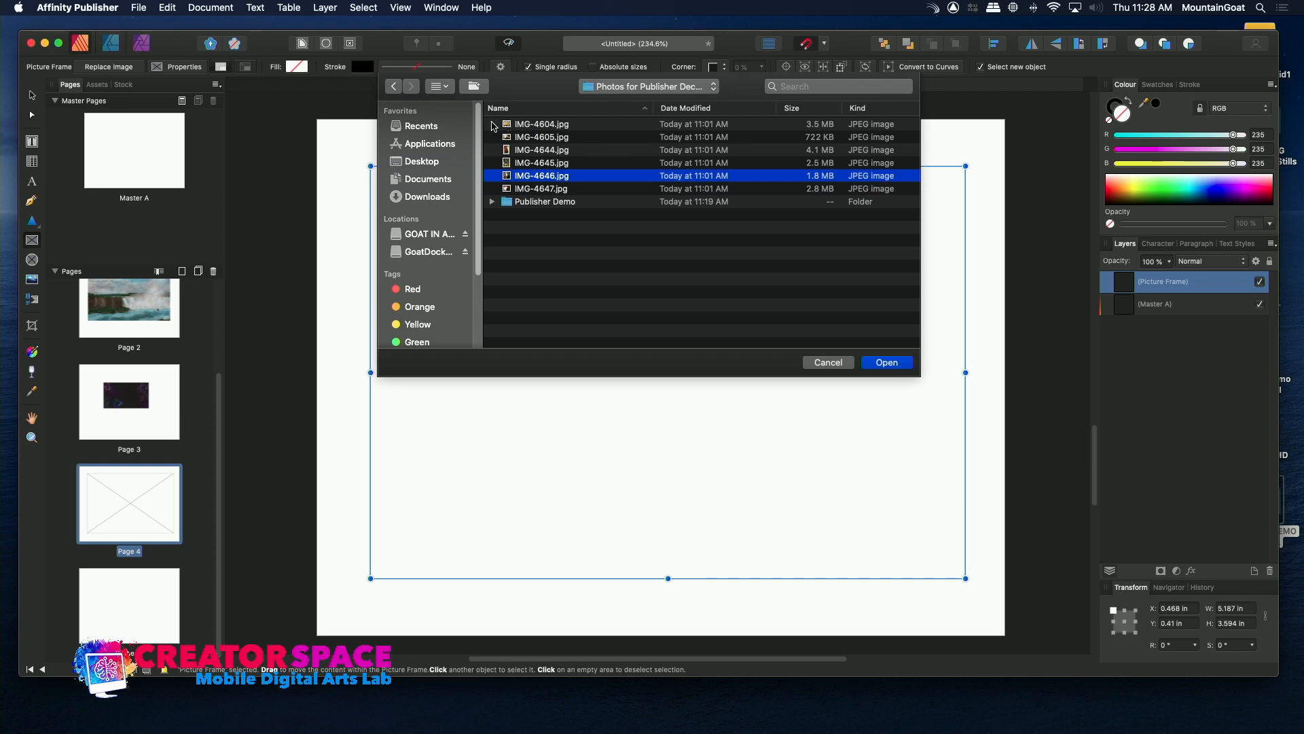
{"action": "double_click", "coordinate": [507, 128]}
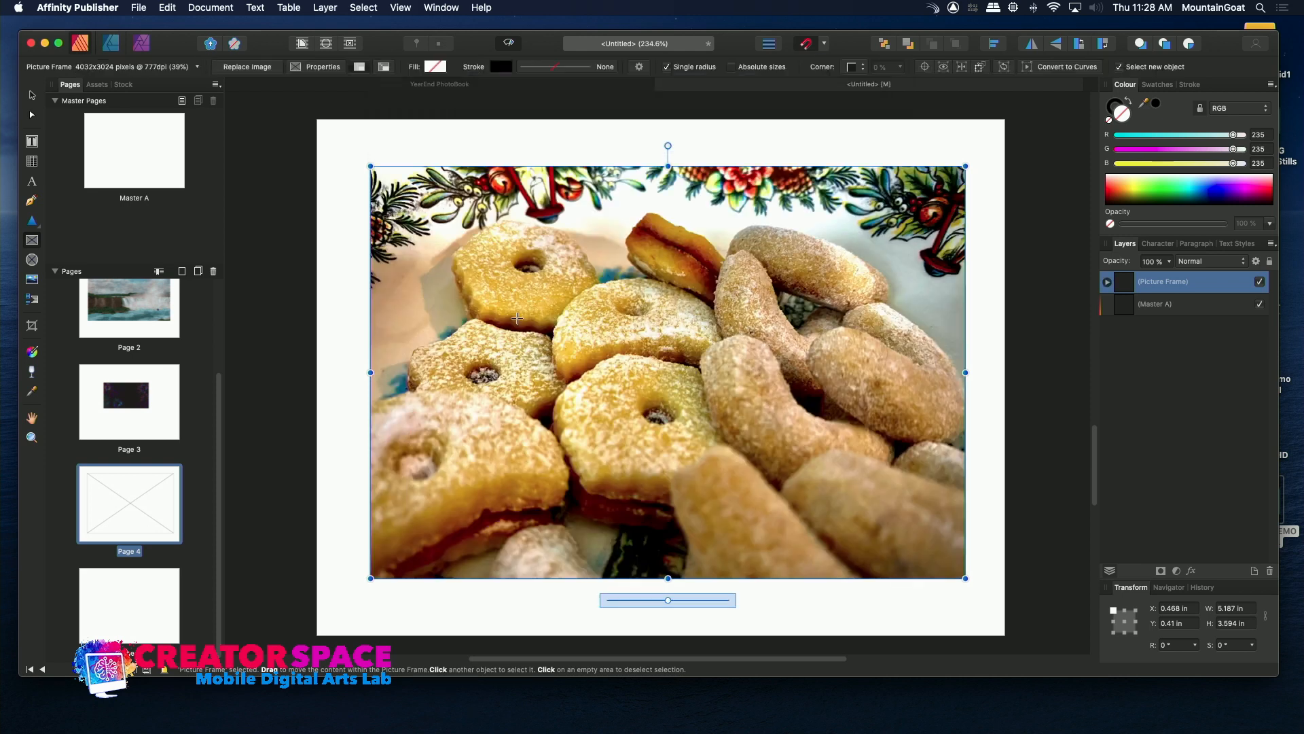
Draw an elliptical picture frame about 2.75 in by 2.52 in on the blank page after page 4.
{"action": "left_click", "coordinate": [116, 612]}
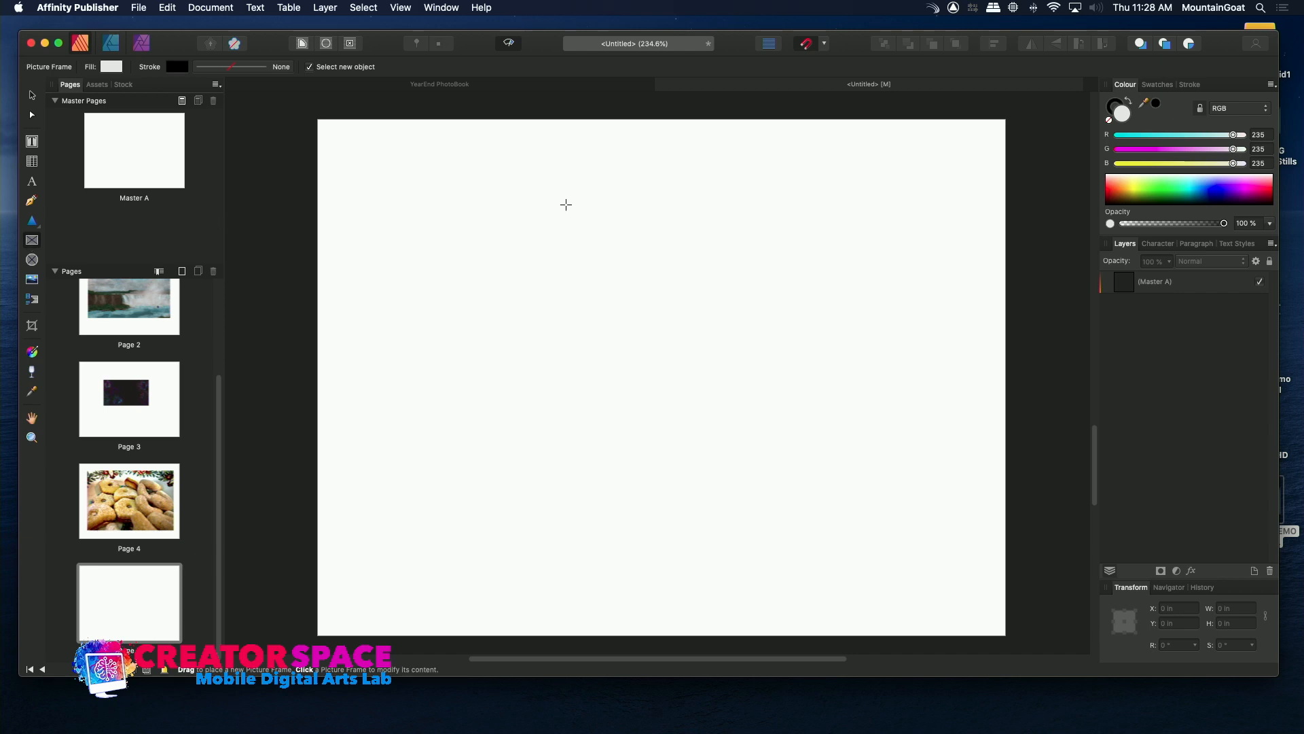
{"action": "left_click", "coordinate": [32, 260]}
{"action": "left_click_drag", "start_coordinate": [408, 194], "coordinate": [724, 481]}
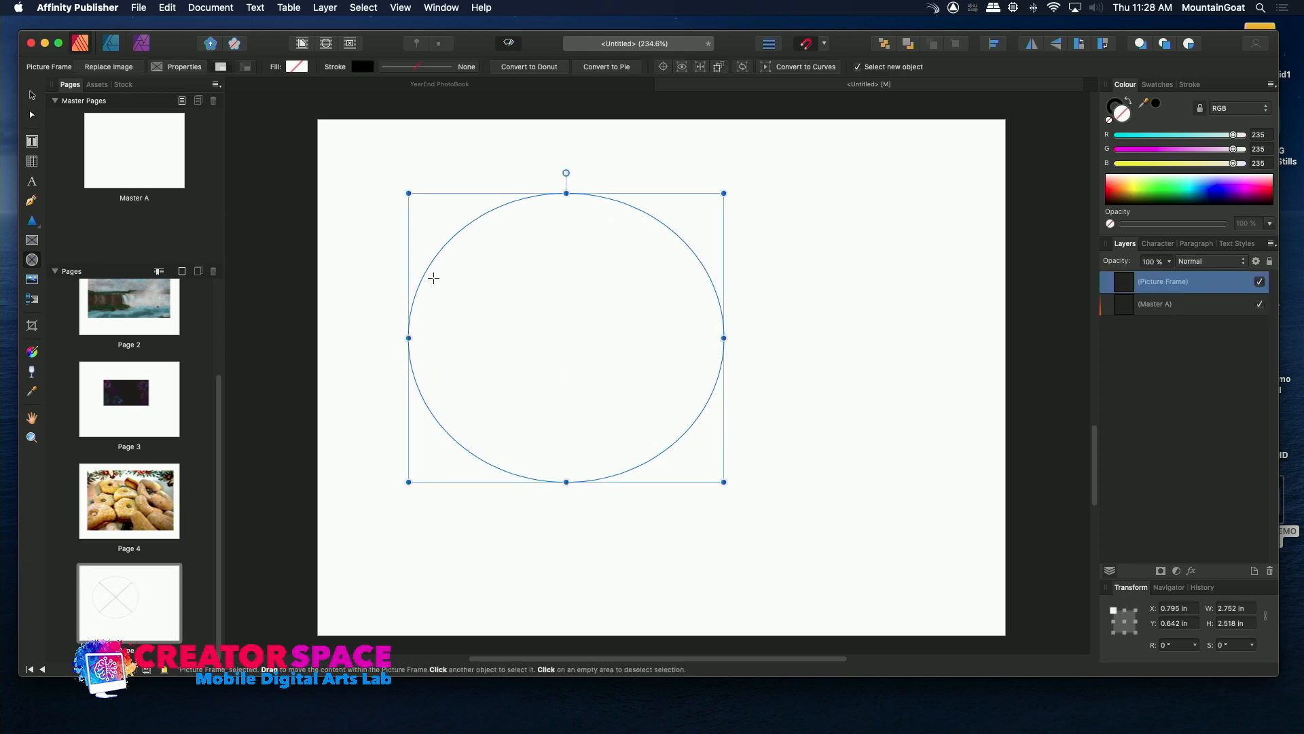
Place PROFILE.png from the TBMCS Logos folder into the elliptical frame and deselect it.
{"action": "left_click", "coordinate": [141, 7]}
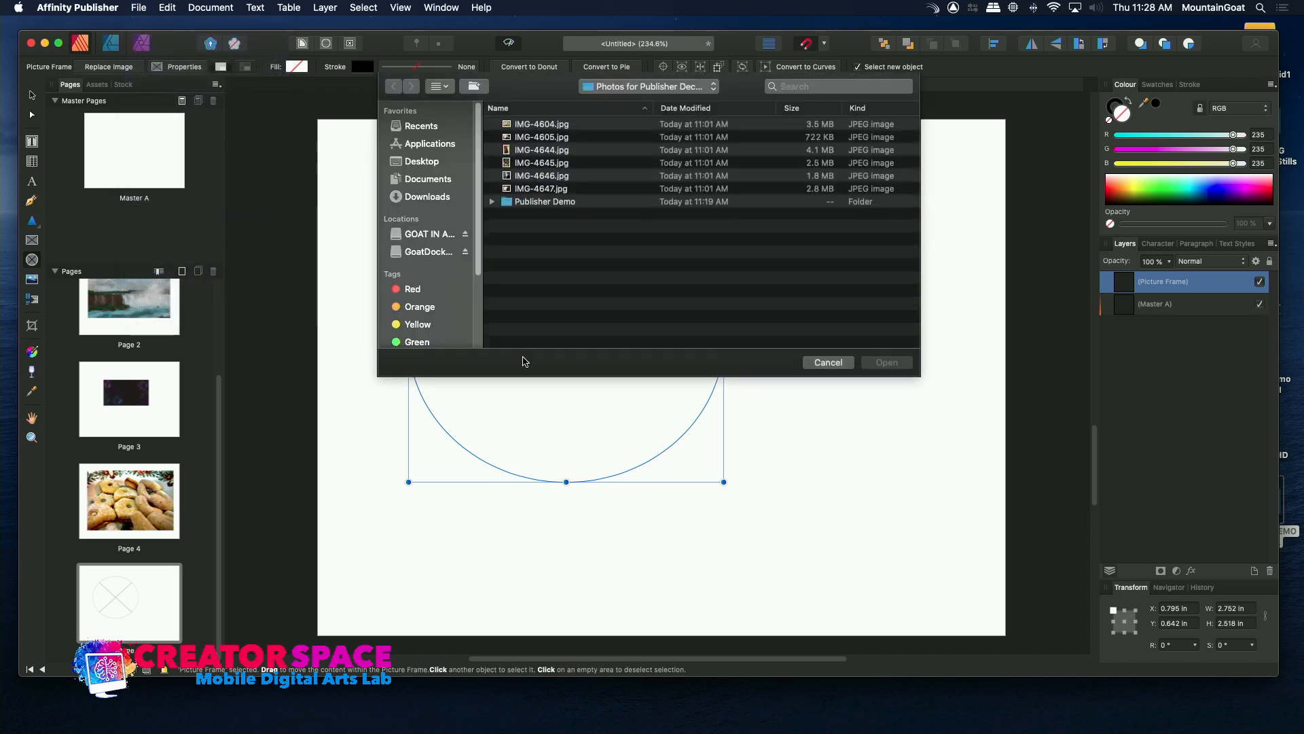
{"action": "left_click", "coordinate": [699, 88]}
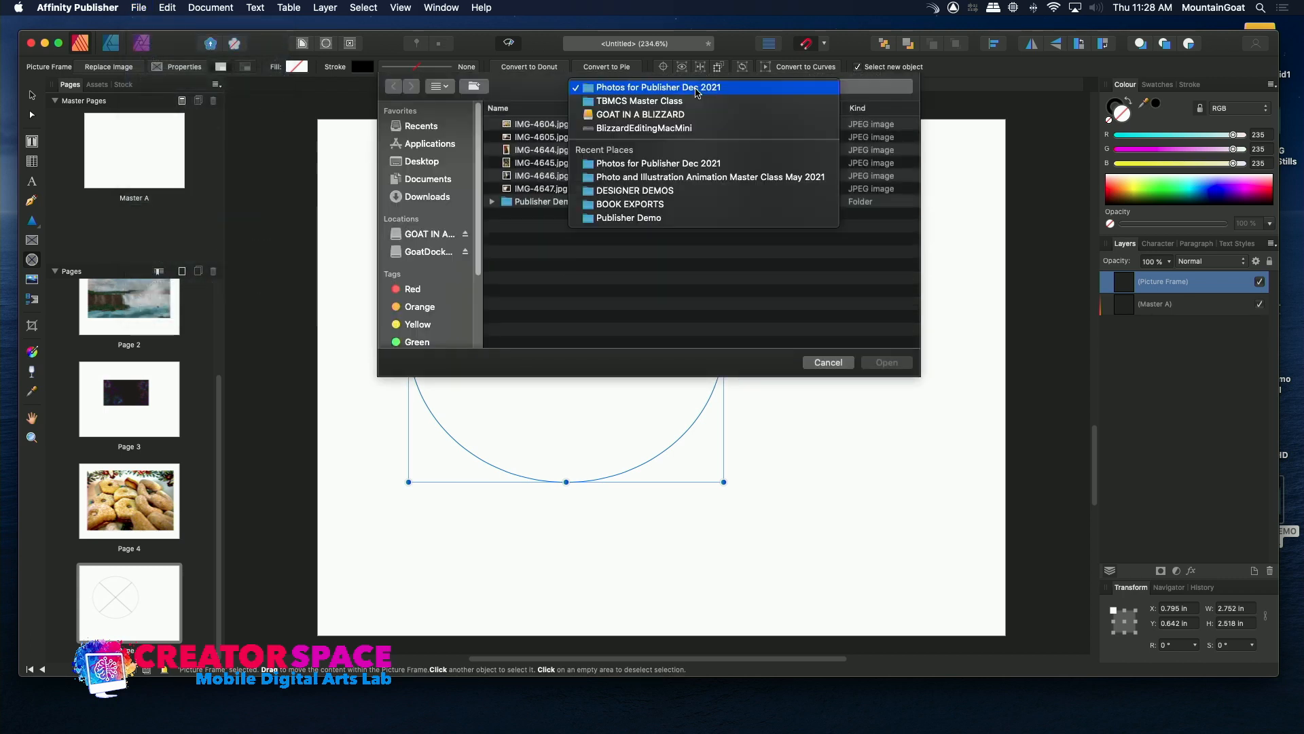
{"action": "left_click", "coordinate": [669, 103]}
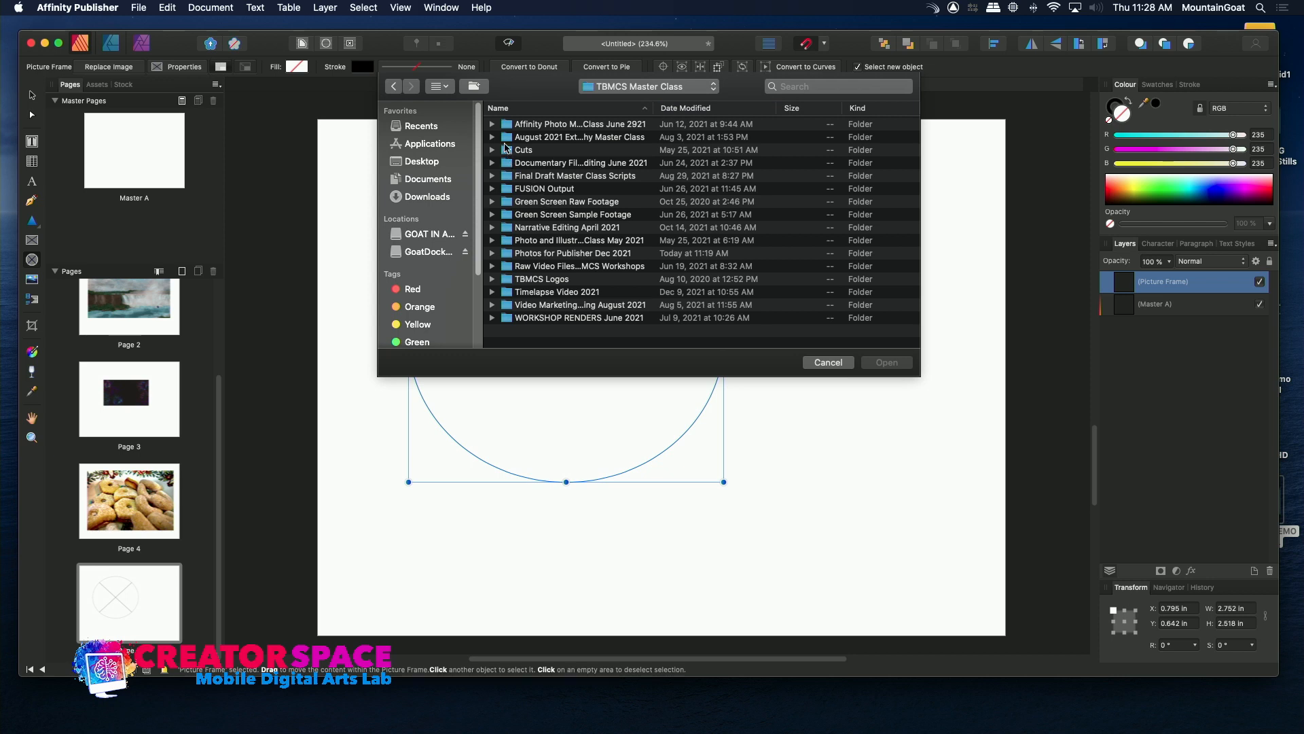
{"action": "left_click", "coordinate": [506, 240]}
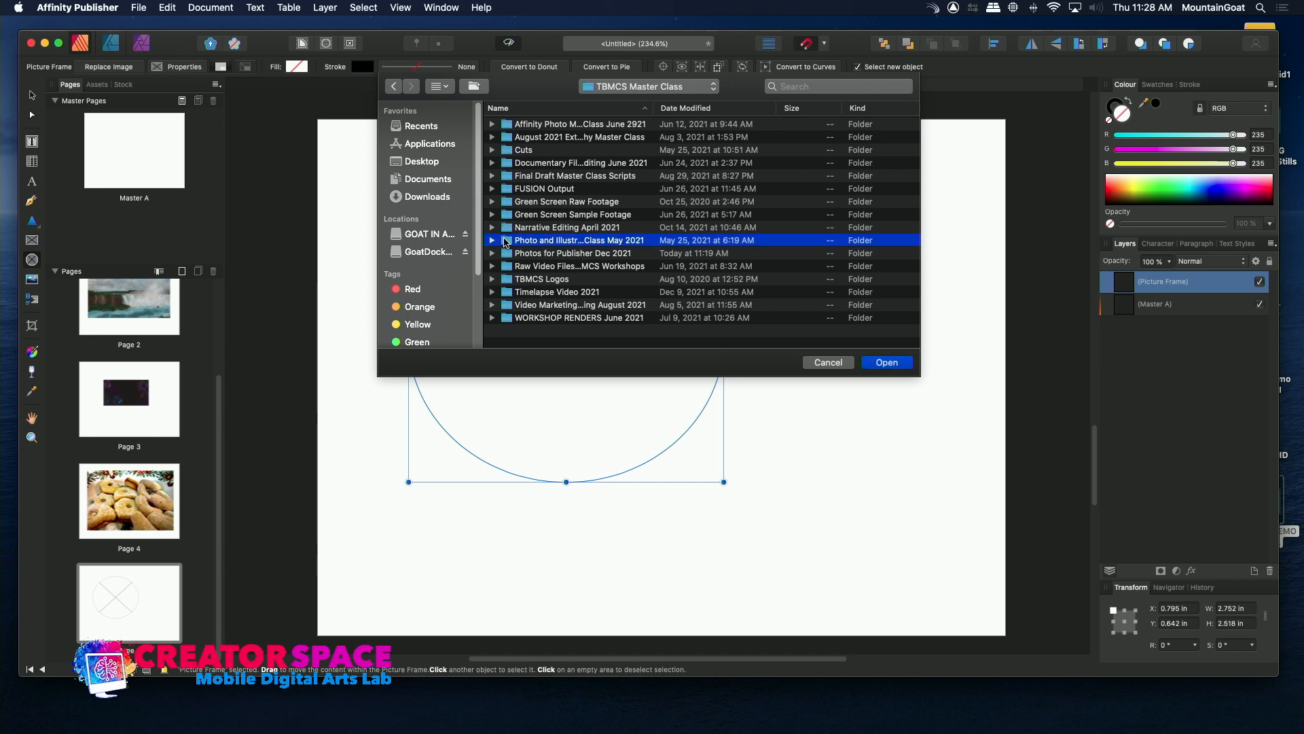
{"action": "left_click", "coordinate": [506, 279]}
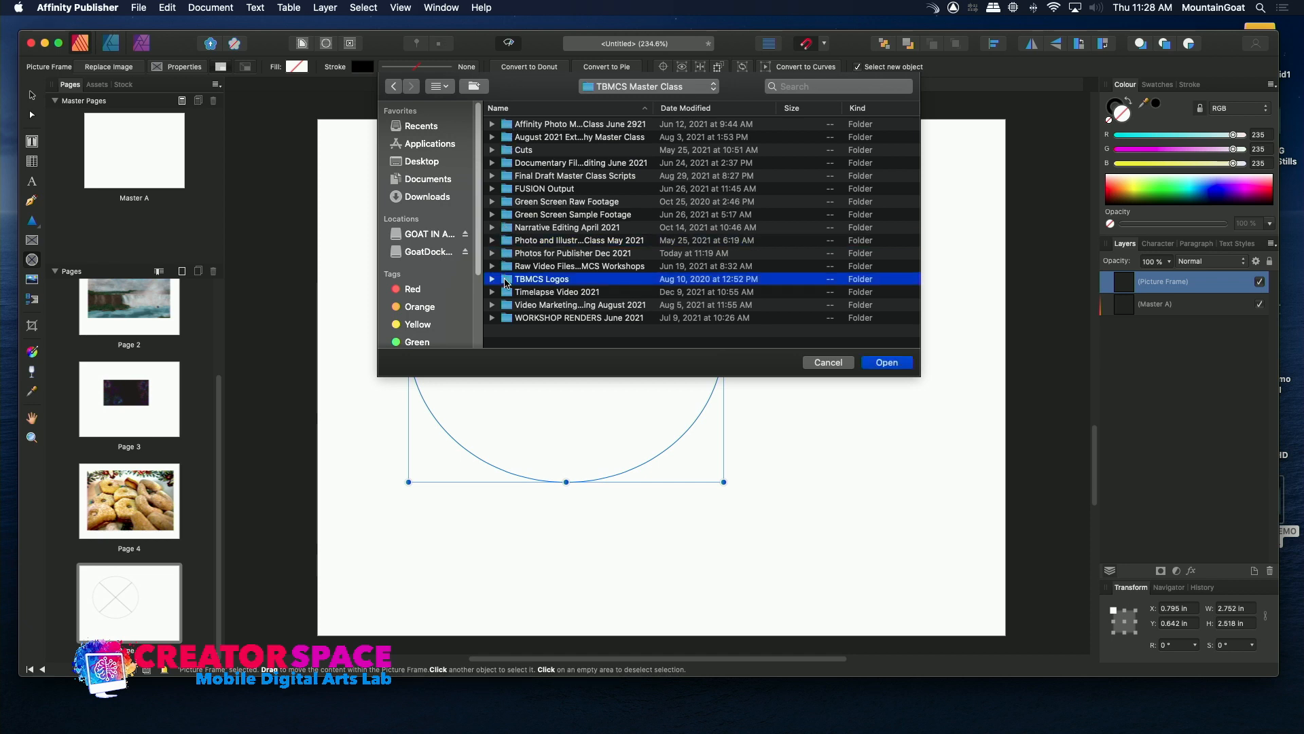
{"action": "double_click", "coordinate": [506, 280]}
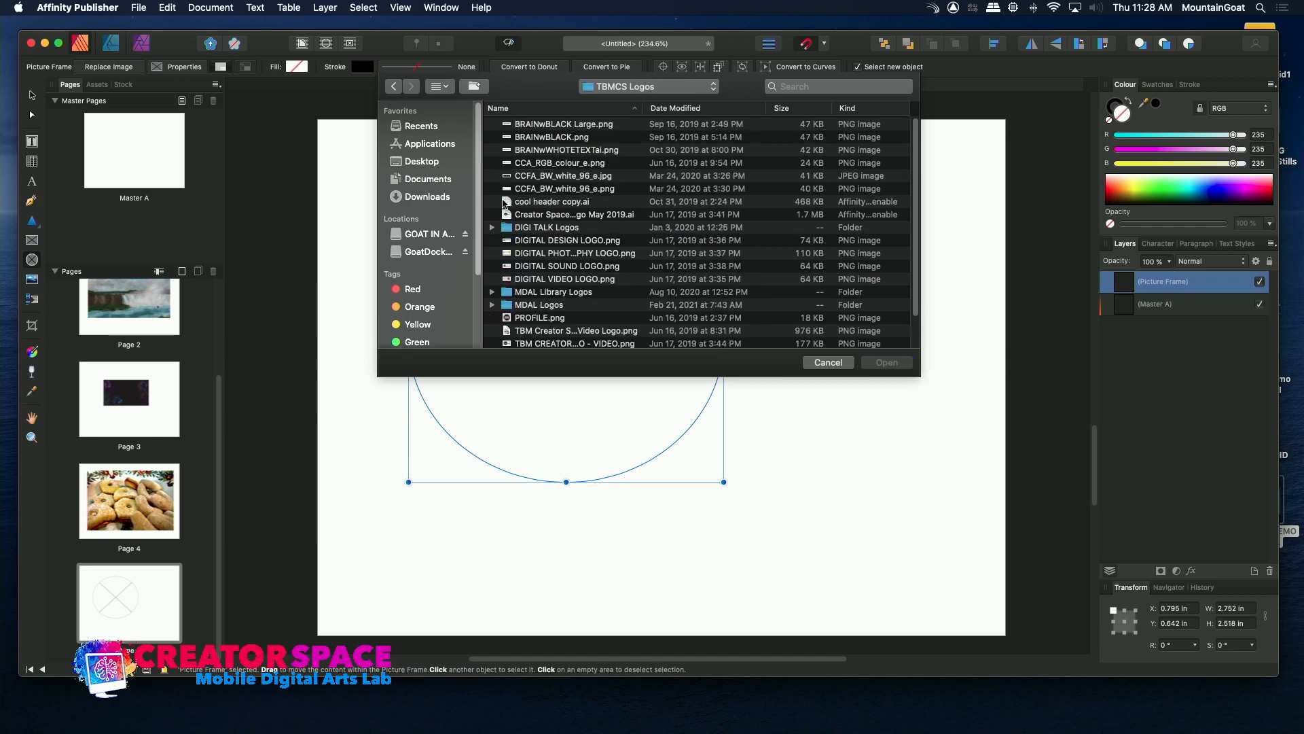
{"action": "left_click", "coordinate": [506, 321]}
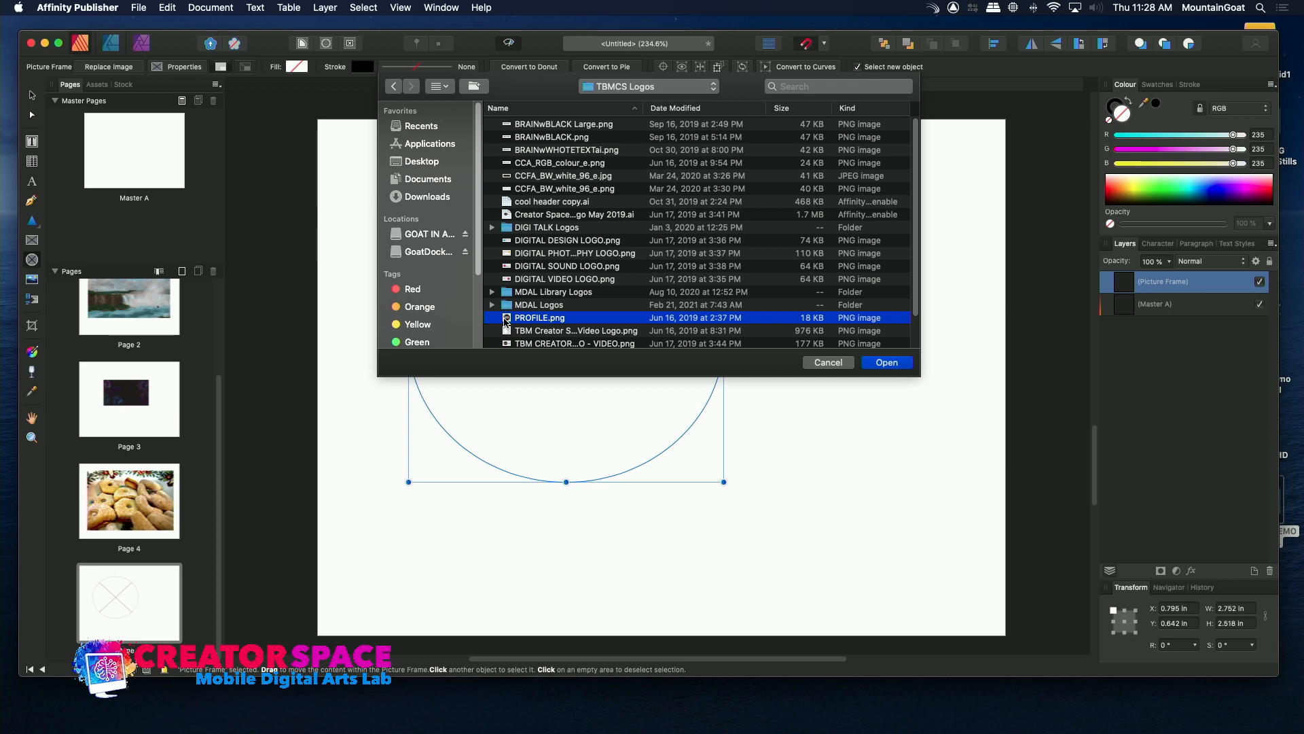
{"action": "double_click", "coordinate": [506, 320]}
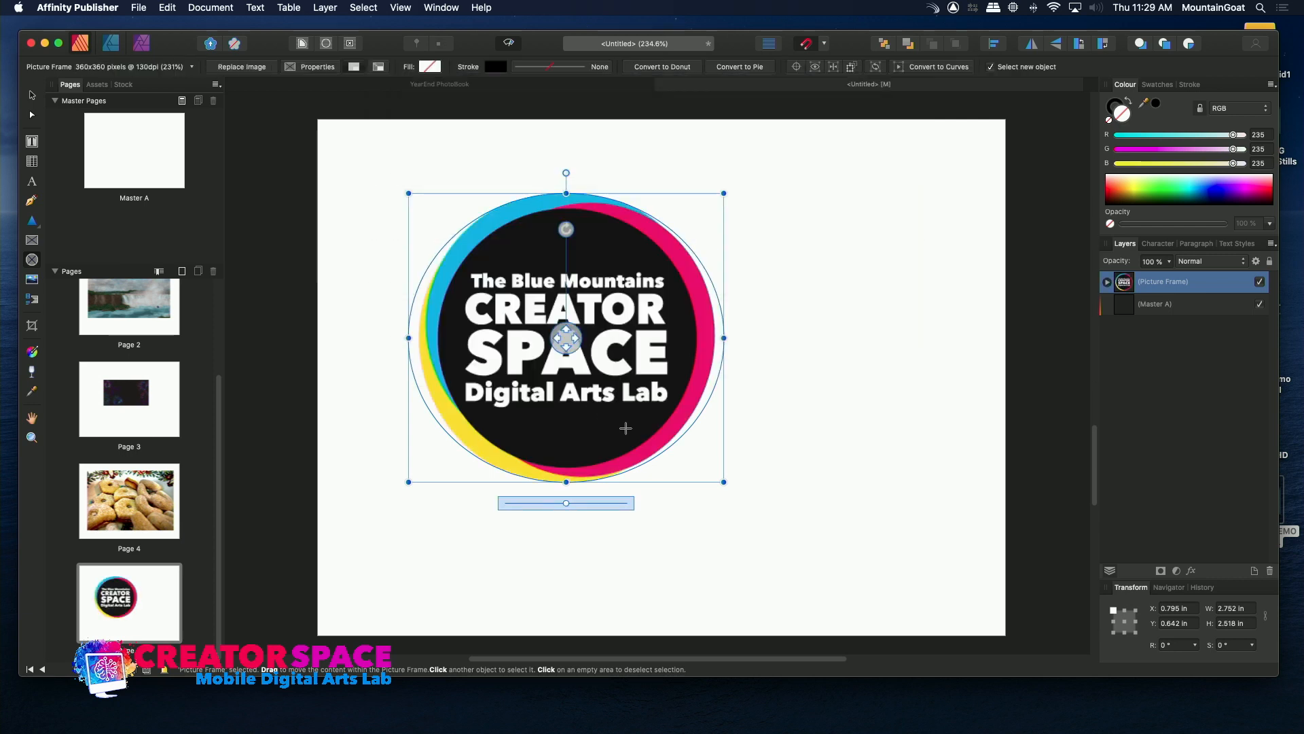
{"action": "left_click_drag", "start_coordinate": [565, 504], "coordinate": [567, 508]}
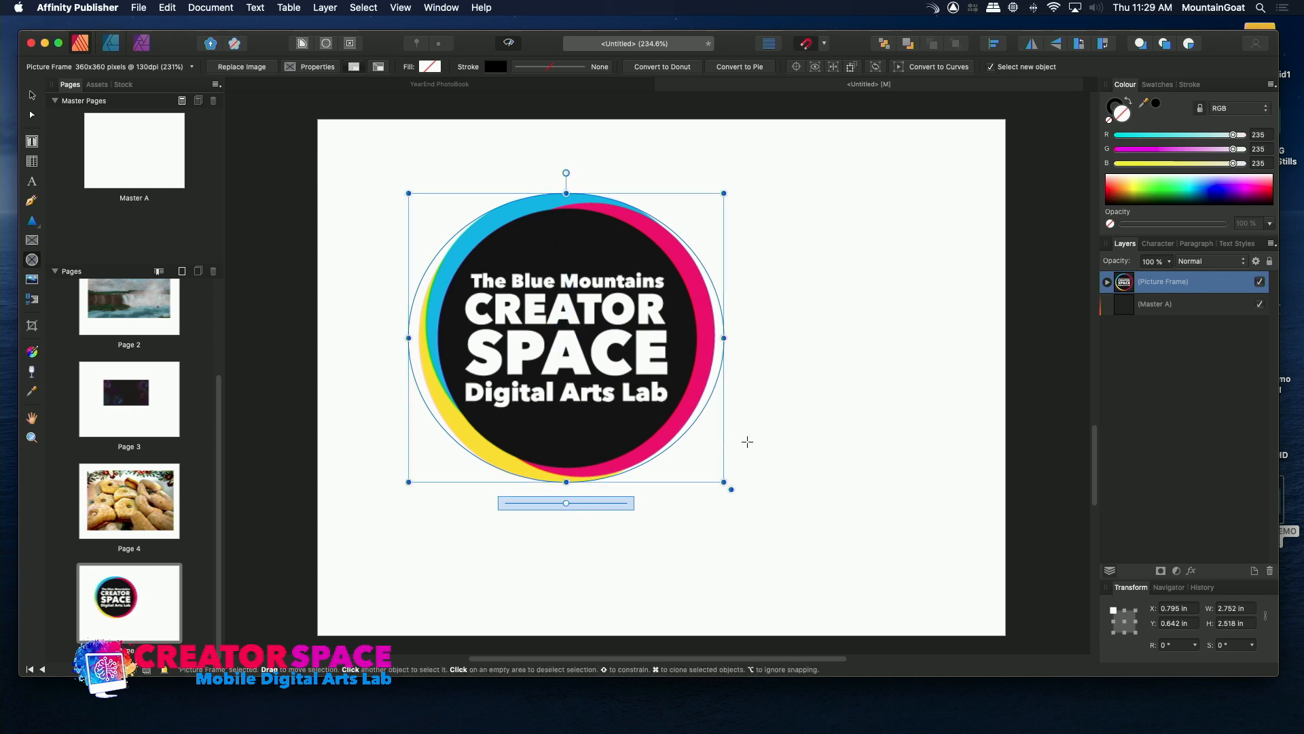
{"action": "left_click", "coordinate": [748, 439]}
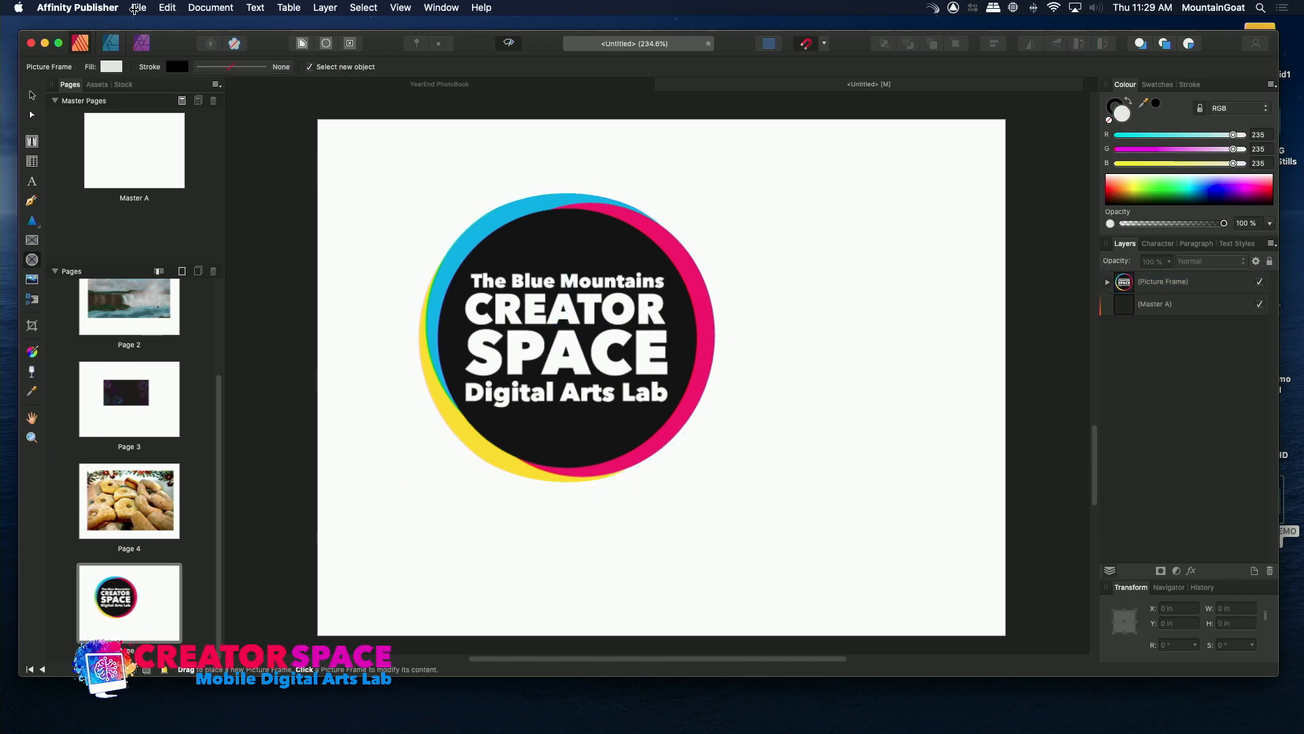
Save the document under the name YearEnd Illustration Book in the Publisher Demo folder.
{"action": "left_click", "coordinate": [138, 7]}
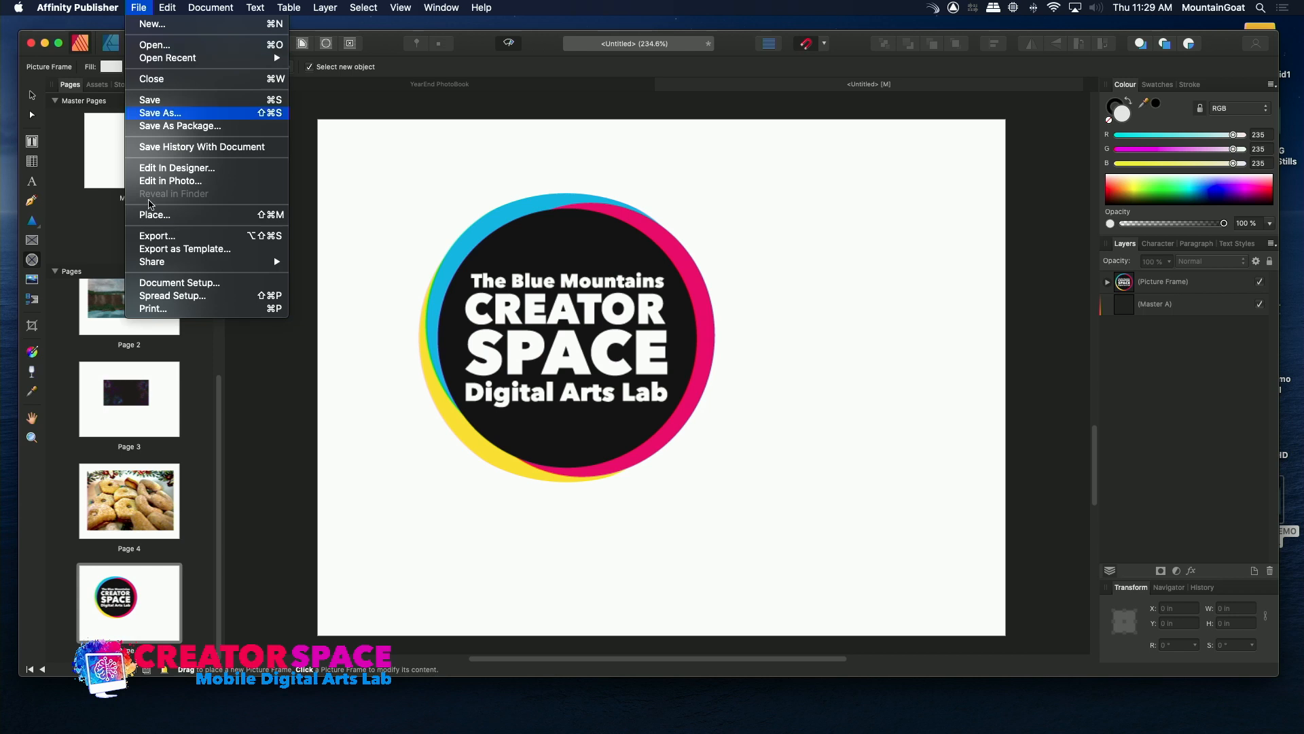
{"action": "left_click", "coordinate": [167, 116]}
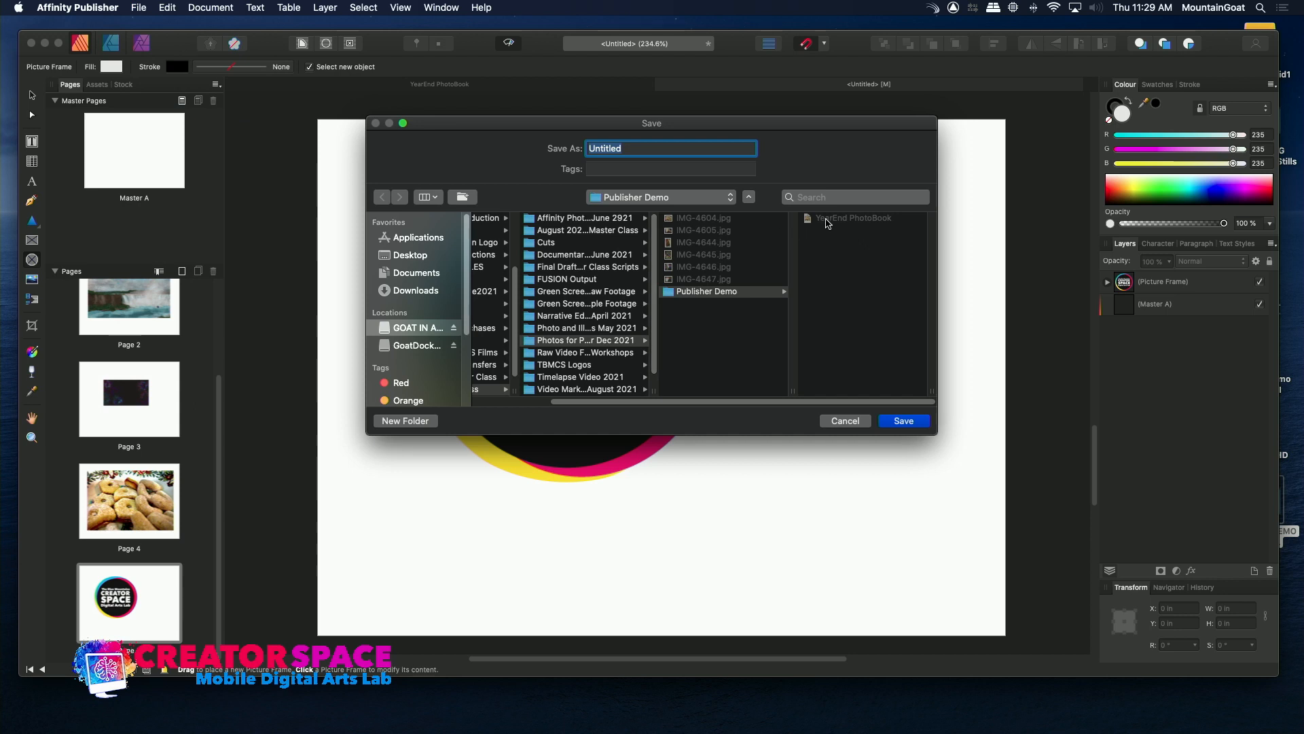
{"action": "left_click", "coordinate": [828, 223]}
{"action": "left_click", "coordinate": [686, 144]}
{"action": "left_click", "coordinate": [685, 142]}
{"action": "type", "text": "III"}
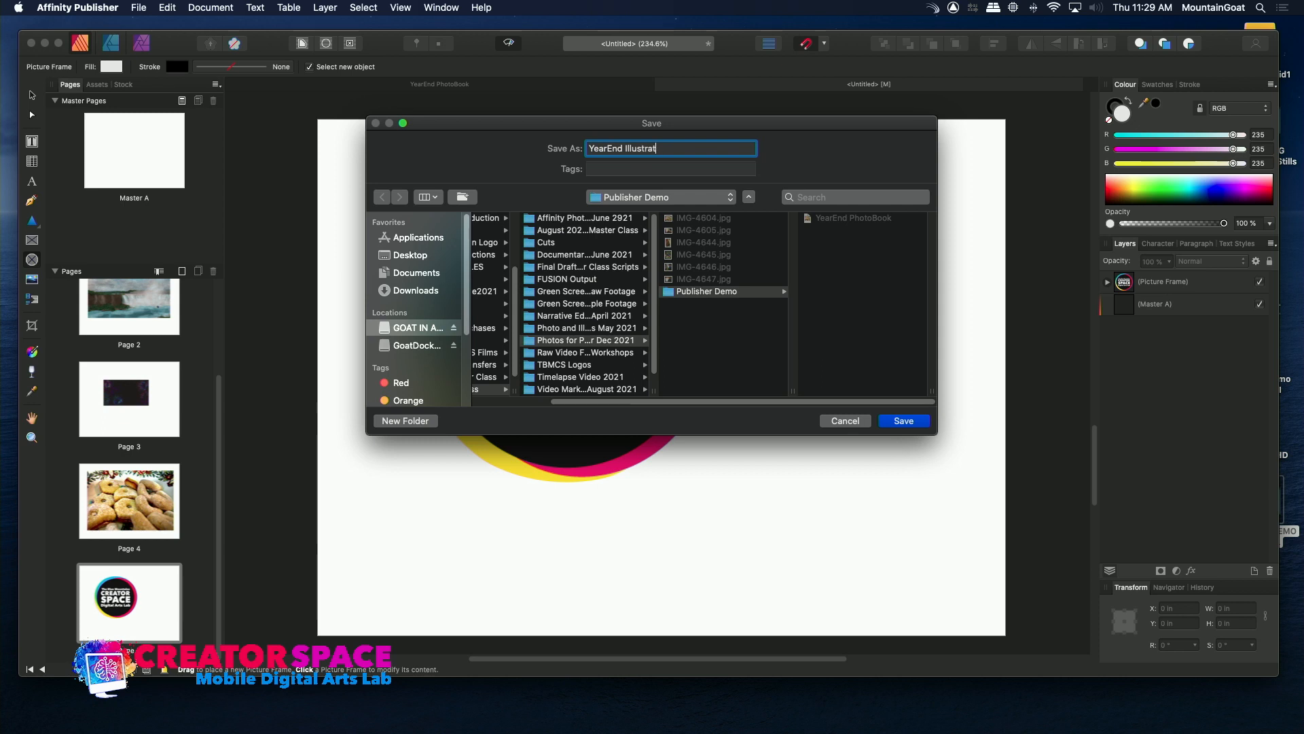
{"action": "type", "text": "ustration Book"}
{"action": "key", "text": "Return"}
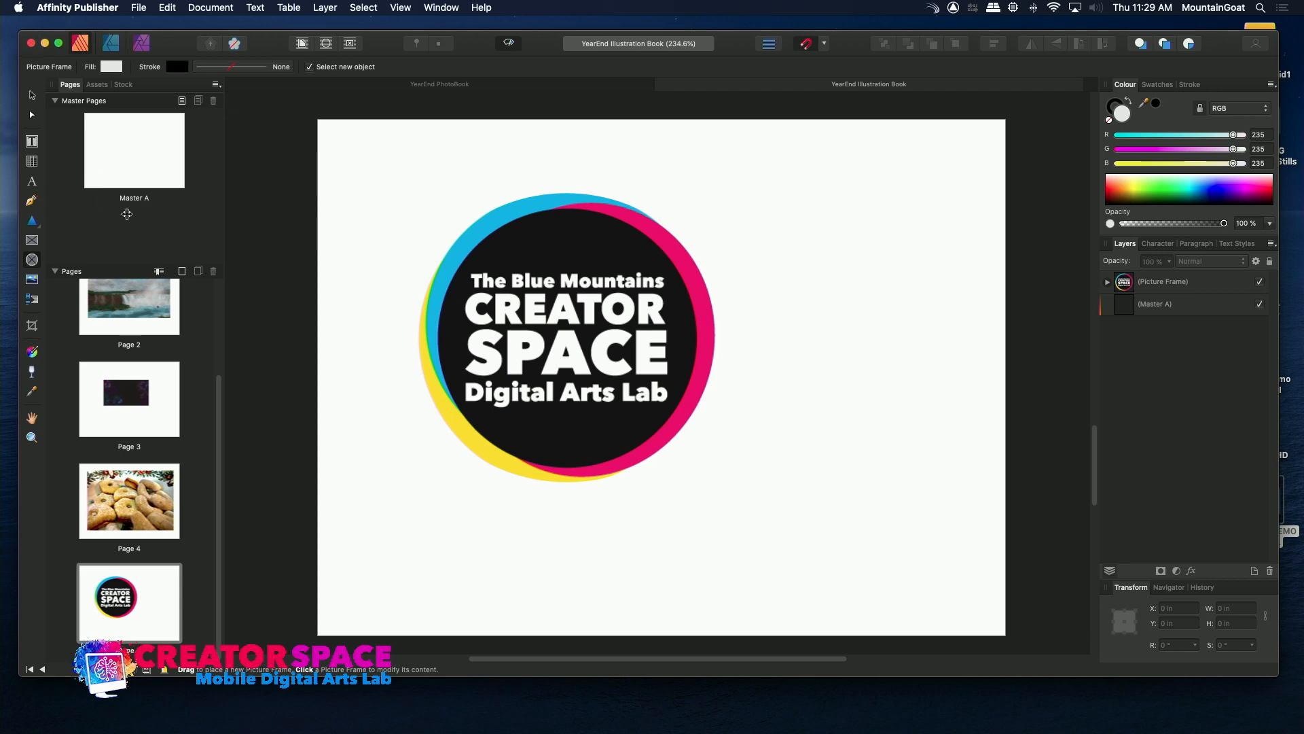
Set up a PDF export of all pages with the raster resolution at 300 DPI and proceed to saving it.
{"action": "scroll", "coordinate": [206, 297], "scroll_direction": "up", "scroll_amount": 4}
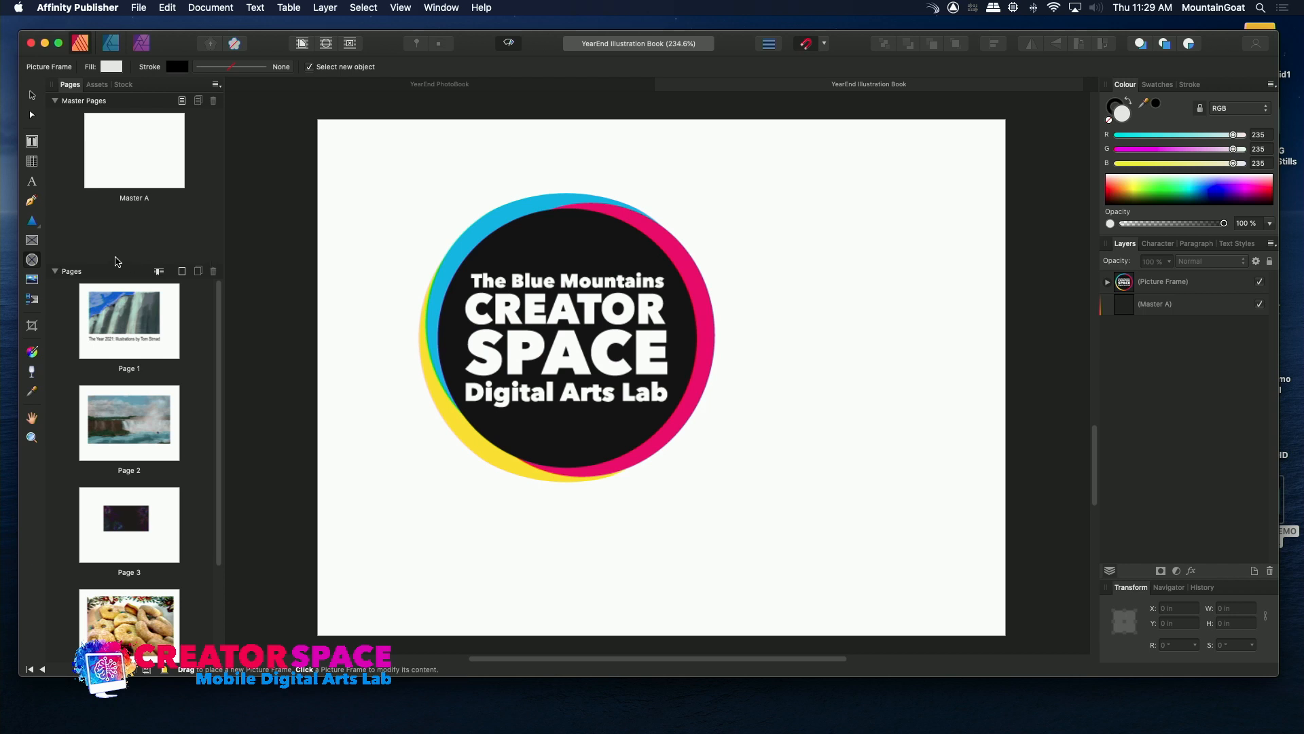
{"action": "left_click", "coordinate": [139, 6]}
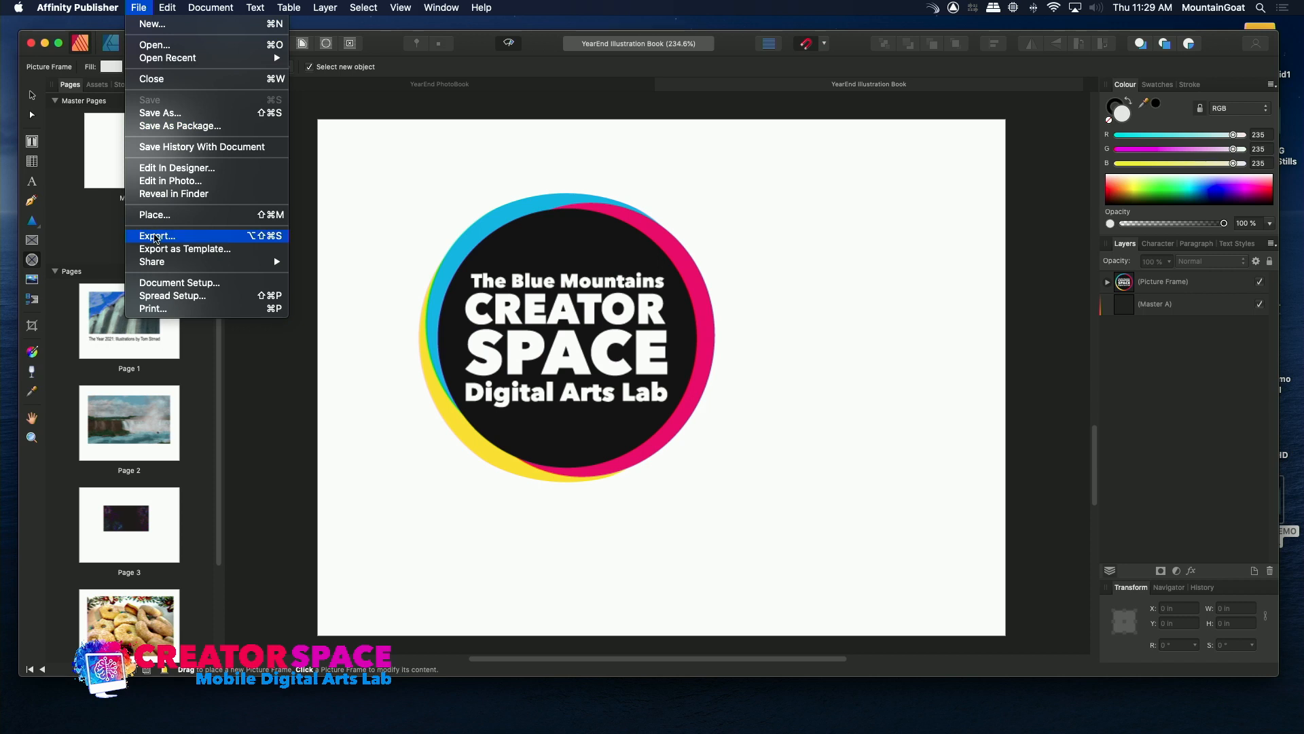
{"action": "left_click", "coordinate": [156, 235]}
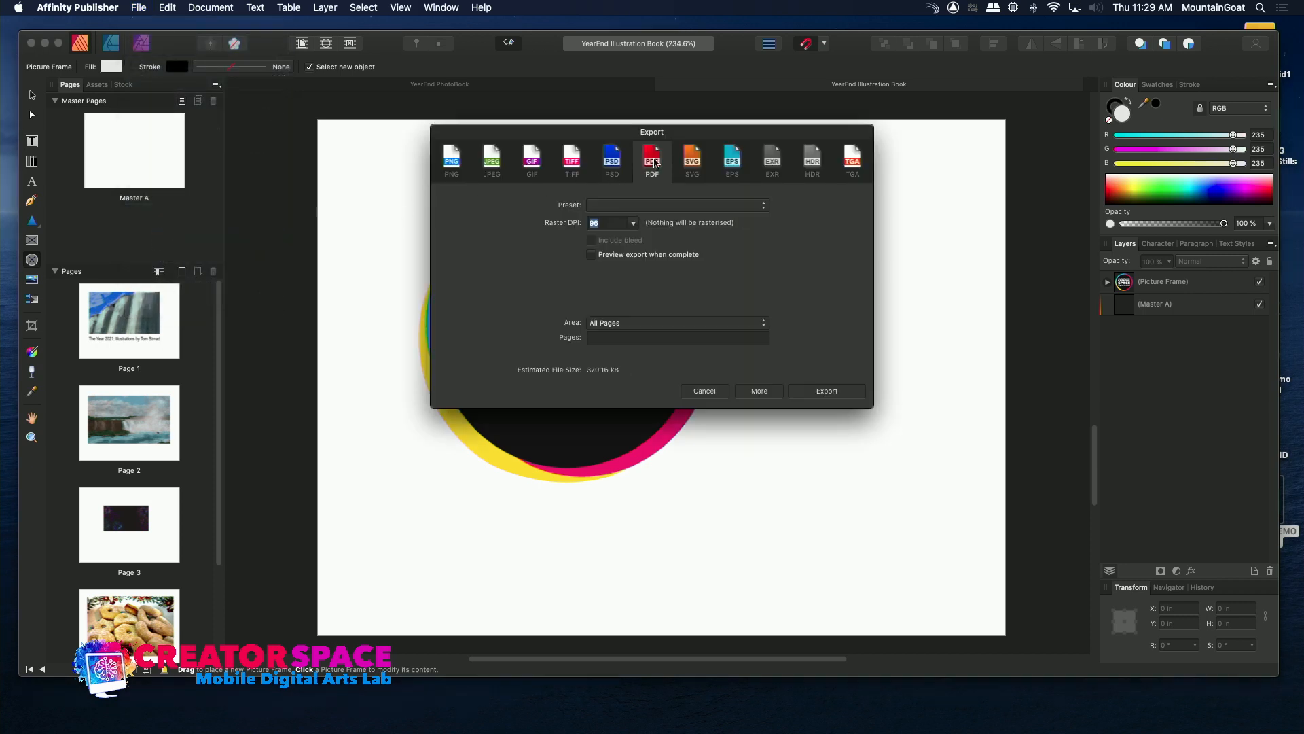
{"action": "left_click", "coordinate": [634, 224]}
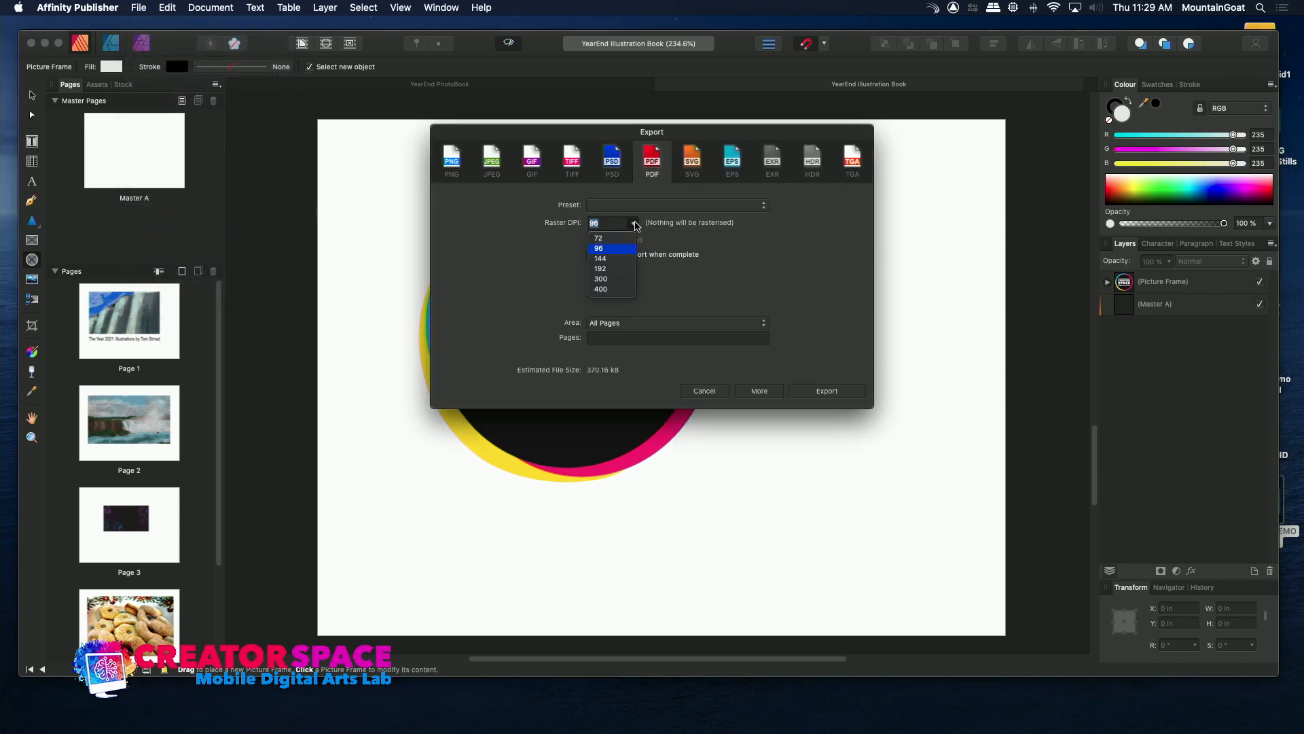
{"action": "left_click", "coordinate": [622, 258]}
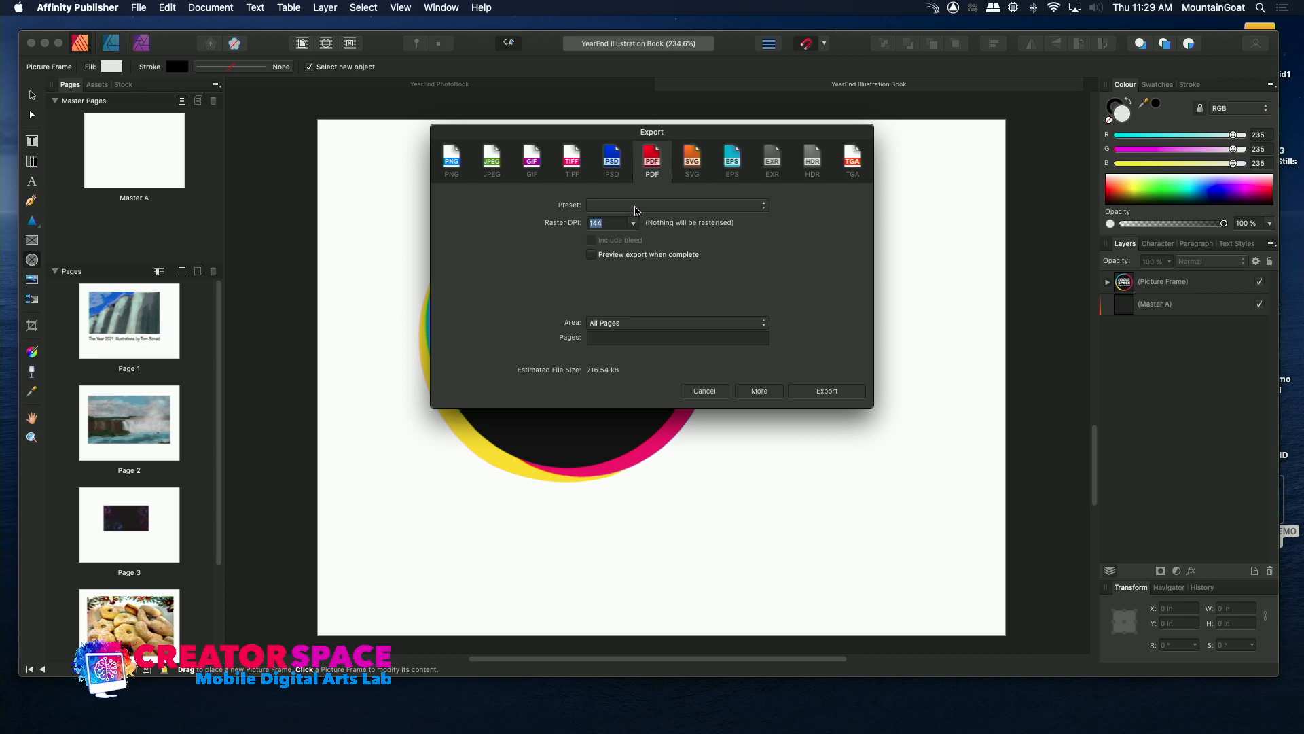
{"action": "left_click", "coordinate": [633, 223]}
{"action": "left_click", "coordinate": [616, 285]}
{"action": "left_click", "coordinate": [813, 392]}
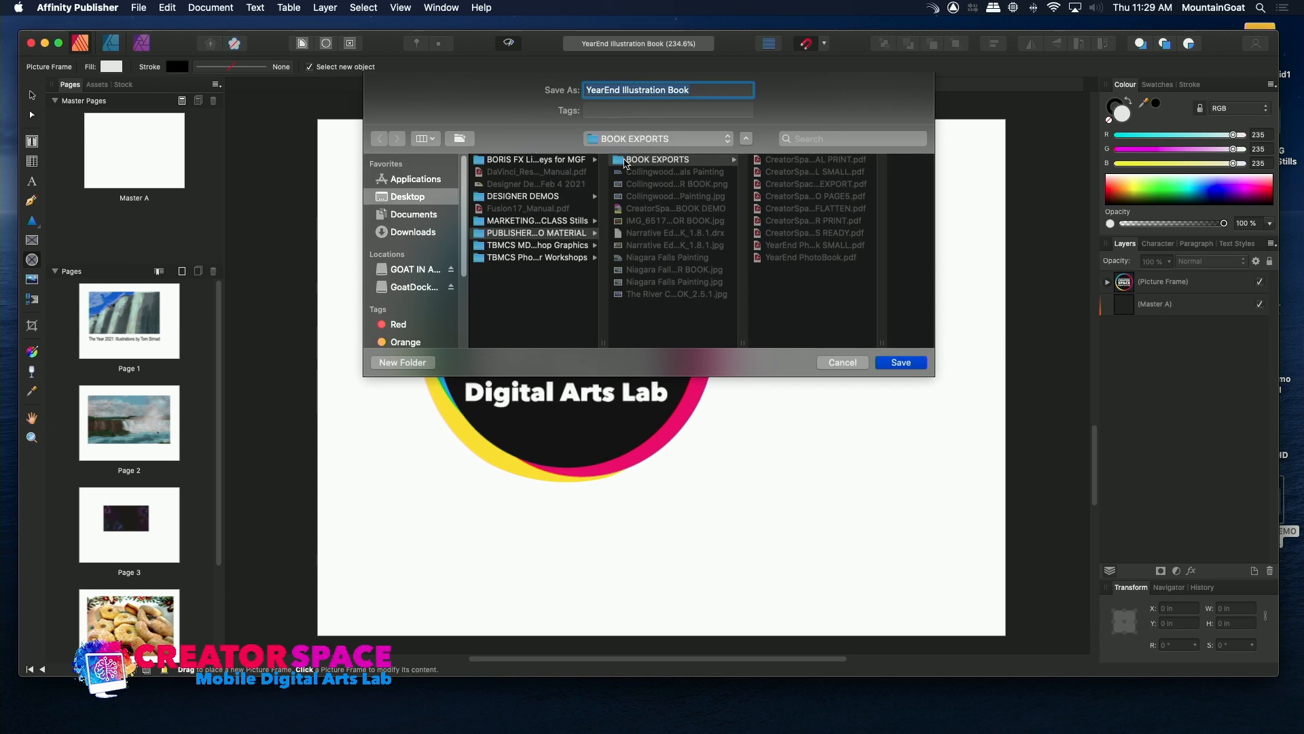
Save the exported PDF as YearEnd Illustration Book in the BOOK EXPORTS folder.
{"action": "left_click", "coordinate": [625, 163]}
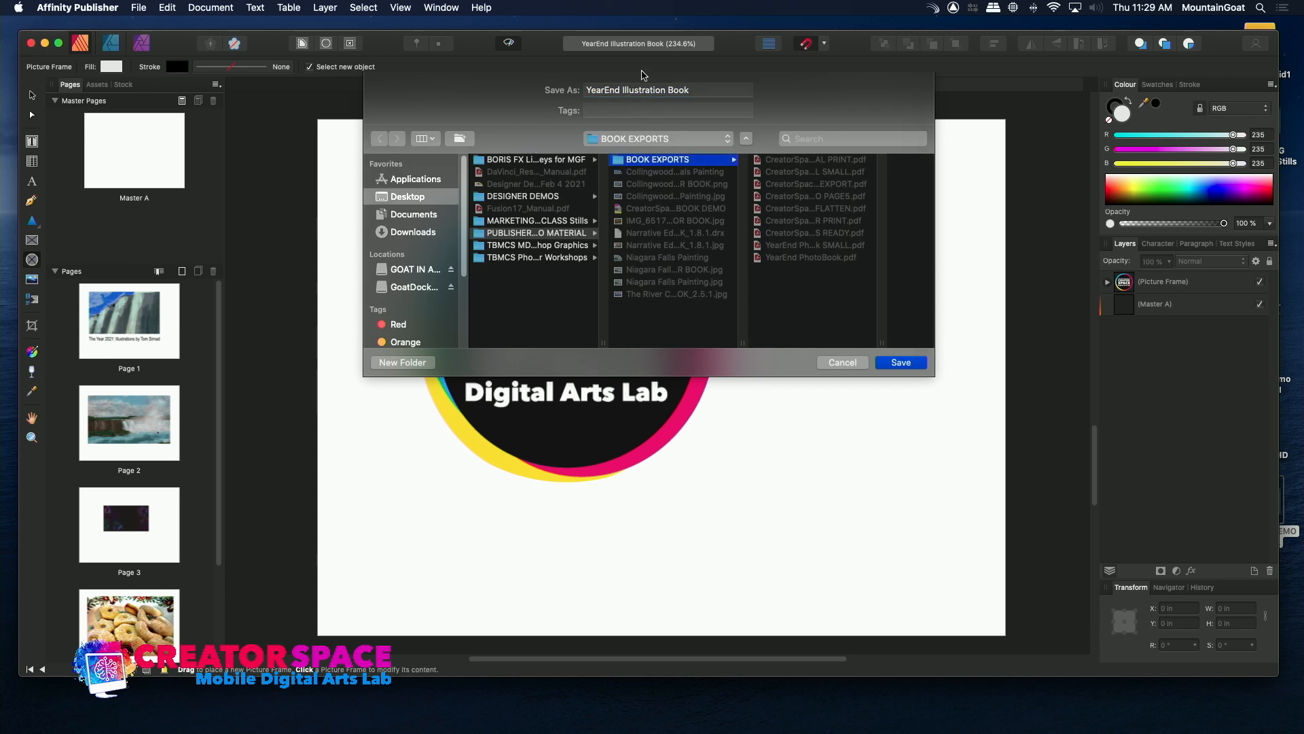
{"action": "left_click", "coordinate": [694, 90]}
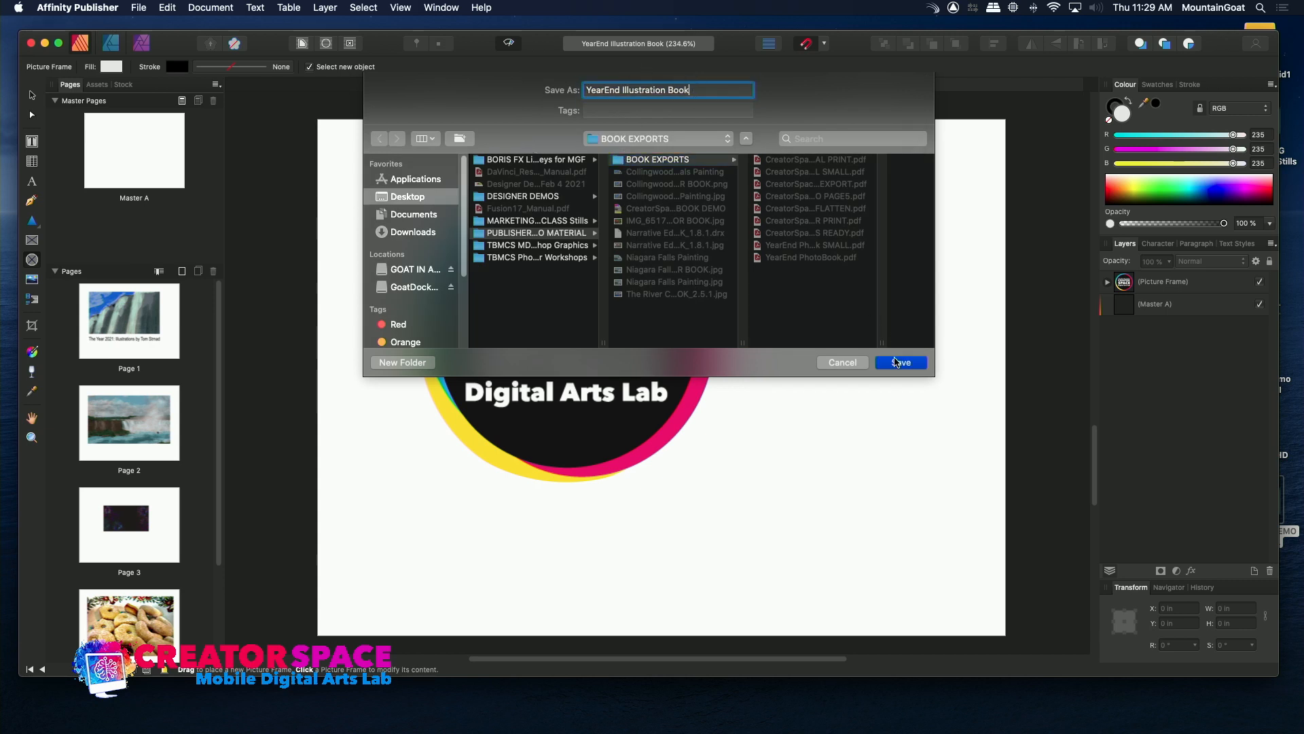
{"action": "left_click", "coordinate": [900, 363]}
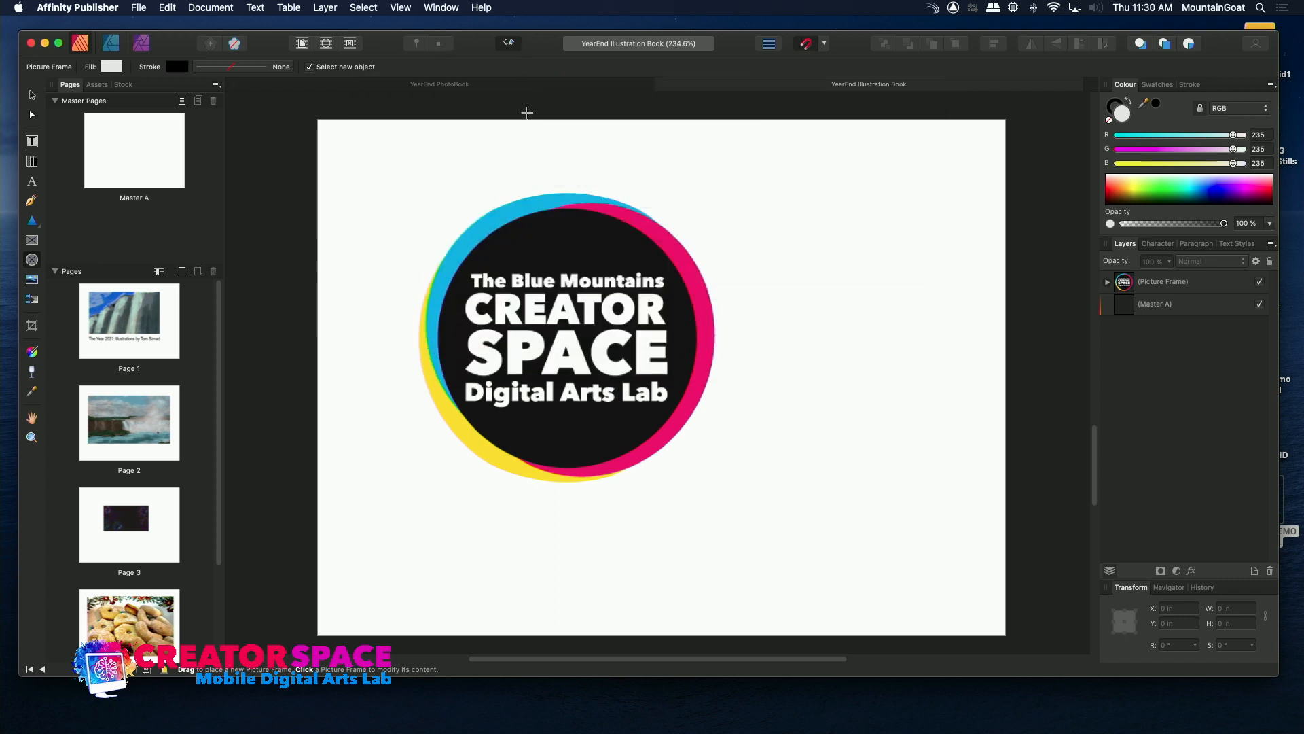
Switch to Finder and check the file information of YearEnd Illustration Book.pdf in the BOOK EXPORTS folder.
{"action": "key", "text": "super+h"}
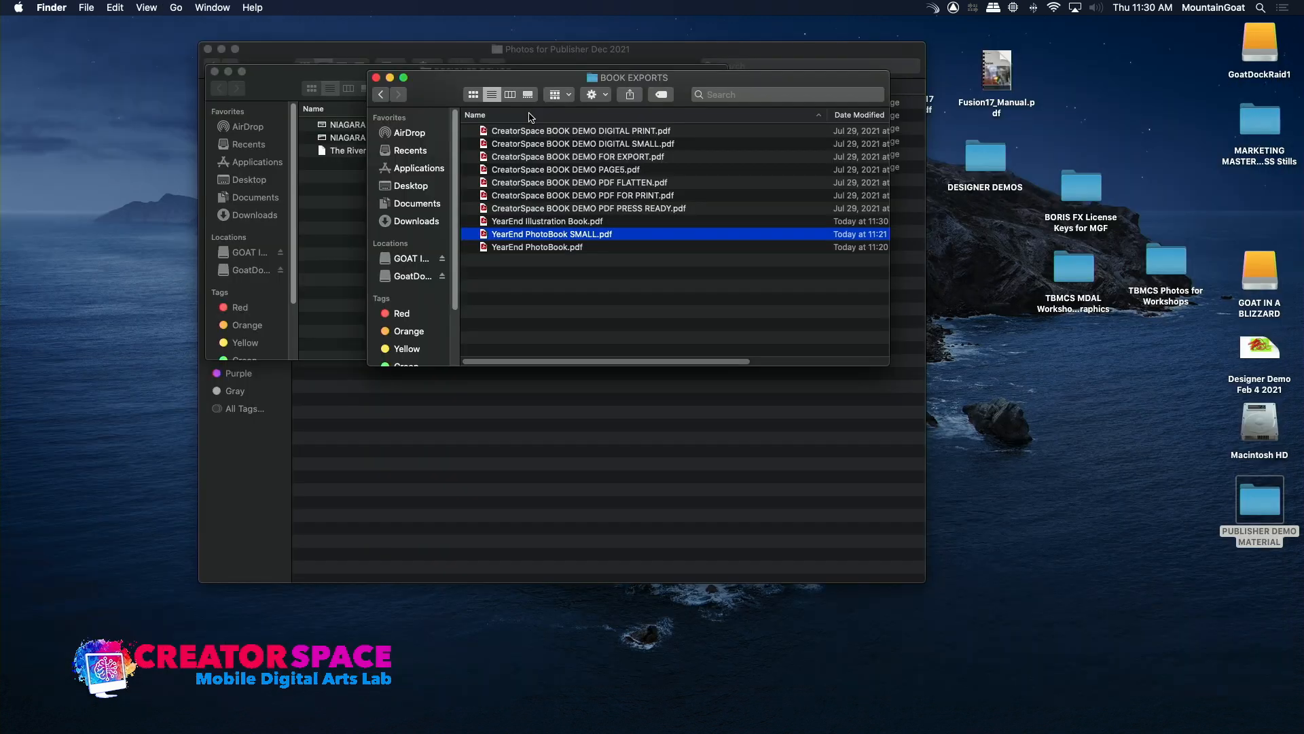
{"action": "left_click", "coordinate": [489, 221]}
{"action": "right_click", "coordinate": [488, 220]}
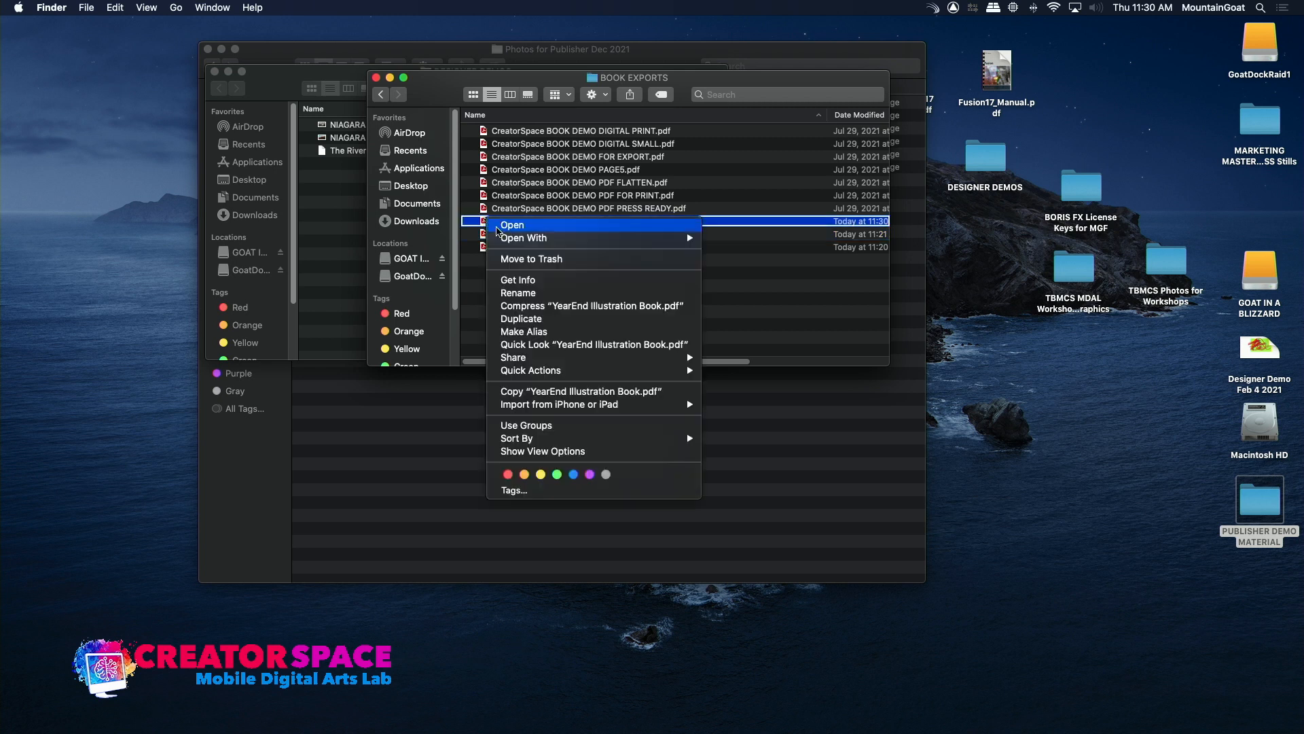
{"action": "left_click", "coordinate": [518, 279]}
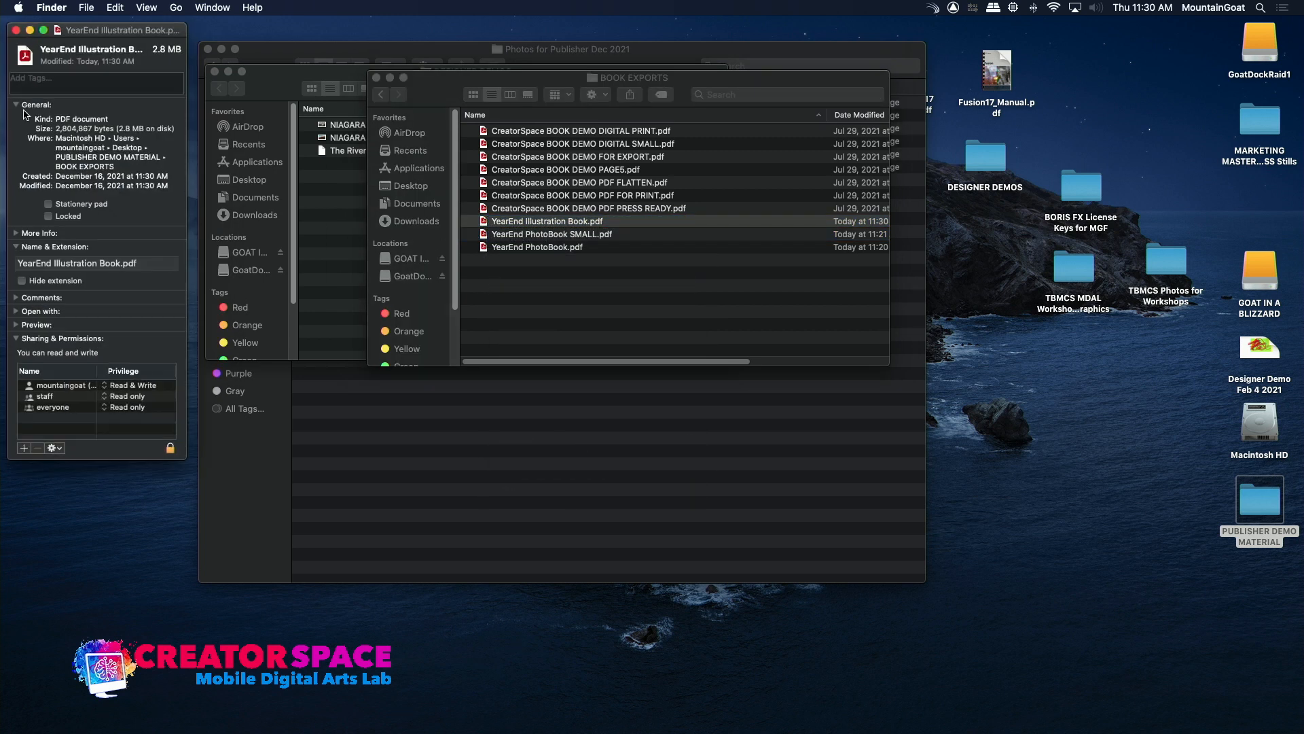
{"action": "left_click", "coordinate": [16, 31]}
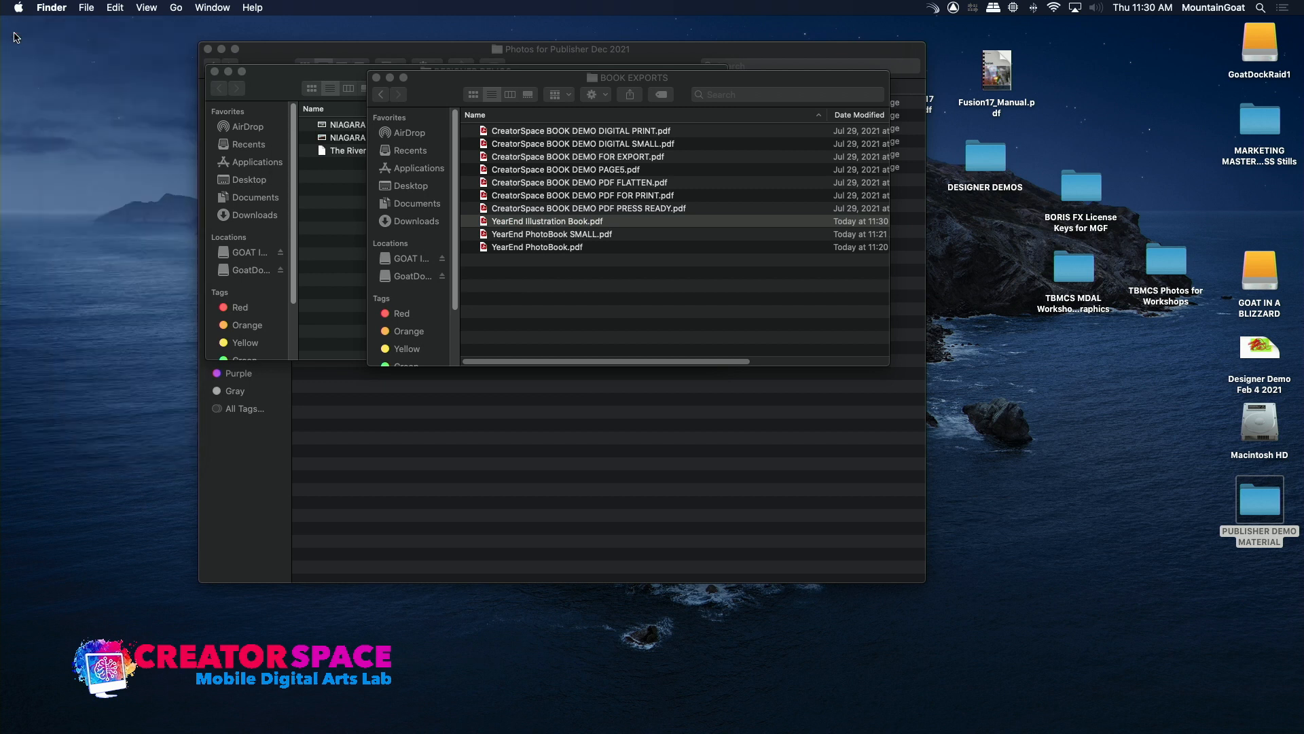
Open YearEnd Illustration Book.pdf in Acrobat Reader and look through its pages from the cover to the logo page.
{"action": "double_click", "coordinate": [485, 222]}
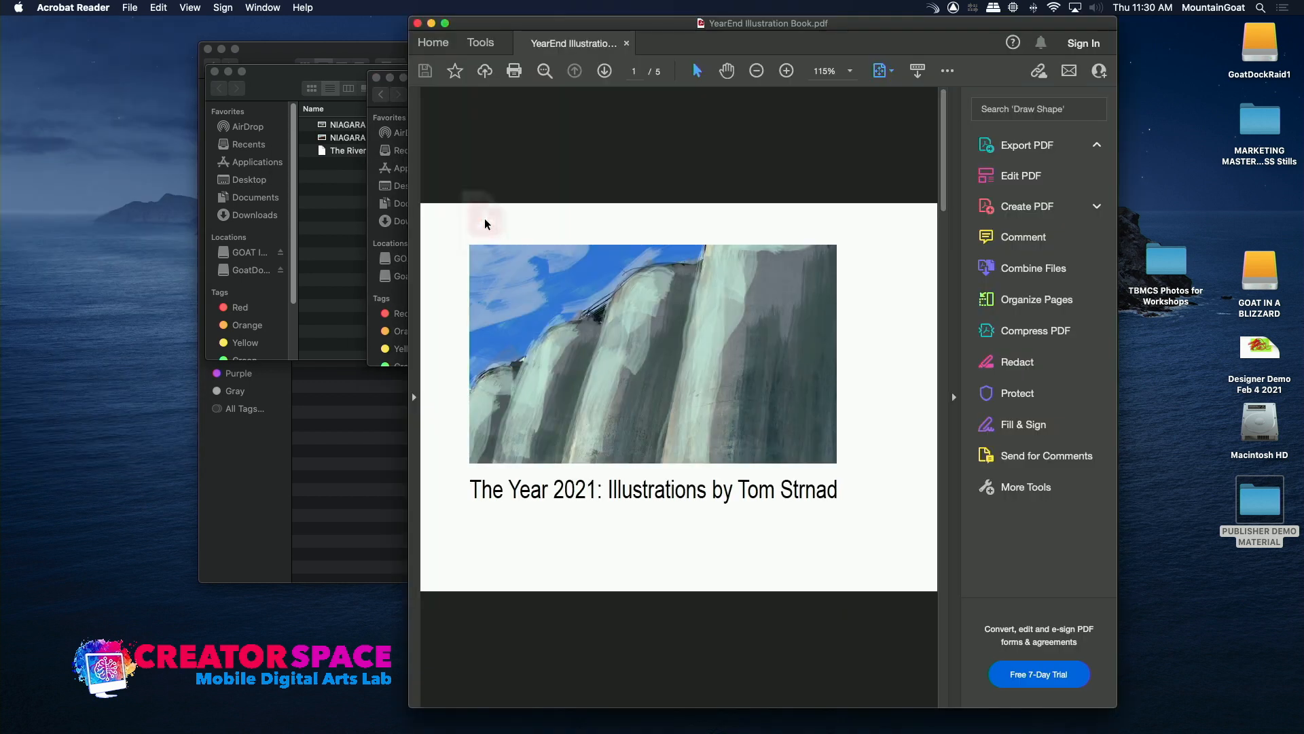
{"action": "scroll", "coordinate": [737, 164], "scroll_direction": "down", "scroll_amount": 4}
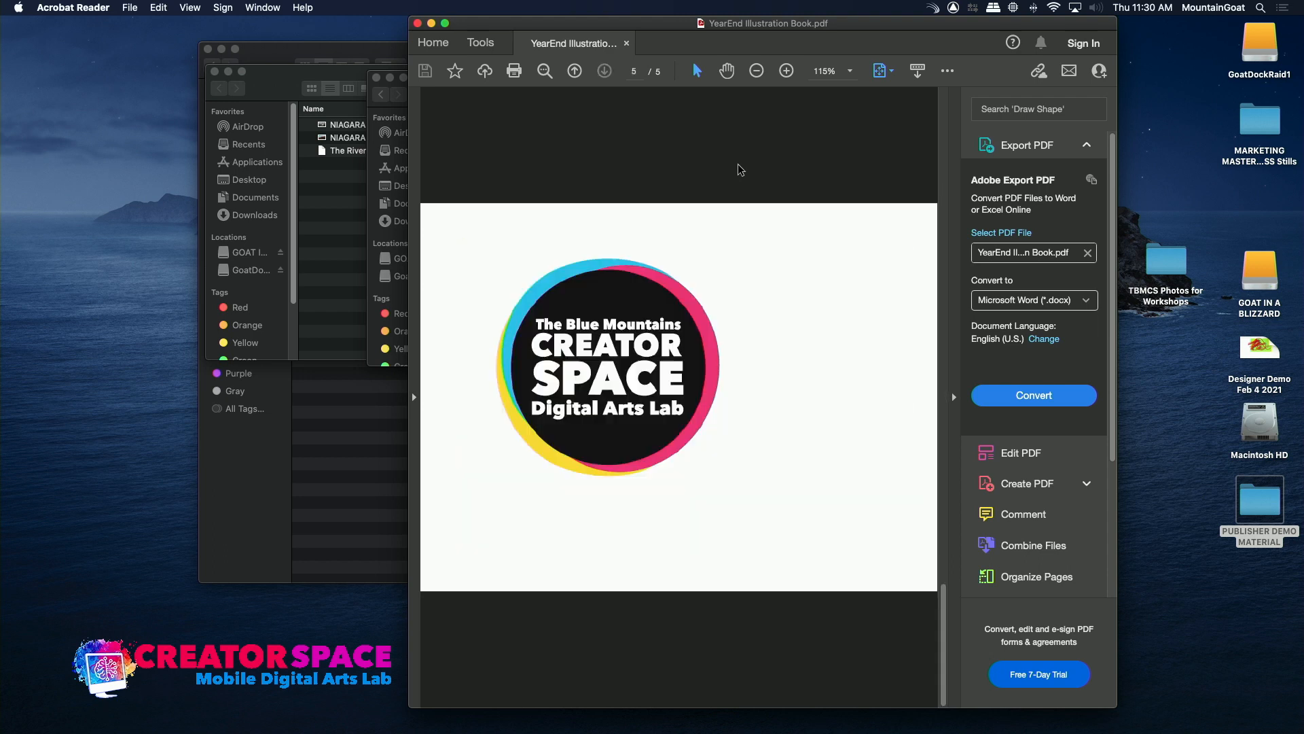
{"action": "scroll", "coordinate": [737, 169], "scroll_direction": "up", "scroll_amount": 4}
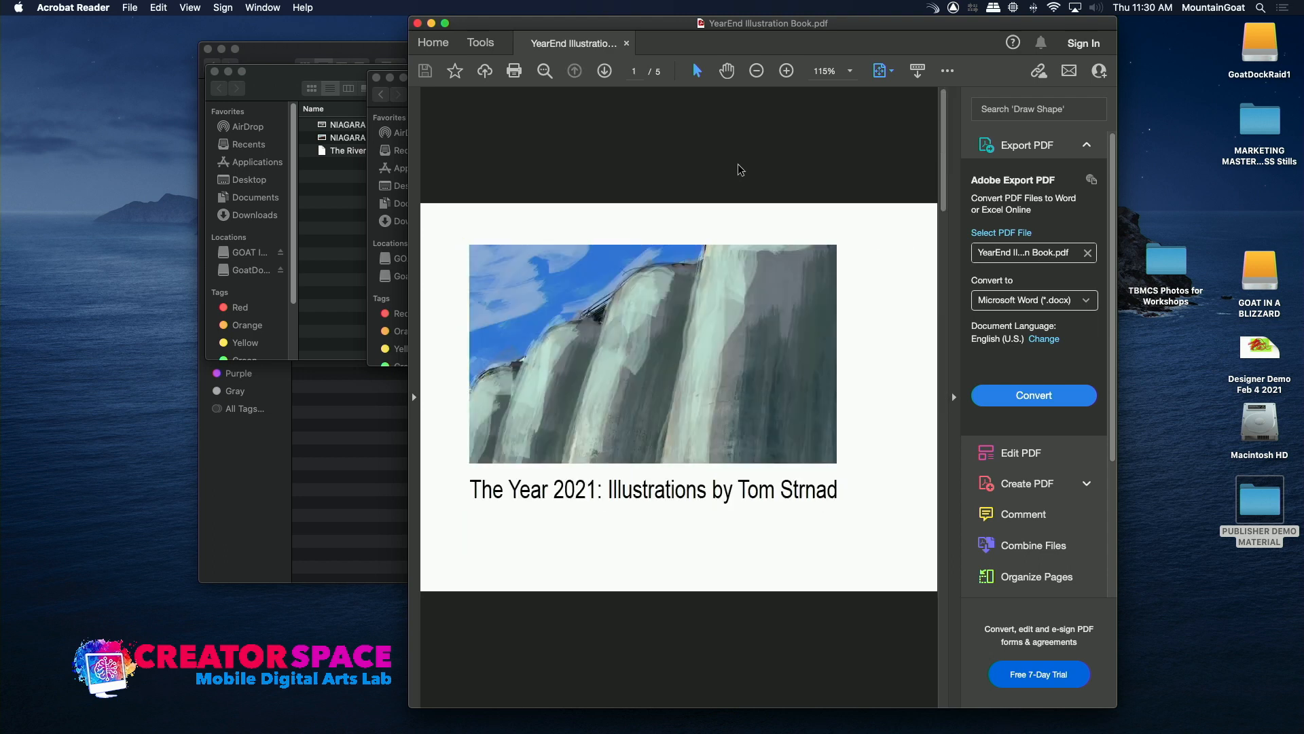